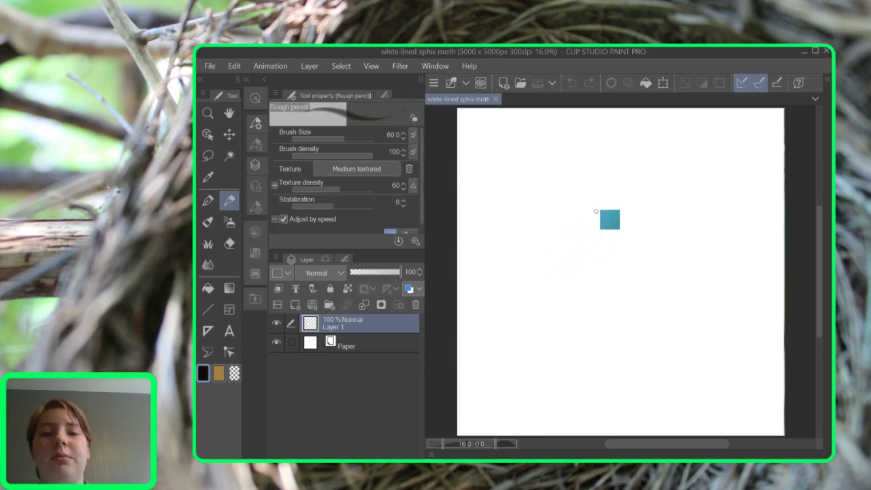
Set the Rough pencil's brush size to 100 and sketch the moth's left wing leading edge as a diagonal line
{"action": "mouse_move", "coordinate": [496, 300]}
{"action": "left_mouse_down"}
{"action": "mouse_move", "coordinate": [586, 218]}
{"action": "mouse_move", "coordinate": [509, 291]}
{"action": "mouse_move", "coordinate": [572, 227]}
{"action": "left_mouse_up"}
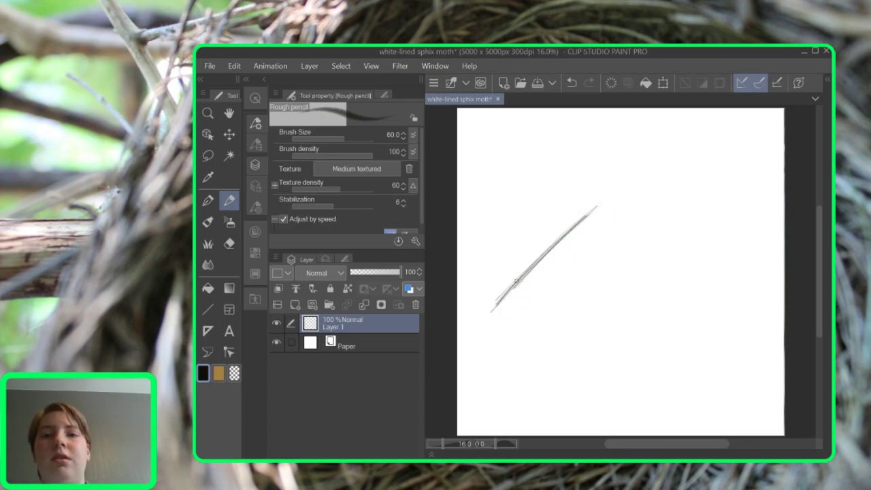
{"action": "key", "text": "ctrl+z"}
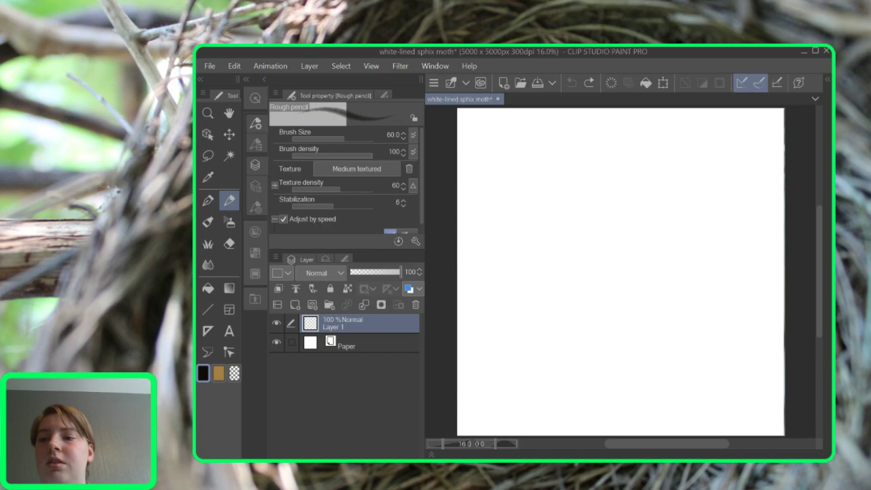
{"action": "left_click", "coordinate": [345, 260]}
{"action": "left_click", "coordinate": [354, 347]}
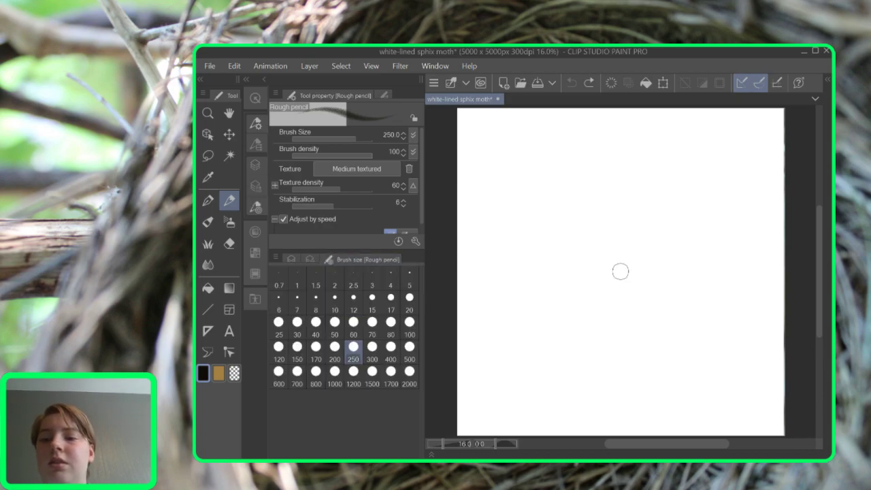
{"action": "left_click", "coordinate": [390, 323]}
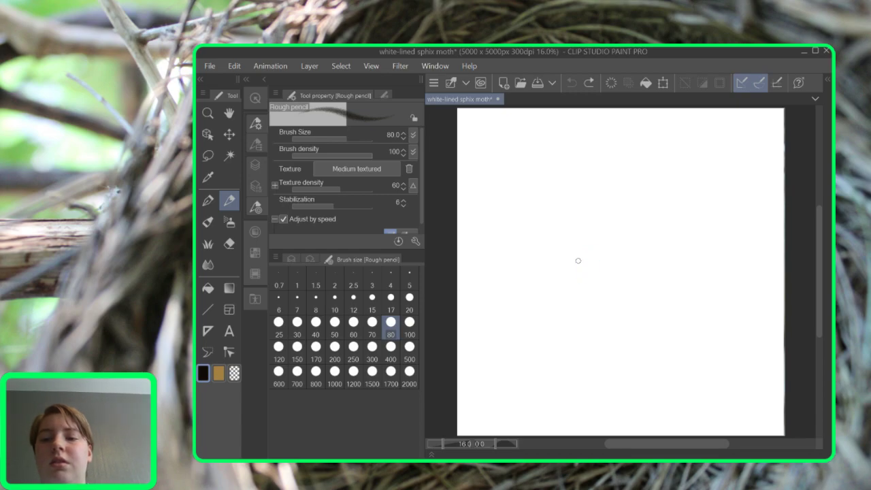
{"action": "key", "text": "bracketright"}
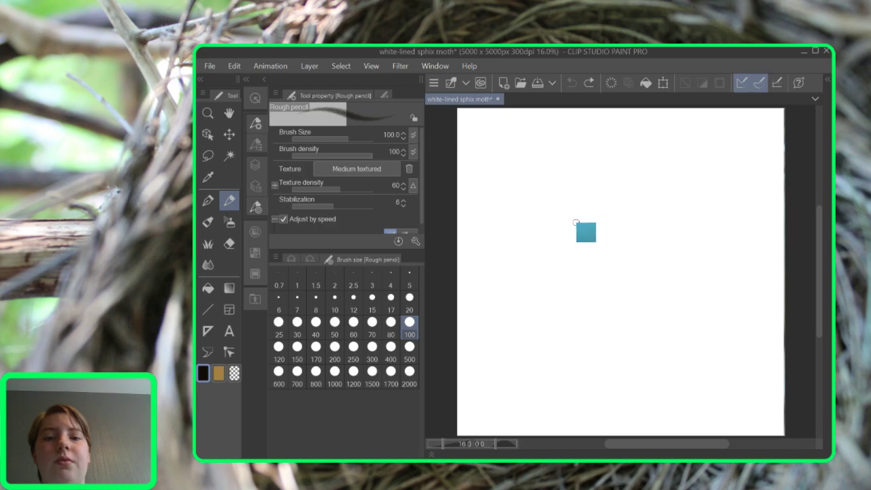
{"action": "mouse_move", "coordinate": [505, 296]}
{"action": "left_mouse_down"}
{"action": "mouse_move", "coordinate": [545, 272]}
{"action": "mouse_move", "coordinate": [590, 216]}
{"action": "mouse_move", "coordinate": [507, 298]}
{"action": "left_mouse_up"}
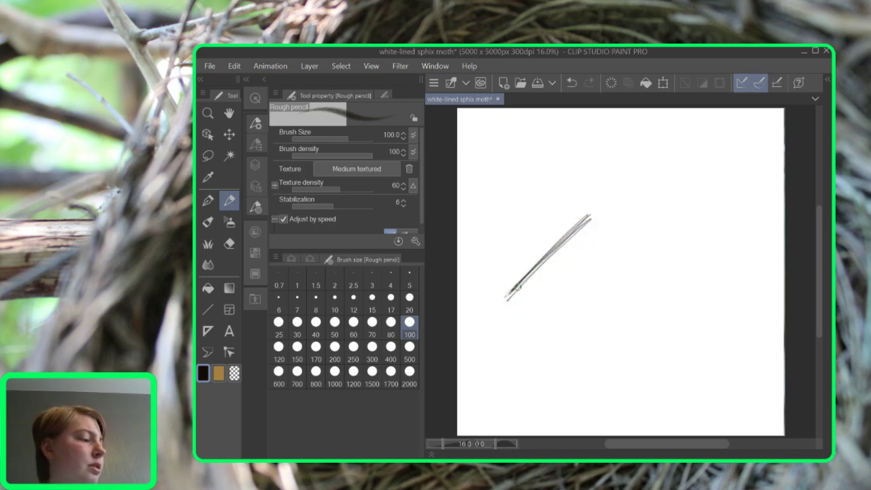
Sketch a narrow, open-bottomed arch for the moth's head and thorax at the inner end of the left wing line
{"action": "mouse_move", "coordinate": [587, 207]}
{"action": "left_mouse_down"}
{"action": "mouse_move", "coordinate": [600, 234]}
{"action": "mouse_move", "coordinate": [590, 208]}
{"action": "left_mouse_up"}
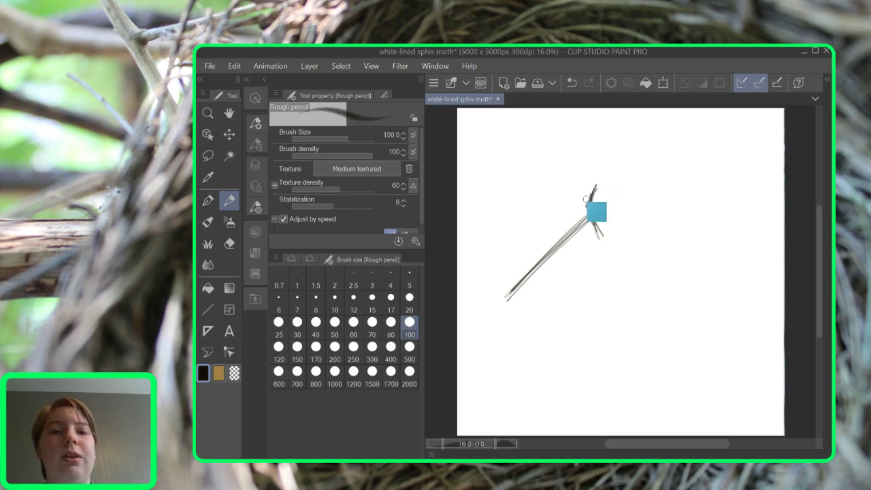
{"action": "left_click_drag", "start_coordinate": [599, 184], "coordinate": [610, 175]}
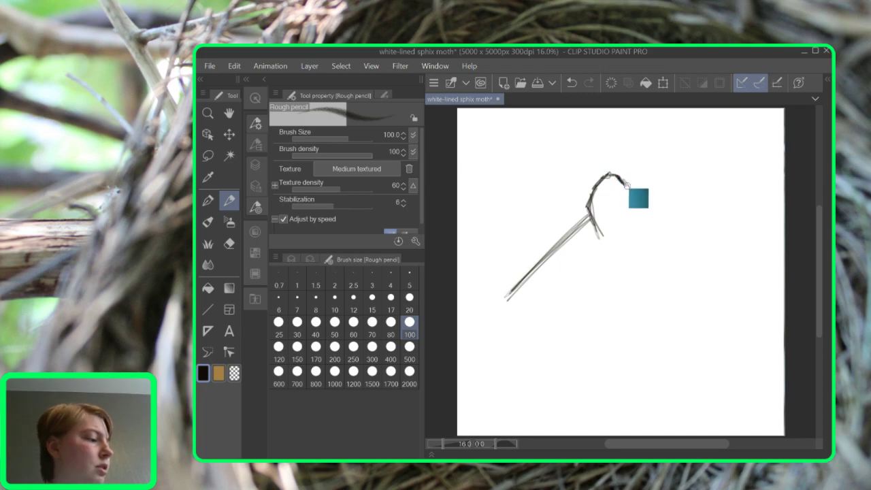
{"action": "mouse_move", "coordinate": [624, 183]}
{"action": "left_mouse_down"}
{"action": "mouse_move", "coordinate": [633, 193]}
{"action": "mouse_move", "coordinate": [618, 232]}
{"action": "mouse_move", "coordinate": [632, 201]}
{"action": "left_mouse_up"}
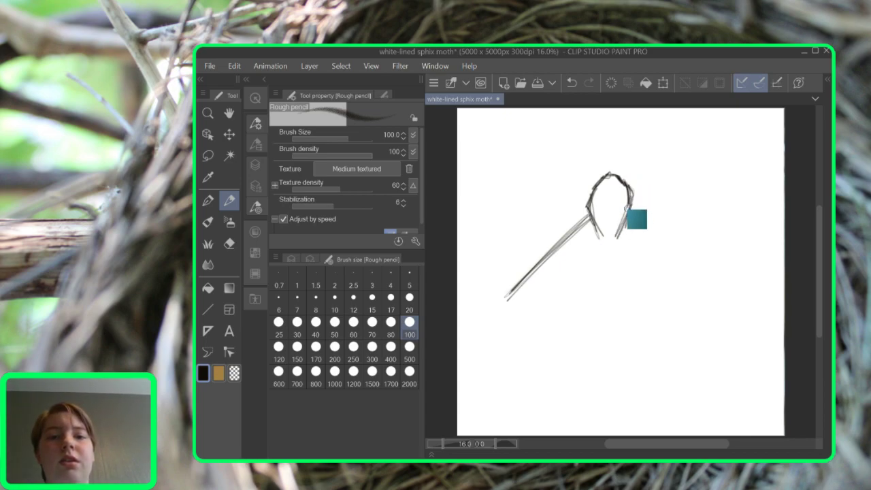
Darken both sides of the thorax outline with the Rough pencil and extend them further down
{"action": "key", "text": "e"}
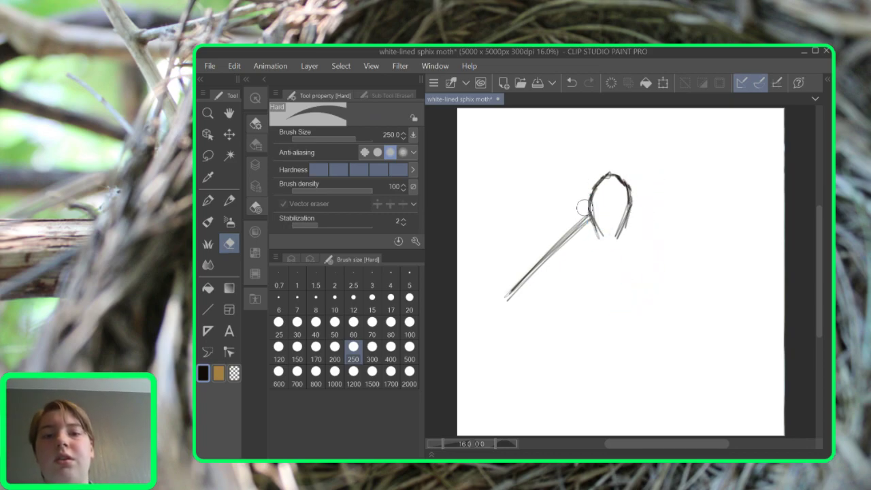
{"action": "key", "text": "p"}
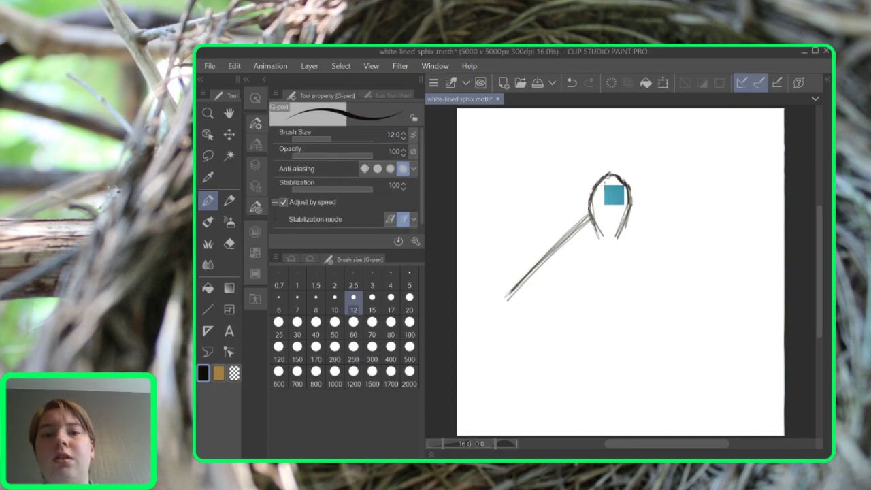
{"action": "key", "text": "p"}
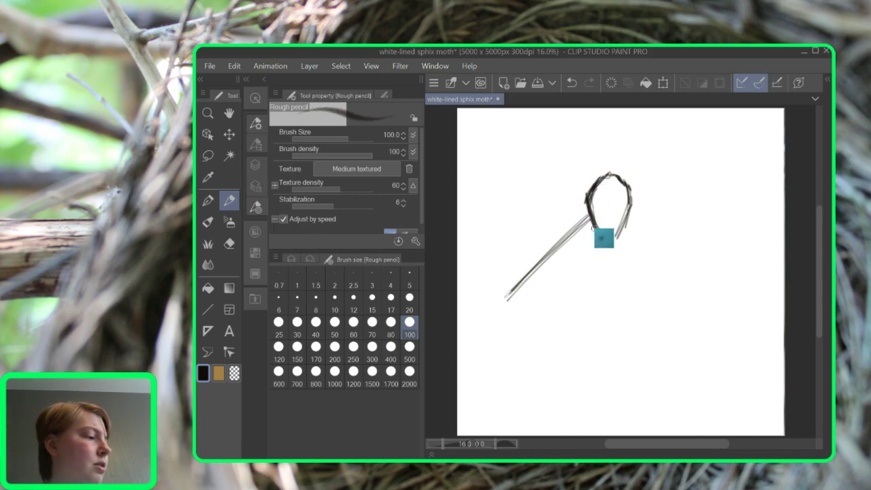
{"action": "mouse_move", "coordinate": [603, 229]}
{"action": "left_mouse_down"}
{"action": "mouse_move", "coordinate": [619, 238]}
{"action": "mouse_move", "coordinate": [629, 200]}
{"action": "mouse_move", "coordinate": [621, 243]}
{"action": "left_mouse_up"}
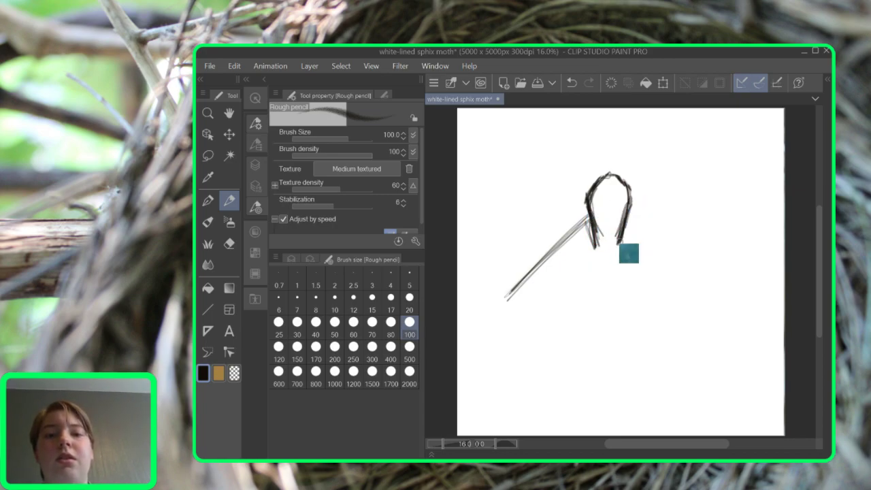
{"action": "mouse_move", "coordinate": [594, 212]}
{"action": "left_mouse_down"}
{"action": "mouse_move", "coordinate": [606, 252]}
{"action": "mouse_move", "coordinate": [599, 246]}
{"action": "left_mouse_up"}
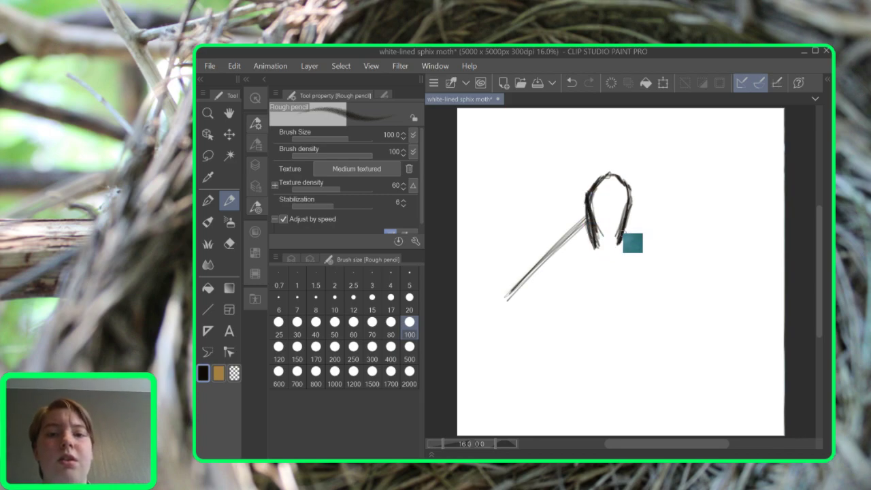
{"action": "left_click_drag", "start_coordinate": [630, 198], "coordinate": [624, 239]}
{"action": "left_click_drag", "start_coordinate": [625, 187], "coordinate": [631, 221]}
{"action": "mouse_move", "coordinate": [618, 179]}
{"action": "left_mouse_down"}
{"action": "mouse_move", "coordinate": [642, 200]}
{"action": "mouse_move", "coordinate": [634, 245]}
{"action": "left_mouse_up"}
Erase the stray lines along the inside of the thorax and close its lower end with an inverted V notch
{"action": "key", "text": "e"}
{"action": "mouse_move", "coordinate": [599, 204]}
{"action": "left_mouse_down"}
{"action": "mouse_move", "coordinate": [599, 228]}
{"action": "mouse_move", "coordinate": [595, 200]}
{"action": "mouse_move", "coordinate": [602, 241]}
{"action": "mouse_move", "coordinate": [594, 198]}
{"action": "mouse_move", "coordinate": [600, 244]}
{"action": "mouse_move", "coordinate": [594, 204]}
{"action": "mouse_move", "coordinate": [606, 186]}
{"action": "mouse_move", "coordinate": [612, 246]}
{"action": "left_mouse_up"}
{"action": "left_click_drag", "start_coordinate": [619, 214], "coordinate": [617, 234]}
{"action": "left_click_drag", "start_coordinate": [614, 186], "coordinate": [613, 254]}
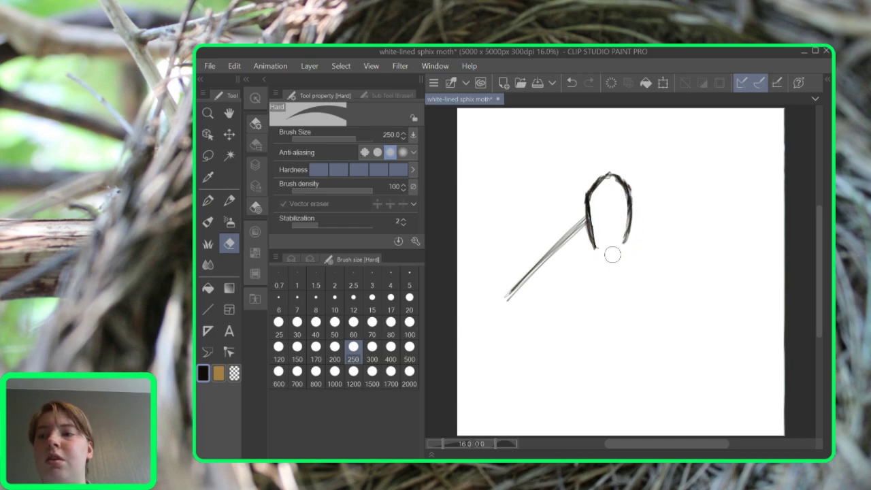
{"action": "key", "text": "p"}
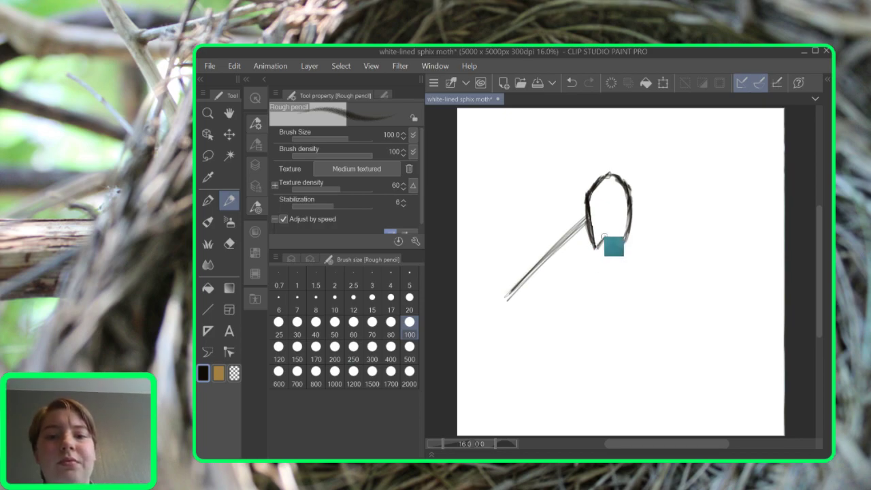
{"action": "left_click_drag", "start_coordinate": [608, 231], "coordinate": [621, 248]}
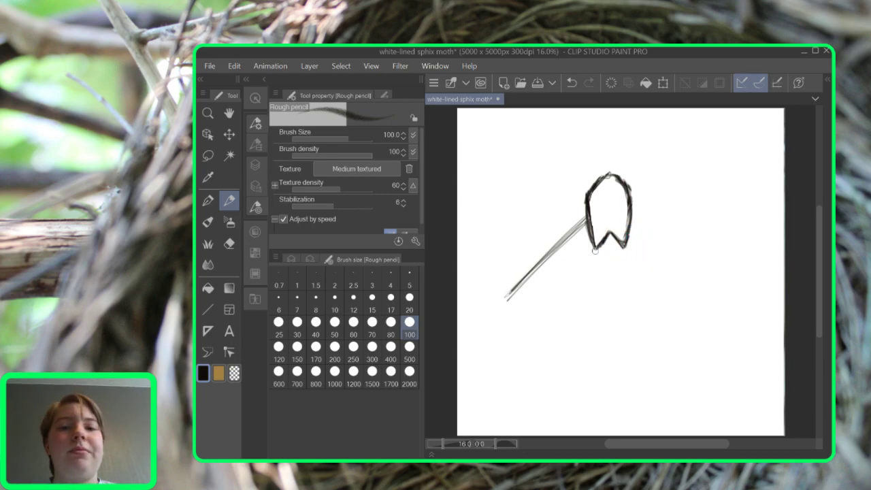
Sketch the right wing's leading edge sloping down from the thorax and trim its outer end with the eraser
{"action": "mouse_move", "coordinate": [633, 213]}
{"action": "left_mouse_down"}
{"action": "mouse_move", "coordinate": [712, 315]}
{"action": "mouse_move", "coordinate": [708, 309]}
{"action": "left_mouse_up"}
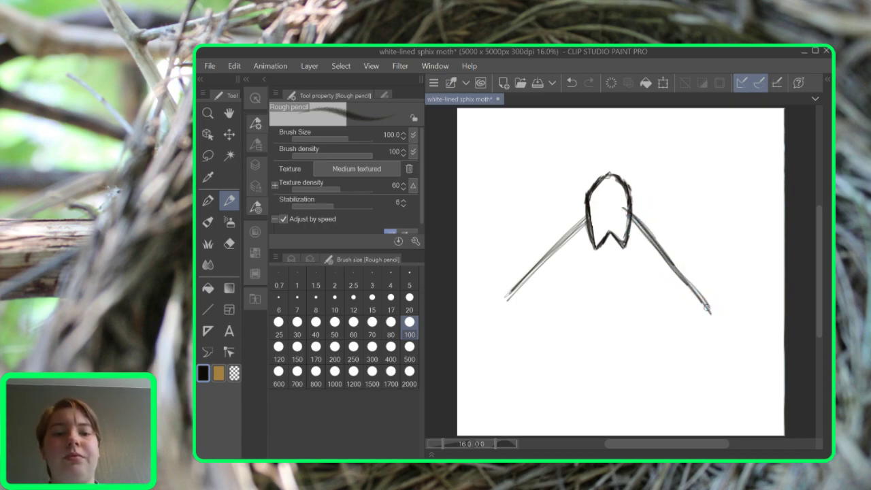
{"action": "key", "text": "e"}
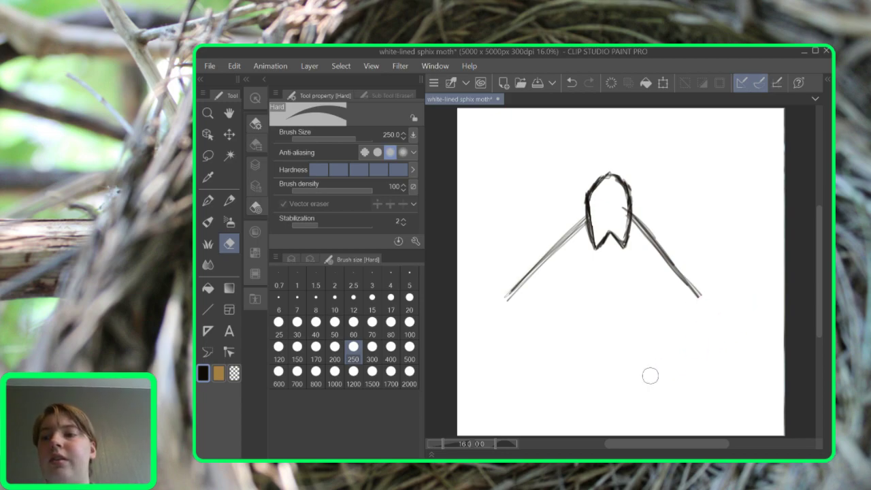
{"action": "key", "text": "p"}
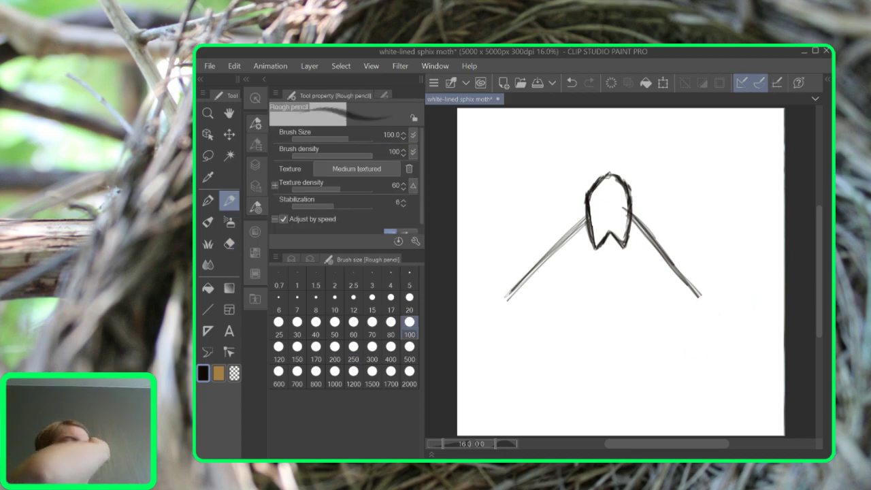
Sample a color near the left wing tip, reselect near-black from the color history, and return to the Rough pencil and layer list
{"action": "right_click", "coordinate": [513, 290]}
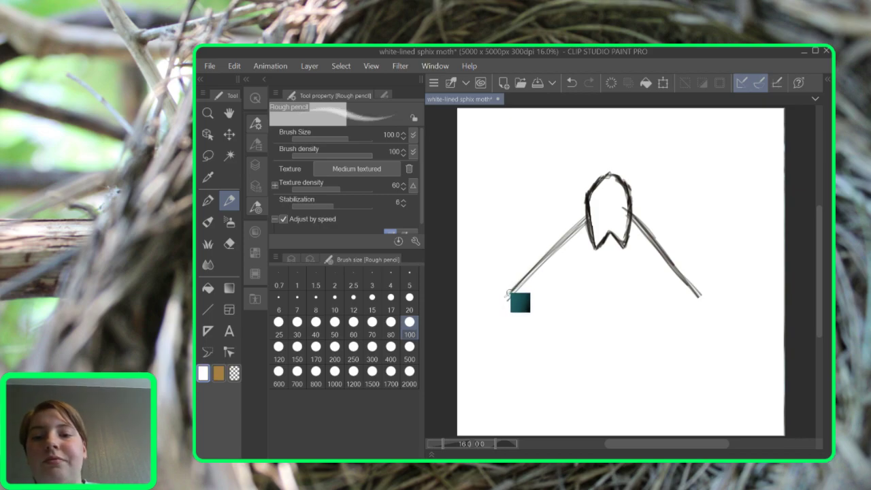
{"action": "key", "text": "g"}
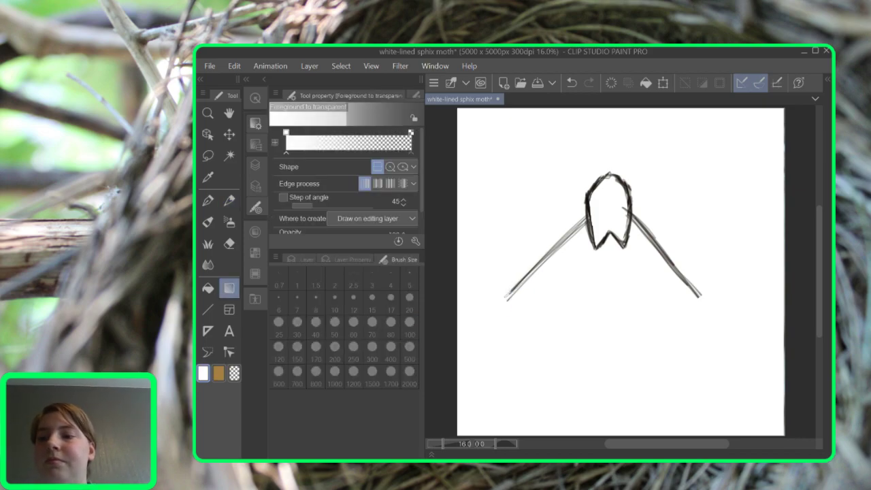
{"action": "left_click", "coordinate": [256, 232]}
{"action": "left_click", "coordinate": [297, 223]}
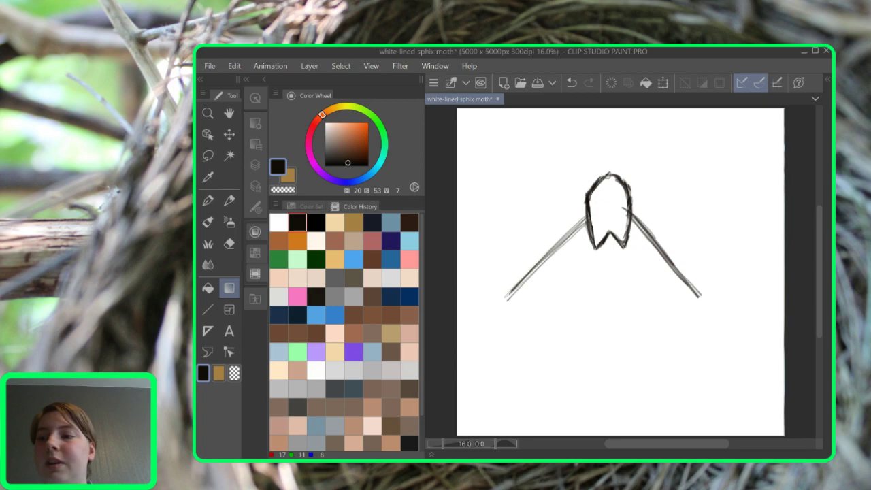
{"action": "key", "text": "p"}
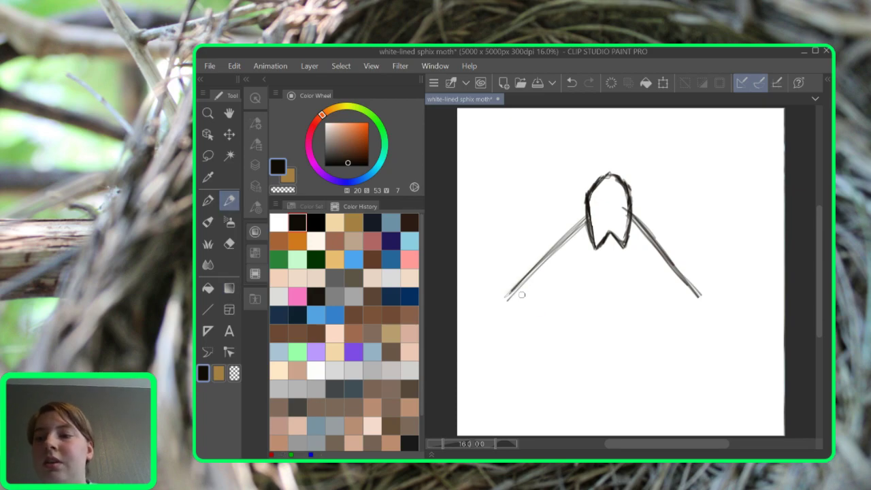
{"action": "left_click", "coordinate": [255, 164]}
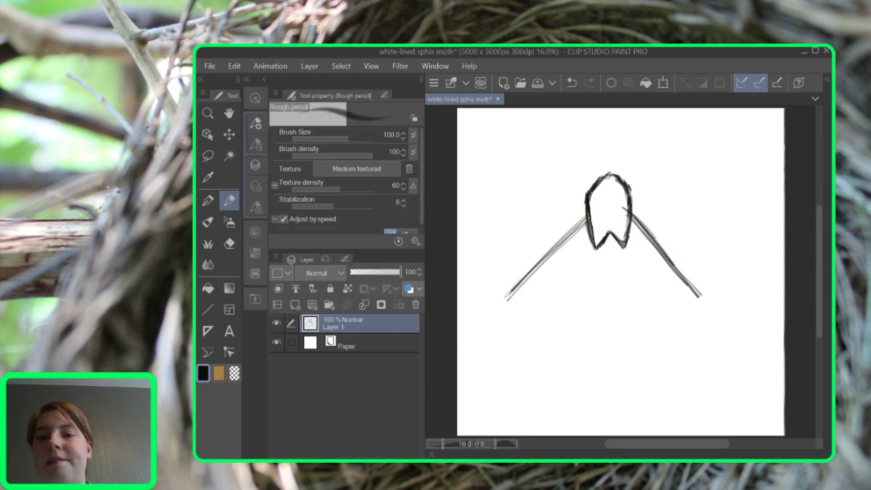
Sketch the left wing's rounded tip and its lower edge curving back toward the body, reinforcing the lines
{"action": "mouse_move", "coordinate": [503, 300]}
{"action": "left_mouse_down"}
{"action": "mouse_move", "coordinate": [505, 329]}
{"action": "mouse_move", "coordinate": [499, 315]}
{"action": "mouse_move", "coordinate": [506, 298]}
{"action": "mouse_move", "coordinate": [498, 321]}
{"action": "mouse_move", "coordinate": [543, 329]}
{"action": "mouse_move", "coordinate": [518, 326]}
{"action": "mouse_move", "coordinate": [590, 298]}
{"action": "left_mouse_up"}
{"action": "mouse_move", "coordinate": [517, 329]}
{"action": "left_mouse_down"}
{"action": "mouse_move", "coordinate": [588, 297]}
{"action": "mouse_move", "coordinate": [553, 328]}
{"action": "mouse_move", "coordinate": [593, 296]}
{"action": "mouse_move", "coordinate": [553, 328]}
{"action": "left_mouse_up"}
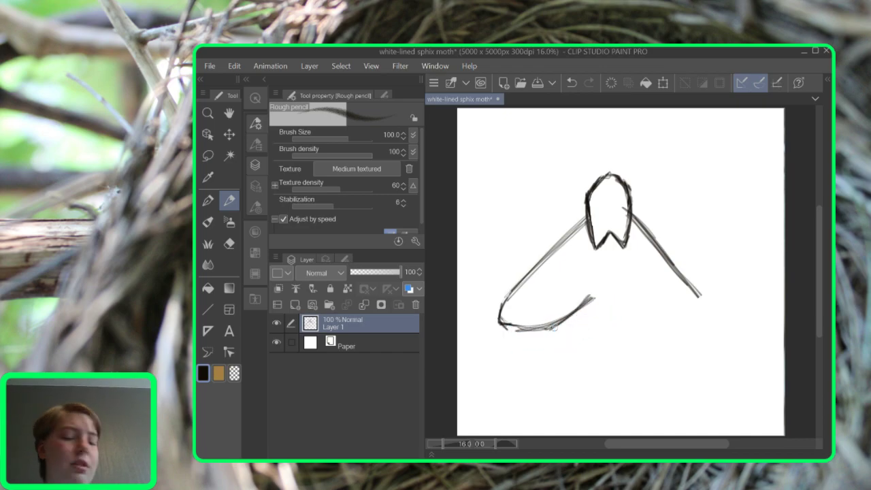
{"action": "left_click_drag", "start_coordinate": [594, 308], "coordinate": [497, 332]}
{"action": "mouse_move", "coordinate": [511, 297]}
{"action": "left_mouse_down"}
{"action": "mouse_move", "coordinate": [498, 332]}
{"action": "mouse_move", "coordinate": [558, 327]}
{"action": "left_mouse_up"}
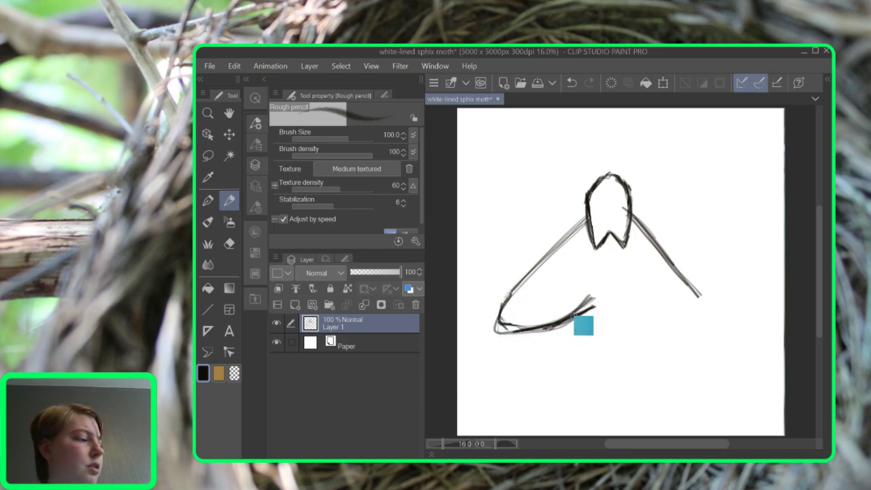
Draw both wings' inner edges down from the thorax and complete the right wing's tip and lower edge
{"action": "mouse_move", "coordinate": [595, 248]}
{"action": "left_mouse_down"}
{"action": "mouse_move", "coordinate": [597, 287]}
{"action": "mouse_move", "coordinate": [595, 249]}
{"action": "mouse_move", "coordinate": [600, 299]}
{"action": "mouse_move", "coordinate": [598, 281]}
{"action": "mouse_move", "coordinate": [599, 302]}
{"action": "mouse_move", "coordinate": [583, 314]}
{"action": "mouse_move", "coordinate": [597, 278]}
{"action": "mouse_move", "coordinate": [594, 256]}
{"action": "mouse_move", "coordinate": [604, 303]}
{"action": "left_mouse_up"}
{"action": "mouse_move", "coordinate": [624, 232]}
{"action": "left_mouse_down"}
{"action": "mouse_move", "coordinate": [611, 289]}
{"action": "mouse_move", "coordinate": [627, 242]}
{"action": "mouse_move", "coordinate": [613, 297]}
{"action": "mouse_move", "coordinate": [622, 248]}
{"action": "mouse_move", "coordinate": [620, 304]}
{"action": "mouse_move", "coordinate": [611, 298]}
{"action": "mouse_move", "coordinate": [702, 324]}
{"action": "mouse_move", "coordinate": [710, 322]}
{"action": "mouse_move", "coordinate": [700, 295]}
{"action": "mouse_move", "coordinate": [708, 330]}
{"action": "mouse_move", "coordinate": [697, 292]}
{"action": "mouse_move", "coordinate": [709, 328]}
{"action": "mouse_move", "coordinate": [618, 302]}
{"action": "left_mouse_up"}
{"action": "left_click_drag", "start_coordinate": [710, 316], "coordinate": [703, 336]}
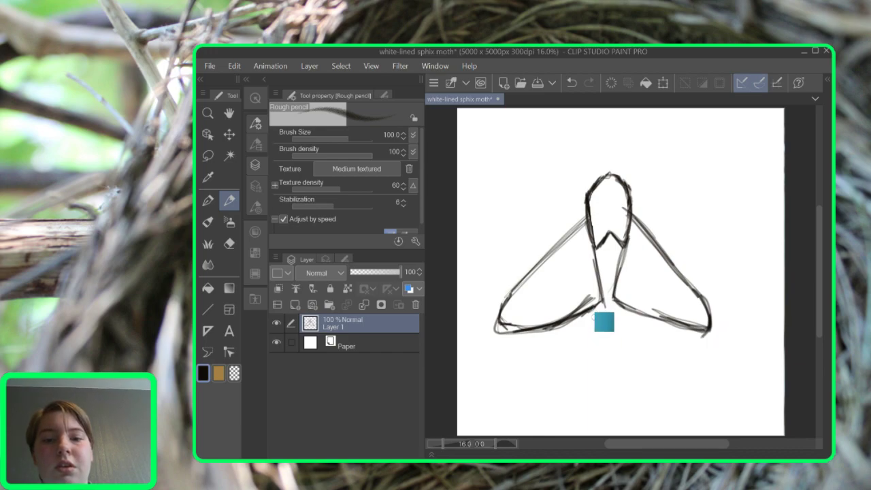
Sketch the abdomen below the wings, its two sides tapering to a point
{"action": "mouse_move", "coordinate": [594, 305]}
{"action": "left_mouse_down"}
{"action": "mouse_move", "coordinate": [610, 365]}
{"action": "mouse_move", "coordinate": [623, 348]}
{"action": "mouse_move", "coordinate": [613, 367]}
{"action": "mouse_move", "coordinate": [626, 312]}
{"action": "mouse_move", "coordinate": [614, 367]}
{"action": "left_mouse_up"}
{"action": "left_click_drag", "start_coordinate": [594, 311], "coordinate": [611, 363]}
{"action": "left_click_drag", "start_coordinate": [597, 335], "coordinate": [616, 370]}
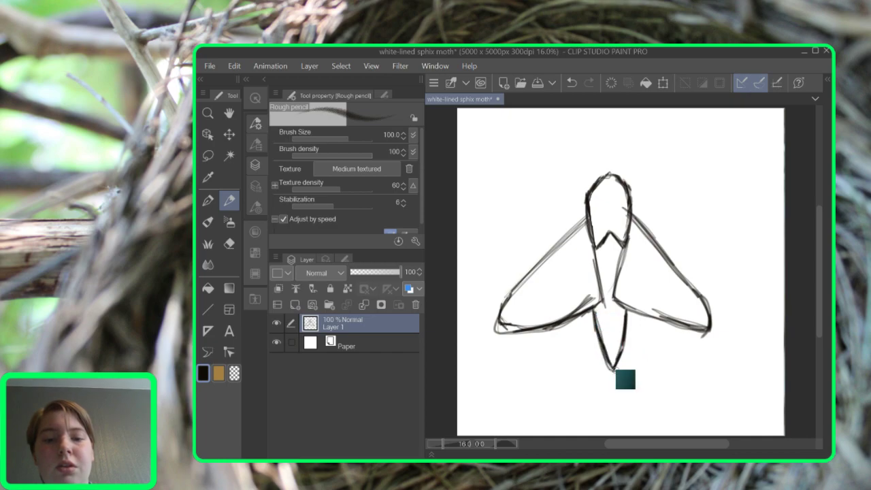
{"action": "left_click_drag", "start_coordinate": [632, 316], "coordinate": [614, 368]}
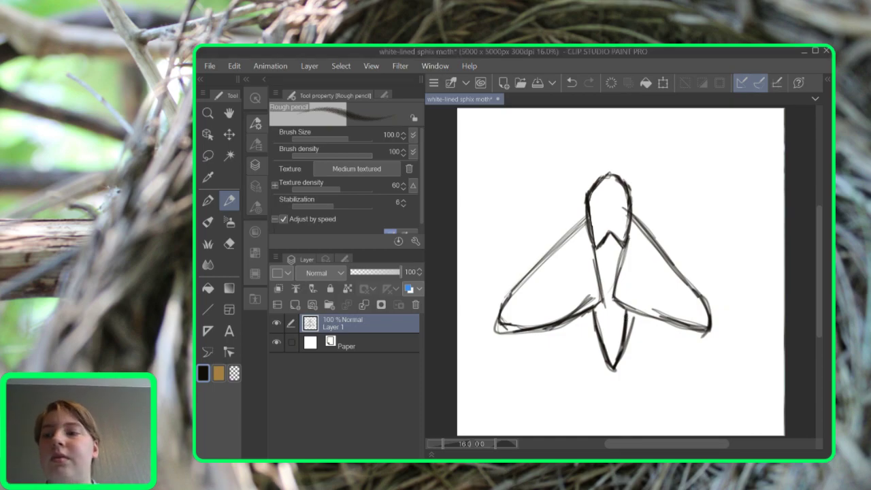
Erase the outer part of the right wing's leading edge and tip, and redraw them slightly wider
{"action": "key", "text": "e"}
{"action": "mouse_move", "coordinate": [705, 282]}
{"action": "left_mouse_down"}
{"action": "mouse_move", "coordinate": [702, 311]}
{"action": "mouse_move", "coordinate": [712, 323]}
{"action": "mouse_move", "coordinate": [656, 254]}
{"action": "mouse_move", "coordinate": [706, 321]}
{"action": "left_mouse_up"}
{"action": "key", "text": "p"}
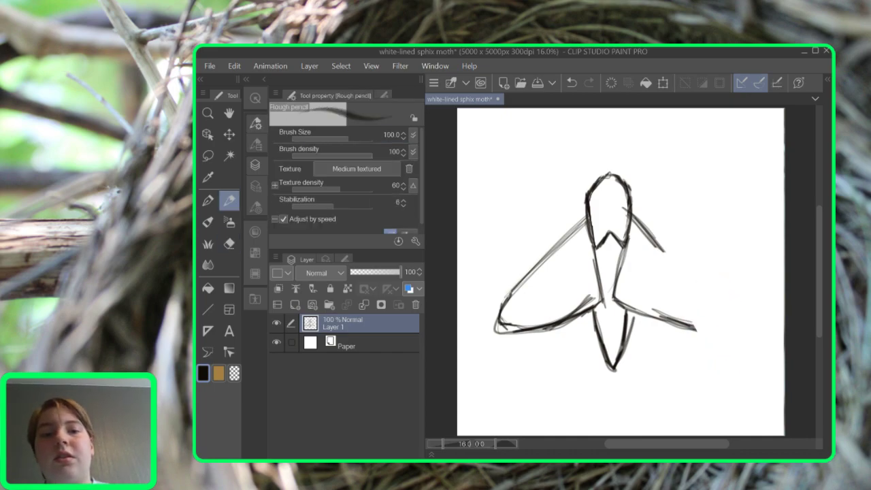
{"action": "mouse_move", "coordinate": [626, 210]}
{"action": "left_mouse_down"}
{"action": "mouse_move", "coordinate": [715, 308]}
{"action": "mouse_move", "coordinate": [694, 286]}
{"action": "mouse_move", "coordinate": [714, 336]}
{"action": "mouse_move", "coordinate": [686, 322]}
{"action": "mouse_move", "coordinate": [713, 336]}
{"action": "mouse_move", "coordinate": [710, 300]}
{"action": "mouse_move", "coordinate": [714, 336]}
{"action": "left_mouse_up"}
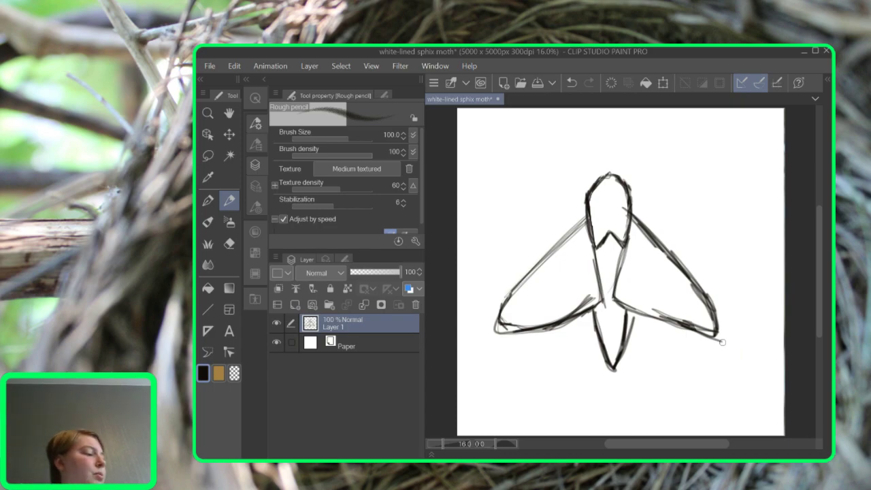
Add a curved inner contour to each wing and reshape the top of the head into a point
{"action": "mouse_move", "coordinate": [593, 250]}
{"action": "left_mouse_down"}
{"action": "mouse_move", "coordinate": [565, 323]}
{"action": "mouse_move", "coordinate": [576, 310]}
{"action": "left_mouse_up"}
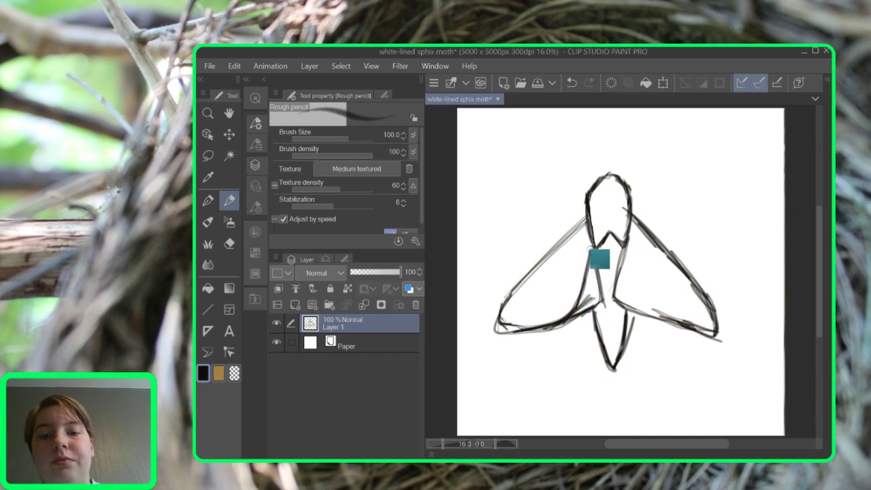
{"action": "mouse_move", "coordinate": [628, 252]}
{"action": "left_mouse_down"}
{"action": "mouse_move", "coordinate": [637, 301]}
{"action": "mouse_move", "coordinate": [668, 322]}
{"action": "mouse_move", "coordinate": [706, 332]}
{"action": "left_mouse_up"}
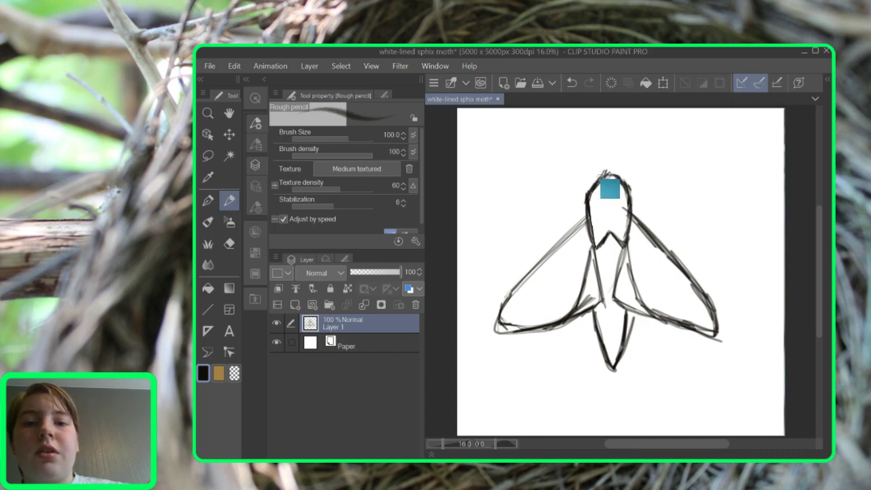
{"action": "mouse_move", "coordinate": [610, 166]}
{"action": "left_mouse_down"}
{"action": "mouse_move", "coordinate": [605, 179]}
{"action": "mouse_move", "coordinate": [618, 177]}
{"action": "mouse_move", "coordinate": [602, 179]}
{"action": "left_mouse_up"}
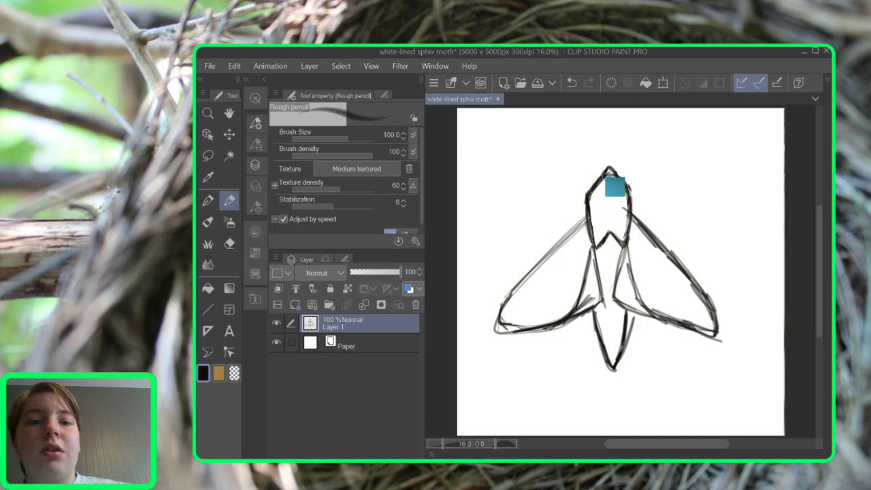
Sketch one long, outward-curving antenna on each side of the moth's head
{"action": "mouse_move", "coordinate": [610, 175]}
{"action": "left_mouse_down"}
{"action": "mouse_move", "coordinate": [551, 180]}
{"action": "mouse_move", "coordinate": [513, 199]}
{"action": "mouse_move", "coordinate": [547, 182]}
{"action": "mouse_move", "coordinate": [610, 178]}
{"action": "mouse_move", "coordinate": [563, 177]}
{"action": "mouse_move", "coordinate": [515, 196]}
{"action": "left_mouse_up"}
{"action": "left_click_drag", "start_coordinate": [623, 190], "coordinate": [698, 181]}
{"action": "mouse_move", "coordinate": [633, 184]}
{"action": "left_mouse_down"}
{"action": "mouse_move", "coordinate": [662, 165]}
{"action": "mouse_move", "coordinate": [690, 173]}
{"action": "left_mouse_up"}
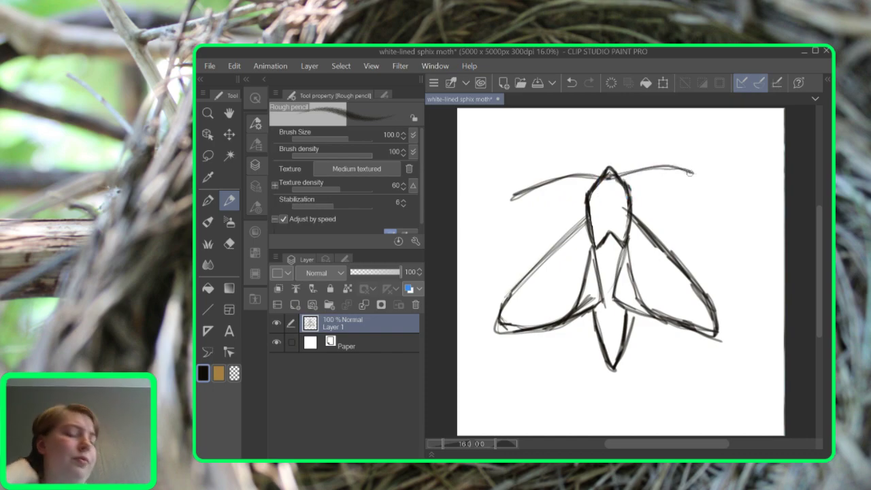
Sketch a forked leg on each side of the thorax above the wings and a short front leg on each side of the head
{"action": "left_click_drag", "start_coordinate": [585, 213], "coordinate": [531, 234]}
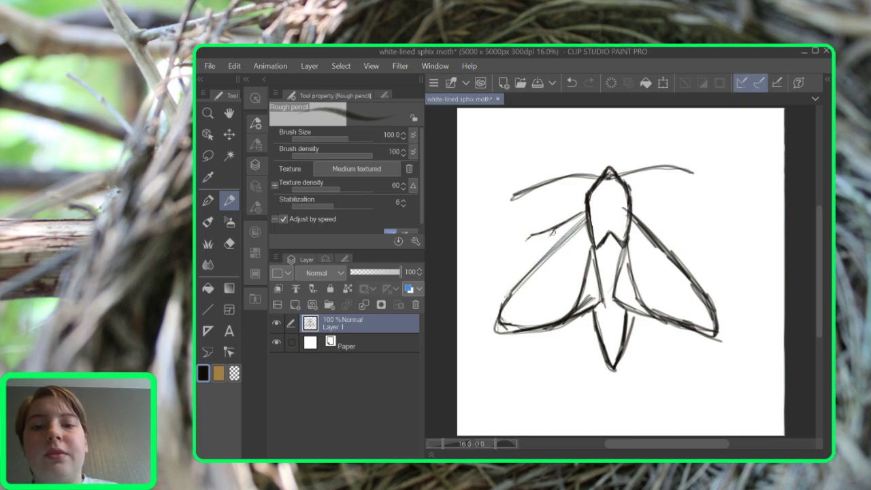
{"action": "left_click_drag", "start_coordinate": [625, 207], "coordinate": [687, 230]}
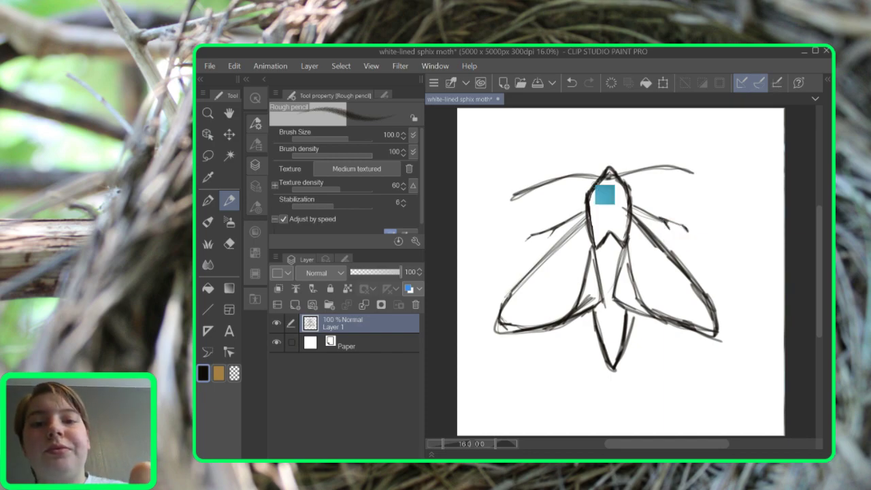
{"action": "left_click_drag", "start_coordinate": [587, 166], "coordinate": [580, 153]}
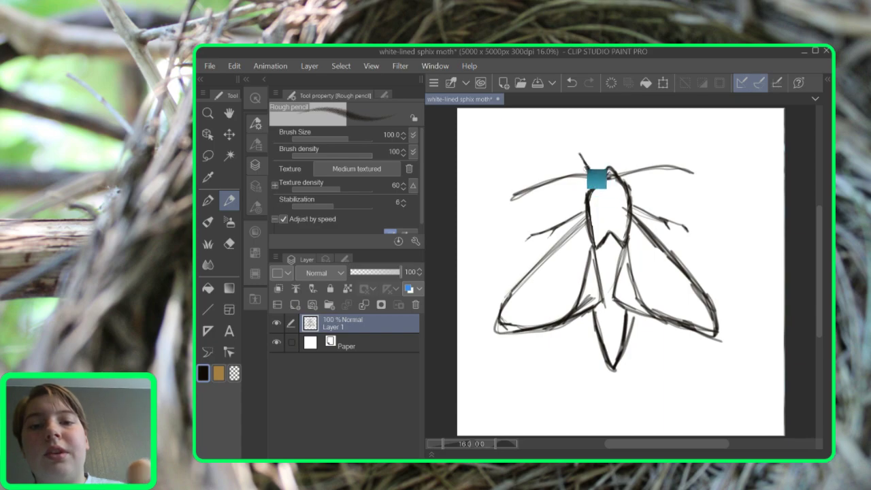
{"action": "left_click_drag", "start_coordinate": [626, 178], "coordinate": [636, 161]}
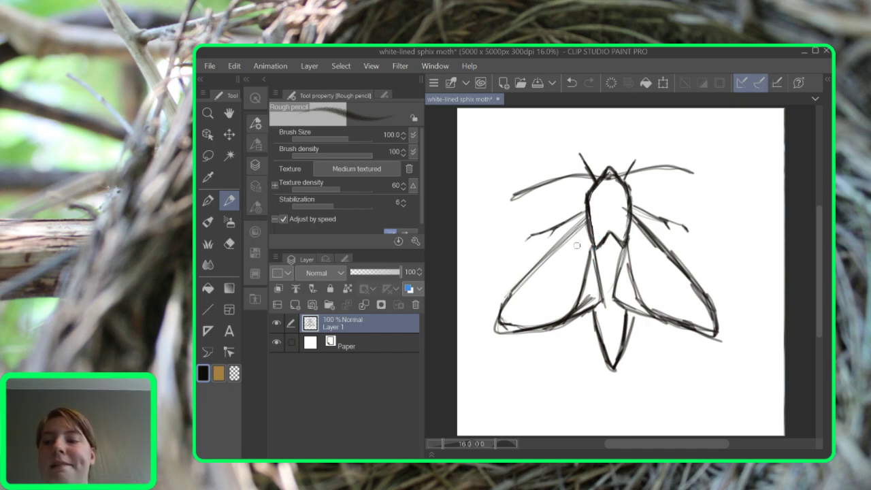
Add a new layer above the rough sketch and lower the sketch layer's opacity to 54%
{"action": "left_click", "coordinate": [295, 304]}
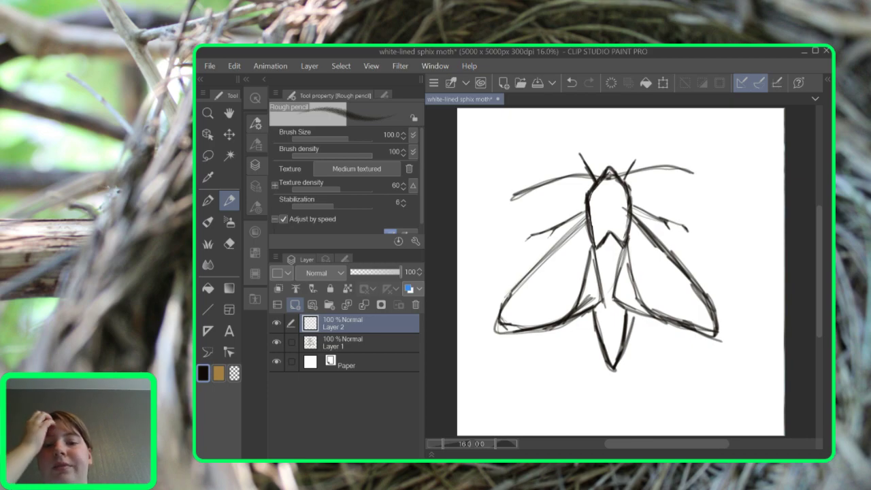
{"action": "key", "text": "e"}
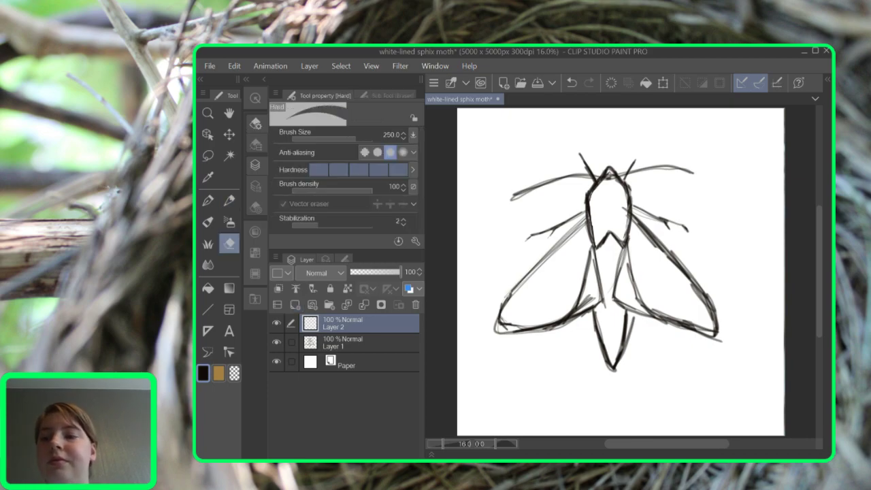
{"action": "left_click", "coordinate": [344, 342]}
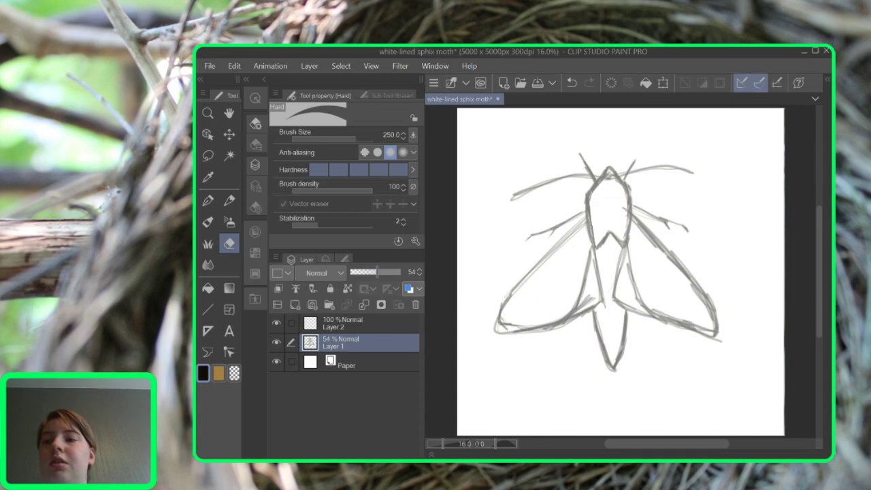
Set the Rough pencil's brush size to 70
{"action": "key", "text": "p"}
{"action": "left_click", "coordinate": [255, 206]}
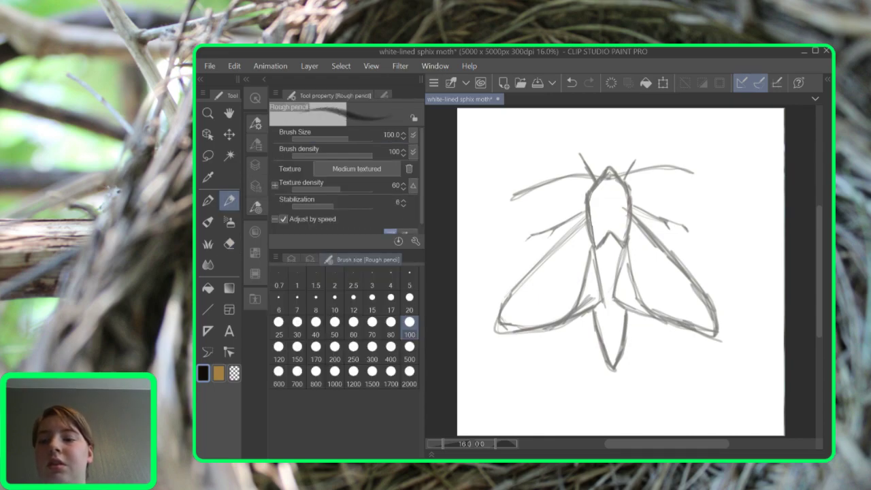
{"action": "left_click", "coordinate": [373, 327]}
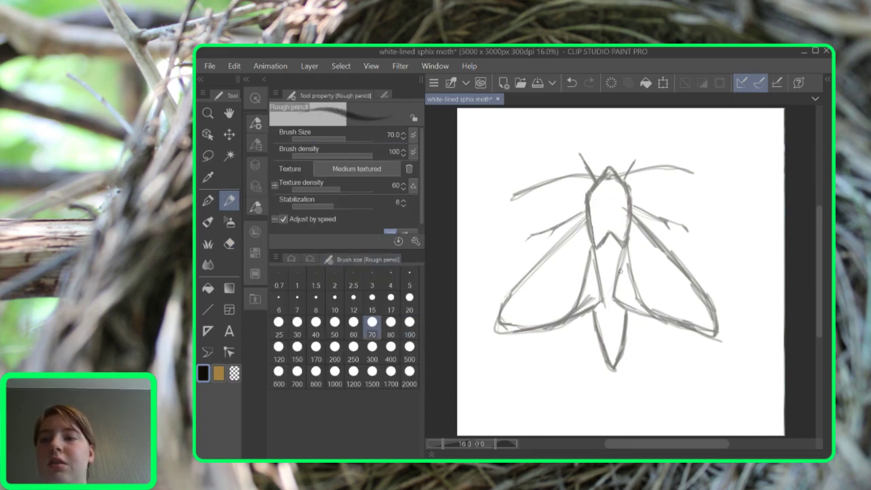
{"action": "left_click", "coordinate": [256, 165]}
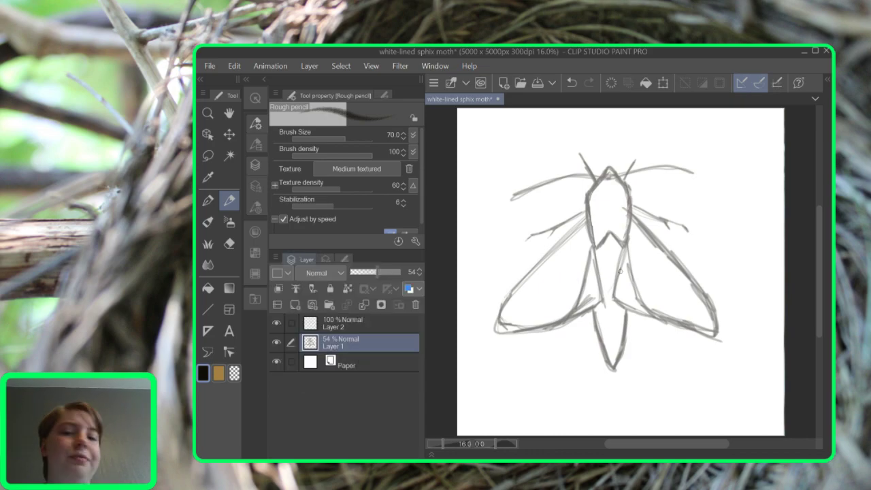
On Layer 2, trace the thorax outline as a rounded arch with both sides running down to the wing bases, and darken its shoulders
{"action": "scroll", "coordinate": [620, 271], "scroll_direction": "up", "scroll_amount": 5}
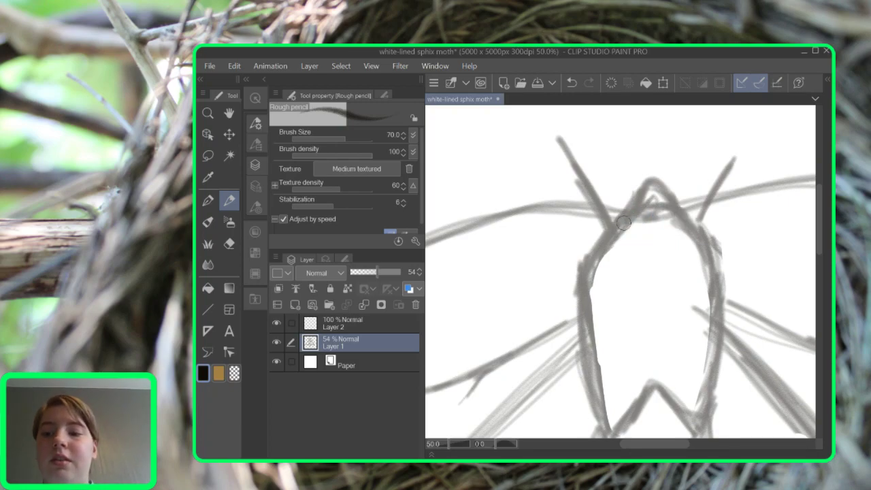
{"action": "left_click", "coordinate": [346, 324]}
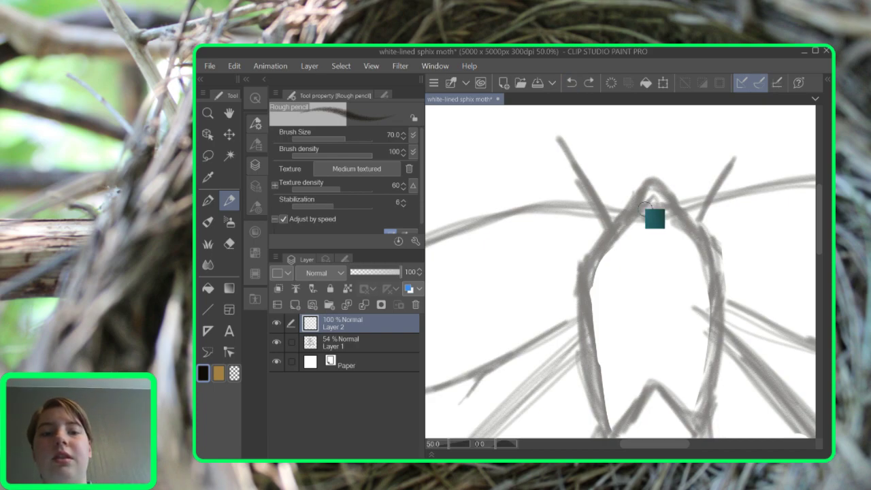
{"action": "mouse_move", "coordinate": [608, 235]}
{"action": "left_mouse_down"}
{"action": "mouse_move", "coordinate": [664, 207]}
{"action": "mouse_move", "coordinate": [687, 219]}
{"action": "left_mouse_up"}
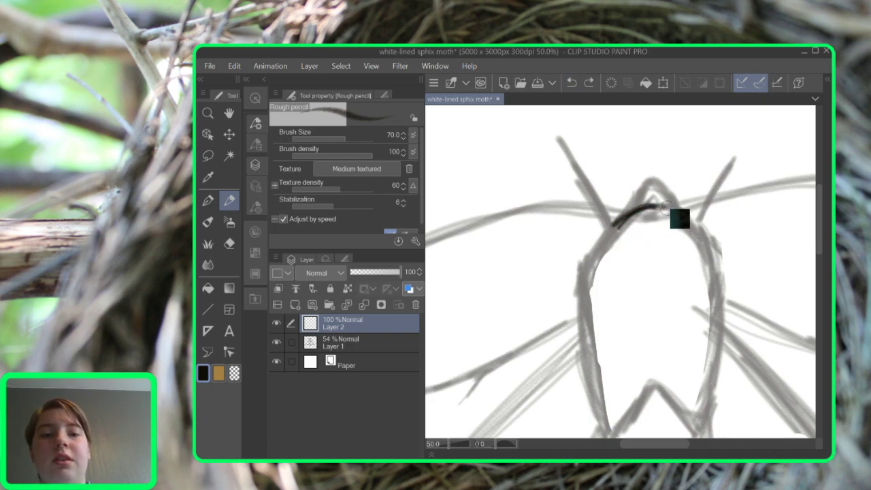
{"action": "mouse_move", "coordinate": [623, 213]}
{"action": "left_mouse_down"}
{"action": "mouse_move", "coordinate": [576, 276]}
{"action": "mouse_move", "coordinate": [594, 405]}
{"action": "left_mouse_up"}
{"action": "mouse_move", "coordinate": [633, 216]}
{"action": "left_mouse_down"}
{"action": "mouse_move", "coordinate": [590, 278]}
{"action": "mouse_move", "coordinate": [606, 424]}
{"action": "left_mouse_up"}
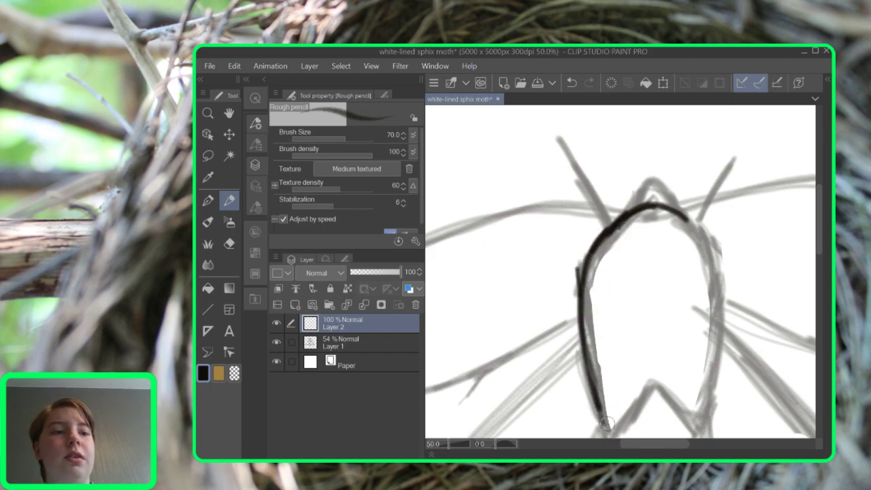
{"action": "left_click_drag", "start_coordinate": [681, 220], "coordinate": [708, 258]}
{"action": "mouse_move", "coordinate": [679, 216]}
{"action": "left_mouse_down"}
{"action": "mouse_move", "coordinate": [713, 268]}
{"action": "mouse_move", "coordinate": [722, 314]}
{"action": "mouse_move", "coordinate": [701, 425]}
{"action": "left_mouse_up"}
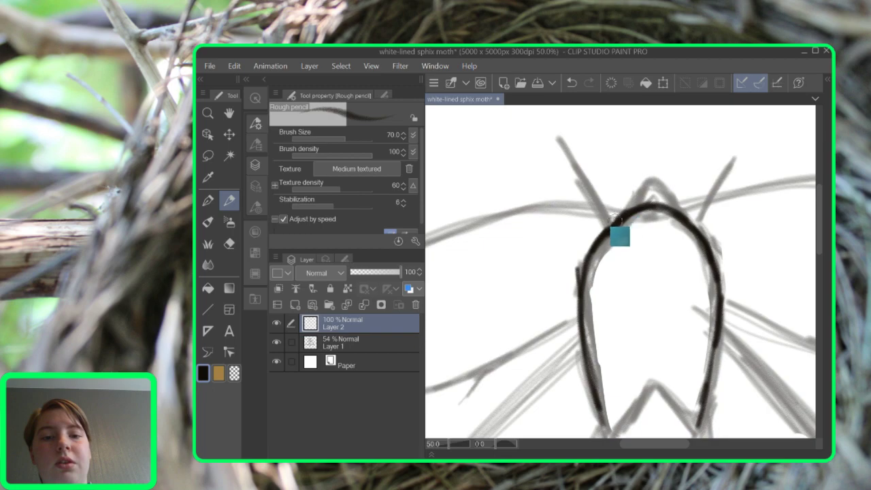
{"action": "mouse_move", "coordinate": [594, 327]}
{"action": "left_mouse_down"}
{"action": "mouse_move", "coordinate": [612, 425]}
{"action": "mouse_move", "coordinate": [568, 384]}
{"action": "left_mouse_up"}
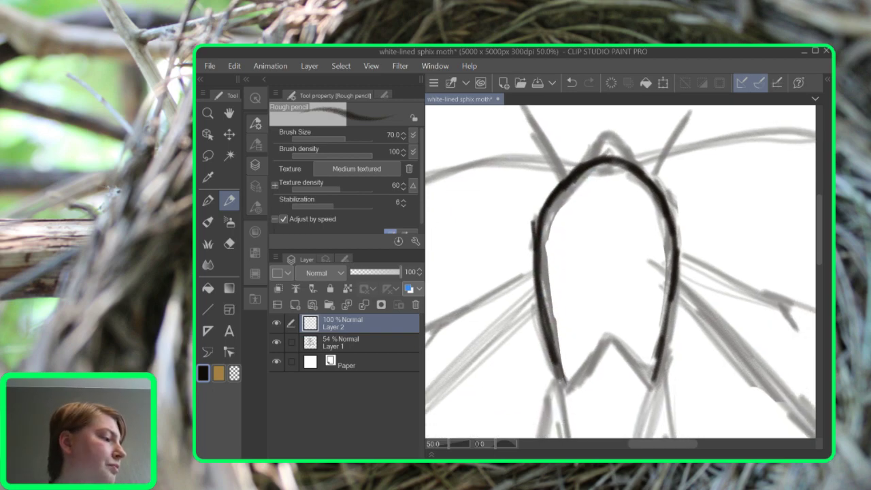
{"action": "mouse_move", "coordinate": [574, 175]}
{"action": "left_mouse_down"}
{"action": "mouse_move", "coordinate": [540, 213]}
{"action": "mouse_move", "coordinate": [538, 297]}
{"action": "left_mouse_up"}
{"action": "mouse_move", "coordinate": [638, 169]}
{"action": "left_mouse_down"}
{"action": "mouse_move", "coordinate": [675, 230]}
{"action": "mouse_move", "coordinate": [675, 273]}
{"action": "left_mouse_up"}
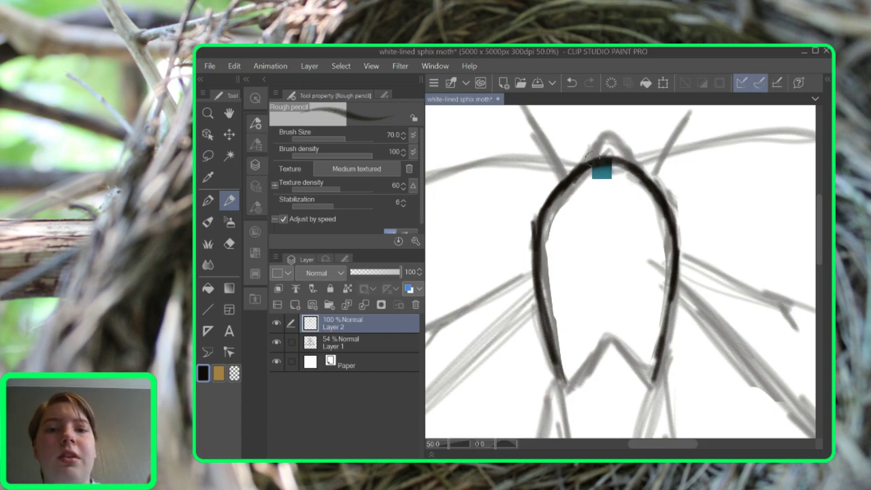
Draw a small rounded head with two dark eyes on top of the thorax and trace both curved antennae
{"action": "mouse_move", "coordinate": [577, 170]}
{"action": "left_mouse_down"}
{"action": "mouse_move", "coordinate": [599, 143]}
{"action": "mouse_move", "coordinate": [620, 143]}
{"action": "mouse_move", "coordinate": [637, 168]}
{"action": "left_mouse_up"}
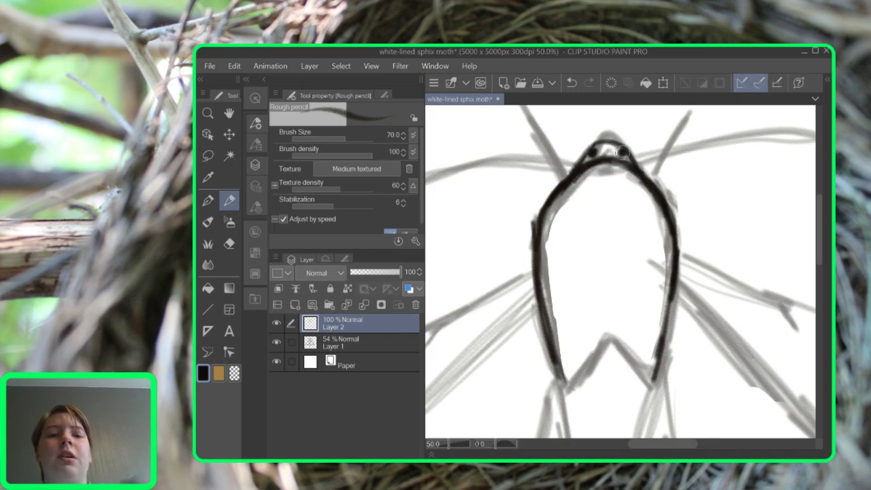
{"action": "left_click_drag", "start_coordinate": [623, 152], "coordinate": [661, 224]}
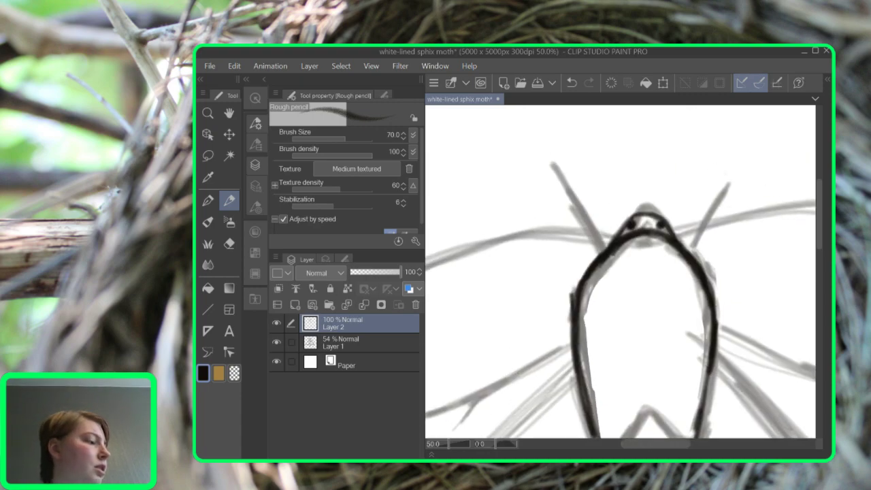
{"action": "mouse_move", "coordinate": [638, 230]}
{"action": "left_mouse_down"}
{"action": "mouse_move", "coordinate": [478, 237]}
{"action": "mouse_move", "coordinate": [488, 235]}
{"action": "mouse_move", "coordinate": [632, 233]}
{"action": "mouse_move", "coordinate": [474, 239]}
{"action": "mouse_move", "coordinate": [424, 262]}
{"action": "mouse_move", "coordinate": [495, 234]}
{"action": "mouse_move", "coordinate": [420, 217]}
{"action": "left_mouse_up"}
{"action": "mouse_move", "coordinate": [567, 216]}
{"action": "left_mouse_down"}
{"action": "mouse_move", "coordinate": [655, 195]}
{"action": "mouse_move", "coordinate": [679, 209]}
{"action": "mouse_move", "coordinate": [776, 206]}
{"action": "mouse_move", "coordinate": [802, 217]}
{"action": "left_mouse_up"}
{"action": "mouse_move", "coordinate": [571, 219]}
{"action": "left_mouse_down"}
{"action": "mouse_move", "coordinate": [703, 196]}
{"action": "mouse_move", "coordinate": [768, 198]}
{"action": "mouse_move", "coordinate": [810, 217]}
{"action": "mouse_move", "coordinate": [776, 200]}
{"action": "mouse_move", "coordinate": [809, 219]}
{"action": "mouse_move", "coordinate": [721, 193]}
{"action": "mouse_move", "coordinate": [586, 232]}
{"action": "left_mouse_up"}
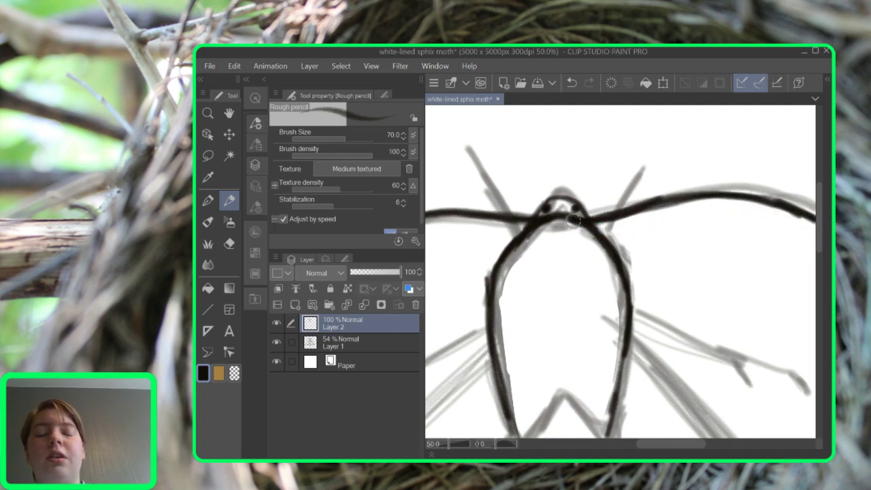
Trace the two front legs beside the head, giving each an outward-bent tip and a short side spur
{"action": "scroll", "coordinate": [574, 220], "scroll_direction": "down", "scroll_amount": 4}
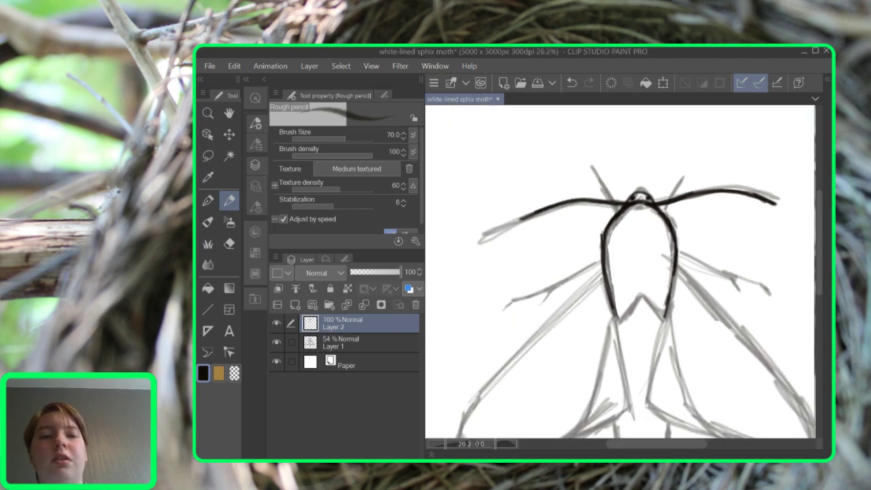
{"action": "mouse_move", "coordinate": [530, 216]}
{"action": "left_mouse_down"}
{"action": "mouse_move", "coordinate": [503, 225]}
{"action": "mouse_move", "coordinate": [484, 213]}
{"action": "left_mouse_up"}
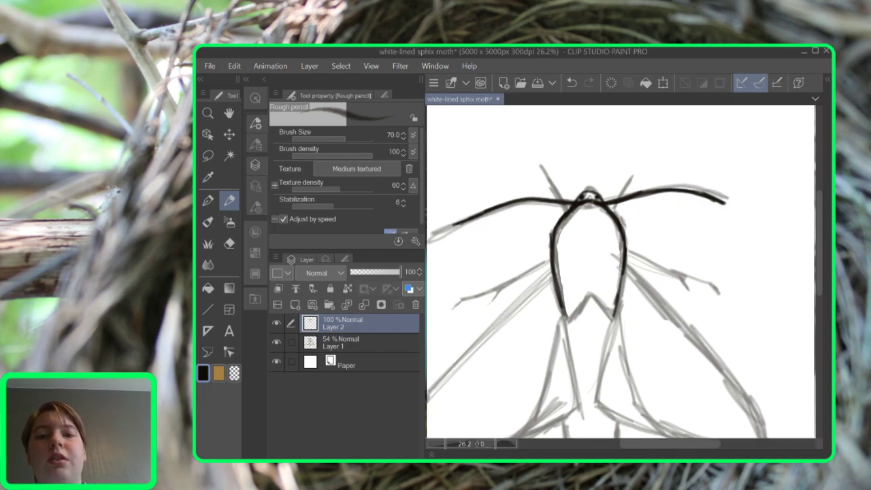
{"action": "scroll", "coordinate": [562, 169], "scroll_direction": "up", "scroll_amount": 5}
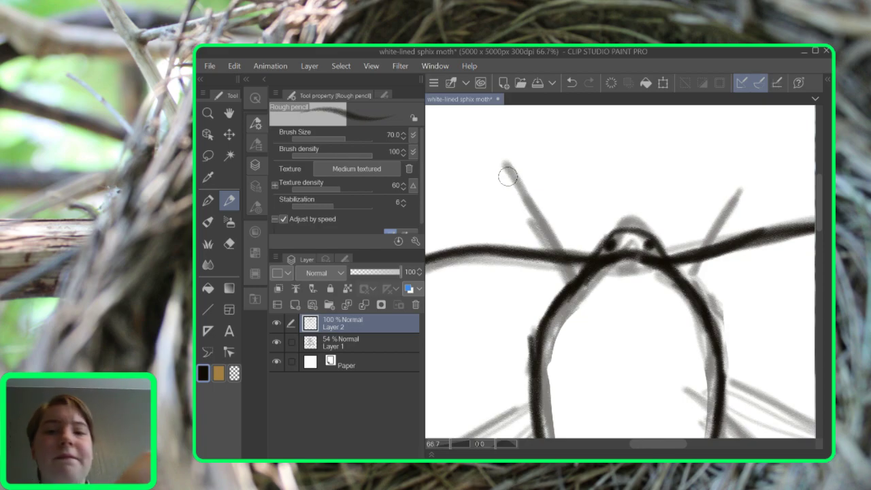
{"action": "mouse_move", "coordinate": [483, 159]}
{"action": "left_mouse_down"}
{"action": "mouse_move", "coordinate": [511, 171]}
{"action": "mouse_move", "coordinate": [486, 159]}
{"action": "mouse_move", "coordinate": [528, 198]}
{"action": "mouse_move", "coordinate": [566, 269]}
{"action": "left_mouse_up"}
{"action": "mouse_move", "coordinate": [516, 217]}
{"action": "left_mouse_down"}
{"action": "mouse_move", "coordinate": [541, 231]}
{"action": "mouse_move", "coordinate": [568, 278]}
{"action": "mouse_move", "coordinate": [497, 258]}
{"action": "left_mouse_up"}
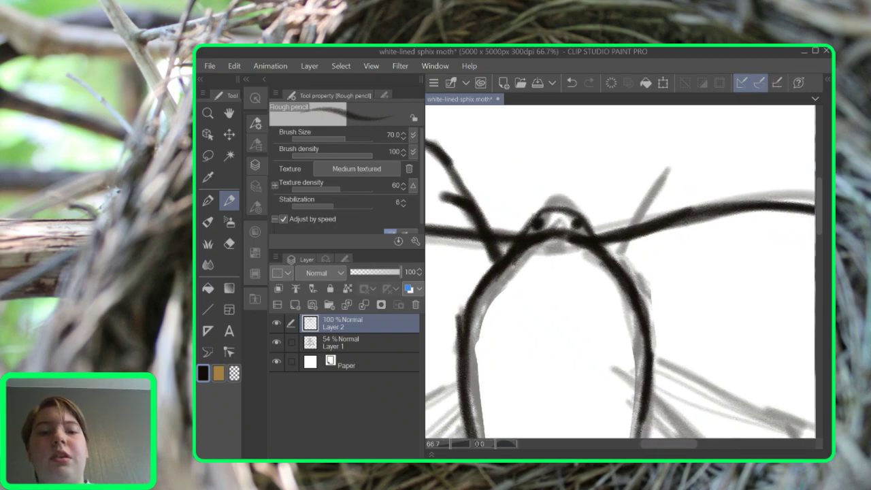
{"action": "left_click_drag", "start_coordinate": [617, 253], "coordinate": [651, 171]}
{"action": "mouse_move", "coordinate": [637, 218]}
{"action": "left_mouse_down"}
{"action": "mouse_move", "coordinate": [657, 170]}
{"action": "mouse_move", "coordinate": [701, 152]}
{"action": "left_mouse_up"}
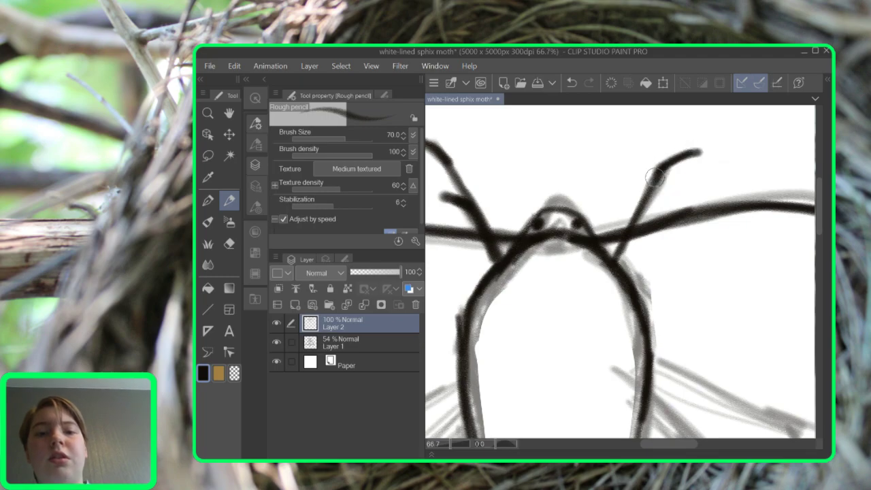
{"action": "left_click_drag", "start_coordinate": [662, 208], "coordinate": [638, 217]}
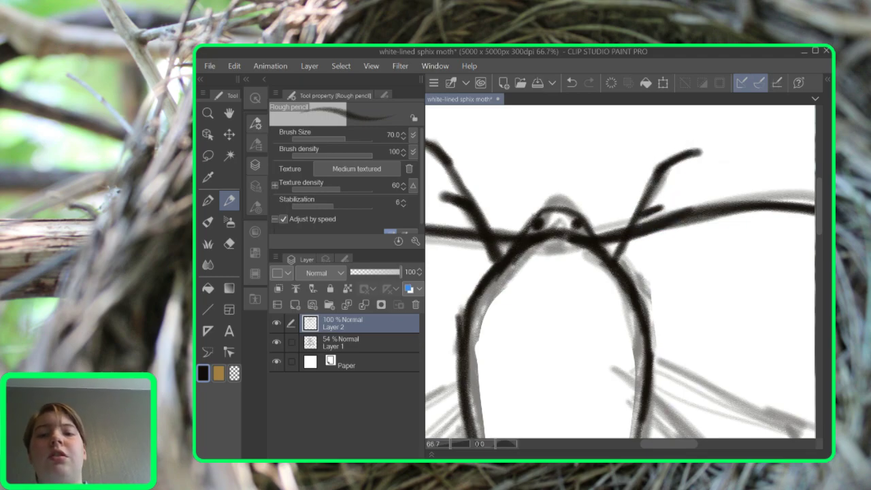
Outline long, tapering stripe markings down the left half of the thorax, from the shoulder and head to its lower end
{"action": "mouse_move", "coordinate": [592, 273]}
{"action": "left_mouse_down"}
{"action": "mouse_move", "coordinate": [674, 299]}
{"action": "mouse_move", "coordinate": [645, 305]}
{"action": "mouse_move", "coordinate": [624, 263]}
{"action": "mouse_move", "coordinate": [615, 182]}
{"action": "mouse_move", "coordinate": [634, 123]}
{"action": "mouse_move", "coordinate": [629, 145]}
{"action": "left_mouse_up"}
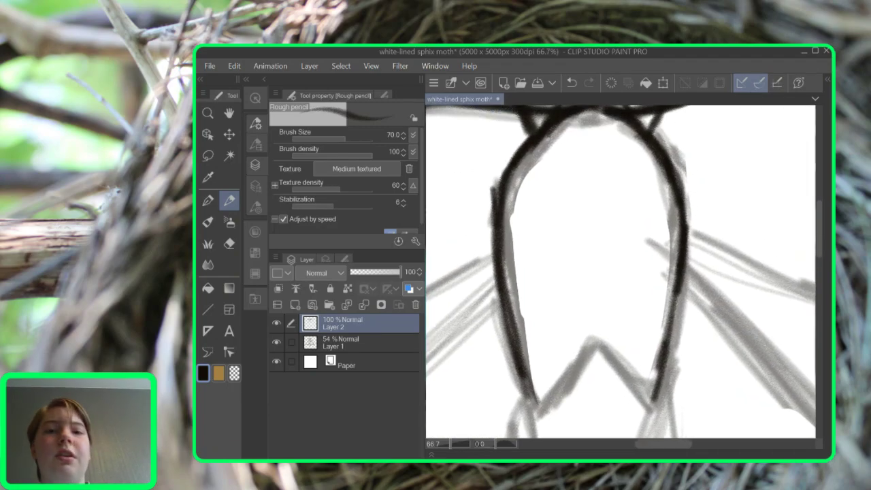
{"action": "mouse_move", "coordinate": [621, 272]}
{"action": "left_mouse_down"}
{"action": "mouse_move", "coordinate": [613, 307]}
{"action": "mouse_move", "coordinate": [620, 304]}
{"action": "left_mouse_up"}
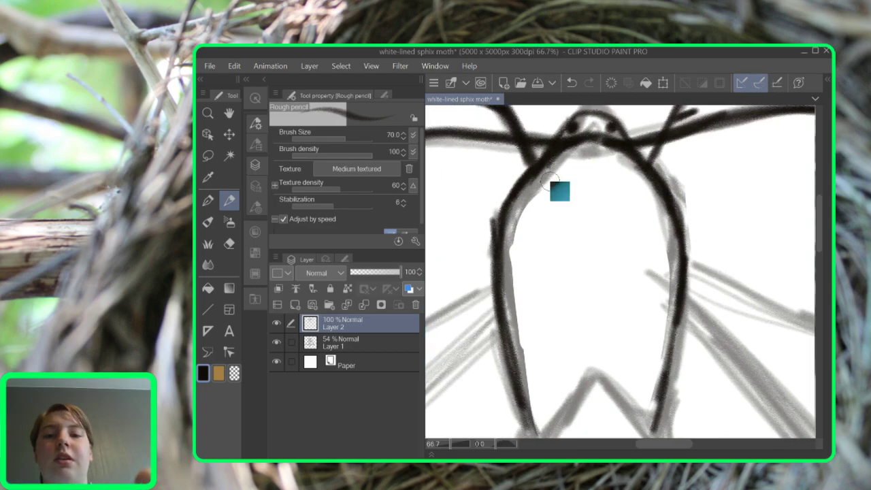
{"action": "mouse_move", "coordinate": [532, 179]}
{"action": "left_mouse_down"}
{"action": "mouse_move", "coordinate": [549, 360]}
{"action": "mouse_move", "coordinate": [557, 351]}
{"action": "mouse_move", "coordinate": [573, 219]}
{"action": "mouse_move", "coordinate": [560, 295]}
{"action": "left_mouse_up"}
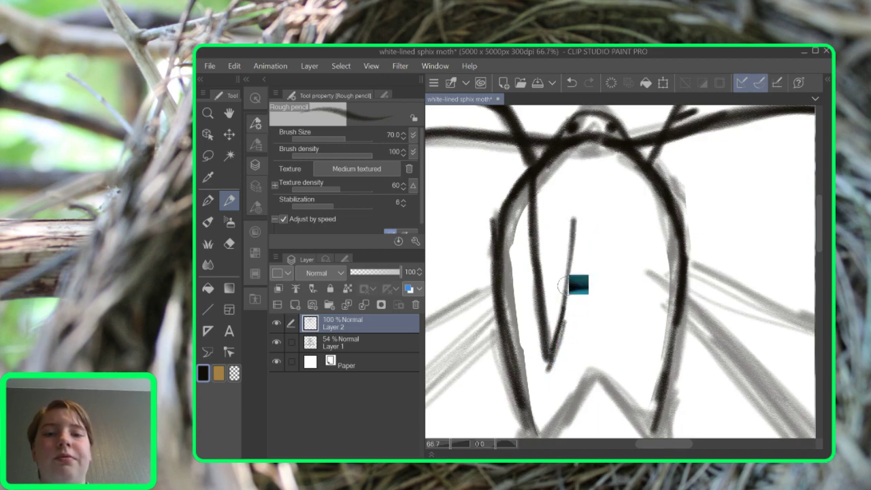
{"action": "left_click_drag", "start_coordinate": [574, 199], "coordinate": [590, 147]}
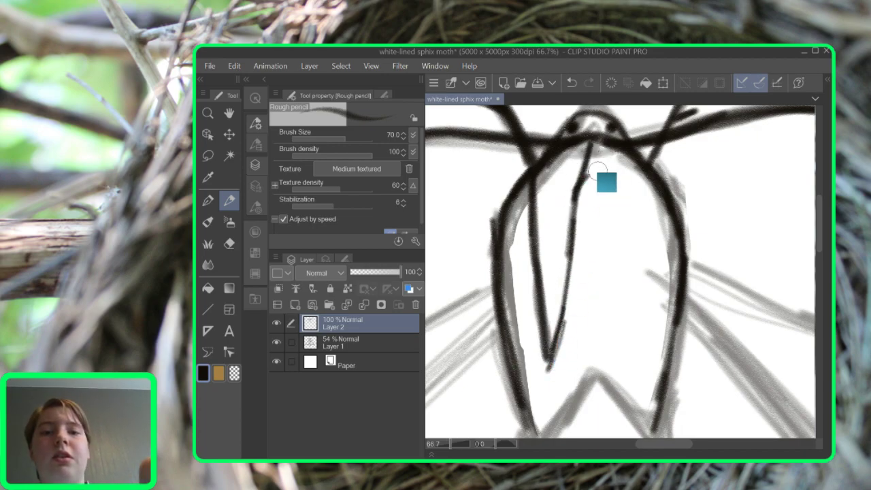
{"action": "mouse_move", "coordinate": [586, 202]}
{"action": "left_mouse_down"}
{"action": "mouse_move", "coordinate": [572, 339]}
{"action": "mouse_move", "coordinate": [547, 390]}
{"action": "mouse_move", "coordinate": [569, 369]}
{"action": "mouse_move", "coordinate": [554, 372]}
{"action": "mouse_move", "coordinate": [545, 433]}
{"action": "left_mouse_up"}
{"action": "left_click_drag", "start_coordinate": [546, 373], "coordinate": [544, 429]}
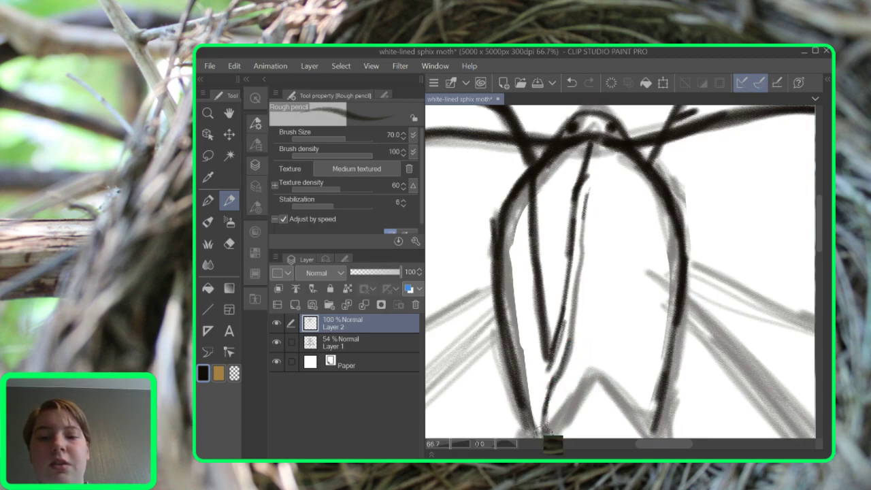
{"action": "mouse_move", "coordinate": [512, 217]}
{"action": "left_mouse_down"}
{"action": "mouse_move", "coordinate": [504, 208]}
{"action": "mouse_move", "coordinate": [526, 349]}
{"action": "mouse_move", "coordinate": [523, 413]}
{"action": "mouse_move", "coordinate": [531, 408]}
{"action": "left_mouse_up"}
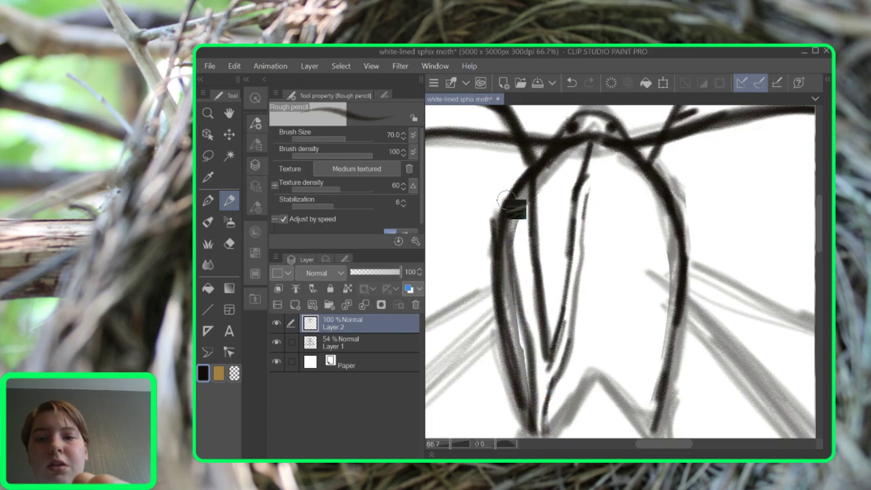
{"action": "left_click_drag", "start_coordinate": [506, 212], "coordinate": [534, 407]}
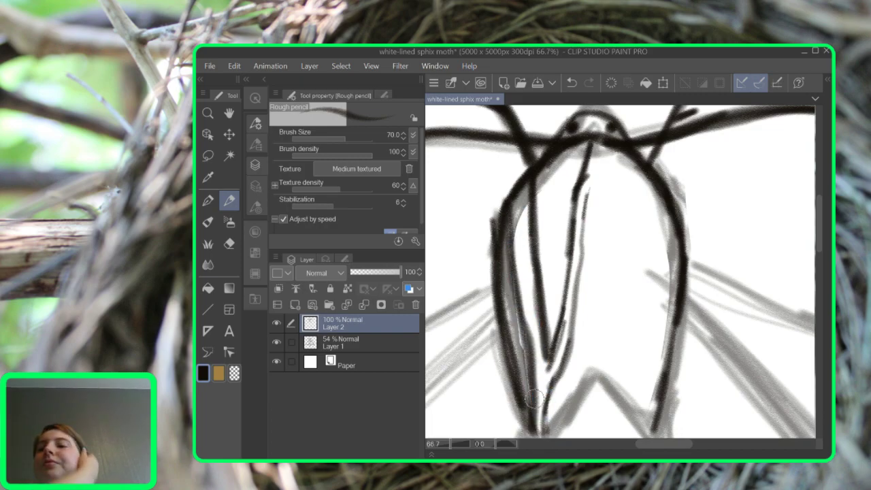
Try to flood-fill the left thorax stripes with black while the rough sketch on Layer 1 is hidden
{"action": "key", "text": "g"}
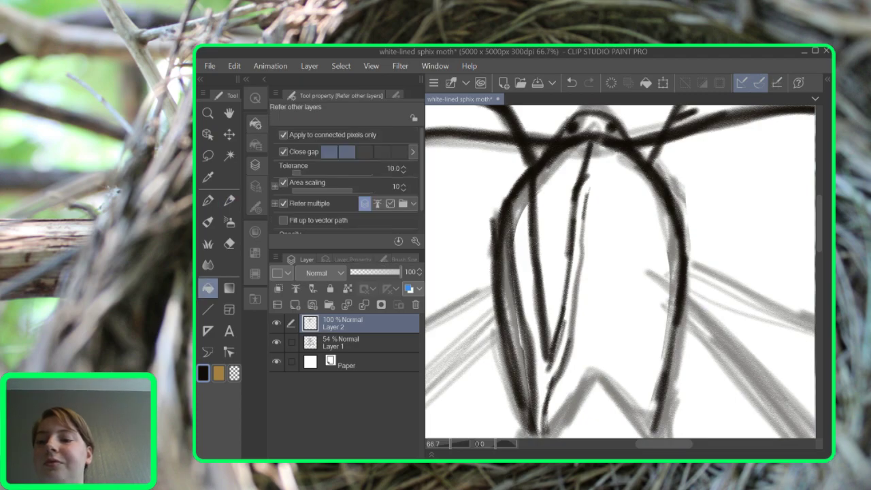
{"action": "left_click", "coordinate": [276, 342]}
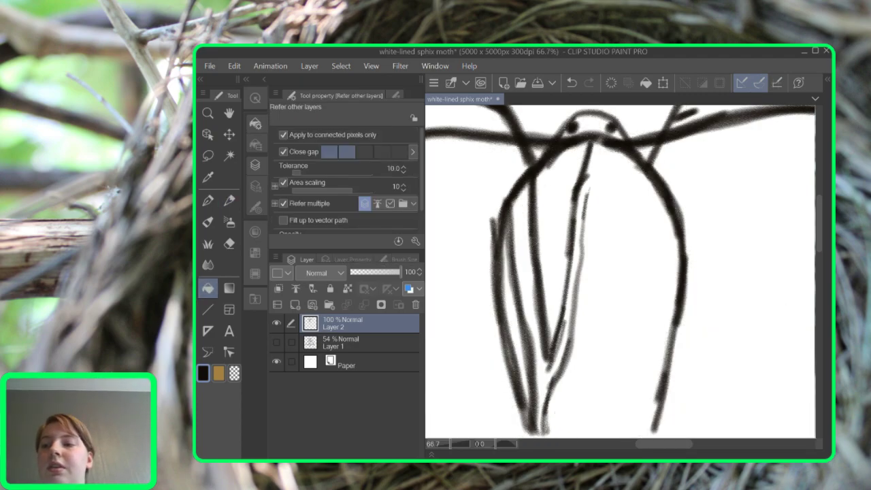
{"action": "left_click", "coordinate": [528, 251]}
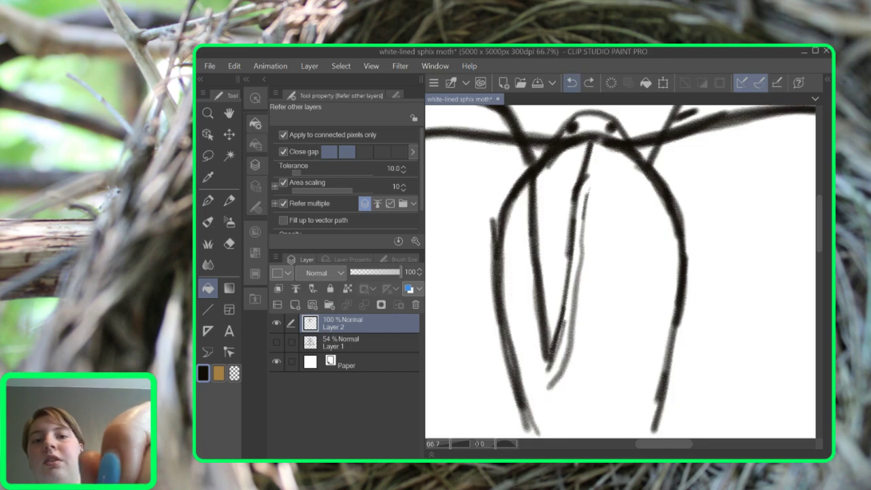
{"action": "key", "text": "ctrl+z"}
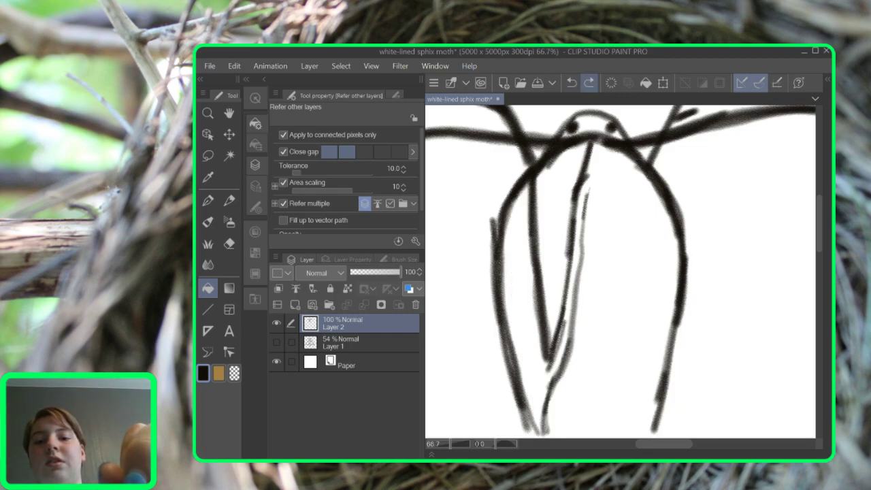
{"action": "left_click", "coordinate": [589, 83]}
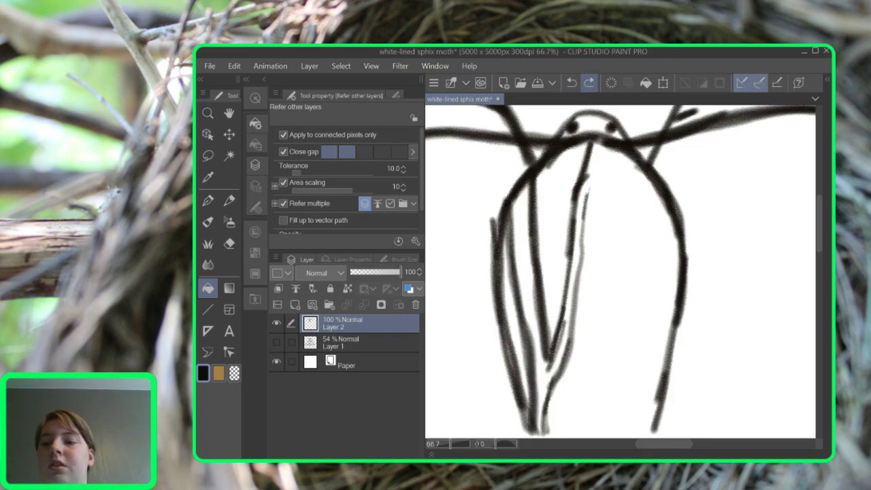
{"action": "left_click", "coordinate": [277, 342]}
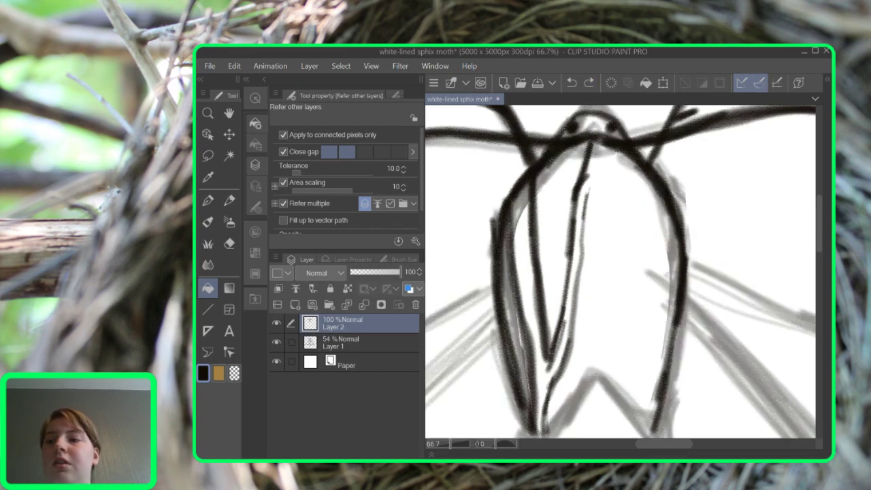
{"action": "left_click", "coordinate": [208, 201]}
{"action": "left_click_drag", "start_coordinate": [552, 182], "coordinate": [548, 280]}
{"action": "left_click", "coordinate": [572, 82]}
{"action": "left_click", "coordinate": [572, 83]}
With the Rough pencil, shade the left thorax stripes black and add matching black stripes in the right half and the centre
{"action": "left_click", "coordinate": [229, 200]}
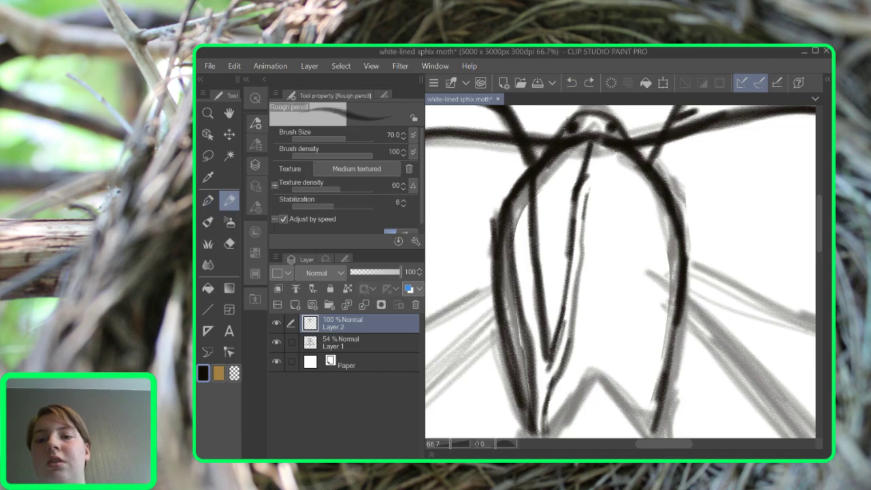
{"action": "mouse_move", "coordinate": [544, 184]}
{"action": "left_mouse_down"}
{"action": "mouse_move", "coordinate": [539, 226]}
{"action": "mouse_move", "coordinate": [550, 220]}
{"action": "mouse_move", "coordinate": [555, 340]}
{"action": "mouse_move", "coordinate": [558, 261]}
{"action": "mouse_move", "coordinate": [581, 173]}
{"action": "mouse_move", "coordinate": [555, 160]}
{"action": "mouse_move", "coordinate": [561, 343]}
{"action": "mouse_move", "coordinate": [557, 238]}
{"action": "mouse_move", "coordinate": [579, 140]}
{"action": "mouse_move", "coordinate": [555, 231]}
{"action": "mouse_move", "coordinate": [554, 320]}
{"action": "mouse_move", "coordinate": [505, 271]}
{"action": "mouse_move", "coordinate": [525, 368]}
{"action": "mouse_move", "coordinate": [519, 402]}
{"action": "mouse_move", "coordinate": [502, 296]}
{"action": "mouse_move", "coordinate": [525, 183]}
{"action": "mouse_move", "coordinate": [502, 224]}
{"action": "left_mouse_up"}
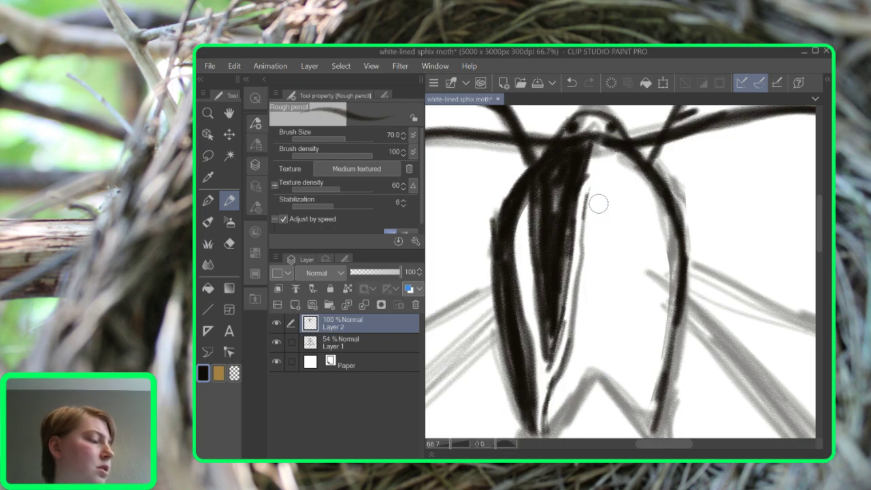
{"action": "mouse_move", "coordinate": [592, 196]}
{"action": "left_mouse_down"}
{"action": "mouse_move", "coordinate": [606, 304]}
{"action": "mouse_move", "coordinate": [647, 410]}
{"action": "left_mouse_up"}
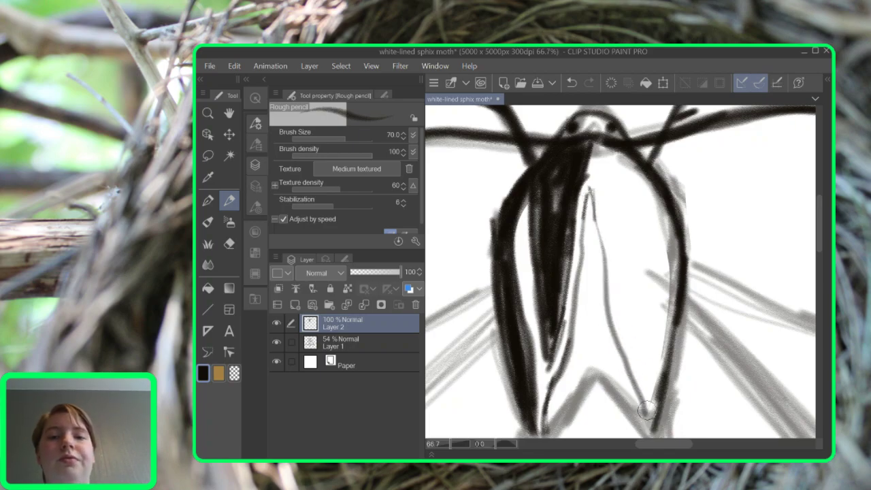
{"action": "left_click_drag", "start_coordinate": [594, 139], "coordinate": [608, 202]}
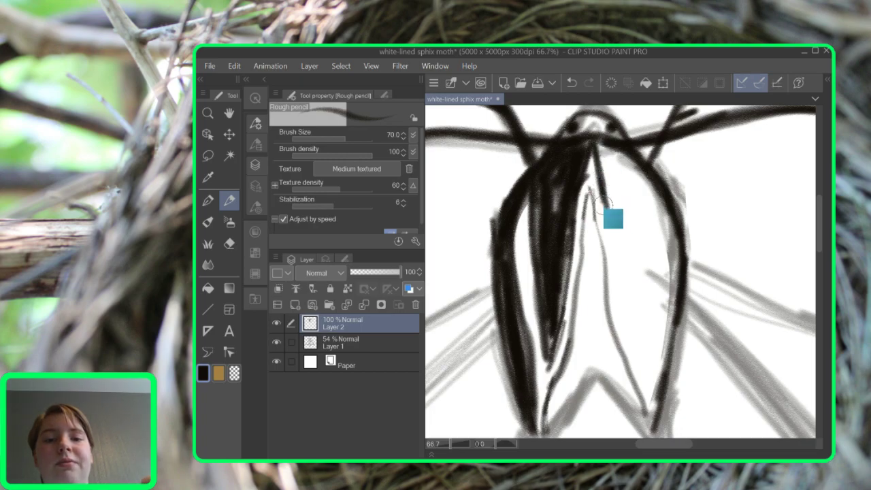
{"action": "mouse_move", "coordinate": [625, 293]}
{"action": "left_mouse_down"}
{"action": "mouse_move", "coordinate": [641, 365]}
{"action": "mouse_move", "coordinate": [653, 320]}
{"action": "mouse_move", "coordinate": [640, 167]}
{"action": "mouse_move", "coordinate": [652, 244]}
{"action": "left_mouse_up"}
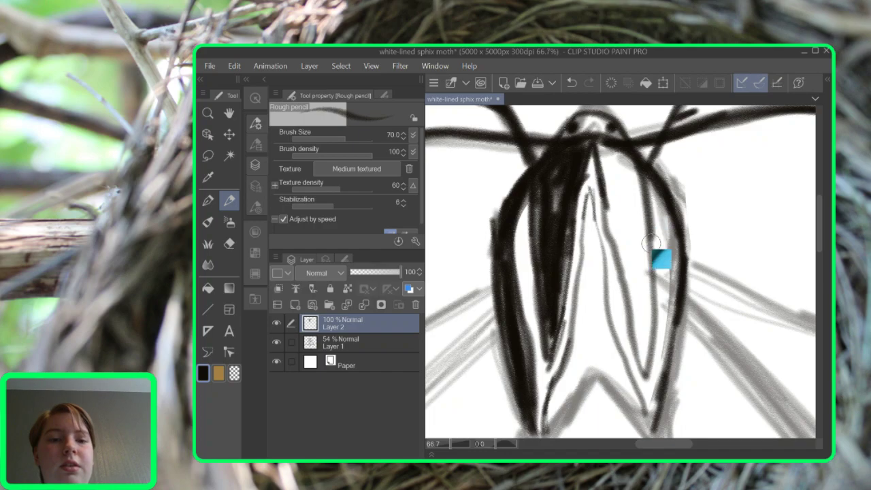
{"action": "mouse_move", "coordinate": [666, 192]}
{"action": "left_mouse_down"}
{"action": "mouse_move", "coordinate": [664, 319]}
{"action": "mouse_move", "coordinate": [647, 414]}
{"action": "mouse_move", "coordinate": [665, 313]}
{"action": "mouse_move", "coordinate": [657, 184]}
{"action": "mouse_move", "coordinate": [667, 249]}
{"action": "mouse_move", "coordinate": [655, 383]}
{"action": "left_mouse_up"}
{"action": "mouse_move", "coordinate": [621, 182]}
{"action": "left_mouse_down"}
{"action": "mouse_move", "coordinate": [627, 227]}
{"action": "mouse_move", "coordinate": [618, 247]}
{"action": "mouse_move", "coordinate": [604, 188]}
{"action": "mouse_move", "coordinate": [643, 344]}
{"action": "mouse_move", "coordinate": [644, 269]}
{"action": "mouse_move", "coordinate": [623, 170]}
{"action": "mouse_move", "coordinate": [620, 209]}
{"action": "mouse_move", "coordinate": [616, 163]}
{"action": "mouse_move", "coordinate": [633, 163]}
{"action": "mouse_move", "coordinate": [643, 245]}
{"action": "mouse_move", "coordinate": [593, 284]}
{"action": "mouse_move", "coordinate": [588, 212]}
{"action": "mouse_move", "coordinate": [579, 319]}
{"action": "mouse_move", "coordinate": [544, 436]}
{"action": "mouse_move", "coordinate": [570, 401]}
{"action": "mouse_move", "coordinate": [587, 305]}
{"action": "mouse_move", "coordinate": [636, 414]}
{"action": "mouse_move", "coordinate": [590, 292]}
{"action": "mouse_move", "coordinate": [599, 237]}
{"action": "mouse_move", "coordinate": [592, 218]}
{"action": "mouse_move", "coordinate": [578, 333]}
{"action": "mouse_move", "coordinate": [632, 403]}
{"action": "left_mouse_up"}
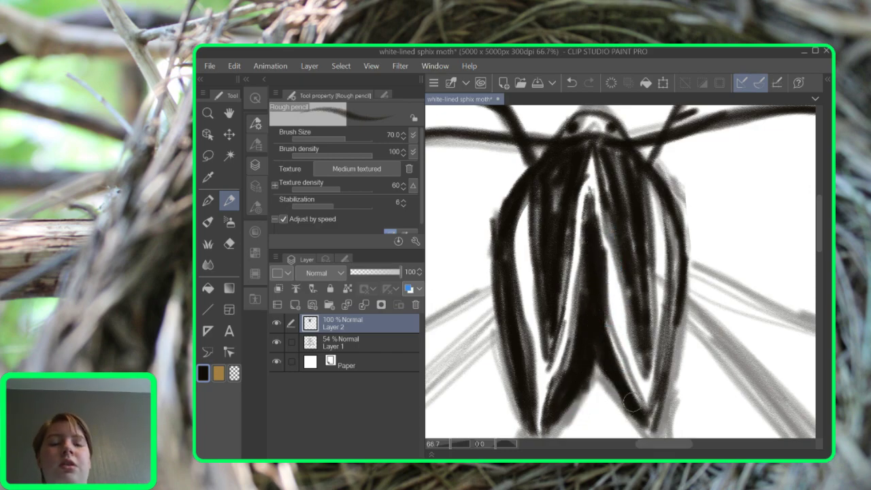
Examine the shaded thorax stripes up close and in proportion to the whole moth sketch
{"action": "scroll", "coordinate": [631, 403], "scroll_direction": "down", "scroll_amount": 3}
{"action": "scroll", "coordinate": [632, 403], "scroll_direction": "down", "scroll_amount": 2}
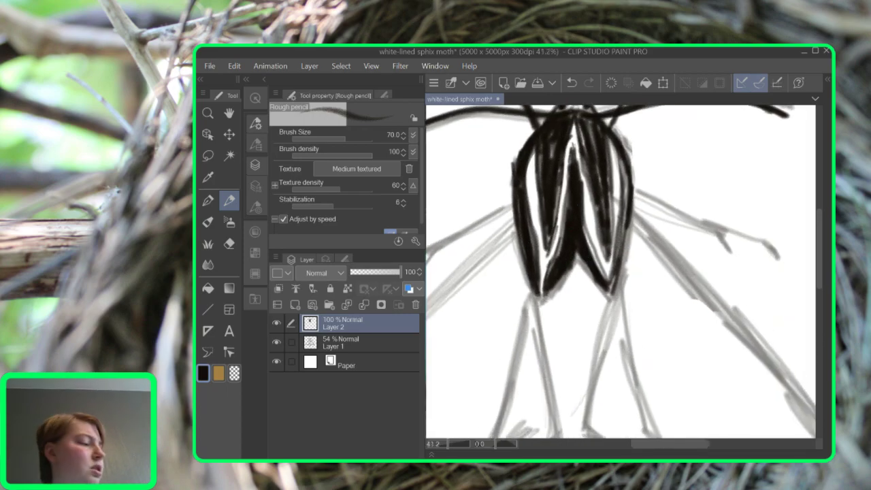
{"action": "left_click_drag", "start_coordinate": [606, 150], "coordinate": [622, 229]}
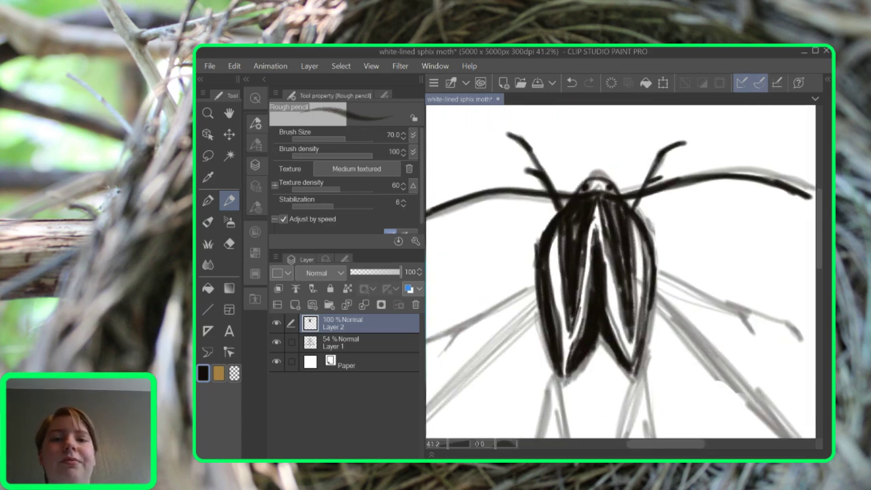
{"action": "scroll", "coordinate": [622, 190], "scroll_direction": "up", "scroll_amount": 2}
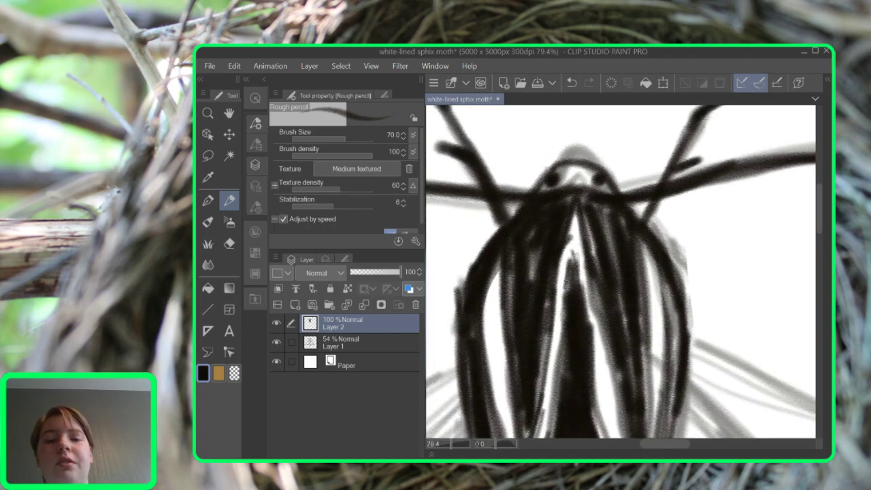
{"action": "scroll", "coordinate": [621, 272], "scroll_direction": "down", "scroll_amount": 2}
{"action": "scroll", "coordinate": [621, 273], "scroll_direction": "down", "scroll_amount": 2}
{"action": "scroll", "coordinate": [621, 272], "scroll_direction": "down", "scroll_amount": 2}
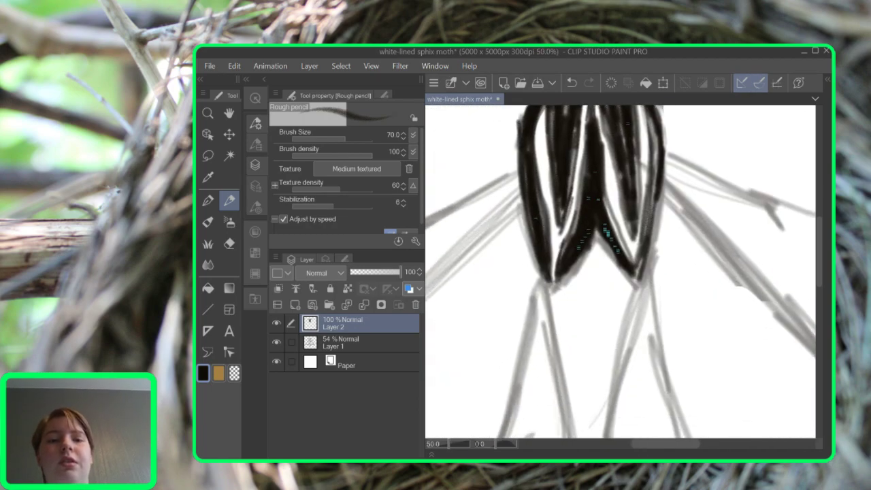
{"action": "scroll", "coordinate": [621, 273], "scroll_direction": "down", "scroll_amount": 3}
{"action": "left_click_drag", "start_coordinate": [621, 273], "coordinate": [639, 273]}
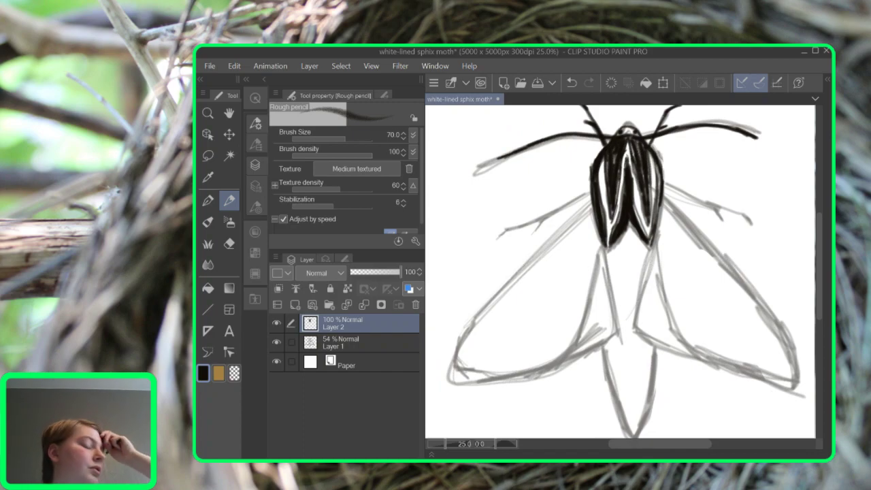
Undo the black shading of the thorax stripes and the stripe outlines in the right half
{"action": "left_click", "coordinate": [572, 82]}
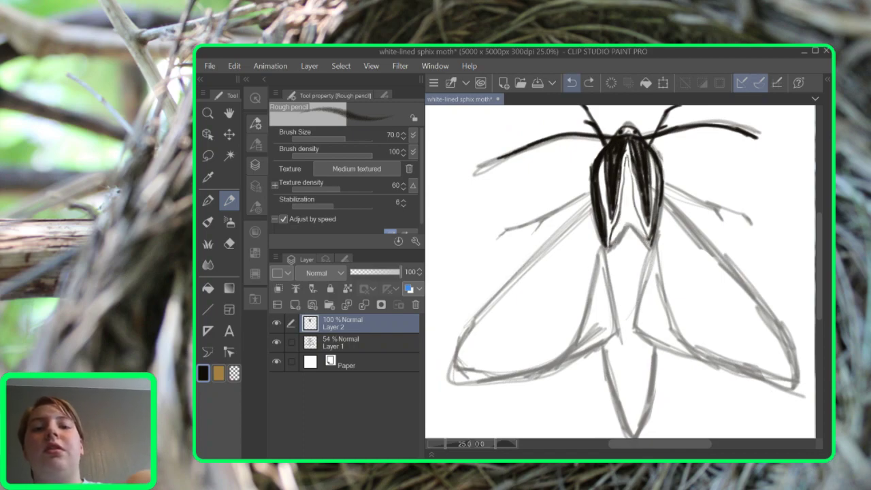
{"action": "left_click", "coordinate": [571, 83]}
{"action": "left_click", "coordinate": [572, 82]}
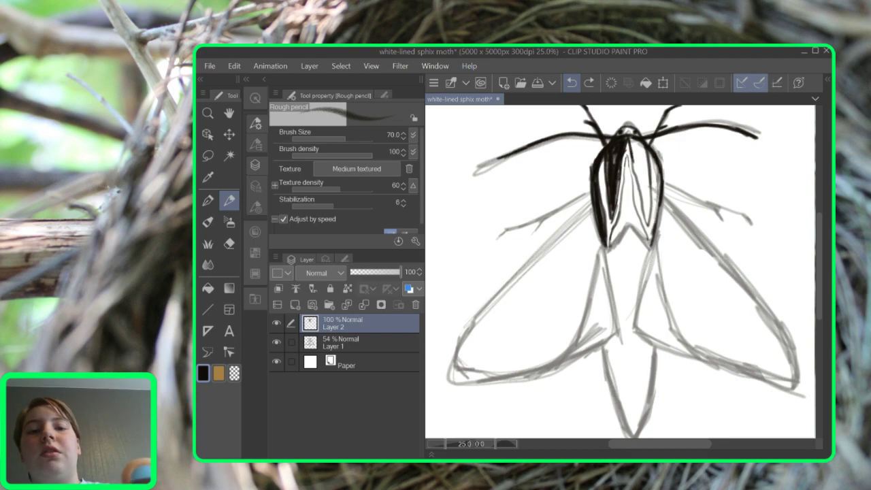
{"action": "left_click", "coordinate": [572, 83]}
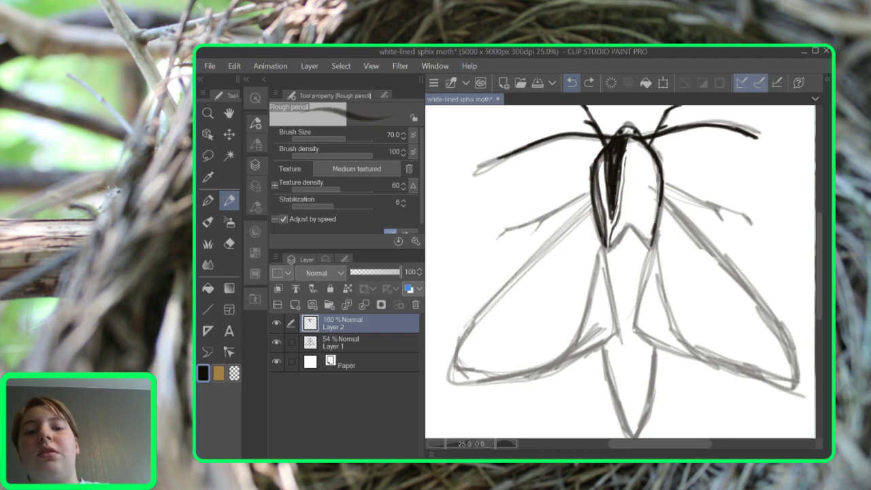
{"action": "left_click", "coordinate": [572, 82]}
Outline long, tapering stripes down the right half of the thorax, mirroring the left half and leaving them unfilled
{"action": "scroll", "coordinate": [640, 119], "scroll_direction": "up", "scroll_amount": 3}
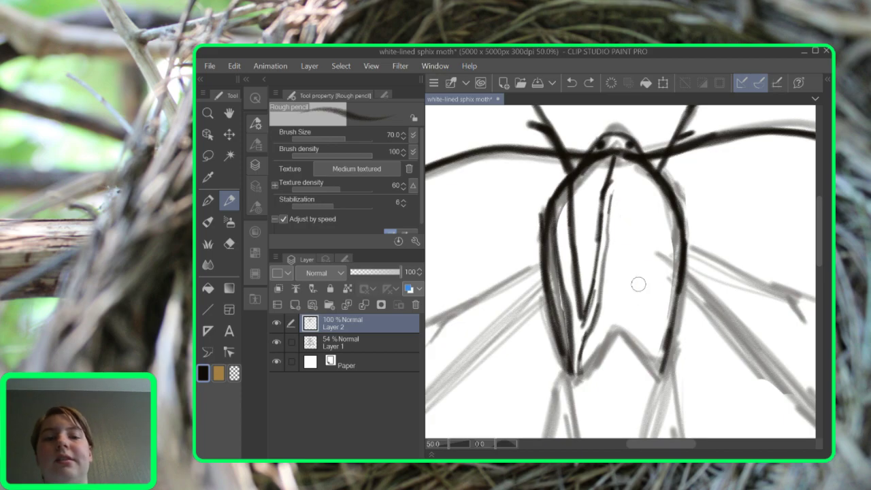
{"action": "mouse_move", "coordinate": [616, 196]}
{"action": "left_mouse_down"}
{"action": "mouse_move", "coordinate": [619, 225]}
{"action": "mouse_move", "coordinate": [614, 197]}
{"action": "mouse_move", "coordinate": [623, 243]}
{"action": "mouse_move", "coordinate": [614, 196]}
{"action": "mouse_move", "coordinate": [625, 256]}
{"action": "mouse_move", "coordinate": [614, 198]}
{"action": "mouse_move", "coordinate": [608, 250]}
{"action": "left_mouse_up"}
{"action": "left_click_drag", "start_coordinate": [612, 199], "coordinate": [656, 363]}
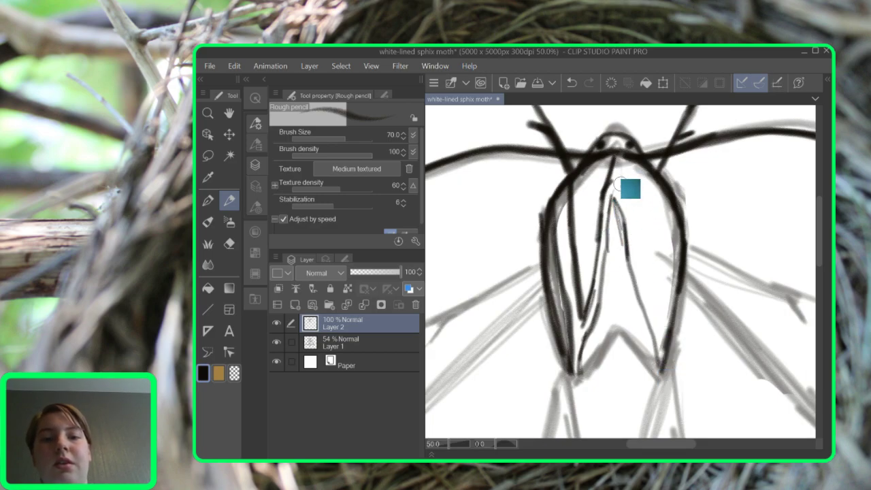
{"action": "mouse_move", "coordinate": [624, 190]}
{"action": "left_mouse_down"}
{"action": "mouse_move", "coordinate": [658, 322]}
{"action": "mouse_move", "coordinate": [661, 252]}
{"action": "left_mouse_up"}
{"action": "left_click_drag", "start_coordinate": [648, 167], "coordinate": [659, 255]}
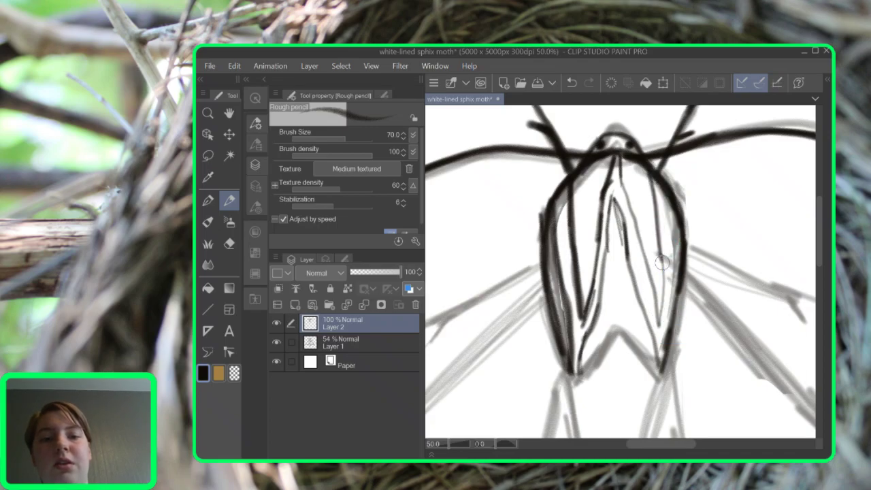
{"action": "mouse_move", "coordinate": [661, 359]}
{"action": "left_mouse_down"}
{"action": "mouse_move", "coordinate": [670, 329]}
{"action": "mouse_move", "coordinate": [665, 187]}
{"action": "mouse_move", "coordinate": [641, 93]}
{"action": "left_mouse_up"}
Trace the notched lower edge of the thorax with short, jagged strokes, joining both side tips at a central peak
{"action": "scroll", "coordinate": [707, 267], "scroll_direction": "down", "scroll_amount": 3}
{"action": "left_click_drag", "start_coordinate": [681, 273], "coordinate": [632, 201]}
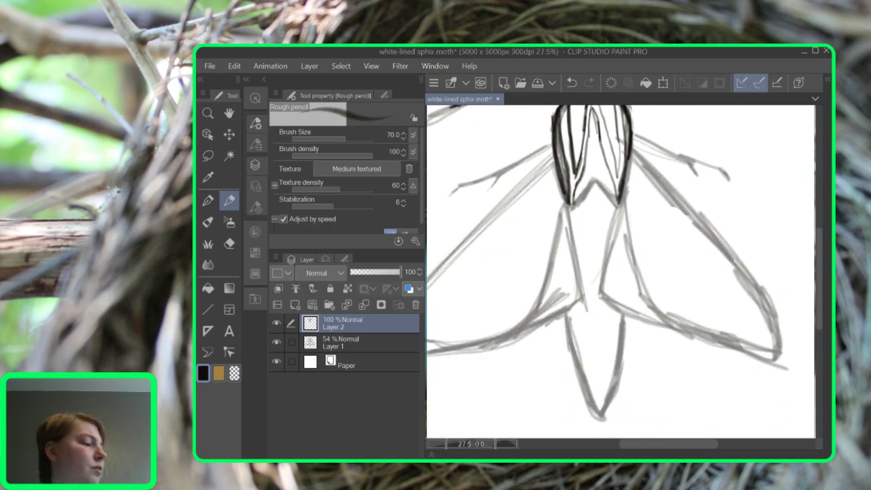
{"action": "left_click_drag", "start_coordinate": [646, 250], "coordinate": [699, 284]}
{"action": "scroll", "coordinate": [662, 228], "scroll_direction": "up", "scroll_amount": 3}
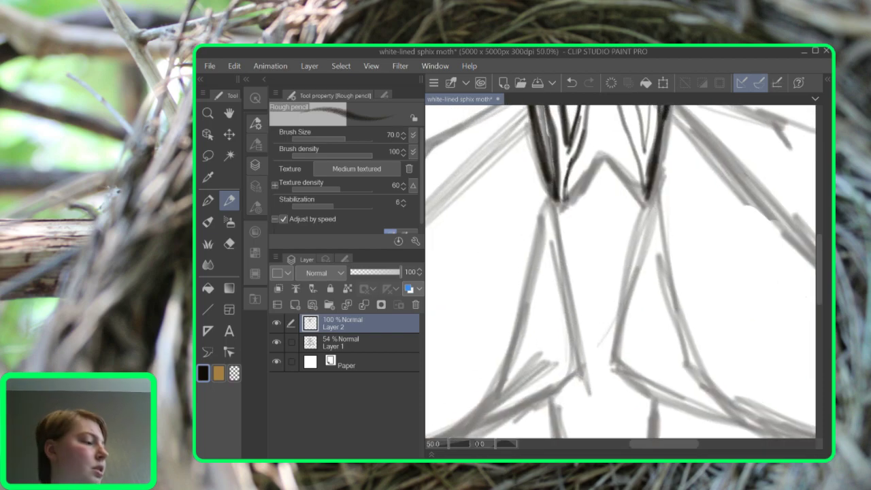
{"action": "mouse_move", "coordinate": [556, 196]}
{"action": "left_mouse_down"}
{"action": "mouse_move", "coordinate": [587, 163]}
{"action": "mouse_move", "coordinate": [606, 158]}
{"action": "mouse_move", "coordinate": [640, 196]}
{"action": "mouse_move", "coordinate": [637, 206]}
{"action": "left_mouse_up"}
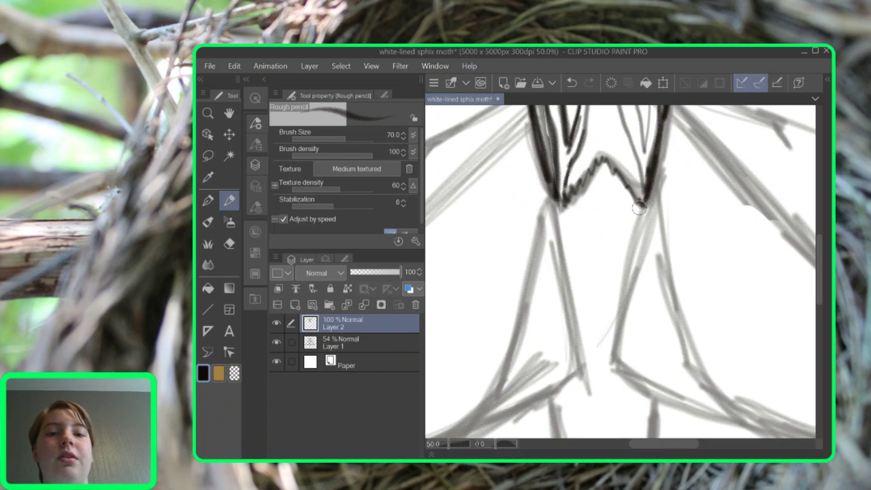
Draw a thin centre line down the abdomen from the peak of the thorax notch to the pointed tail tip
{"action": "mouse_move", "coordinate": [600, 163]}
{"action": "left_mouse_down"}
{"action": "mouse_move", "coordinate": [606, 377]}
{"action": "mouse_move", "coordinate": [602, 163]}
{"action": "left_mouse_up"}
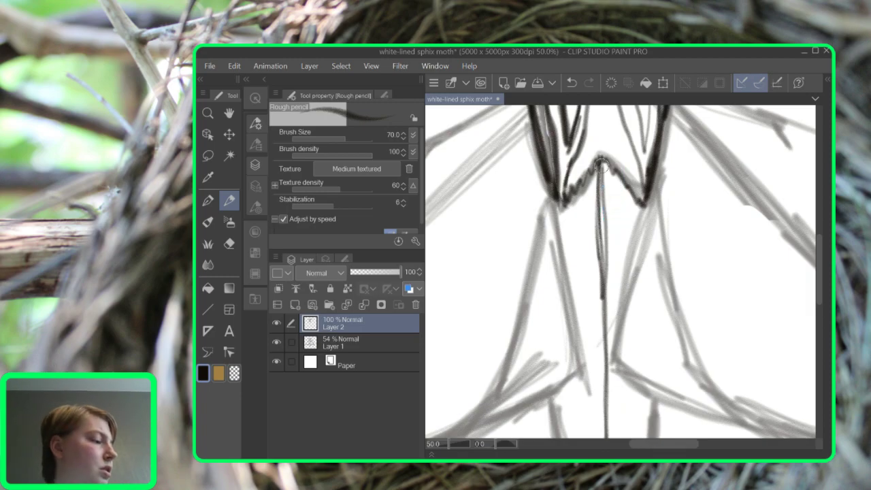
{"action": "scroll", "coordinate": [601, 164], "scroll_direction": "down", "scroll_amount": 8}
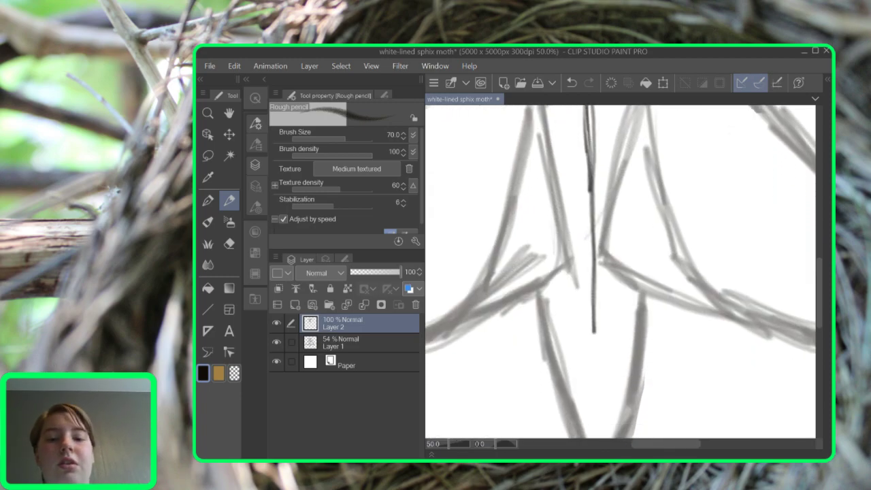
{"action": "mouse_move", "coordinate": [597, 247]}
{"action": "left_mouse_down"}
{"action": "mouse_move", "coordinate": [604, 387]}
{"action": "mouse_move", "coordinate": [601, 222]}
{"action": "mouse_move", "coordinate": [604, 398]}
{"action": "left_mouse_up"}
{"action": "scroll", "coordinate": [604, 398], "scroll_direction": "up", "scroll_amount": 5}
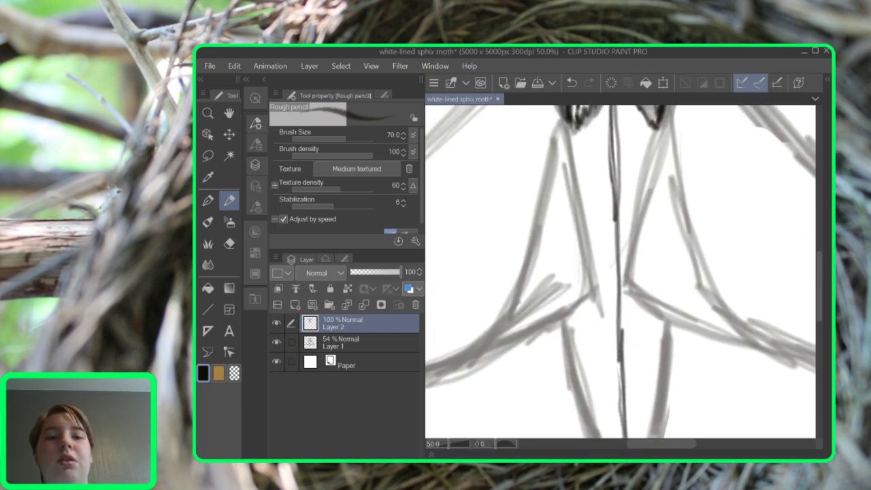
Add paired black dots on both sides of the centre line down the upper abdomen, starting below the thorax notch
{"action": "scroll", "coordinate": [620, 273], "scroll_direction": "up", "scroll_amount": 3}
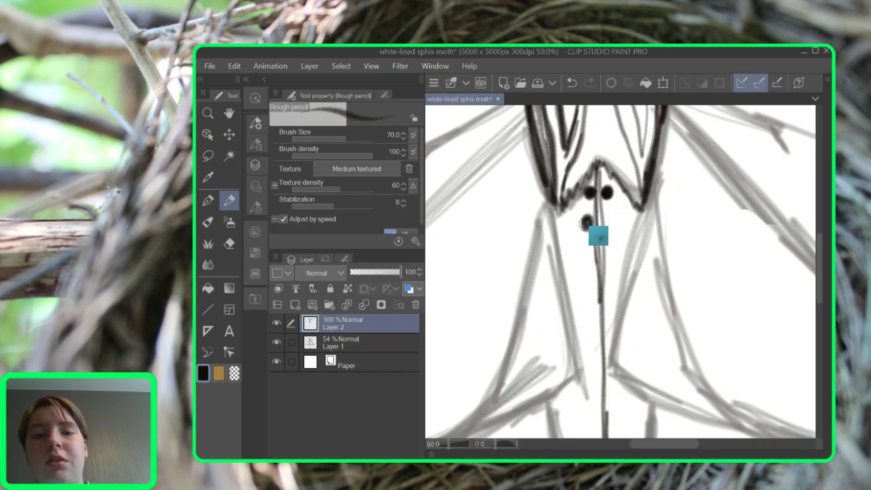
{"action": "left_click_drag", "start_coordinate": [610, 219], "coordinate": [609, 224]}
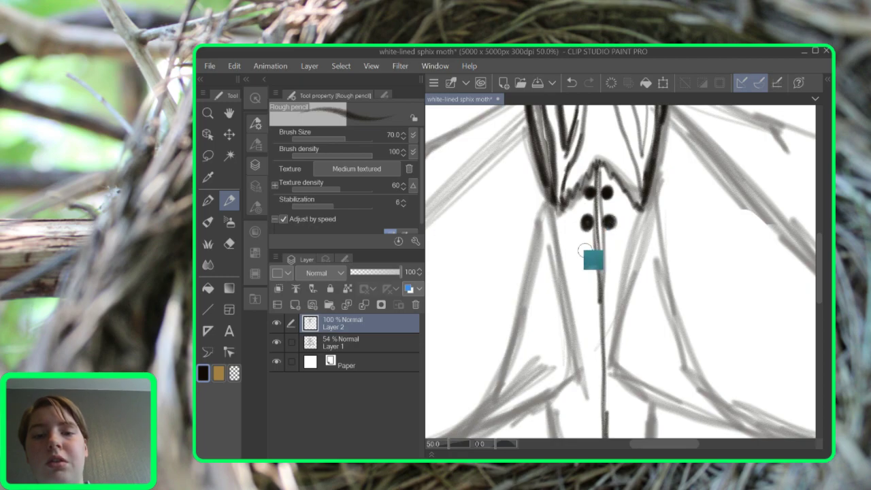
{"action": "left_click", "coordinate": [589, 252]}
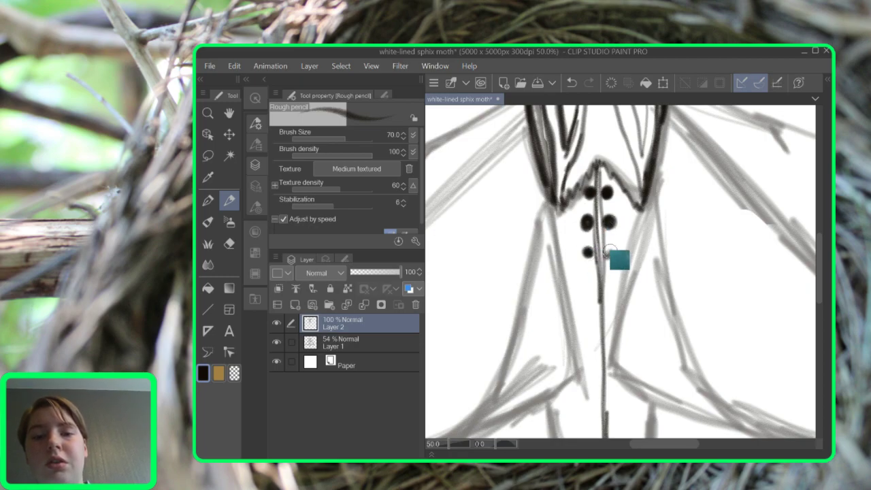
{"action": "left_click", "coordinate": [609, 253]}
{"action": "scroll", "coordinate": [610, 254], "scroll_direction": "down", "scroll_amount": 3}
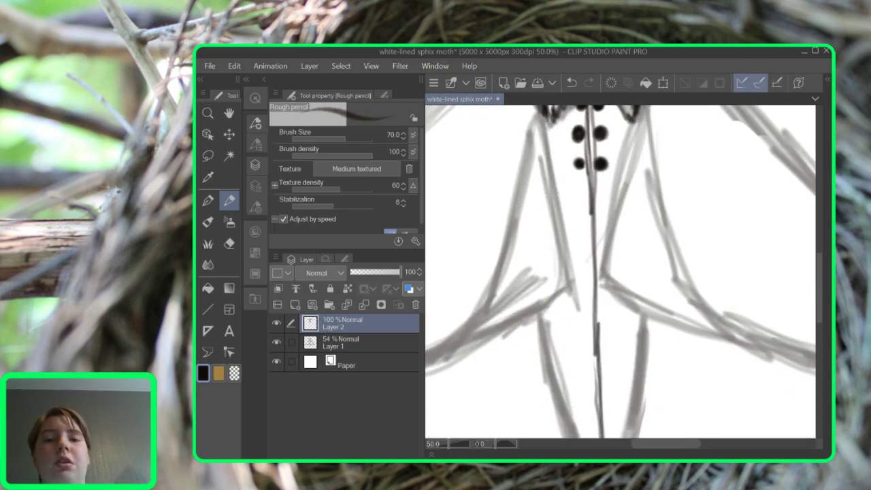
{"action": "left_click", "coordinate": [583, 197]}
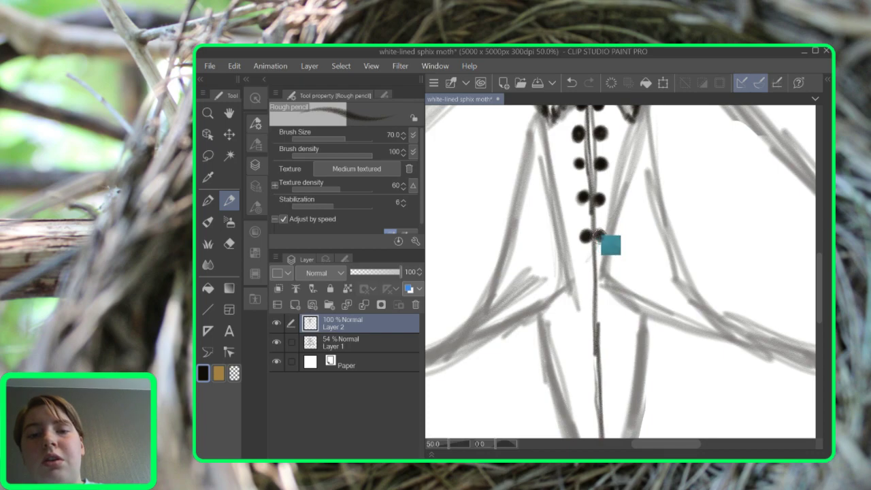
Continue the paired black dots along the centre line down the lower abdomen to just above the tail tip
{"action": "scroll", "coordinate": [597, 235], "scroll_direction": "down", "scroll_amount": 3}
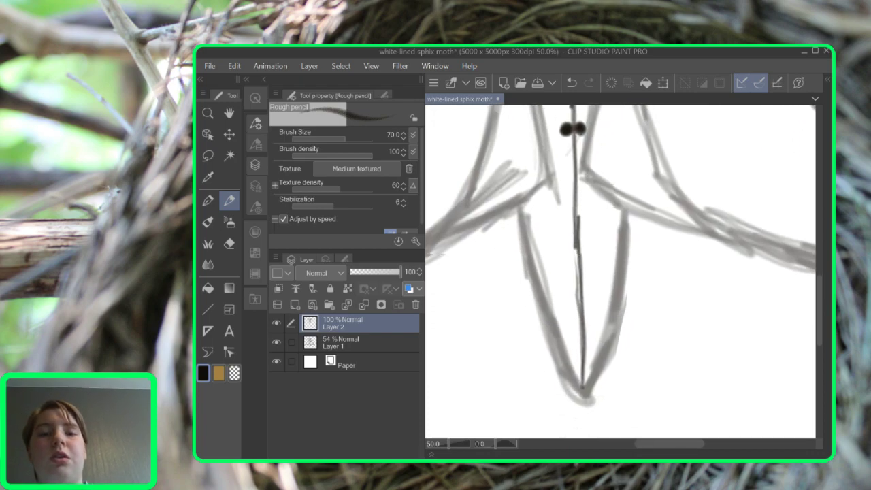
{"action": "left_click", "coordinate": [570, 167]}
{"action": "left_click", "coordinate": [580, 167]}
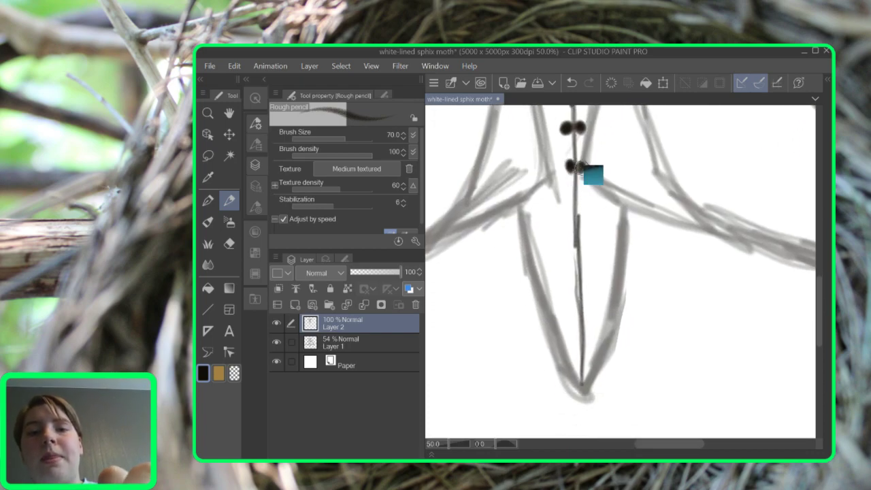
{"action": "left_click", "coordinate": [568, 217]}
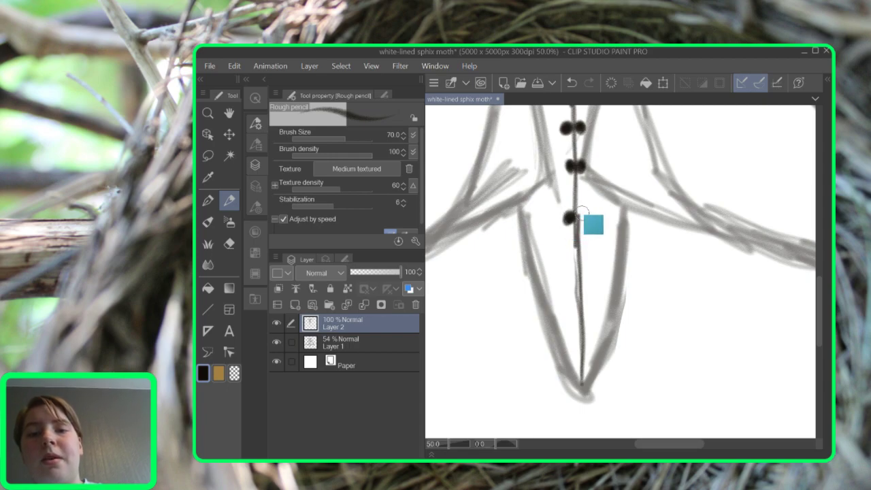
{"action": "left_click", "coordinate": [582, 216]}
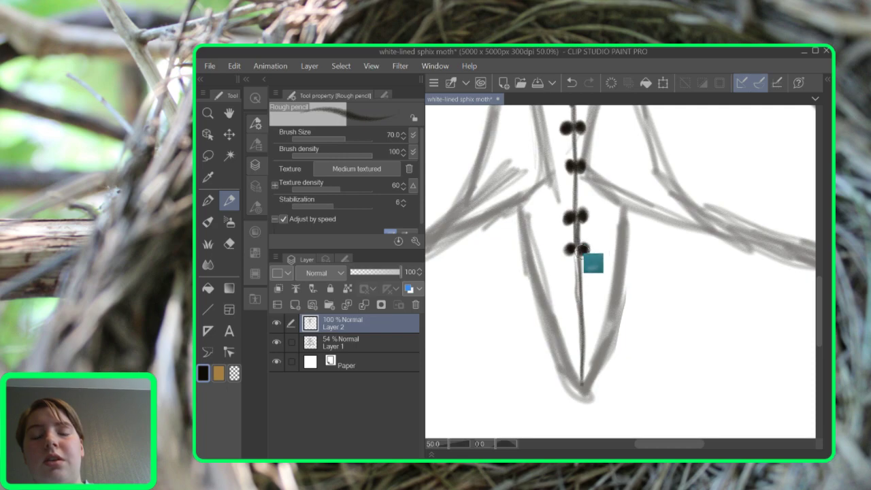
{"action": "left_click", "coordinate": [572, 281]}
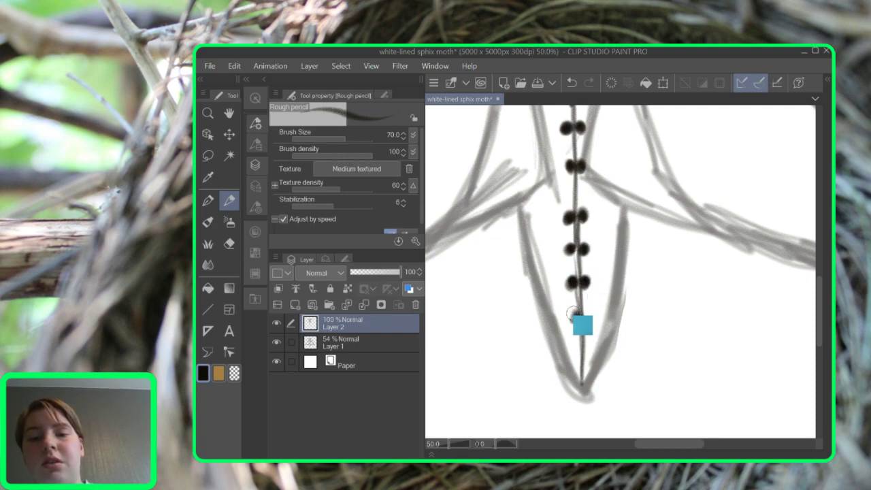
{"action": "left_click", "coordinate": [574, 317]}
{"action": "left_click", "coordinate": [586, 313]}
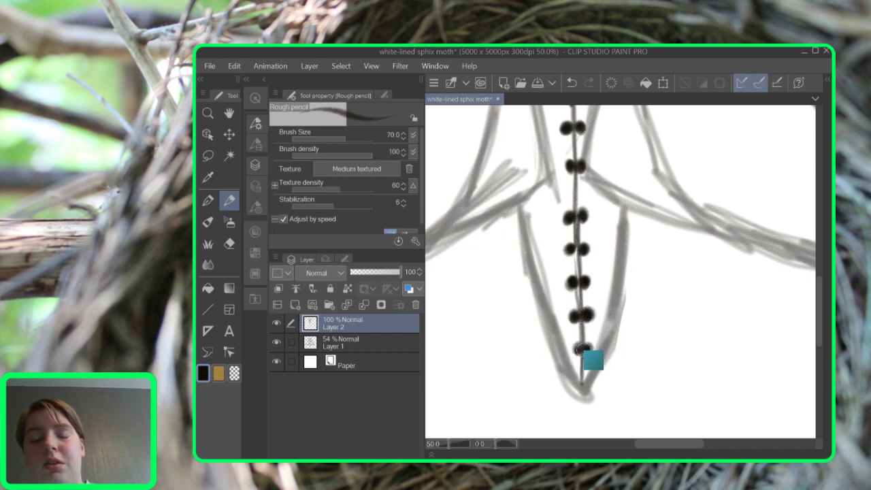
Trace the outlines of both forewings and the curved hindwing edges beside the abdomen over the rough sketch
{"action": "scroll", "coordinate": [681, 282], "scroll_direction": "down", "scroll_amount": 1}
{"action": "left_click_drag", "start_coordinate": [681, 197], "coordinate": [682, 289]}
{"action": "scroll", "coordinate": [677, 287], "scroll_direction": "down", "scroll_amount": 1}
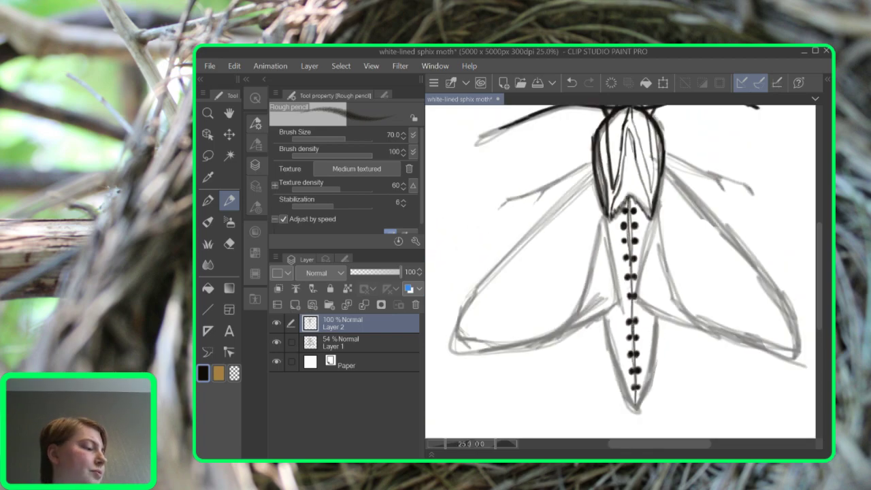
{"action": "mouse_move", "coordinate": [633, 286]}
{"action": "left_mouse_down"}
{"action": "mouse_move", "coordinate": [617, 259]}
{"action": "mouse_move", "coordinate": [612, 271]}
{"action": "mouse_move", "coordinate": [660, 270]}
{"action": "left_mouse_up"}
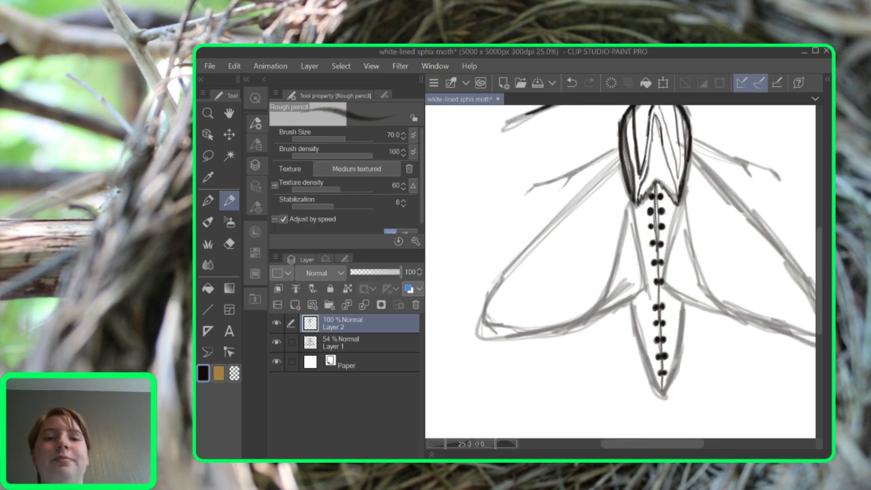
{"action": "mouse_move", "coordinate": [620, 155]}
{"action": "left_mouse_down"}
{"action": "mouse_move", "coordinate": [491, 297]}
{"action": "mouse_move", "coordinate": [479, 333]}
{"action": "mouse_move", "coordinate": [545, 332]}
{"action": "mouse_move", "coordinate": [614, 310]}
{"action": "mouse_move", "coordinate": [642, 290]}
{"action": "mouse_move", "coordinate": [630, 213]}
{"action": "mouse_move", "coordinate": [639, 202]}
{"action": "mouse_move", "coordinate": [630, 201]}
{"action": "mouse_move", "coordinate": [596, 306]}
{"action": "mouse_move", "coordinate": [570, 326]}
{"action": "mouse_move", "coordinate": [508, 332]}
{"action": "left_mouse_up"}
{"action": "mouse_move", "coordinate": [698, 155]}
{"action": "left_mouse_down"}
{"action": "mouse_move", "coordinate": [555, 141]}
{"action": "mouse_move", "coordinate": [648, 238]}
{"action": "mouse_move", "coordinate": [688, 302]}
{"action": "mouse_move", "coordinate": [690, 336]}
{"action": "mouse_move", "coordinate": [611, 311]}
{"action": "mouse_move", "coordinate": [568, 279]}
{"action": "mouse_move", "coordinate": [537, 161]}
{"action": "left_mouse_up"}
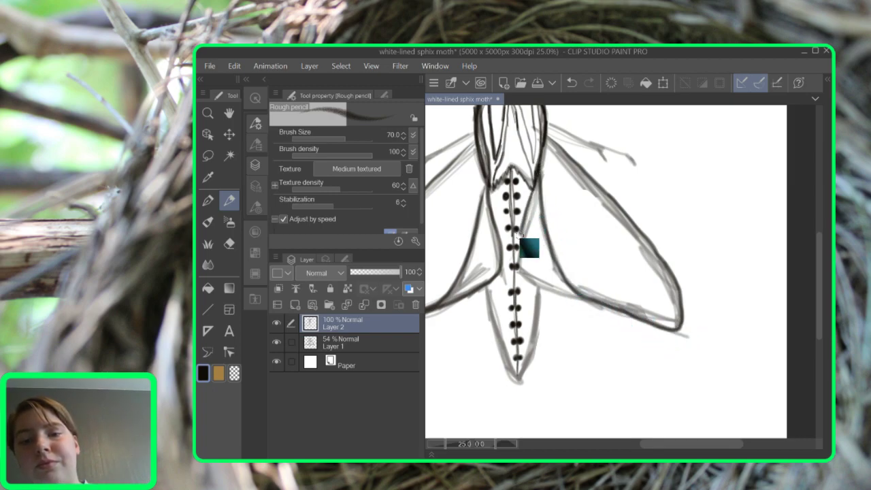
{"action": "mouse_move", "coordinate": [529, 282]}
{"action": "left_mouse_down"}
{"action": "mouse_move", "coordinate": [657, 331]}
{"action": "mouse_move", "coordinate": [716, 334]}
{"action": "mouse_move", "coordinate": [730, 354]}
{"action": "left_mouse_up"}
Outline both sides of the lower abdomen from the hindwing edges to the rounded tail tip
{"action": "mouse_move", "coordinate": [613, 293]}
{"action": "left_mouse_down"}
{"action": "mouse_move", "coordinate": [690, 280]}
{"action": "mouse_move", "coordinate": [642, 293]}
{"action": "left_mouse_up"}
{"action": "scroll", "coordinate": [623, 395], "scroll_direction": "up", "scroll_amount": 3}
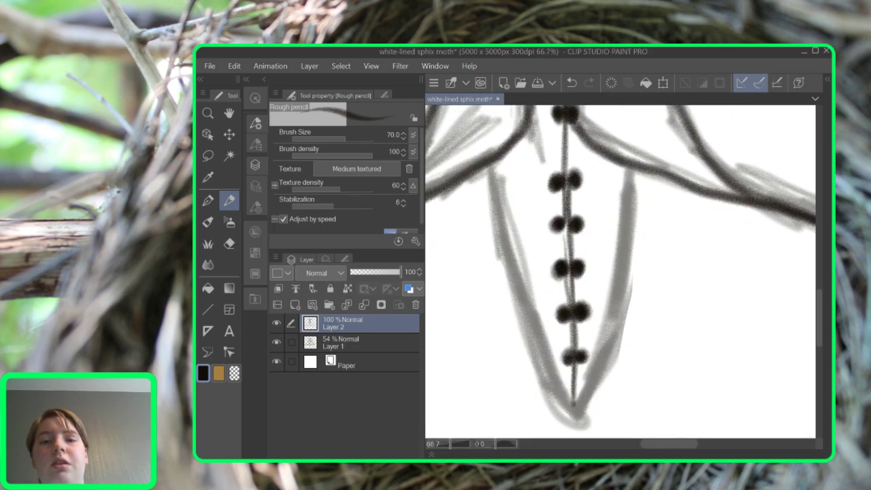
{"action": "left_click_drag", "start_coordinate": [619, 286], "coordinate": [627, 260]}
{"action": "mouse_move", "coordinate": [493, 159]}
{"action": "left_mouse_down"}
{"action": "mouse_move", "coordinate": [531, 305]}
{"action": "mouse_move", "coordinate": [553, 368]}
{"action": "mouse_move", "coordinate": [572, 384]}
{"action": "mouse_move", "coordinate": [600, 350]}
{"action": "mouse_move", "coordinate": [630, 252]}
{"action": "mouse_move", "coordinate": [646, 132]}
{"action": "left_mouse_up"}
{"action": "scroll", "coordinate": [645, 132], "scroll_direction": "down", "scroll_amount": 2}
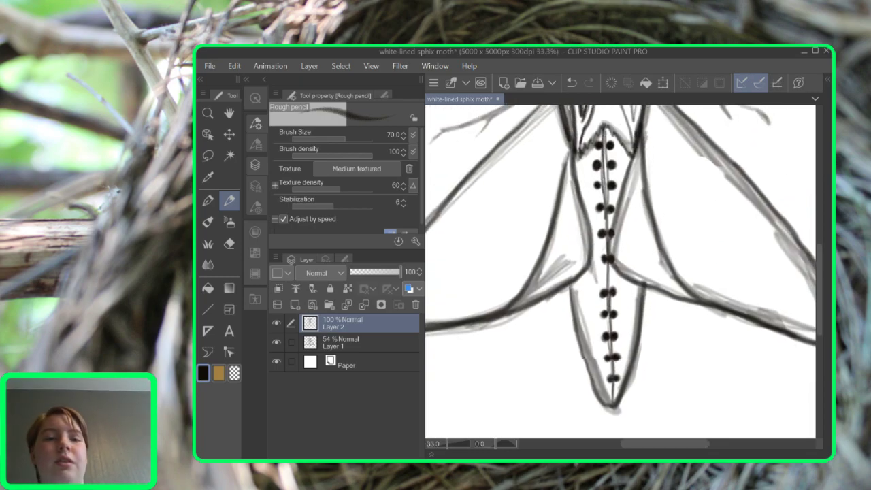
Trace the two legs above the forewings over the rough sketch, each with a short side spur, and hide Layer 1
{"action": "scroll", "coordinate": [646, 132], "scroll_direction": "down", "scroll_amount": 2}
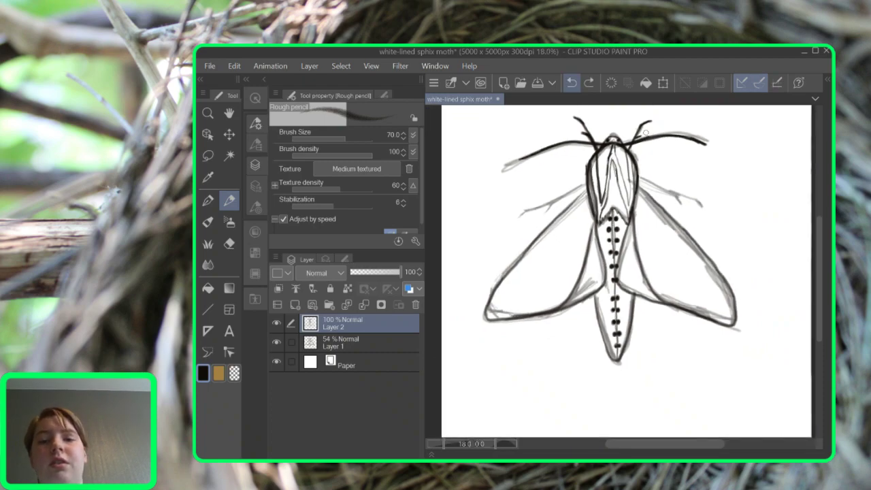
{"action": "left_click", "coordinate": [277, 342]}
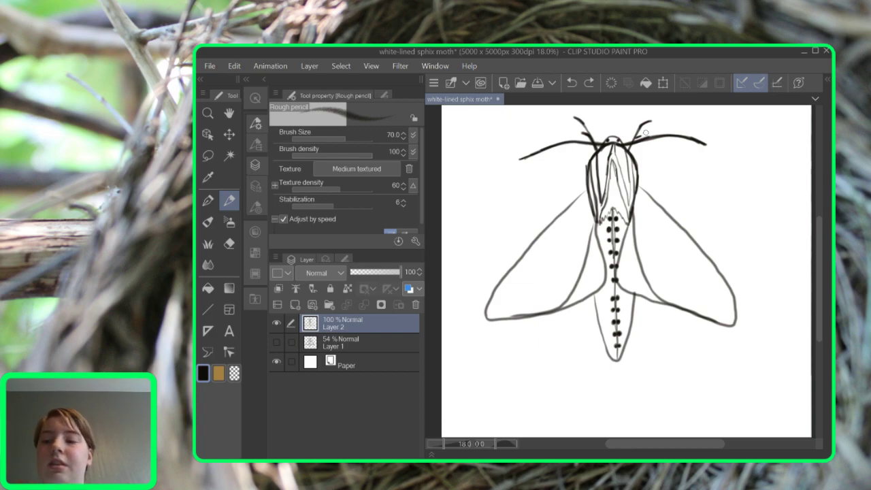
{"action": "key", "text": "ctrl+h"}
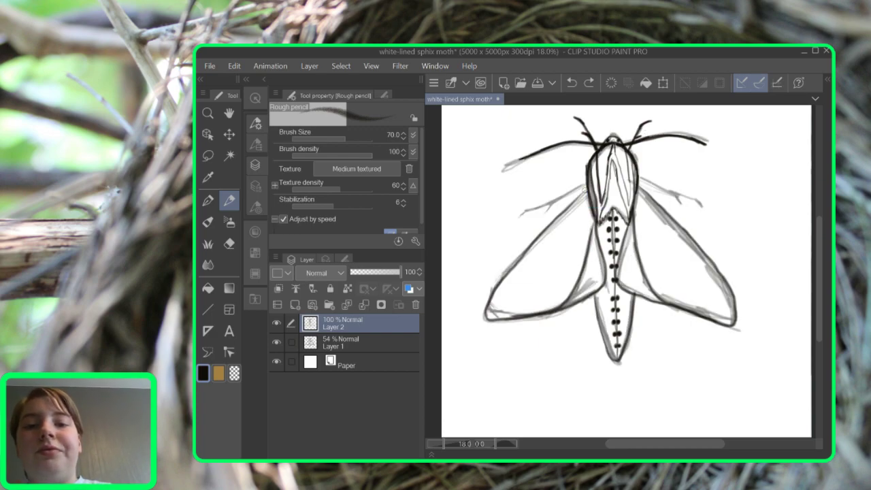
{"action": "left_click_drag", "start_coordinate": [584, 190], "coordinate": [516, 217]}
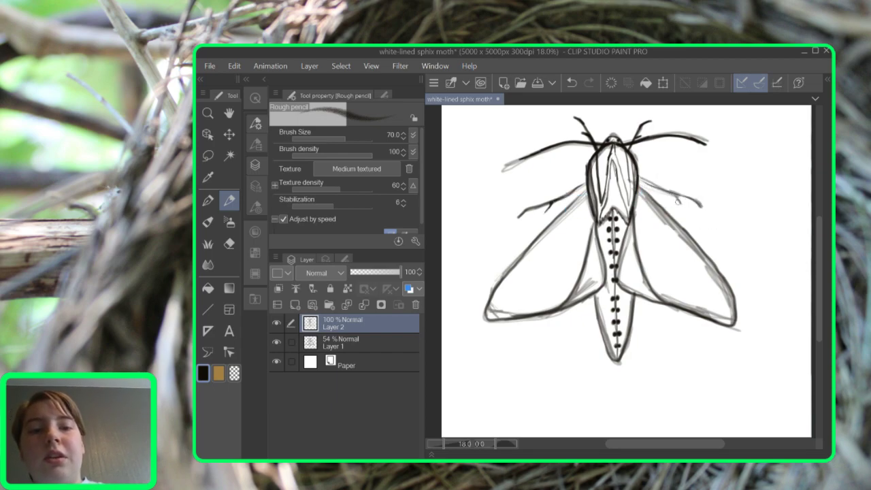
{"action": "left_click_drag", "start_coordinate": [674, 193], "coordinate": [682, 203]}
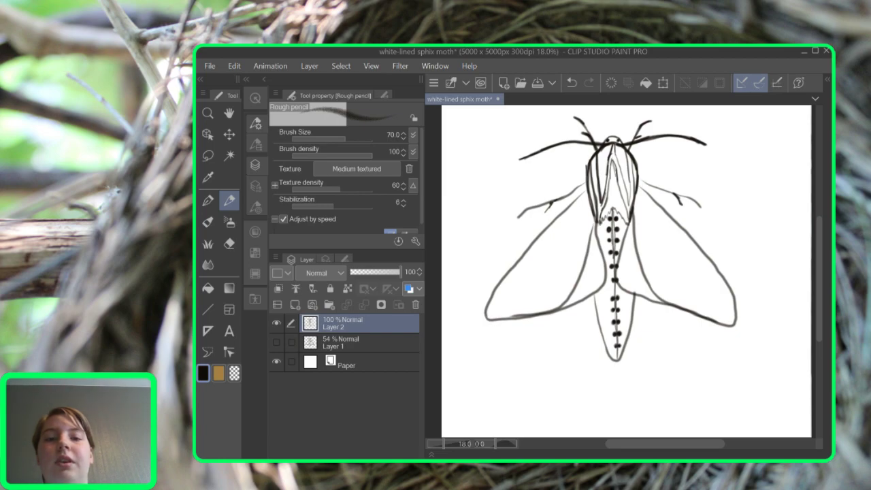
Draw a thin line inside the left forewing, running alongside its outer edge from the shoulder to the wing tip
{"action": "mouse_move", "coordinate": [613, 141]}
{"action": "left_mouse_down"}
{"action": "mouse_move", "coordinate": [636, 149]}
{"action": "mouse_move", "coordinate": [602, 161]}
{"action": "mouse_move", "coordinate": [635, 156]}
{"action": "left_mouse_up"}
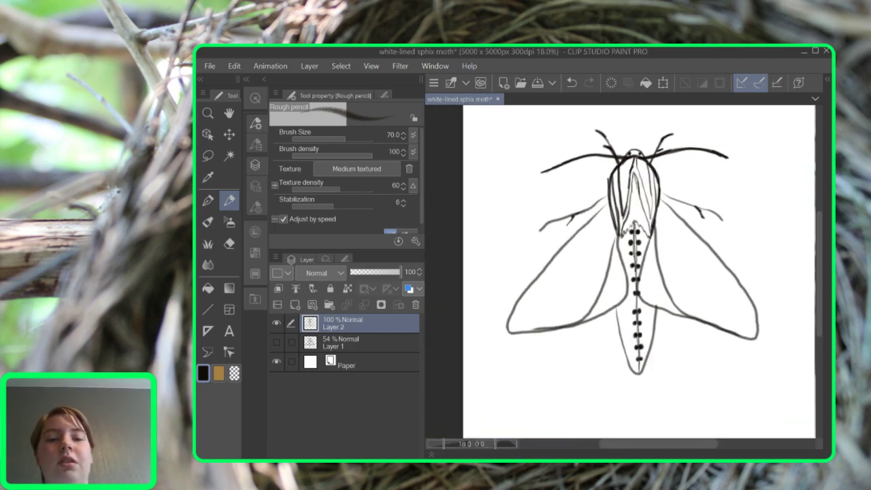
{"action": "scroll", "coordinate": [607, 280], "scroll_direction": "up", "scroll_amount": 2}
{"action": "mouse_move", "coordinate": [608, 280]}
{"action": "left_mouse_down"}
{"action": "mouse_move", "coordinate": [683, 233]}
{"action": "mouse_move", "coordinate": [696, 241]}
{"action": "mouse_move", "coordinate": [695, 261]}
{"action": "left_mouse_up"}
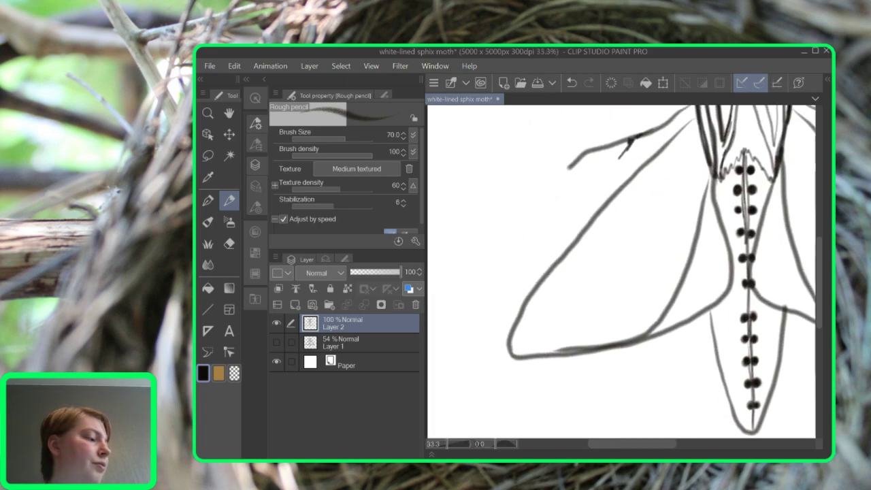
{"action": "mouse_move", "coordinate": [701, 140]}
{"action": "left_mouse_down"}
{"action": "mouse_move", "coordinate": [646, 180]}
{"action": "mouse_move", "coordinate": [572, 262]}
{"action": "mouse_move", "coordinate": [526, 357]}
{"action": "left_mouse_up"}
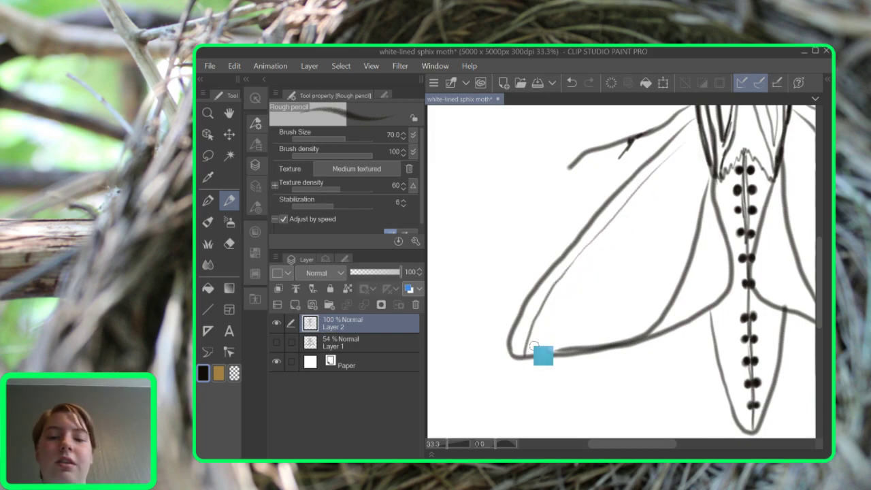
Undo a trial diagonal line across the left forewing and erase the lower end of the inner line near the tip
{"action": "mouse_move", "coordinate": [546, 322]}
{"action": "left_mouse_down"}
{"action": "mouse_move", "coordinate": [515, 357]}
{"action": "mouse_move", "coordinate": [563, 292]}
{"action": "mouse_move", "coordinate": [707, 169]}
{"action": "left_mouse_up"}
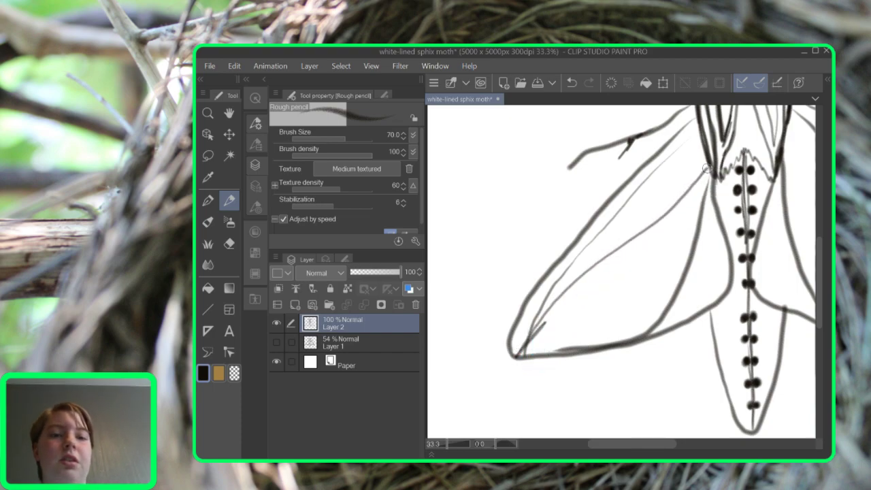
{"action": "key", "text": "ctrl+z"}
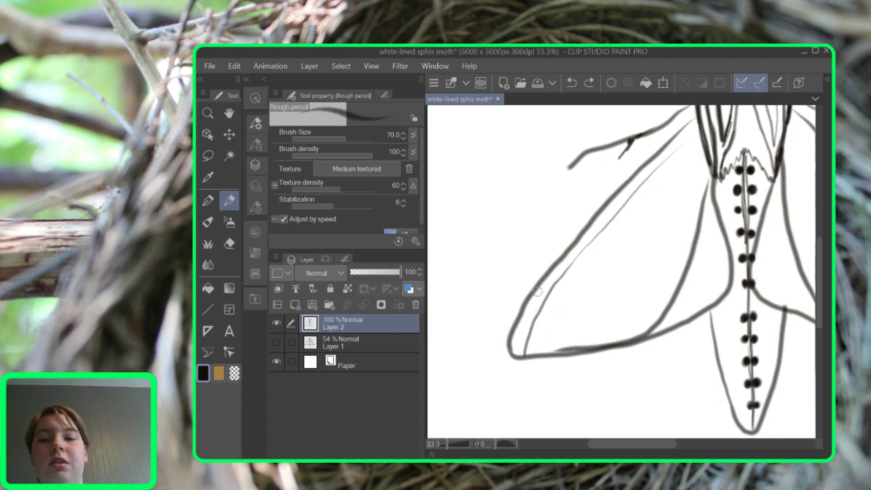
{"action": "key", "text": "e"}
{"action": "mouse_move", "coordinate": [542, 331]}
{"action": "left_mouse_down"}
{"action": "mouse_move", "coordinate": [521, 341]}
{"action": "mouse_move", "coordinate": [529, 342]}
{"action": "mouse_move", "coordinate": [522, 353]}
{"action": "left_mouse_up"}
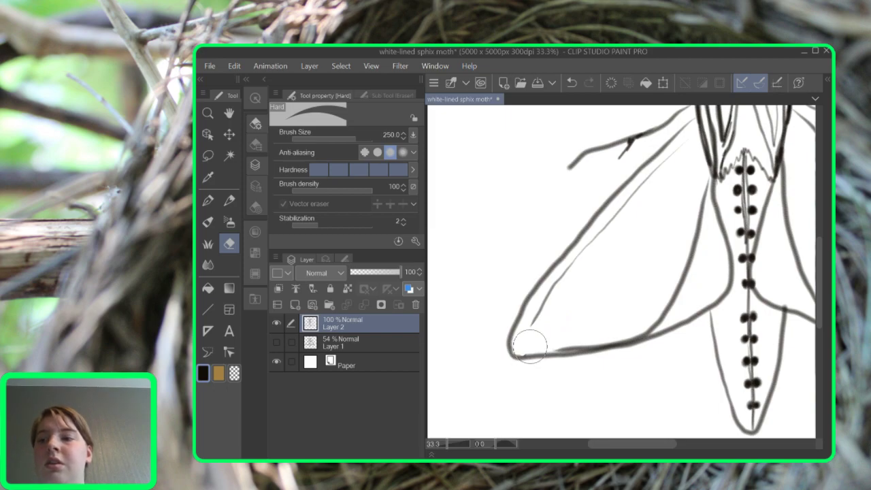
Draw a narrow diagonal stripe of two lines from the left forewing tip to the wing base, darkening its upper line
{"action": "key", "text": "p"}
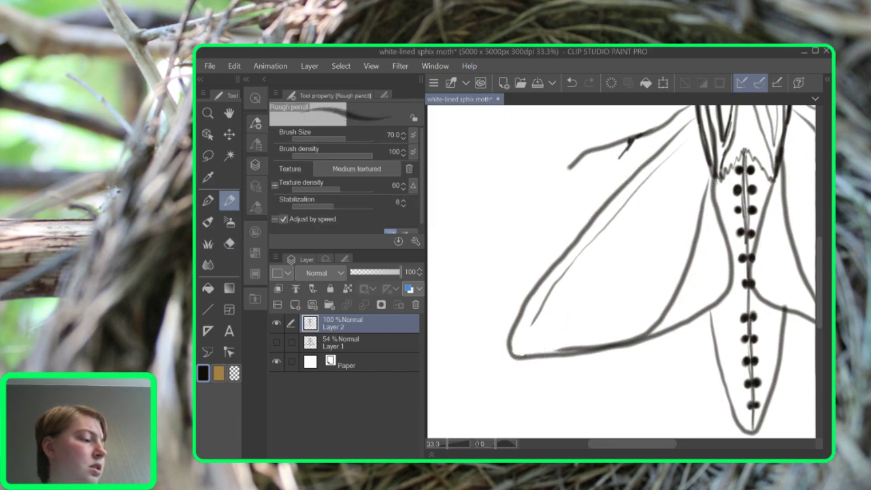
{"action": "mouse_move", "coordinate": [509, 351]}
{"action": "left_mouse_down"}
{"action": "mouse_move", "coordinate": [671, 219]}
{"action": "mouse_move", "coordinate": [705, 178]}
{"action": "left_mouse_up"}
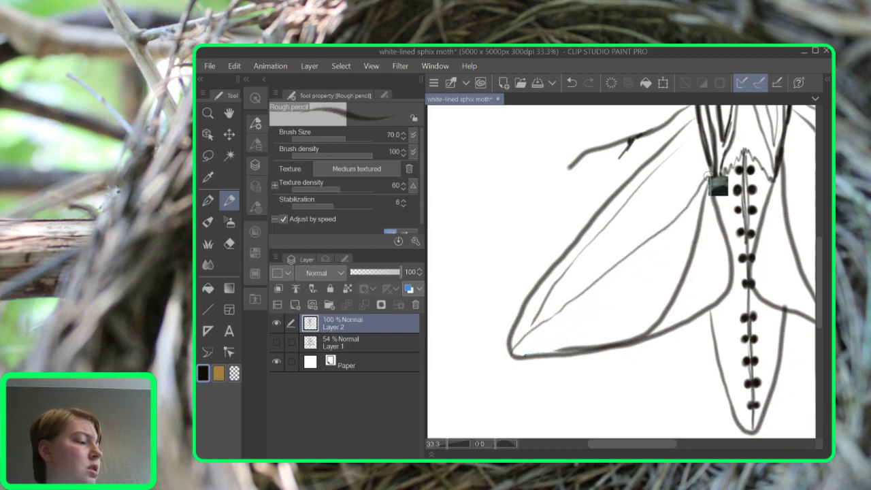
{"action": "mouse_move", "coordinate": [518, 354]}
{"action": "left_mouse_down"}
{"action": "mouse_move", "coordinate": [541, 326]}
{"action": "mouse_move", "coordinate": [633, 271]}
{"action": "mouse_move", "coordinate": [691, 219]}
{"action": "left_mouse_up"}
{"action": "mouse_move", "coordinate": [708, 178]}
{"action": "left_mouse_down"}
{"action": "mouse_move", "coordinate": [681, 207]}
{"action": "mouse_move", "coordinate": [518, 340]}
{"action": "left_mouse_up"}
{"action": "mouse_move", "coordinate": [717, 181]}
{"action": "left_mouse_down"}
{"action": "mouse_move", "coordinate": [673, 234]}
{"action": "mouse_move", "coordinate": [507, 354]}
{"action": "mouse_move", "coordinate": [656, 252]}
{"action": "mouse_move", "coordinate": [713, 191]}
{"action": "mouse_move", "coordinate": [706, 176]}
{"action": "left_mouse_up"}
{"action": "key", "text": "ctrl+z"}
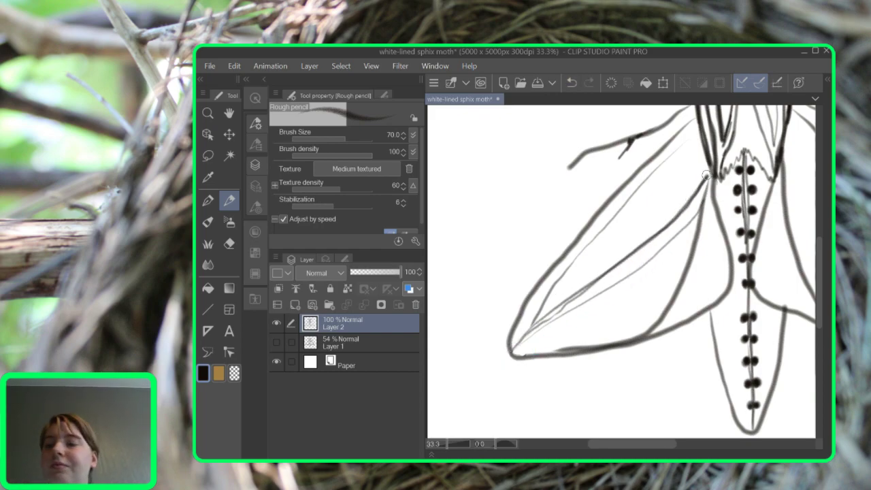
Redraw the left forewing's inner edge line with the Rough pencil so it runs from the wing tip to the shoulder
{"action": "key", "text": "e"}
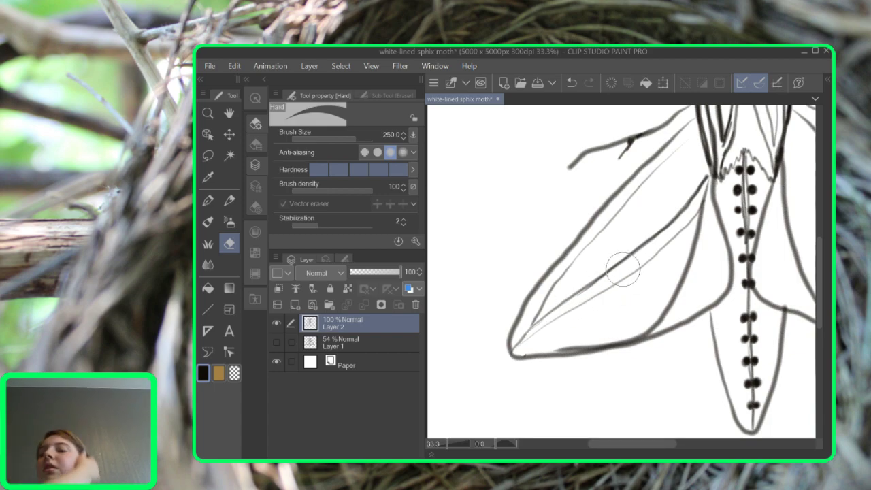
{"action": "key", "text": "p"}
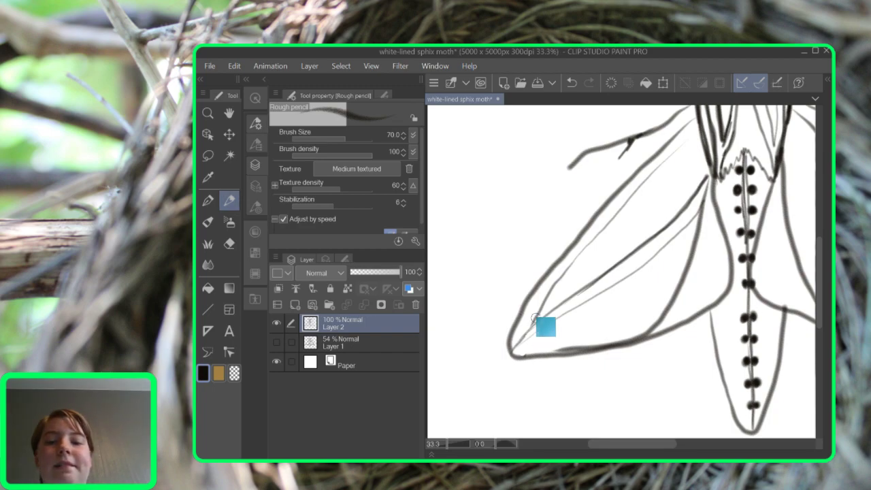
{"action": "mouse_move", "coordinate": [517, 347]}
{"action": "left_mouse_down"}
{"action": "mouse_move", "coordinate": [571, 265]}
{"action": "mouse_move", "coordinate": [697, 129]}
{"action": "left_mouse_up"}
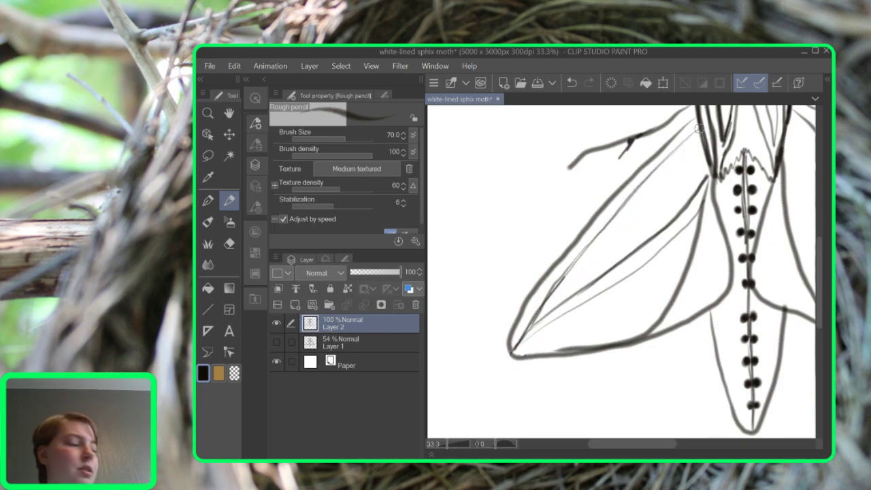
Thicken the left forewing's lower edge and draw a line above it from the wing tip to the inner edge
{"action": "mouse_move", "coordinate": [515, 354]}
{"action": "left_mouse_down"}
{"action": "mouse_move", "coordinate": [596, 344]}
{"action": "mouse_move", "coordinate": [642, 331]}
{"action": "left_mouse_up"}
{"action": "mouse_move", "coordinate": [518, 354]}
{"action": "left_mouse_down"}
{"action": "mouse_move", "coordinate": [603, 349]}
{"action": "mouse_move", "coordinate": [644, 331]}
{"action": "left_mouse_up"}
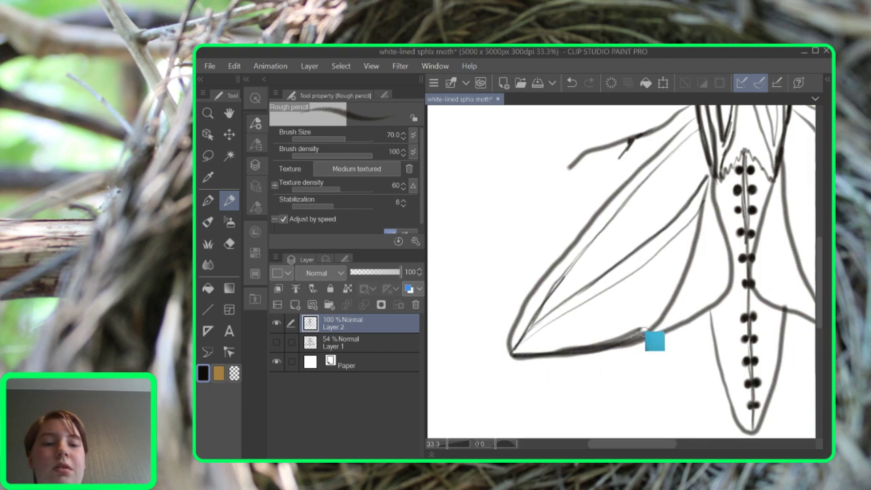
{"action": "mouse_move", "coordinate": [514, 347]}
{"action": "left_mouse_down"}
{"action": "mouse_move", "coordinate": [672, 295]}
{"action": "mouse_move", "coordinate": [507, 354]}
{"action": "left_mouse_up"}
{"action": "mouse_move", "coordinate": [673, 298]}
{"action": "left_mouse_down"}
{"action": "mouse_move", "coordinate": [659, 318]}
{"action": "mouse_move", "coordinate": [617, 342]}
{"action": "mouse_move", "coordinate": [538, 358]}
{"action": "mouse_move", "coordinate": [503, 348]}
{"action": "mouse_move", "coordinate": [519, 308]}
{"action": "mouse_move", "coordinate": [634, 178]}
{"action": "left_mouse_up"}
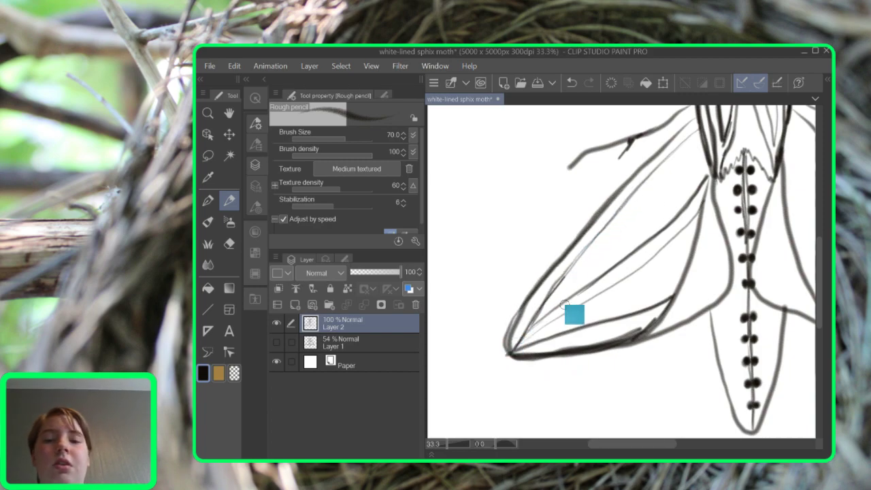
Draw a row of slanting cross veins over the left forewing, from its lower line up to the leading edge
{"action": "mouse_move", "coordinate": [558, 282]}
{"action": "left_mouse_down"}
{"action": "mouse_move", "coordinate": [537, 342]}
{"action": "mouse_move", "coordinate": [562, 334]}
{"action": "mouse_move", "coordinate": [609, 234]}
{"action": "left_mouse_up"}
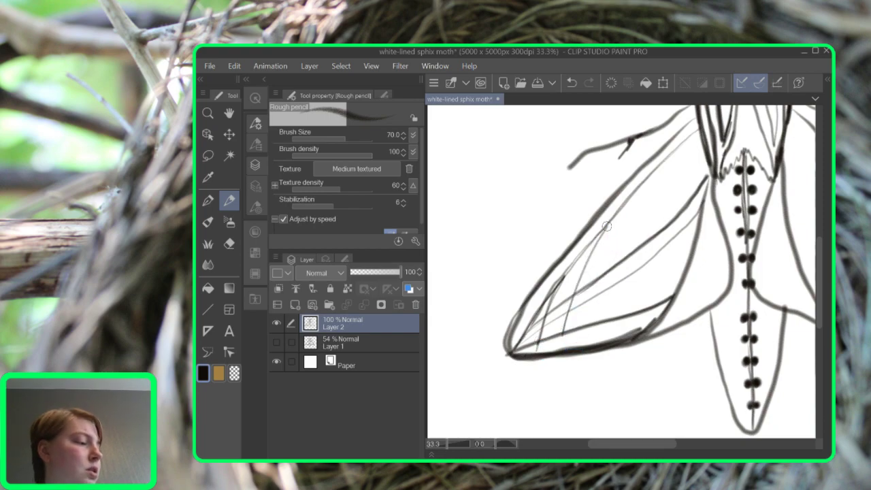
{"action": "mouse_move", "coordinate": [593, 326]}
{"action": "left_mouse_down"}
{"action": "mouse_move", "coordinate": [607, 249]}
{"action": "mouse_move", "coordinate": [635, 187]}
{"action": "mouse_move", "coordinate": [659, 187]}
{"action": "left_mouse_up"}
{"action": "left_click_drag", "start_coordinate": [606, 325], "coordinate": [663, 162]}
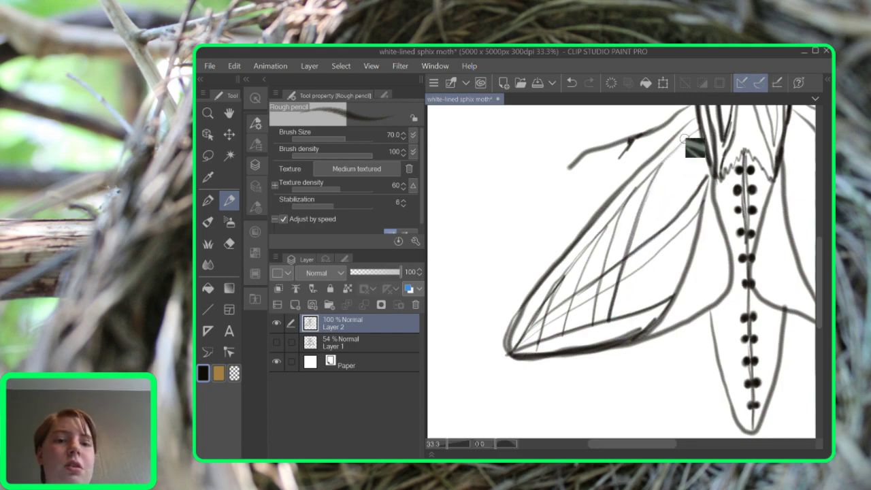
{"action": "mouse_move", "coordinate": [637, 314]}
{"action": "left_mouse_down"}
{"action": "mouse_move", "coordinate": [655, 227]}
{"action": "mouse_move", "coordinate": [695, 138]}
{"action": "left_mouse_up"}
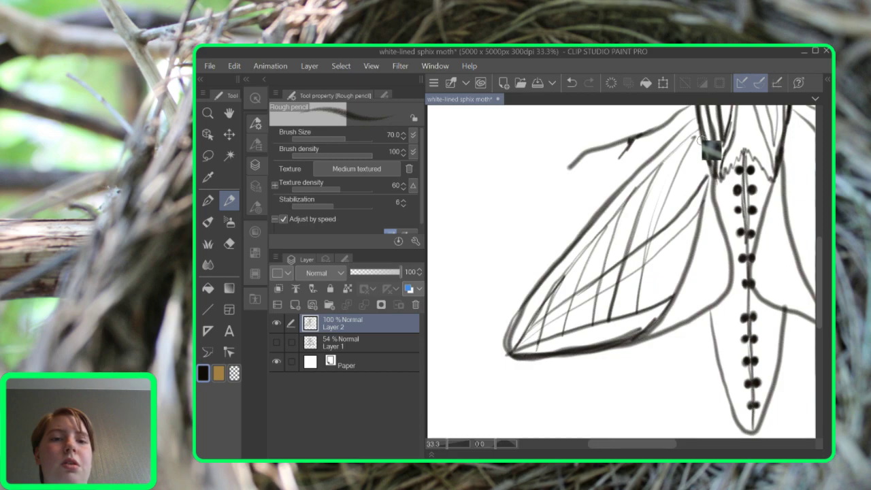
{"action": "mouse_move", "coordinate": [670, 297]}
{"action": "left_mouse_down"}
{"action": "mouse_move", "coordinate": [708, 146]}
{"action": "mouse_move", "coordinate": [605, 148]}
{"action": "mouse_move", "coordinate": [472, 127]}
{"action": "mouse_move", "coordinate": [584, 140]}
{"action": "mouse_move", "coordinate": [603, 129]}
{"action": "left_mouse_up"}
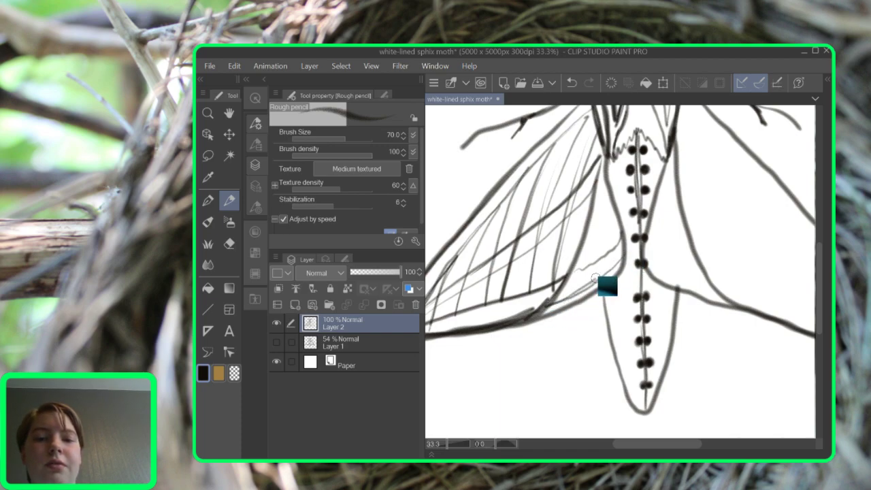
Draw a line inside the lower edge and a wavy marking line on the hindwings at both sides of the abdomen
{"action": "mouse_move", "coordinate": [621, 251]}
{"action": "left_mouse_down"}
{"action": "mouse_move", "coordinate": [562, 299]}
{"action": "mouse_move", "coordinate": [467, 315]}
{"action": "left_mouse_up"}
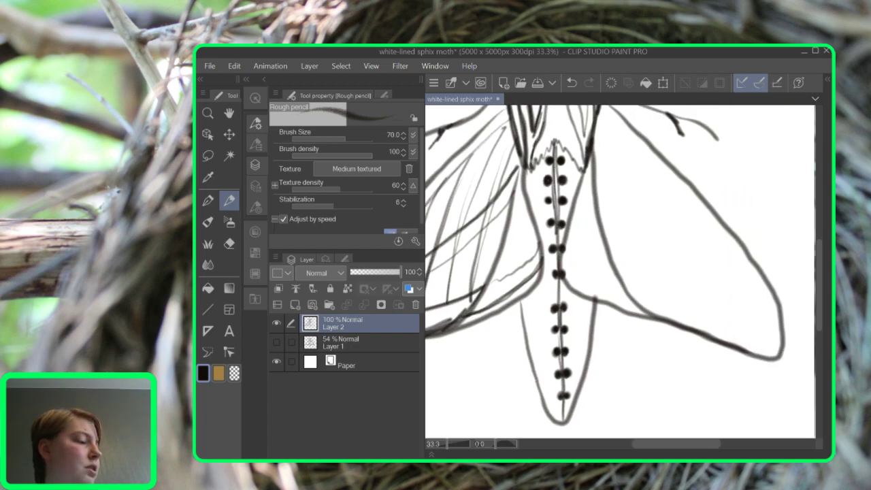
{"action": "left_click_drag", "start_coordinate": [571, 242], "coordinate": [621, 286]}
{"action": "mouse_move", "coordinate": [571, 267]}
{"action": "left_mouse_down"}
{"action": "mouse_move", "coordinate": [564, 265]}
{"action": "mouse_move", "coordinate": [647, 312]}
{"action": "mouse_move", "coordinate": [592, 287]}
{"action": "mouse_move", "coordinate": [560, 250]}
{"action": "mouse_move", "coordinate": [596, 291]}
{"action": "mouse_move", "coordinate": [647, 310]}
{"action": "mouse_move", "coordinate": [590, 334]}
{"action": "left_mouse_up"}
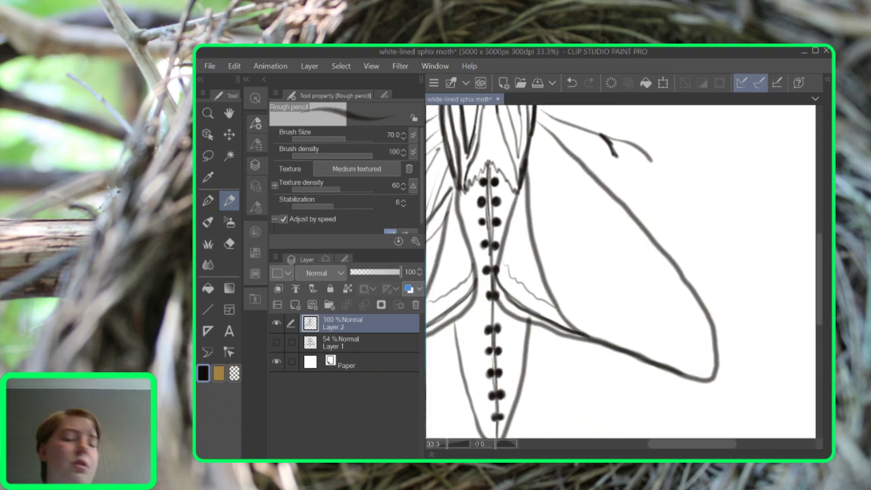
{"action": "left_click_drag", "start_coordinate": [531, 272], "coordinate": [714, 310]}
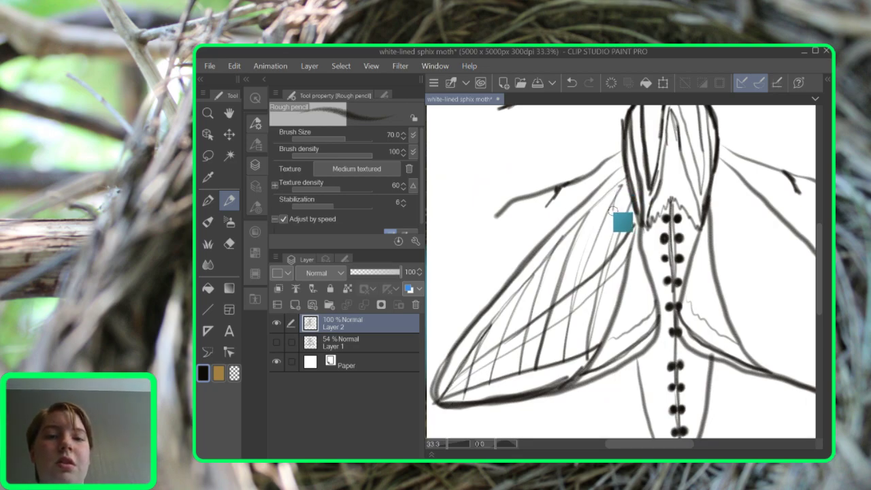
Add a small loop at the left forewing's base and draw an inner leading-edge line and a shoulder-to-tip diagonal on the right forewing
{"action": "left_click_drag", "start_coordinate": [626, 180], "coordinate": [456, 153]}
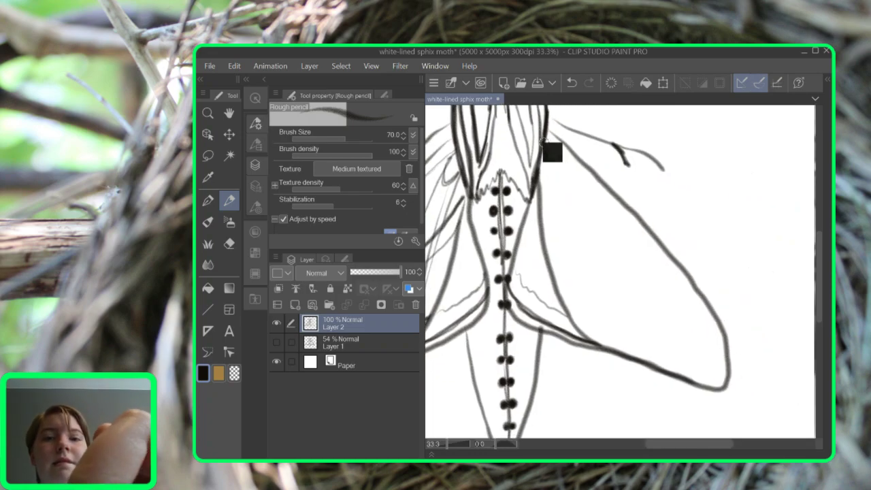
{"action": "mouse_move", "coordinate": [662, 267]}
{"action": "left_mouse_down"}
{"action": "mouse_move", "coordinate": [722, 383]}
{"action": "mouse_move", "coordinate": [704, 358]}
{"action": "mouse_move", "coordinate": [717, 385]}
{"action": "mouse_move", "coordinate": [715, 378]}
{"action": "left_mouse_up"}
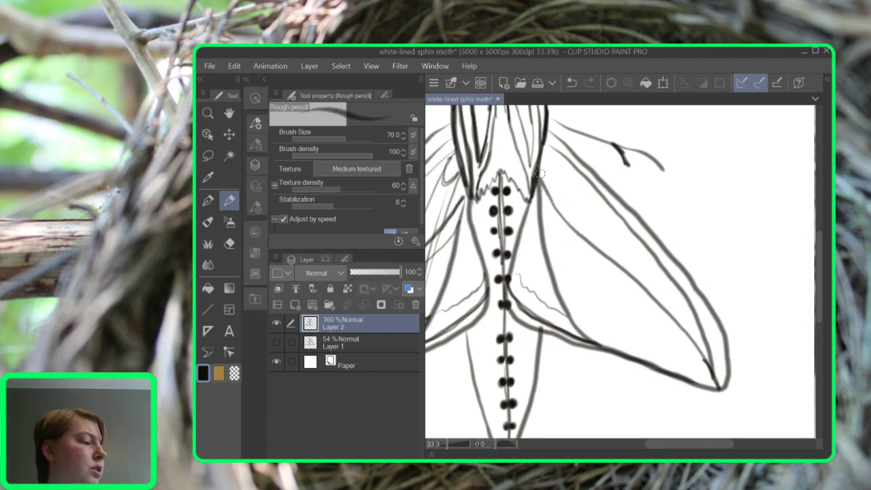
{"action": "mouse_move", "coordinate": [549, 226]}
{"action": "left_mouse_down"}
{"action": "mouse_move", "coordinate": [679, 341]}
{"action": "mouse_move", "coordinate": [714, 390]}
{"action": "left_mouse_up"}
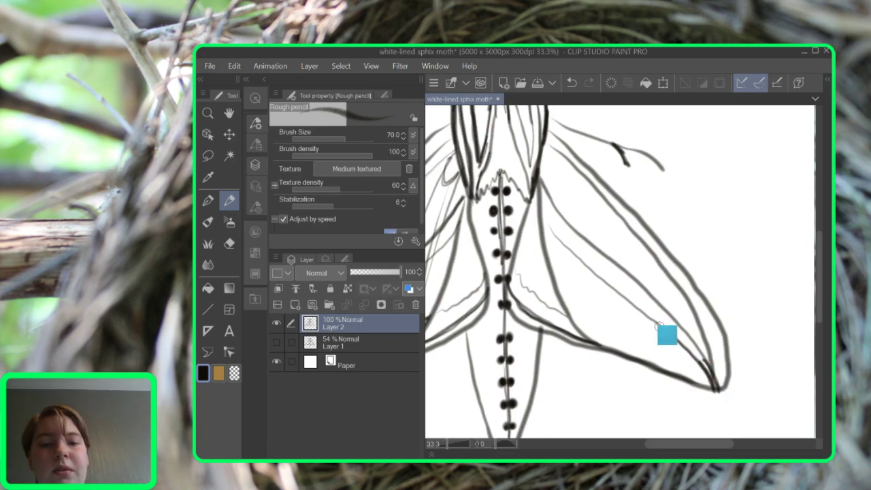
{"action": "left_click_drag", "start_coordinate": [537, 211], "coordinate": [561, 170]}
{"action": "left_click", "coordinate": [572, 82]}
{"action": "left_click", "coordinate": [572, 83]}
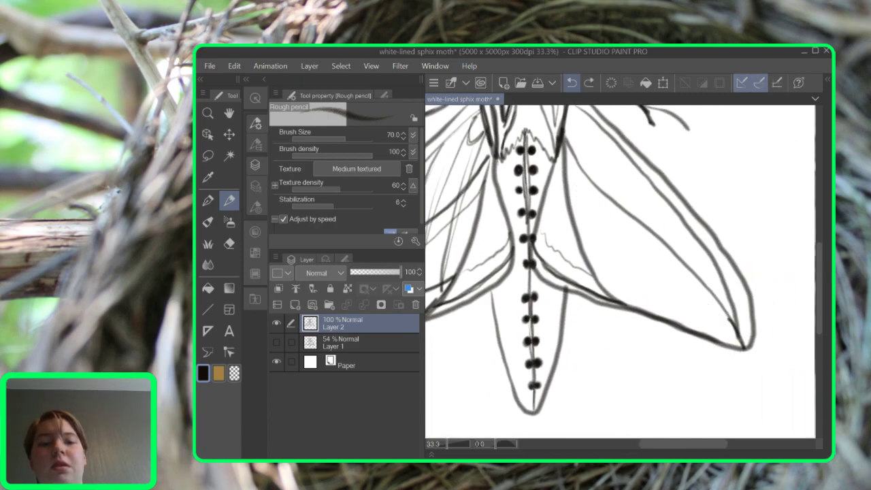
Draw a second diagonal line below the first on the right forewing and a line just above its lower edge, both ending at the tip
{"action": "left_click_drag", "start_coordinate": [640, 231], "coordinate": [561, 233]}
{"action": "mouse_move", "coordinate": [489, 170]}
{"action": "left_mouse_down"}
{"action": "mouse_move", "coordinate": [505, 208]}
{"action": "mouse_move", "coordinate": [630, 302]}
{"action": "mouse_move", "coordinate": [665, 349]}
{"action": "mouse_move", "coordinate": [736, 365]}
{"action": "mouse_move", "coordinate": [687, 349]}
{"action": "left_mouse_up"}
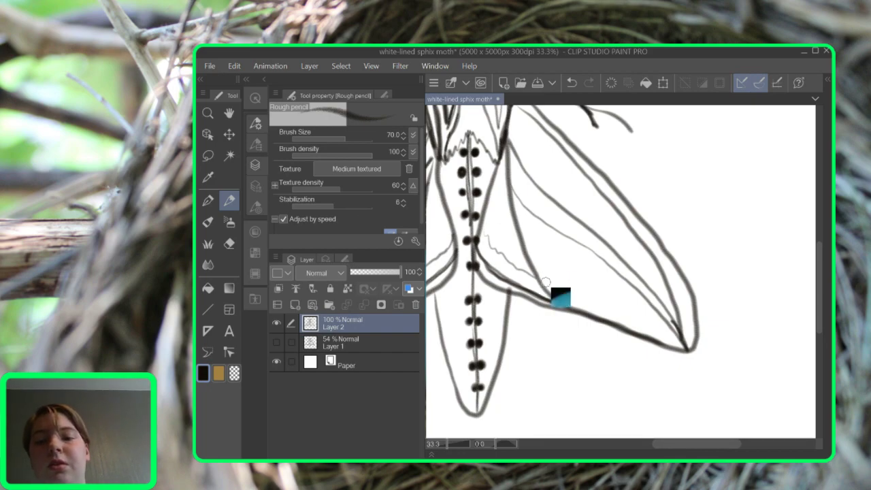
{"action": "left_click_drag", "start_coordinate": [549, 282], "coordinate": [688, 352]}
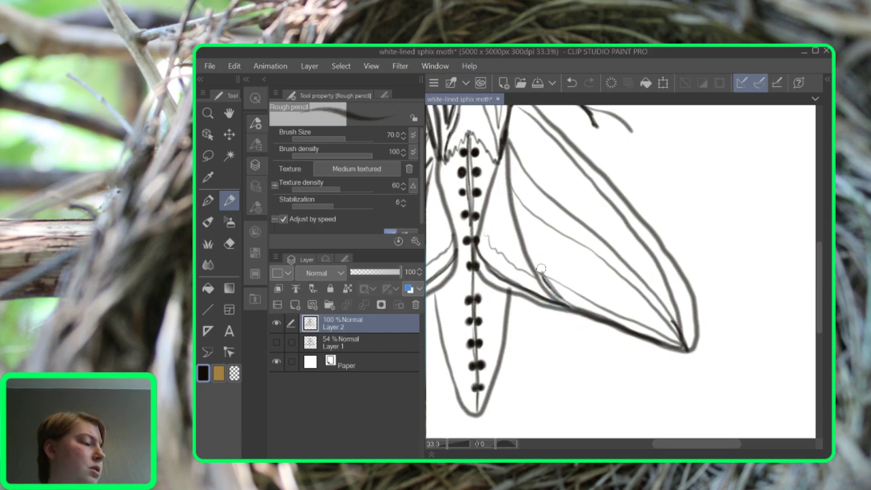
Draw a row of cross veins over the right forewing, from the inner leading-edge line down to the lower line
{"action": "left_click_drag", "start_coordinate": [664, 267], "coordinate": [667, 334]}
{"action": "left_click_drag", "start_coordinate": [633, 237], "coordinate": [639, 312]}
{"action": "left_click_drag", "start_coordinate": [647, 246], "coordinate": [647, 325]}
{"action": "left_click_drag", "start_coordinate": [620, 214], "coordinate": [616, 310]}
{"action": "left_click_drag", "start_coordinate": [590, 194], "coordinate": [589, 286]}
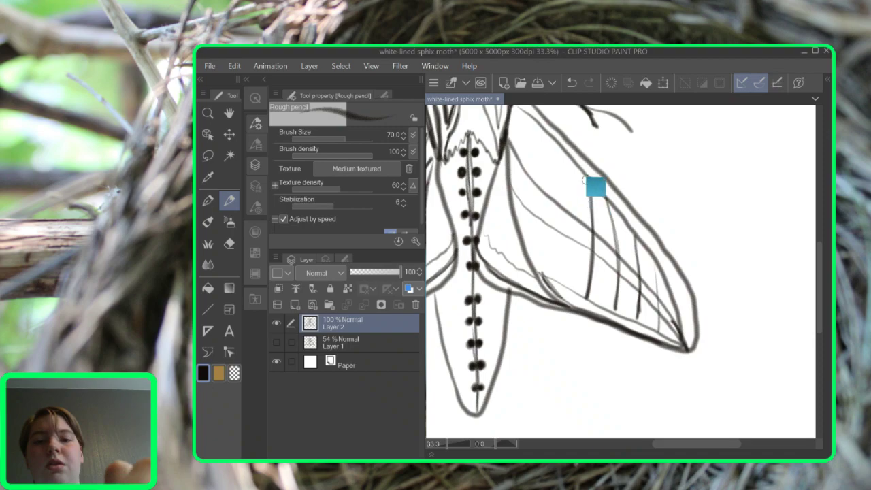
{"action": "mouse_move", "coordinate": [558, 162]}
{"action": "left_mouse_down"}
{"action": "mouse_move", "coordinate": [559, 273]}
{"action": "mouse_move", "coordinate": [557, 161]}
{"action": "left_mouse_up"}
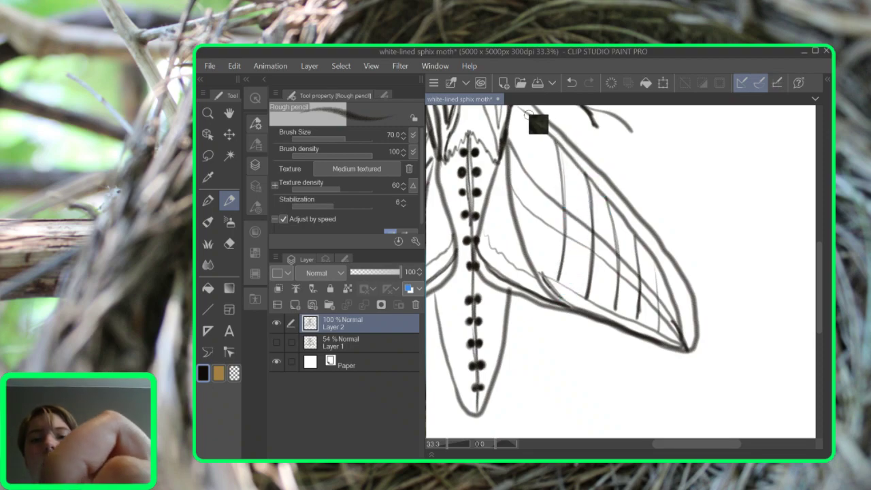
{"action": "mouse_move", "coordinate": [550, 241]}
{"action": "left_mouse_down"}
{"action": "mouse_move", "coordinate": [542, 161]}
{"action": "mouse_move", "coordinate": [525, 262]}
{"action": "mouse_move", "coordinate": [685, 278]}
{"action": "mouse_move", "coordinate": [610, 254]}
{"action": "left_mouse_up"}
Delete the hidden rough sketch layer, Layer 1, and add a new empty raster layer above the line art on Layer 2
{"action": "scroll", "coordinate": [678, 270], "scroll_direction": "down", "scroll_amount": 4}
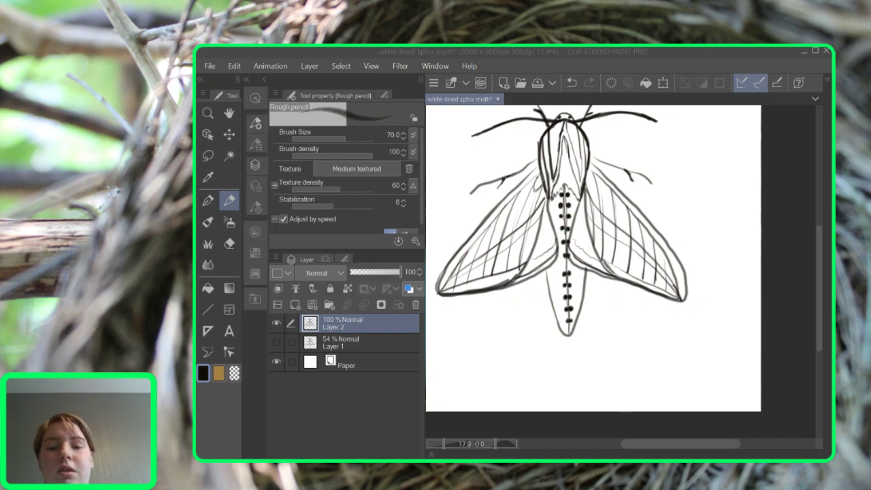
{"action": "left_click_drag", "start_coordinate": [567, 259], "coordinate": [604, 301]}
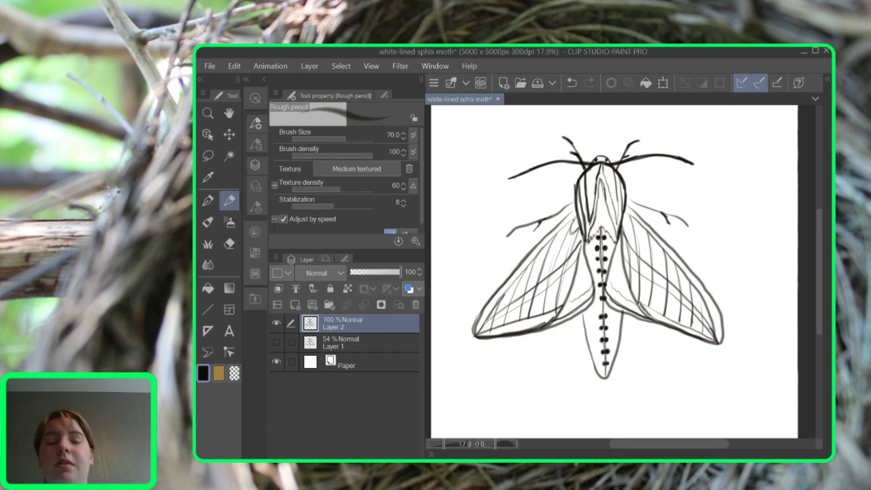
{"action": "mouse_move", "coordinate": [599, 272]}
{"action": "left_mouse_down"}
{"action": "mouse_move", "coordinate": [626, 274]}
{"action": "mouse_move", "coordinate": [606, 271]}
{"action": "left_mouse_up"}
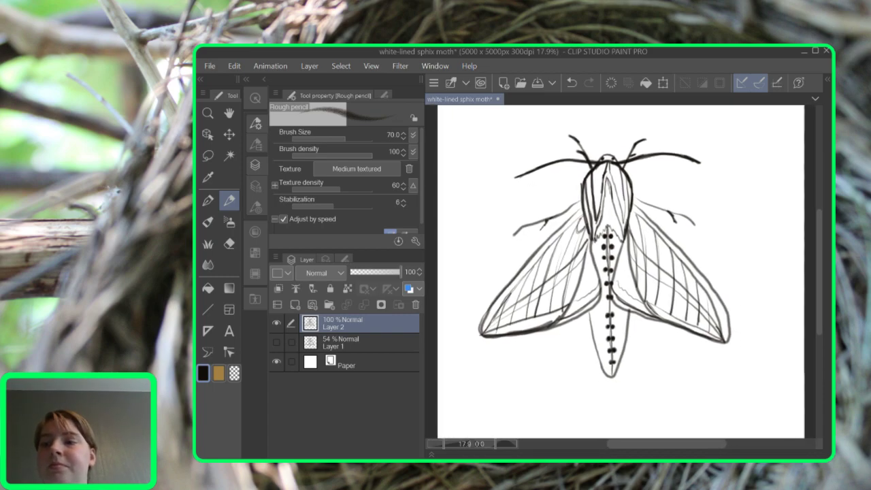
{"action": "left_click", "coordinate": [361, 343]}
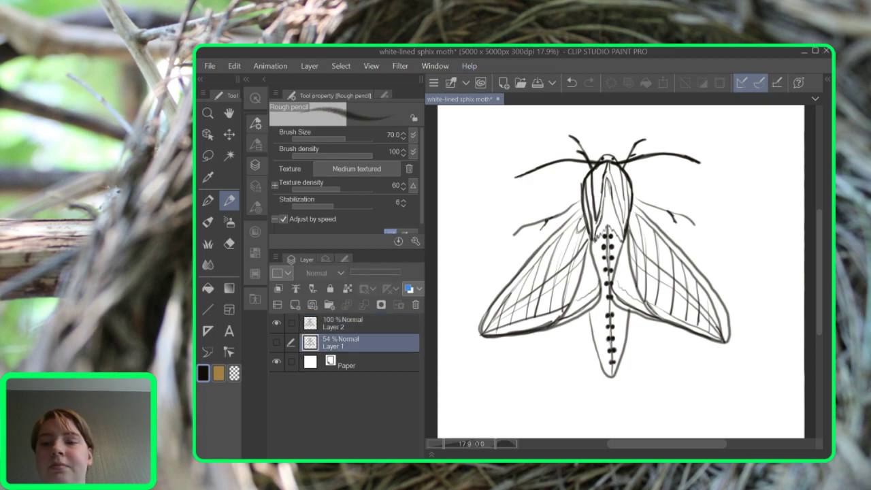
{"action": "left_click", "coordinate": [416, 305]}
{"action": "left_click", "coordinate": [416, 304]}
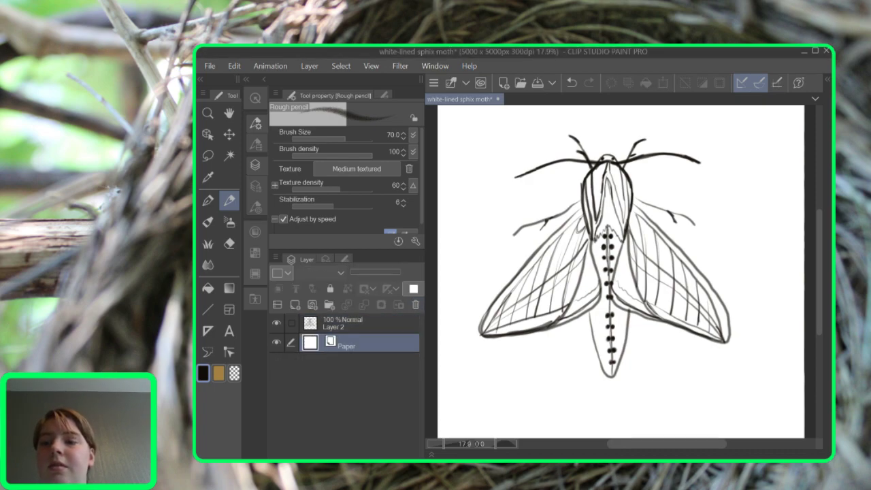
{"action": "left_click", "coordinate": [361, 324]}
{"action": "left_click", "coordinate": [295, 305]}
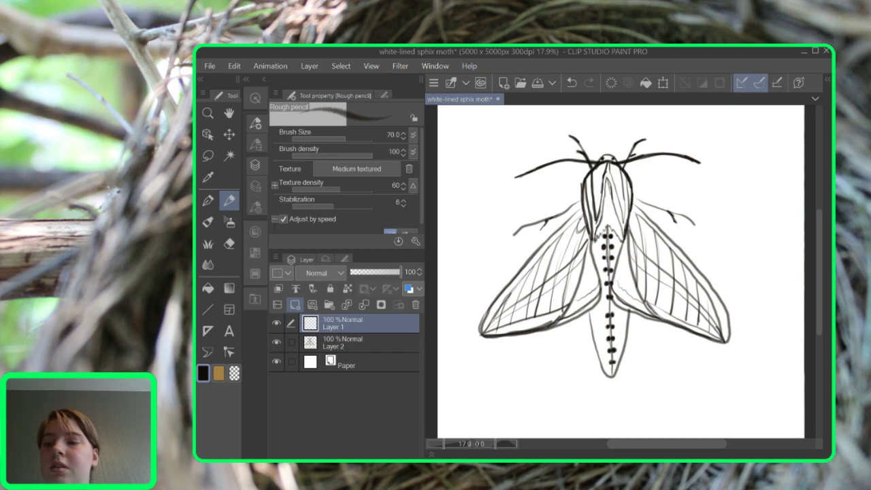
Pick the reddish brown RGB 159, 104, 83 from the colour history and switch to the Oil paint brush for colouring the thorax
{"action": "left_click", "coordinate": [255, 233]}
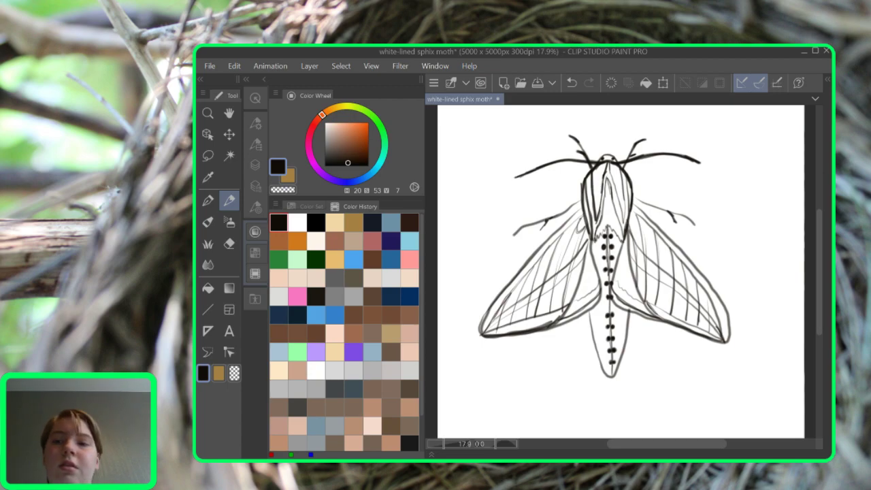
{"action": "left_click", "coordinate": [335, 241]}
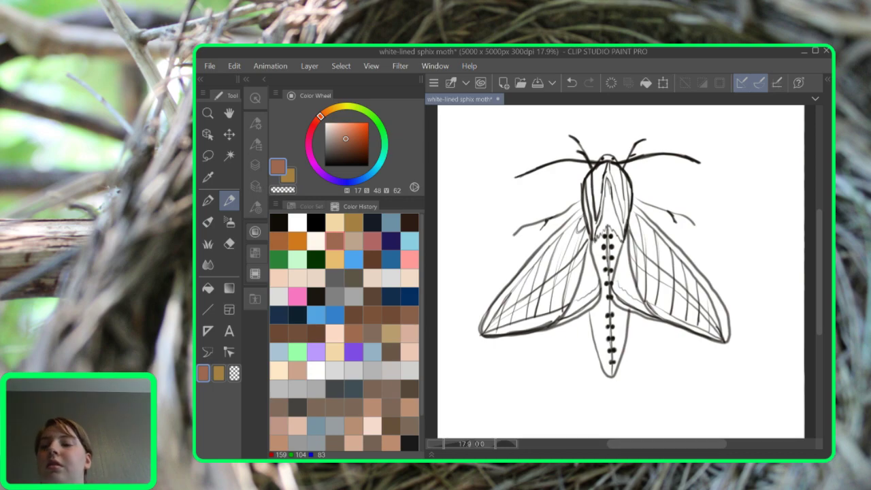
{"action": "left_click", "coordinate": [208, 222]}
{"action": "scroll", "coordinate": [621, 273], "scroll_direction": "up", "scroll_amount": 1}
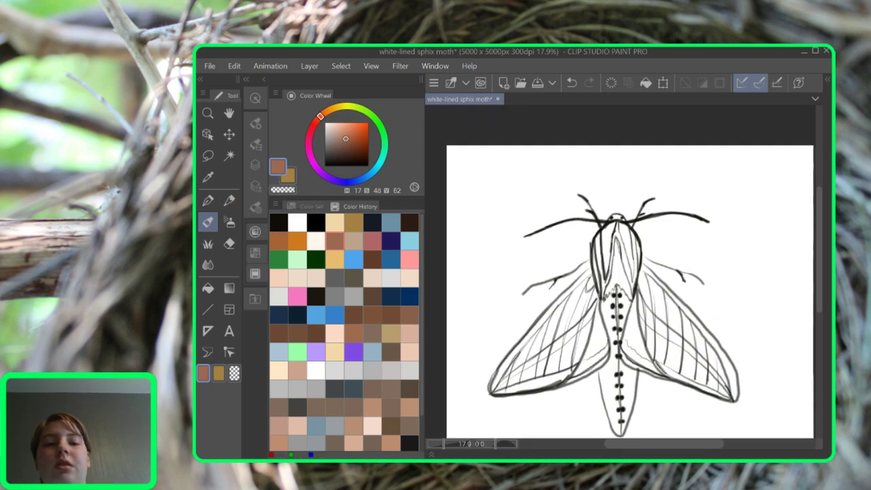
{"action": "scroll", "coordinate": [653, 266], "scroll_direction": "up", "scroll_amount": 4}
{"action": "left_click_drag", "start_coordinate": [592, 272], "coordinate": [651, 303]}
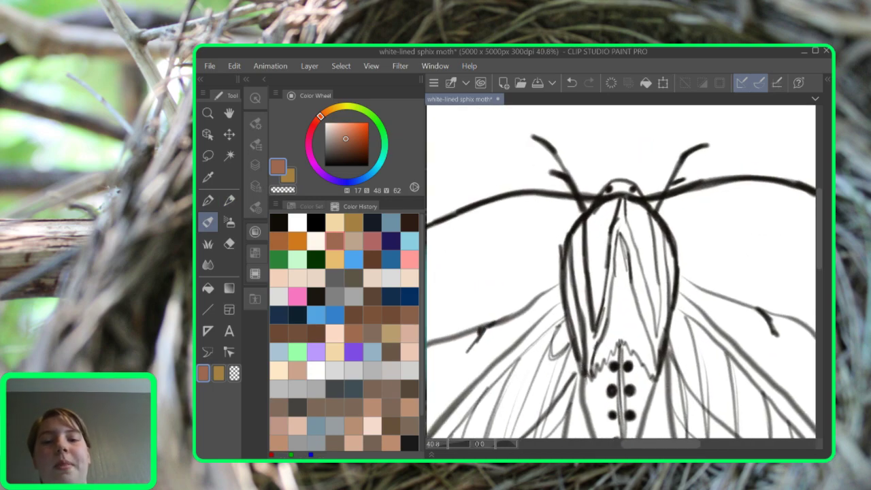
{"action": "mouse_move", "coordinate": [600, 228]}
{"action": "left_mouse_down"}
{"action": "mouse_move", "coordinate": [594, 281]}
{"action": "mouse_move", "coordinate": [593, 265]}
{"action": "left_mouse_up"}
{"action": "left_click_drag", "start_coordinate": [589, 220], "coordinate": [593, 284]}
{"action": "left_click_drag", "start_coordinate": [586, 219], "coordinate": [593, 280]}
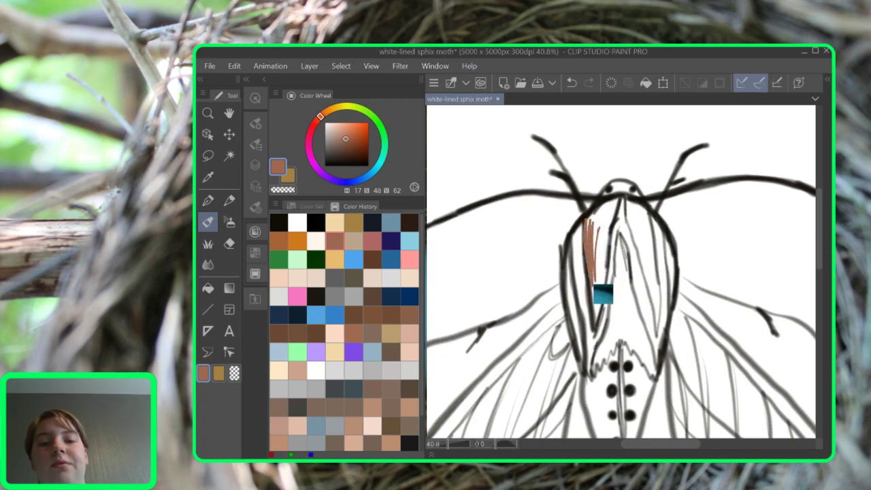
{"action": "key", "text": "ctrl+z"}
{"action": "key", "text": "ctrl+z"}
{"action": "key", "text": "ctrl+z"}
{"action": "key", "text": "ctrl+z"}
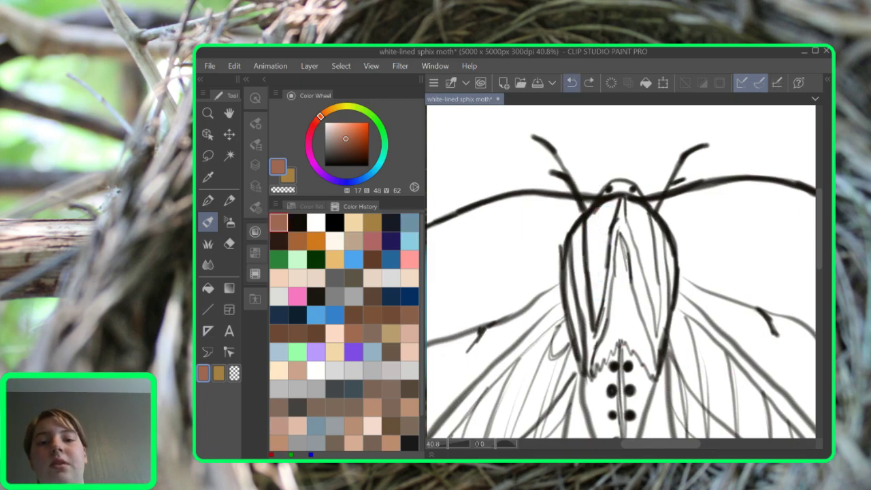
Outline the left thorax stripe in brown and fill it with the Fill tool, hiding the Layer 2 line art during the fill
{"action": "mouse_move", "coordinate": [594, 210]}
{"action": "left_mouse_down"}
{"action": "mouse_move", "coordinate": [589, 232]}
{"action": "mouse_move", "coordinate": [591, 213]}
{"action": "mouse_move", "coordinate": [615, 198]}
{"action": "mouse_move", "coordinate": [586, 220]}
{"action": "mouse_move", "coordinate": [594, 315]}
{"action": "mouse_move", "coordinate": [618, 200]}
{"action": "mouse_move", "coordinate": [587, 218]}
{"action": "mouse_move", "coordinate": [597, 227]}
{"action": "mouse_move", "coordinate": [608, 313]}
{"action": "left_mouse_up"}
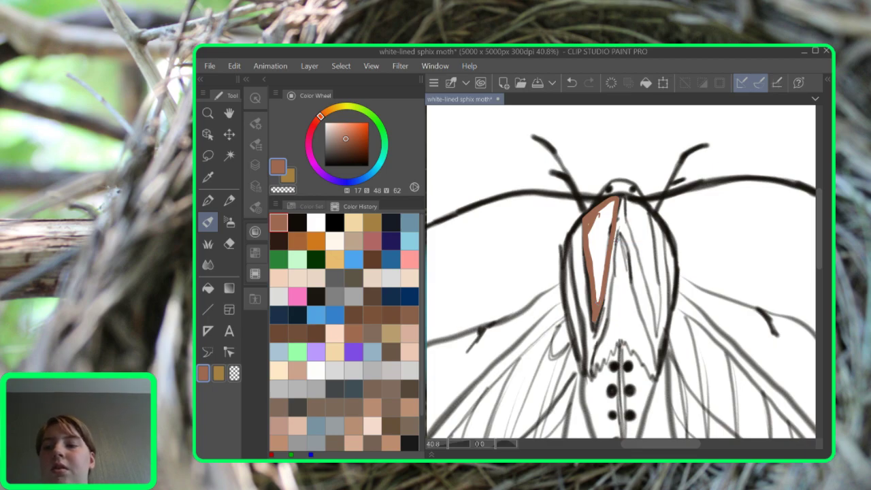
{"action": "left_click", "coordinate": [307, 206]}
{"action": "left_click", "coordinate": [359, 206]}
{"action": "left_click", "coordinate": [255, 165]}
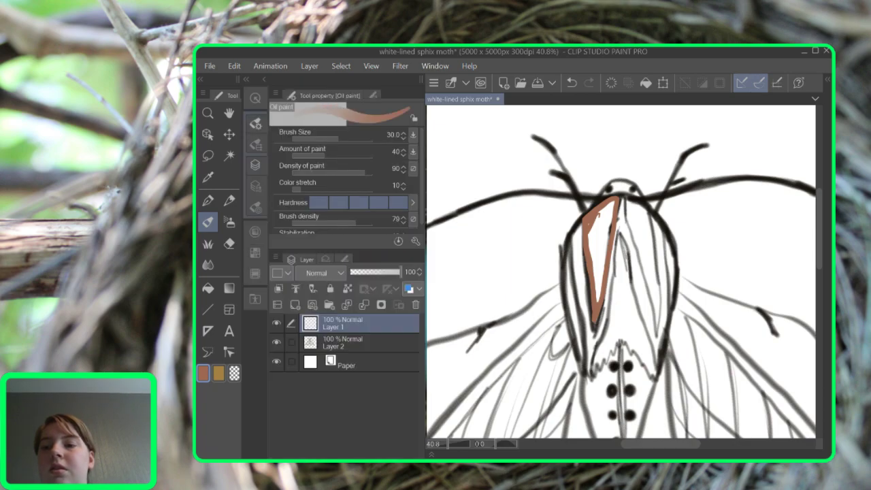
{"action": "left_click", "coordinate": [277, 343]}
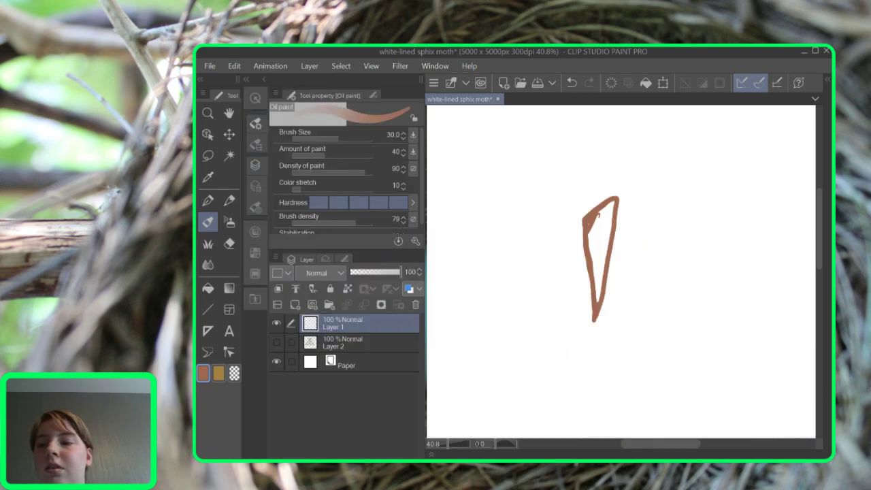
{"action": "key", "text": "g"}
{"action": "left_click", "coordinate": [599, 240]}
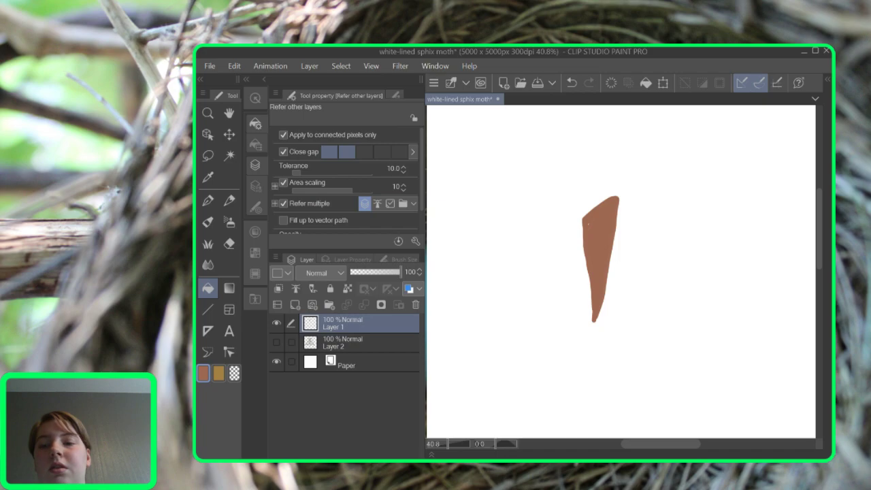
{"action": "left_click", "coordinate": [276, 342]}
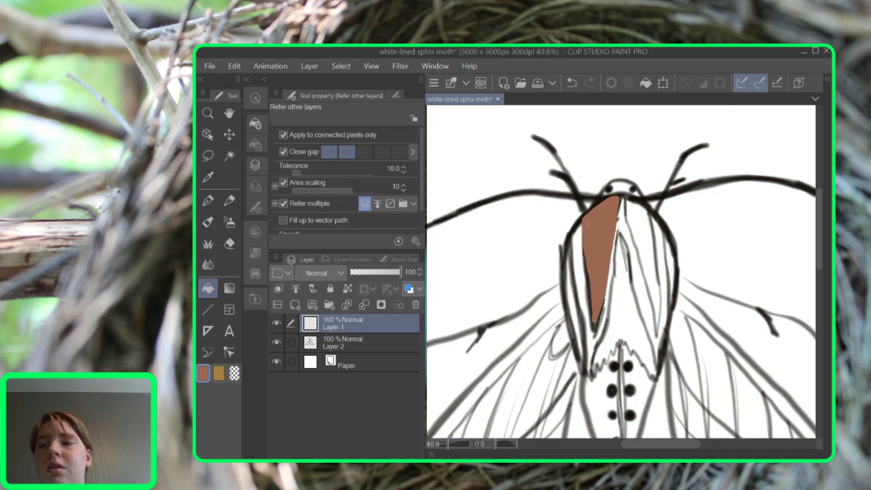
Extend the brown up to the head tip and paint the right thorax stripe with the Oil paint brush, undoing one stray stroke
{"action": "key", "text": "b"}
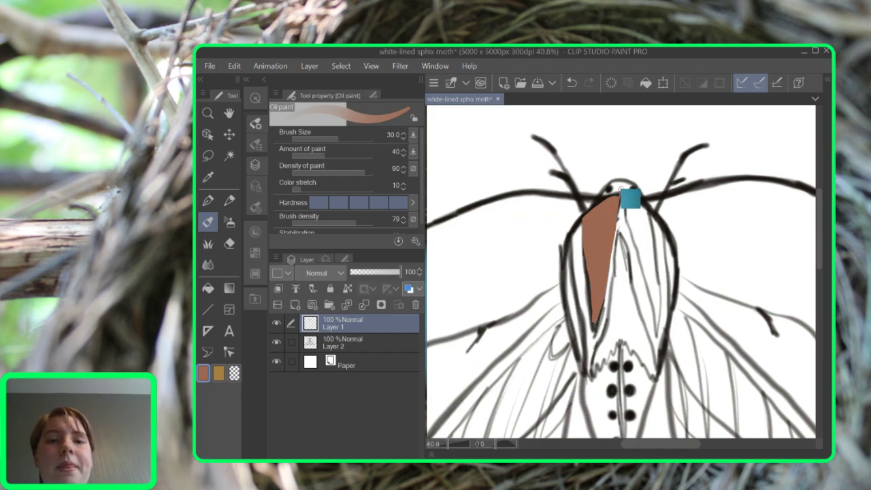
{"action": "mouse_move", "coordinate": [618, 185]}
{"action": "left_mouse_down"}
{"action": "mouse_move", "coordinate": [613, 218]}
{"action": "mouse_move", "coordinate": [617, 190]}
{"action": "left_mouse_up"}
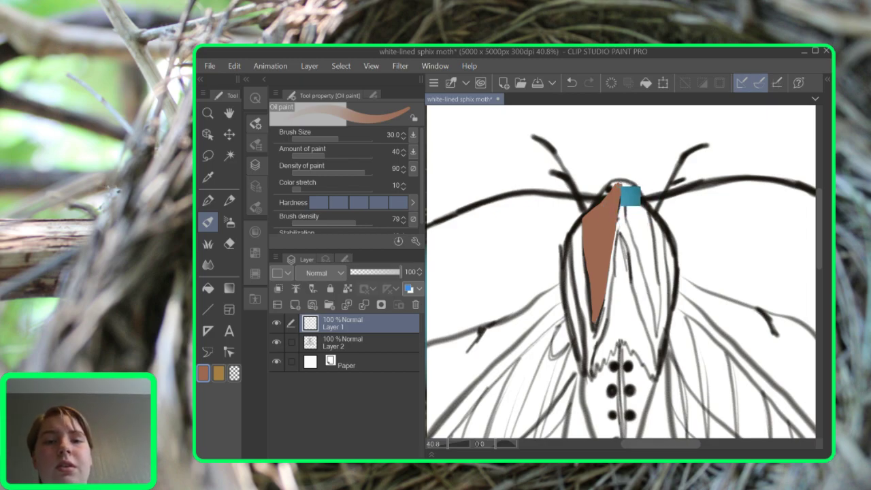
{"action": "mouse_move", "coordinate": [636, 200]}
{"action": "left_mouse_down"}
{"action": "mouse_move", "coordinate": [663, 341]}
{"action": "mouse_move", "coordinate": [662, 247]}
{"action": "mouse_move", "coordinate": [652, 213]}
{"action": "mouse_move", "coordinate": [638, 199]}
{"action": "mouse_move", "coordinate": [646, 217]}
{"action": "left_mouse_up"}
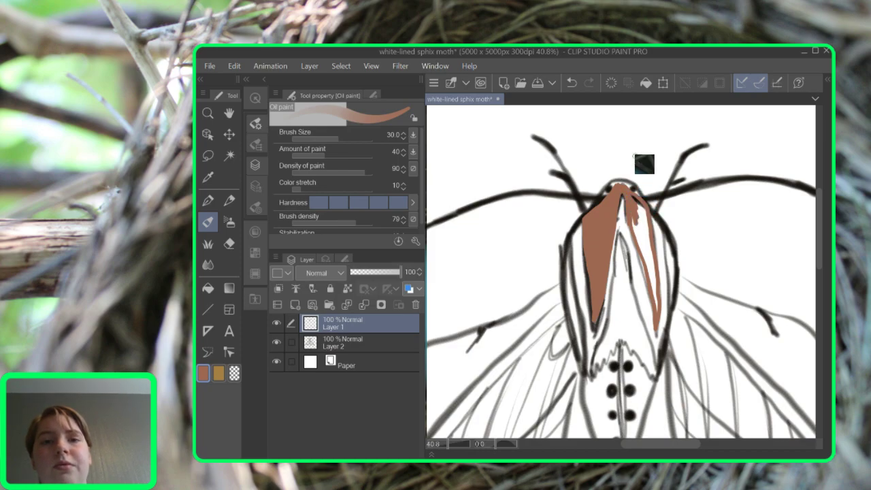
{"action": "left_click", "coordinate": [571, 82]}
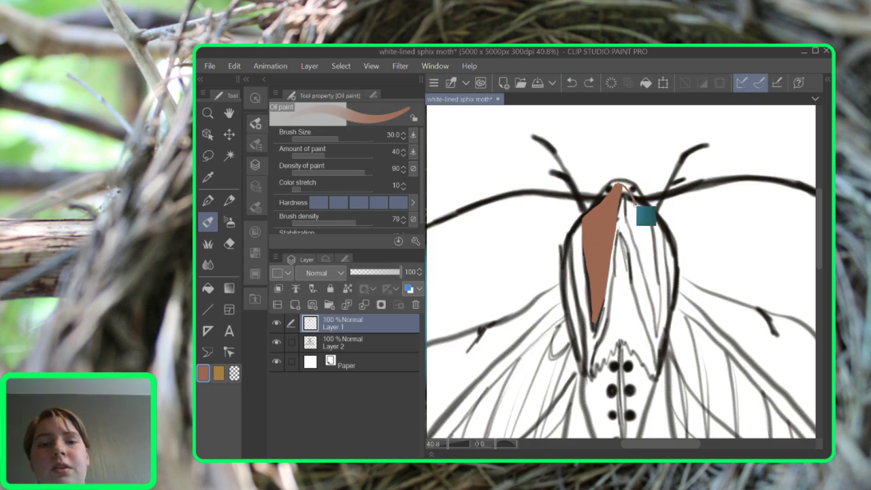
{"action": "left_click_drag", "start_coordinate": [657, 227], "coordinate": [665, 338]}
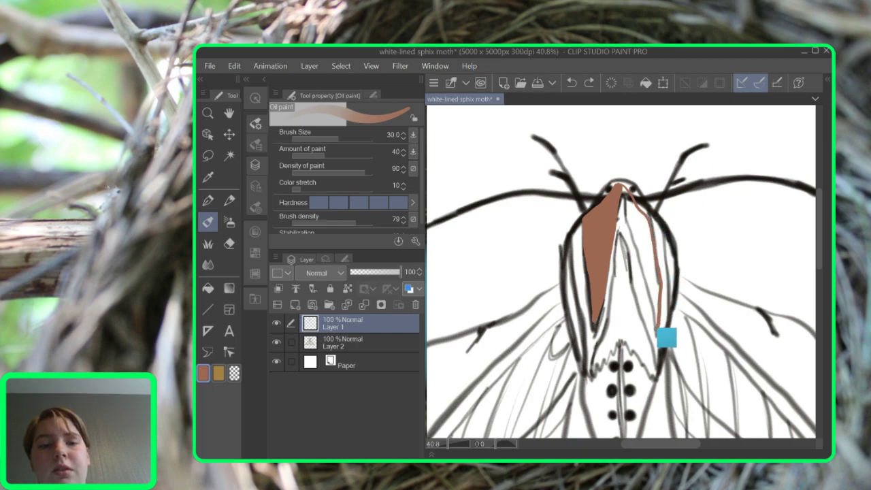
{"action": "mouse_move", "coordinate": [632, 195]}
{"action": "left_mouse_down"}
{"action": "mouse_move", "coordinate": [666, 314]}
{"action": "mouse_move", "coordinate": [658, 281]}
{"action": "mouse_move", "coordinate": [667, 311]}
{"action": "mouse_move", "coordinate": [665, 280]}
{"action": "mouse_move", "coordinate": [666, 325]}
{"action": "mouse_move", "coordinate": [659, 272]}
{"action": "mouse_move", "coordinate": [668, 295]}
{"action": "mouse_move", "coordinate": [668, 278]}
{"action": "mouse_move", "coordinate": [653, 225]}
{"action": "mouse_move", "coordinate": [657, 235]}
{"action": "mouse_move", "coordinate": [657, 267]}
{"action": "mouse_move", "coordinate": [621, 180]}
{"action": "mouse_move", "coordinate": [647, 254]}
{"action": "left_mouse_up"}
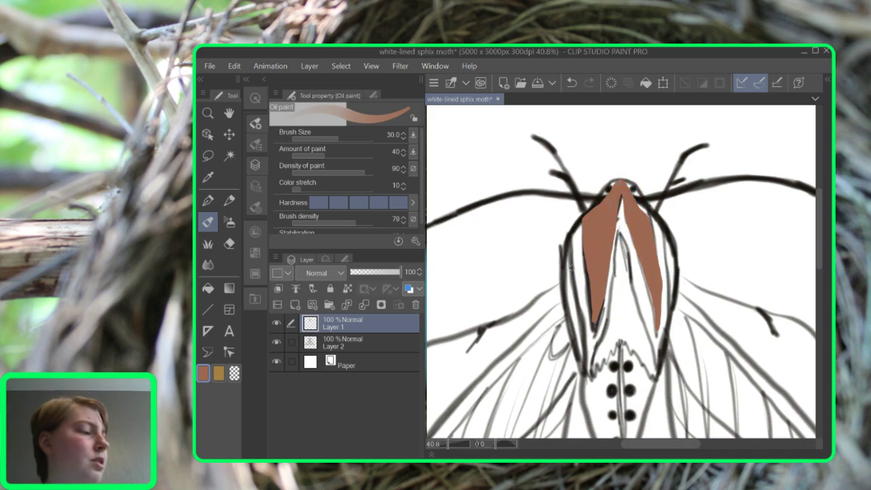
Paint both outer thorax stripes and the central wedge down to its jagged lower edge in the same brown
{"action": "mouse_move", "coordinate": [572, 267]}
{"action": "left_mouse_down"}
{"action": "mouse_move", "coordinate": [576, 230]}
{"action": "mouse_move", "coordinate": [584, 365]}
{"action": "mouse_move", "coordinate": [574, 334]}
{"action": "mouse_move", "coordinate": [570, 299]}
{"action": "mouse_move", "coordinate": [581, 311]}
{"action": "mouse_move", "coordinate": [584, 243]}
{"action": "mouse_move", "coordinate": [594, 368]}
{"action": "mouse_move", "coordinate": [582, 323]}
{"action": "mouse_move", "coordinate": [592, 360]}
{"action": "mouse_move", "coordinate": [584, 241]}
{"action": "mouse_move", "coordinate": [583, 342]}
{"action": "left_mouse_up"}
{"action": "mouse_move", "coordinate": [593, 371]}
{"action": "left_mouse_down"}
{"action": "mouse_move", "coordinate": [613, 344]}
{"action": "mouse_move", "coordinate": [631, 347]}
{"action": "mouse_move", "coordinate": [615, 356]}
{"action": "mouse_move", "coordinate": [614, 349]}
{"action": "left_mouse_up"}
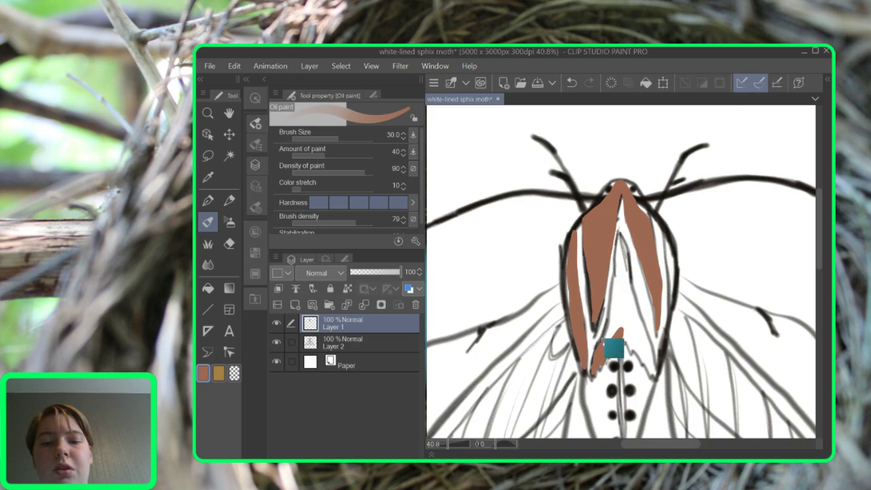
{"action": "mouse_move", "coordinate": [627, 243]}
{"action": "left_mouse_down"}
{"action": "mouse_move", "coordinate": [640, 299]}
{"action": "mouse_move", "coordinate": [630, 230]}
{"action": "mouse_move", "coordinate": [665, 383]}
{"action": "mouse_move", "coordinate": [626, 336]}
{"action": "mouse_move", "coordinate": [616, 339]}
{"action": "mouse_move", "coordinate": [620, 326]}
{"action": "mouse_move", "coordinate": [607, 340]}
{"action": "mouse_move", "coordinate": [620, 330]}
{"action": "mouse_move", "coordinate": [633, 337]}
{"action": "mouse_move", "coordinate": [637, 348]}
{"action": "mouse_move", "coordinate": [620, 330]}
{"action": "mouse_move", "coordinate": [654, 376]}
{"action": "mouse_move", "coordinate": [640, 341]}
{"action": "mouse_move", "coordinate": [644, 327]}
{"action": "mouse_move", "coordinate": [664, 351]}
{"action": "mouse_move", "coordinate": [664, 377]}
{"action": "mouse_move", "coordinate": [635, 324]}
{"action": "mouse_move", "coordinate": [635, 304]}
{"action": "mouse_move", "coordinate": [658, 348]}
{"action": "mouse_move", "coordinate": [646, 292]}
{"action": "mouse_move", "coordinate": [639, 301]}
{"action": "mouse_move", "coordinate": [633, 292]}
{"action": "mouse_move", "coordinate": [634, 246]}
{"action": "mouse_move", "coordinate": [630, 318]}
{"action": "mouse_move", "coordinate": [627, 255]}
{"action": "mouse_move", "coordinate": [626, 303]}
{"action": "mouse_move", "coordinate": [636, 274]}
{"action": "mouse_move", "coordinate": [652, 351]}
{"action": "left_mouse_up"}
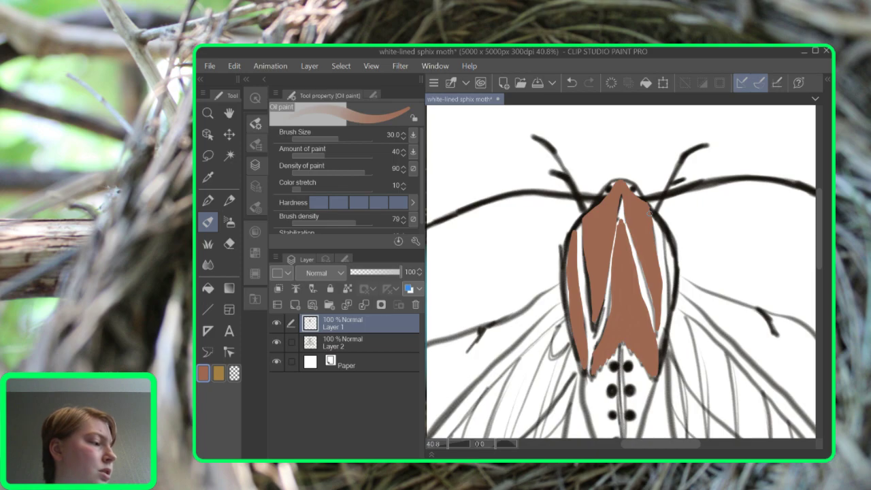
{"action": "left_click_drag", "start_coordinate": [659, 228], "coordinate": [668, 295]}
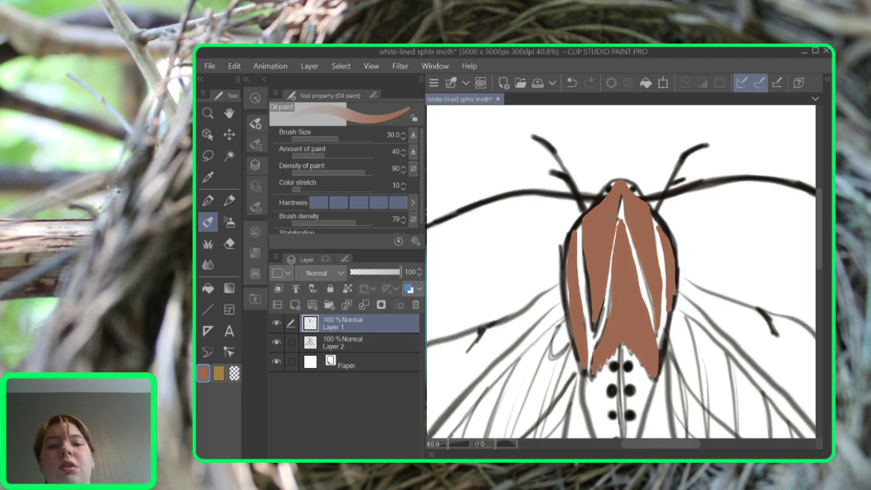
{"action": "key", "text": "e"}
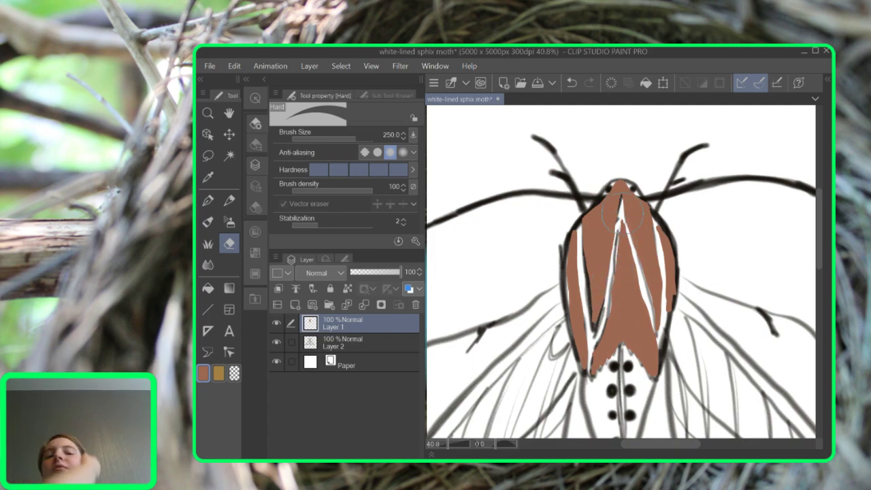
{"action": "key", "text": "p"}
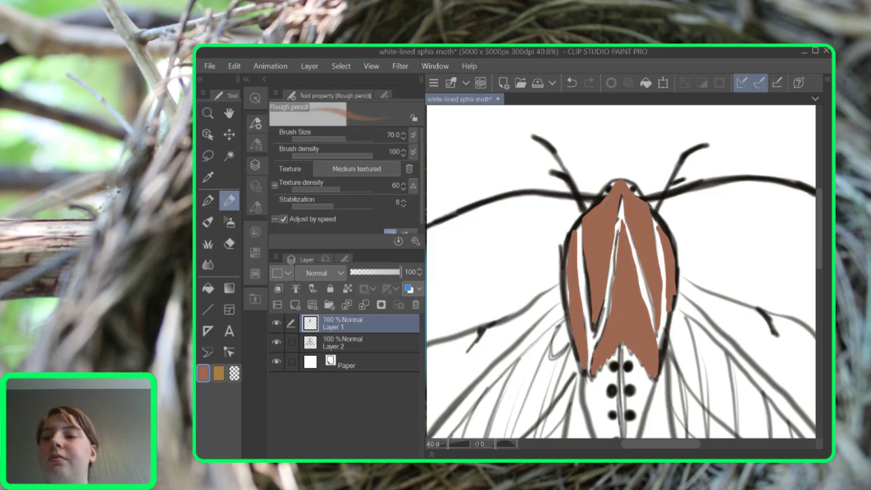
Outline the left forewing's leading-edge band with Oil paint and fill it brown, hiding the Layer 2 line art during the fill
{"action": "left_click", "coordinate": [208, 222]}
{"action": "left_click_drag", "start_coordinate": [620, 272], "coordinate": [589, 200]}
{"action": "scroll", "coordinate": [680, 267], "scroll_direction": "down", "scroll_amount": 1}
{"action": "left_click_drag", "start_coordinate": [613, 272], "coordinate": [596, 206]}
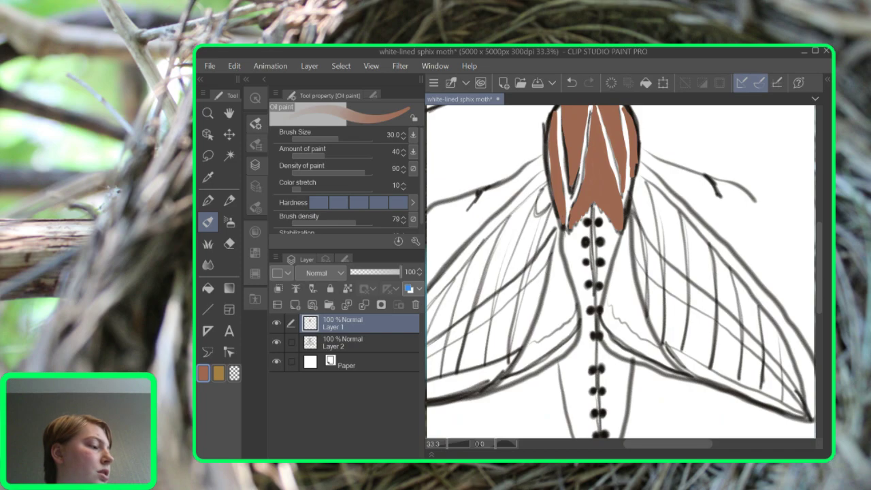
{"action": "left_click_drag", "start_coordinate": [559, 273], "coordinate": [681, 253]}
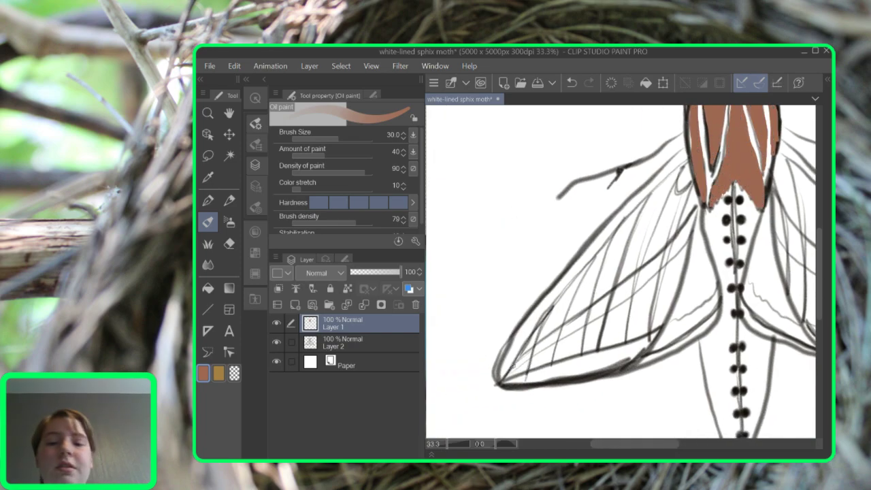
{"action": "mouse_move", "coordinate": [496, 381]}
{"action": "left_mouse_down"}
{"action": "mouse_move", "coordinate": [581, 251]}
{"action": "mouse_move", "coordinate": [689, 163]}
{"action": "left_mouse_up"}
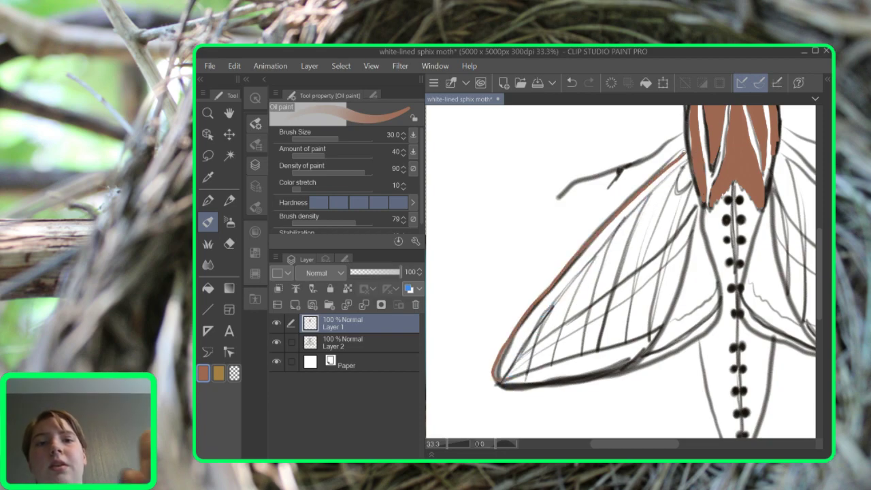
{"action": "key", "text": "ctrl+z"}
{"action": "mouse_move", "coordinate": [497, 385]}
{"action": "left_mouse_down"}
{"action": "mouse_move", "coordinate": [511, 334]}
{"action": "mouse_move", "coordinate": [626, 205]}
{"action": "mouse_move", "coordinate": [675, 158]}
{"action": "mouse_move", "coordinate": [694, 156]}
{"action": "mouse_move", "coordinate": [685, 179]}
{"action": "mouse_move", "coordinate": [542, 335]}
{"action": "mouse_move", "coordinate": [507, 392]}
{"action": "left_mouse_up"}
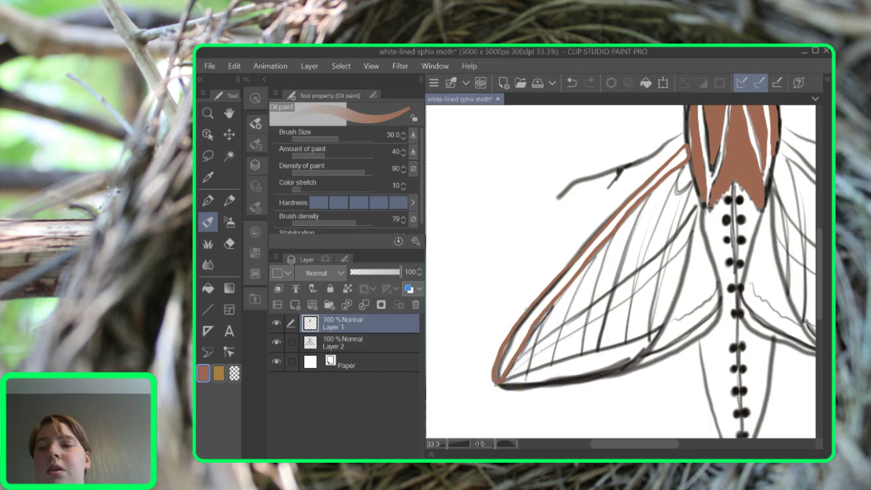
{"action": "left_click", "coordinate": [276, 342]}
{"action": "left_click", "coordinate": [208, 288]}
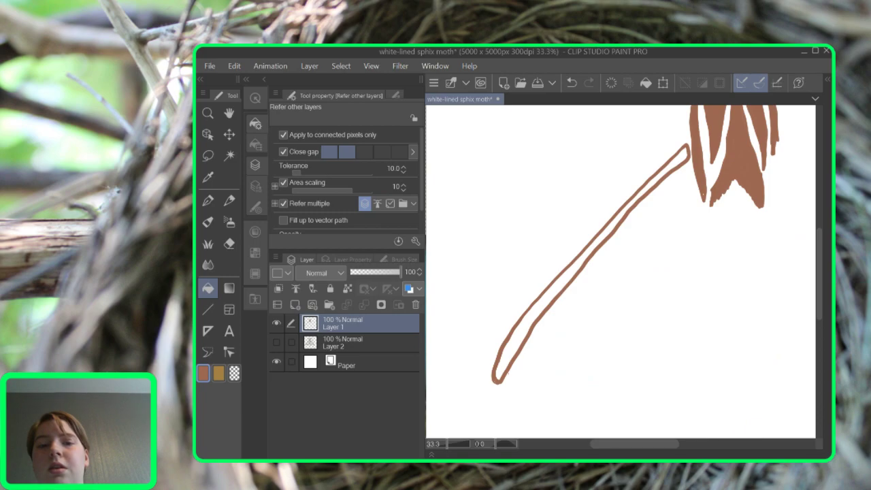
{"action": "left_click", "coordinate": [558, 292]}
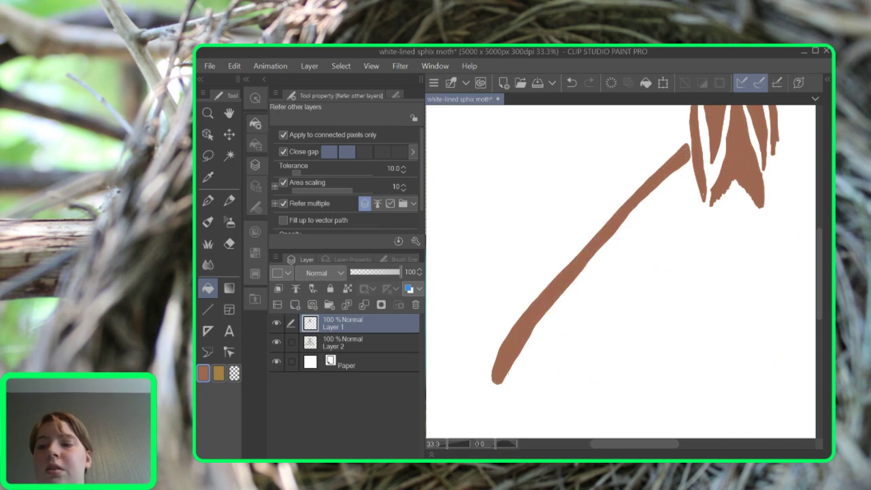
{"action": "left_click", "coordinate": [277, 343]}
Outline the right forewing's leading-edge band in brown and fill it, with the Layer 2 line art hidden for the fill
{"action": "left_click_drag", "start_coordinate": [742, 272], "coordinate": [451, 275]}
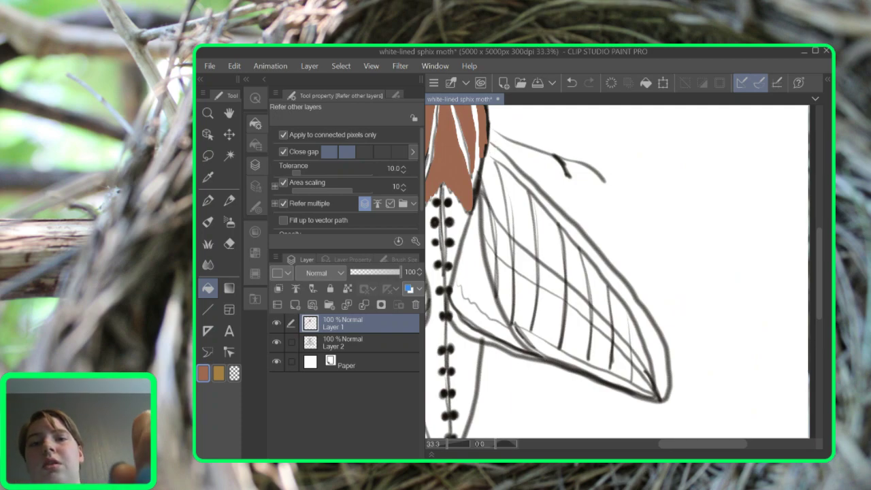
{"action": "key", "text": "b"}
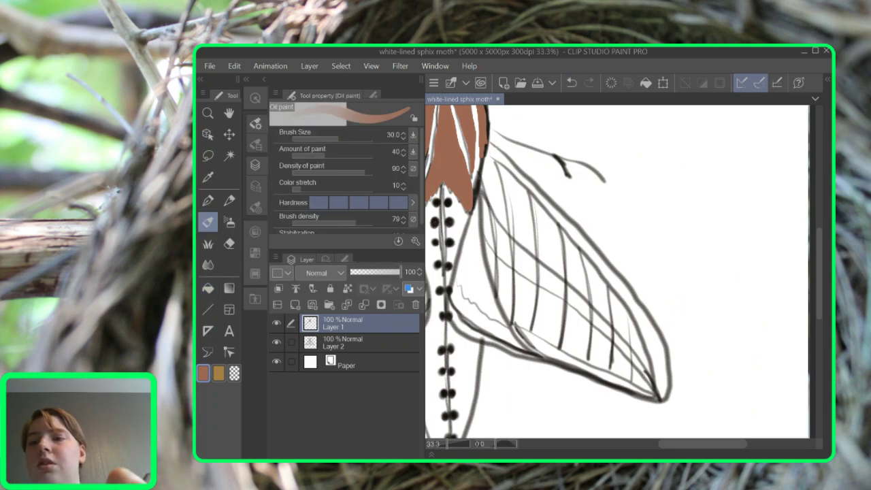
{"action": "mouse_move", "coordinate": [521, 175]}
{"action": "left_mouse_down"}
{"action": "mouse_move", "coordinate": [645, 304]}
{"action": "mouse_move", "coordinate": [663, 336]}
{"action": "mouse_move", "coordinate": [665, 399]}
{"action": "mouse_move", "coordinate": [654, 371]}
{"action": "mouse_move", "coordinate": [663, 381]}
{"action": "mouse_move", "coordinate": [660, 364]}
{"action": "mouse_move", "coordinate": [630, 308]}
{"action": "mouse_move", "coordinate": [490, 144]}
{"action": "left_mouse_up"}
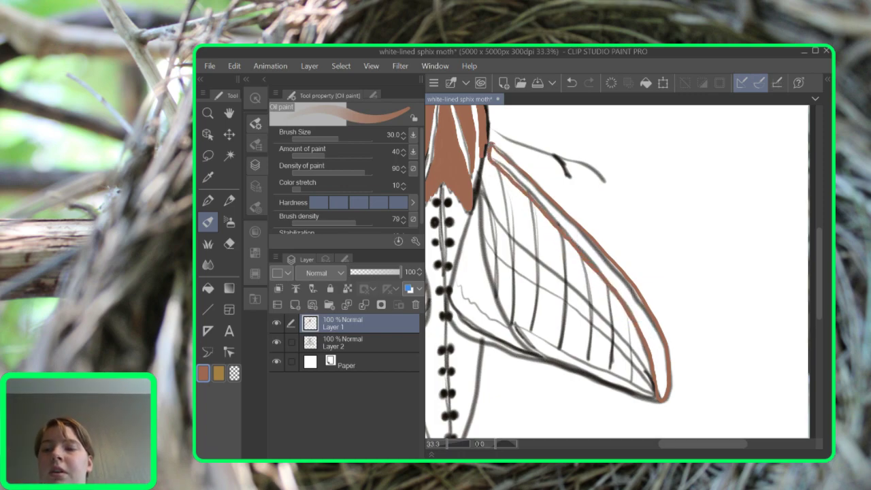
{"action": "left_click", "coordinate": [276, 342]}
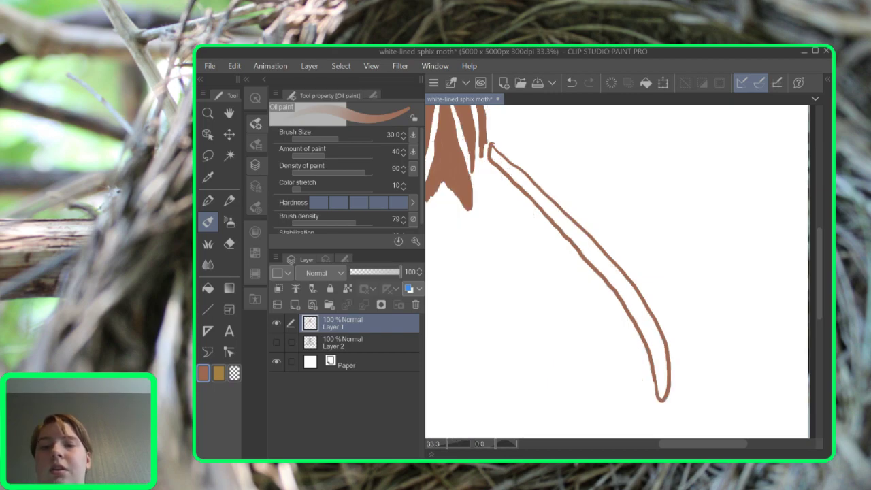
{"action": "key", "text": "g"}
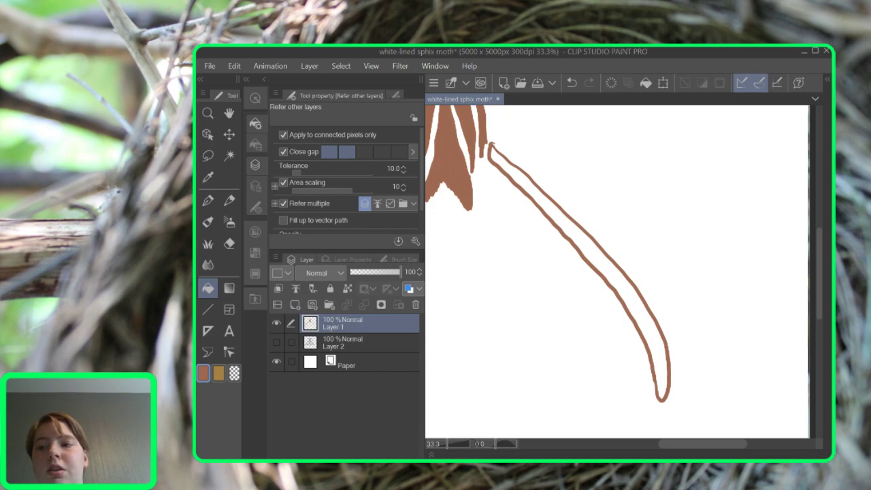
{"action": "left_click", "coordinate": [639, 312]}
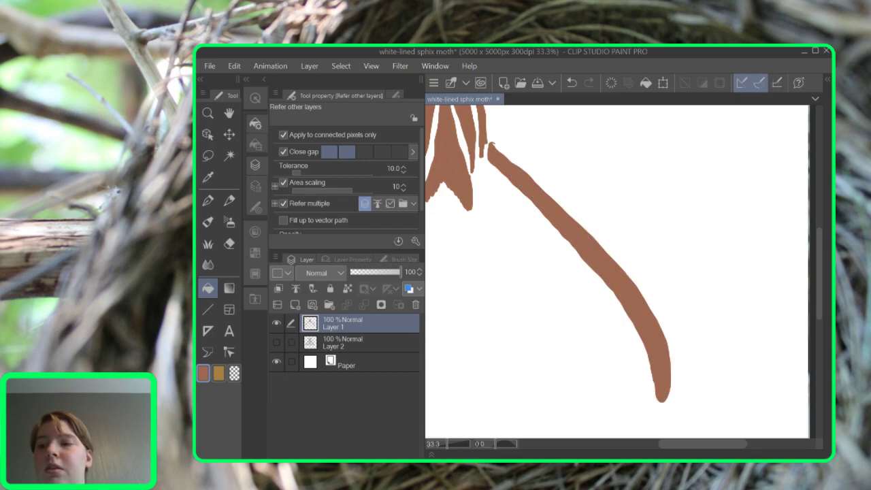
{"action": "key", "text": "b"}
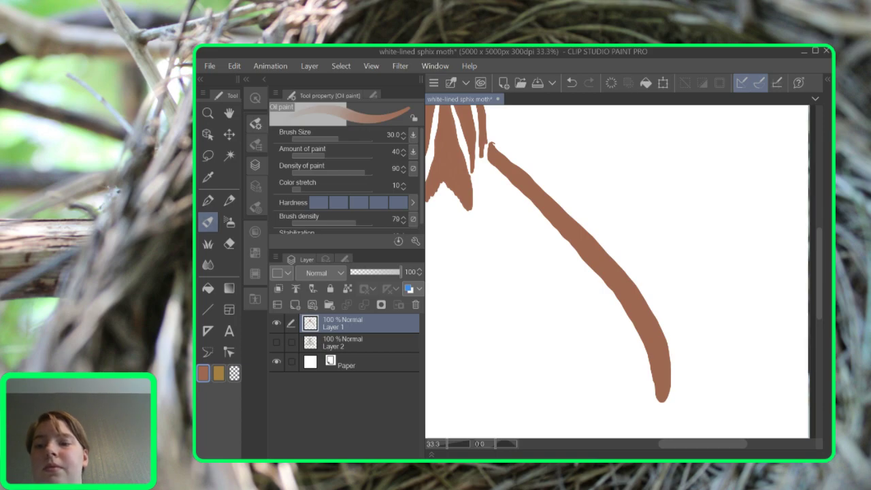
{"action": "left_click", "coordinate": [276, 342]}
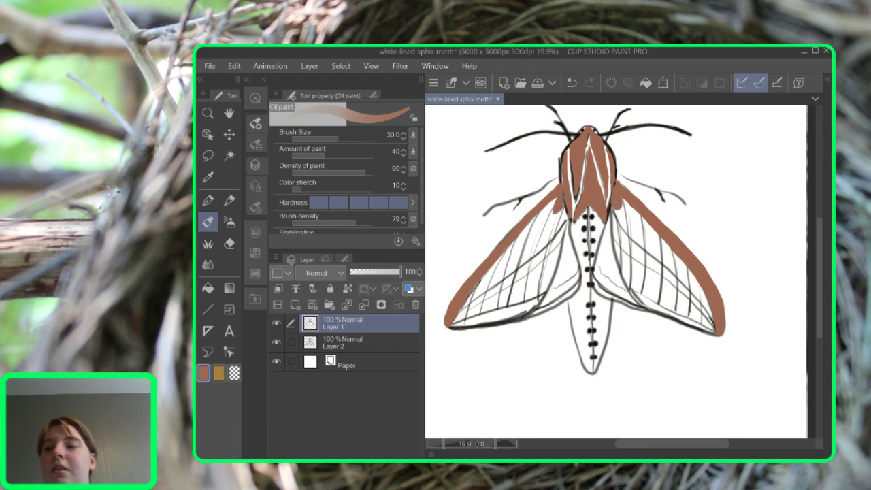
Pick the dark brown RGB 96, 60, 41 from the colour history and outline the first cell at the left forewing's tip
{"action": "left_click", "coordinate": [256, 232]}
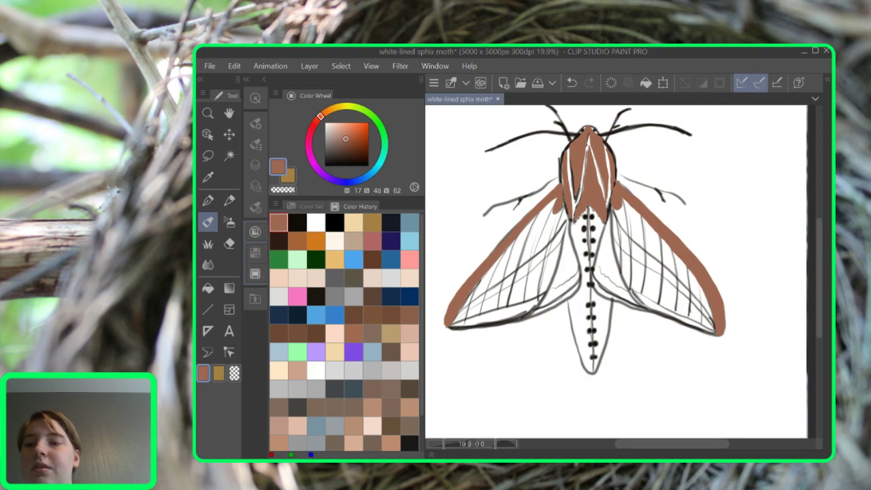
{"action": "left_click", "coordinate": [372, 259]}
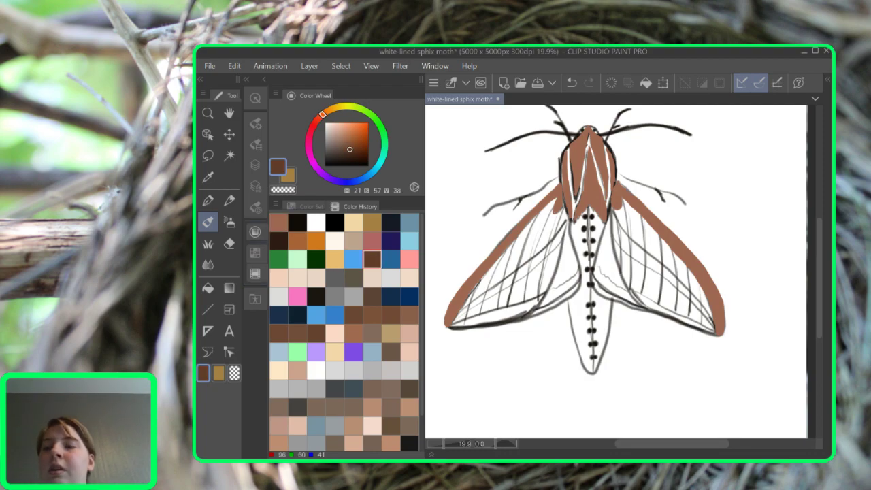
{"action": "left_click", "coordinate": [255, 165]}
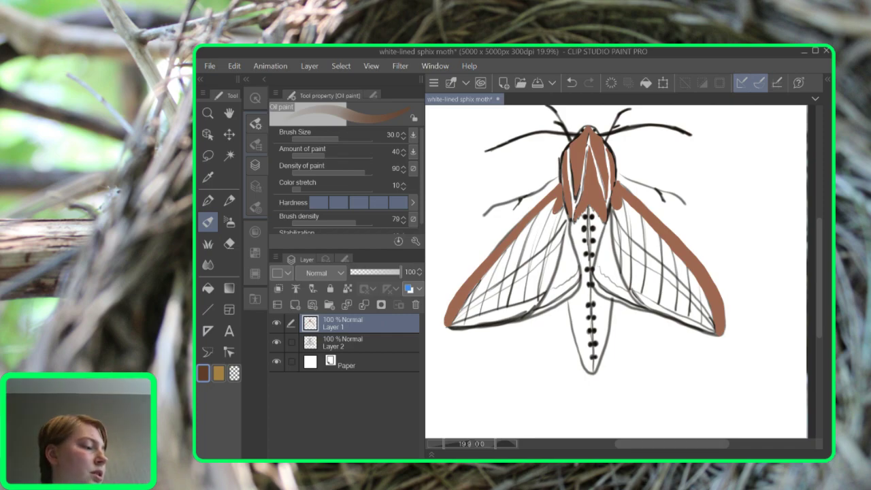
{"action": "scroll", "coordinate": [542, 287], "scroll_direction": "up", "scroll_amount": 1}
{"action": "left_click_drag", "start_coordinate": [542, 286], "coordinate": [693, 289]}
{"action": "scroll", "coordinate": [693, 294], "scroll_direction": "up", "scroll_amount": 2}
{"action": "scroll", "coordinate": [438, 295], "scroll_direction": "up", "scroll_amount": 1}
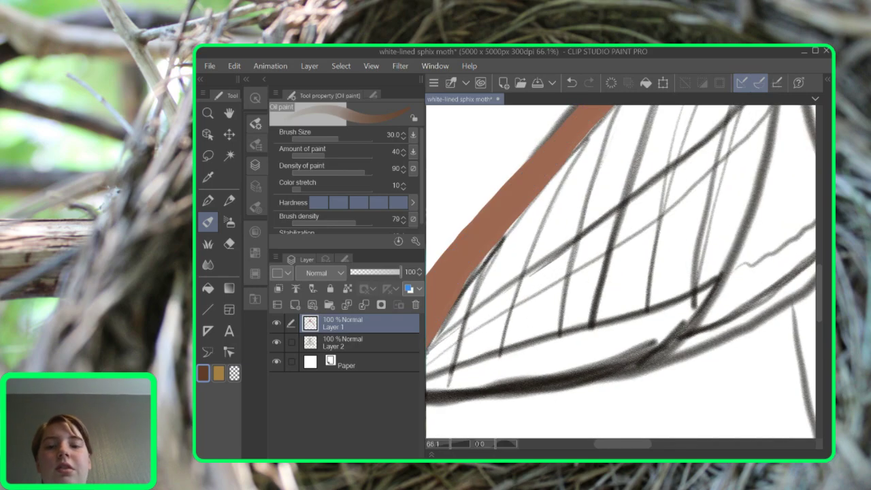
{"action": "scroll", "coordinate": [624, 271], "scroll_direction": "down", "scroll_amount": 1}
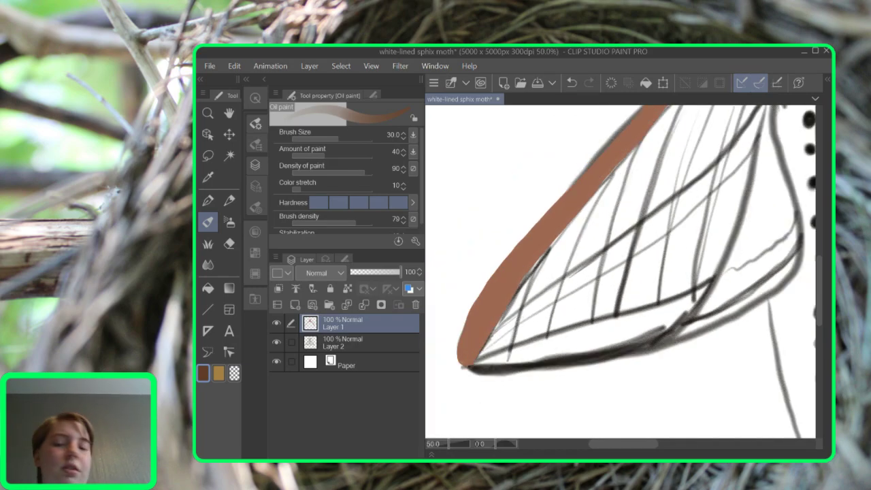
{"action": "left_click_drag", "start_coordinate": [483, 360], "coordinate": [511, 346]}
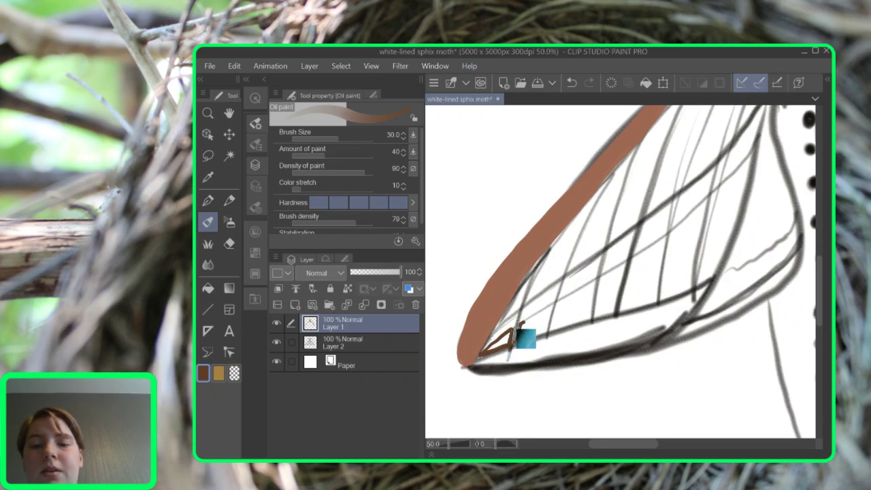
{"action": "mouse_move", "coordinate": [525, 350]}
{"action": "left_mouse_down"}
{"action": "mouse_move", "coordinate": [549, 334]}
{"action": "mouse_move", "coordinate": [557, 304]}
{"action": "mouse_move", "coordinate": [529, 334]}
{"action": "left_mouse_up"}
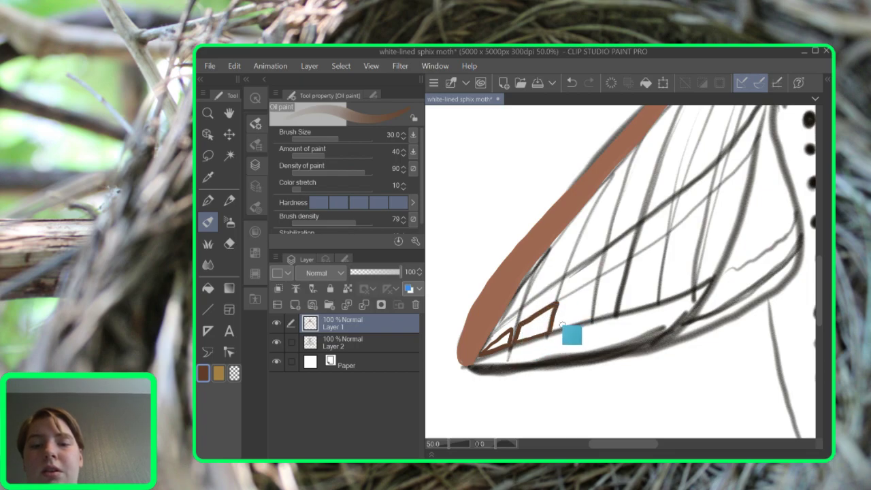
{"action": "key", "text": "ctrl+z"}
{"action": "key", "text": "ctrl+z"}
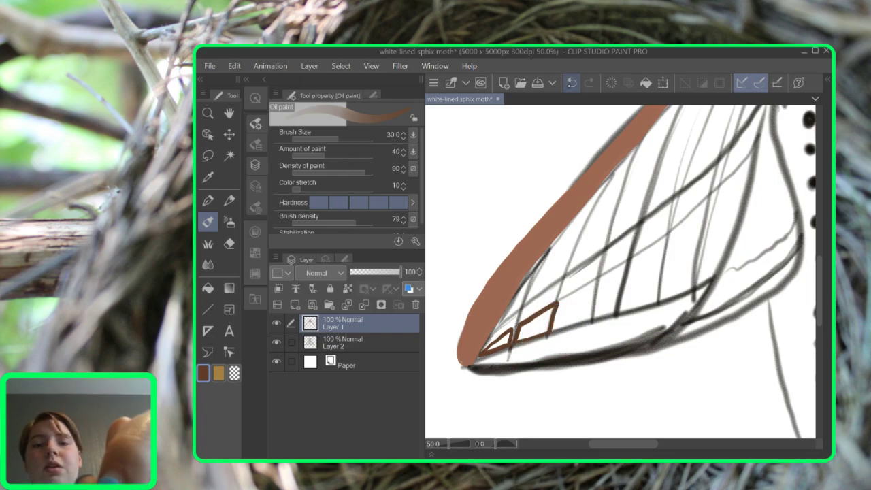
{"action": "mouse_move", "coordinate": [526, 325]}
{"action": "left_mouse_down"}
{"action": "mouse_move", "coordinate": [548, 308]}
{"action": "mouse_move", "coordinate": [547, 331]}
{"action": "mouse_move", "coordinate": [518, 341]}
{"action": "left_mouse_up"}
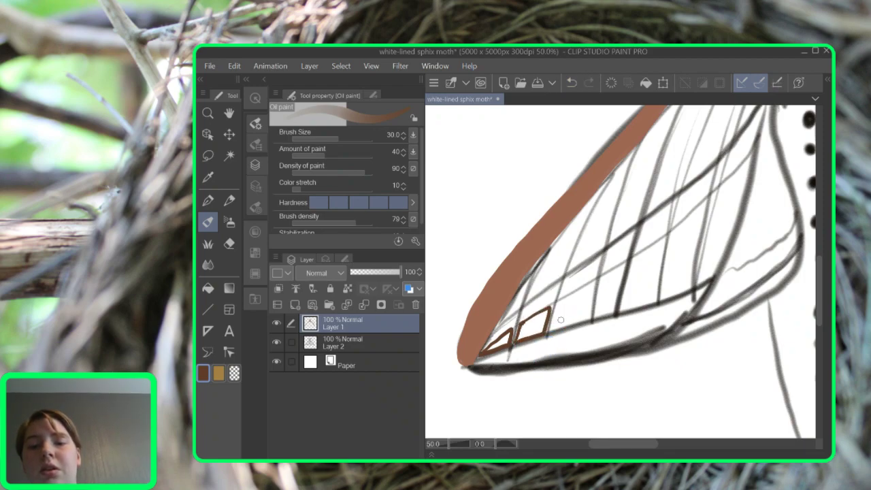
{"action": "mouse_move", "coordinate": [560, 303]}
{"action": "left_mouse_down"}
{"action": "mouse_move", "coordinate": [554, 329]}
{"action": "mouse_move", "coordinate": [582, 319]}
{"action": "mouse_move", "coordinate": [558, 328]}
{"action": "mouse_move", "coordinate": [592, 294]}
{"action": "mouse_move", "coordinate": [590, 285]}
{"action": "mouse_move", "coordinate": [557, 303]}
{"action": "left_mouse_up"}
{"action": "mouse_move", "coordinate": [603, 277]}
{"action": "left_mouse_down"}
{"action": "mouse_move", "coordinate": [596, 317]}
{"action": "mouse_move", "coordinate": [613, 316]}
{"action": "mouse_move", "coordinate": [626, 264]}
{"action": "mouse_move", "coordinate": [613, 288]}
{"action": "left_mouse_up"}
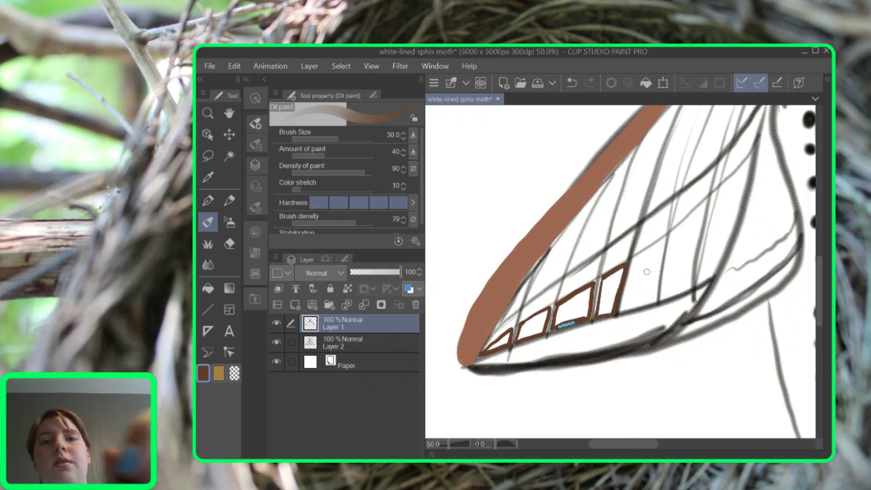
{"action": "left_click", "coordinate": [572, 82]}
{"action": "left_click", "coordinate": [572, 83]}
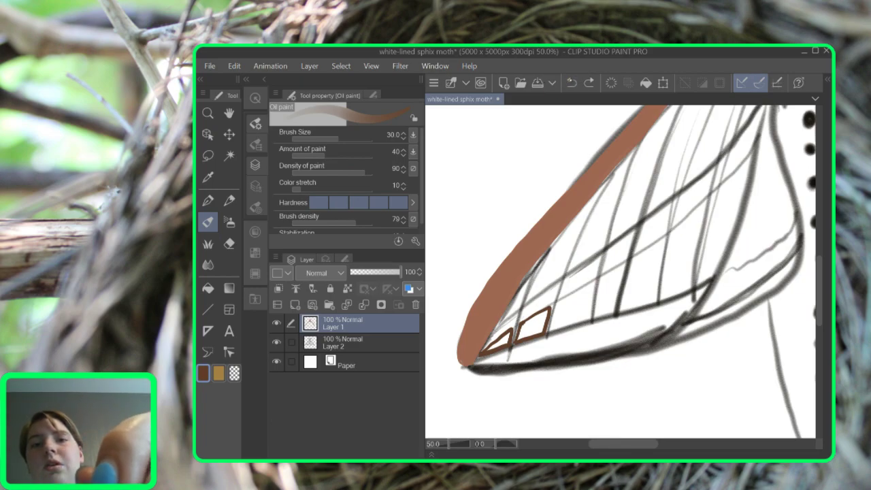
{"action": "left_click", "coordinate": [572, 83]}
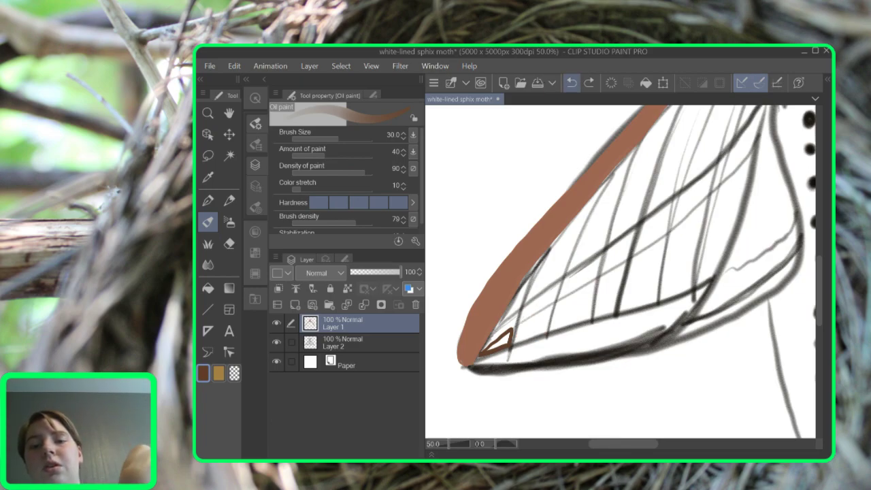
{"action": "left_click", "coordinate": [572, 82]}
Outline the left forewing's lower panel as one shape in dark brown and fill it, hiding the Layer 2 line art during the fill
{"action": "mouse_move", "coordinate": [478, 362]}
{"action": "left_mouse_down"}
{"action": "mouse_move", "coordinate": [717, 194]}
{"action": "mouse_move", "coordinate": [761, 137]}
{"action": "mouse_move", "coordinate": [724, 264]}
{"action": "mouse_move", "coordinate": [697, 286]}
{"action": "mouse_move", "coordinate": [480, 356]}
{"action": "left_mouse_up"}
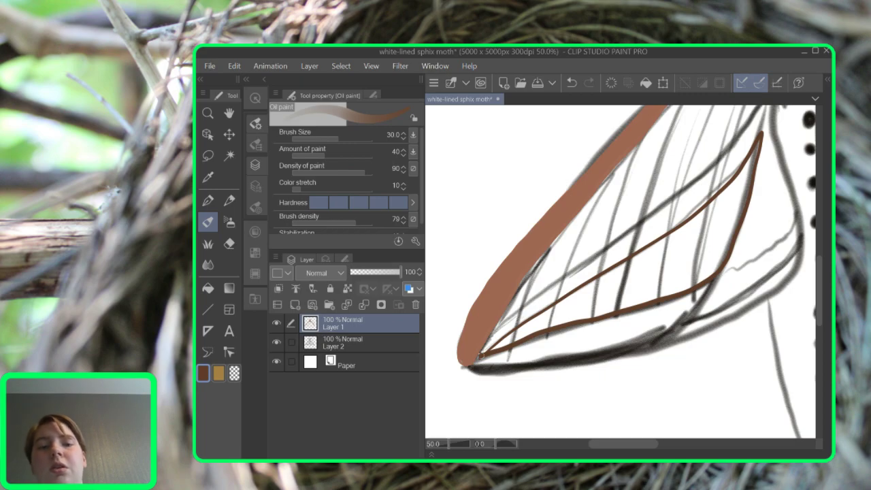
{"action": "left_click", "coordinate": [276, 343]}
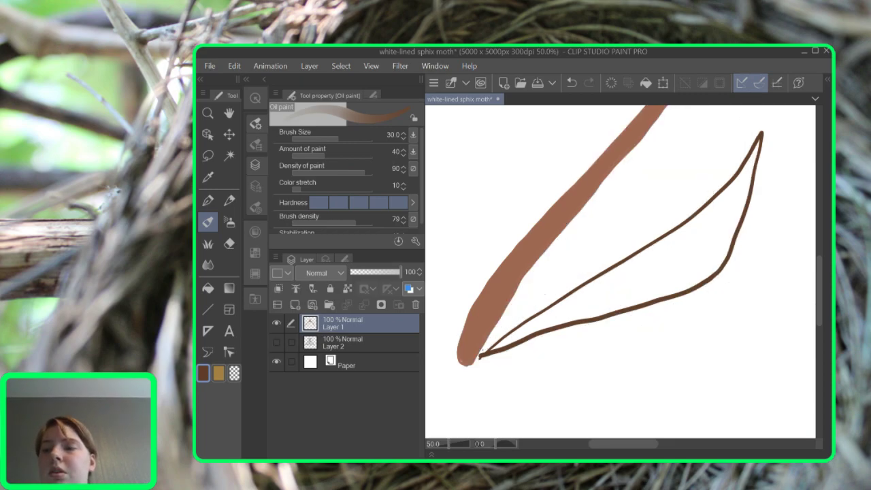
{"action": "key", "text": "g"}
{"action": "left_click", "coordinate": [654, 271]}
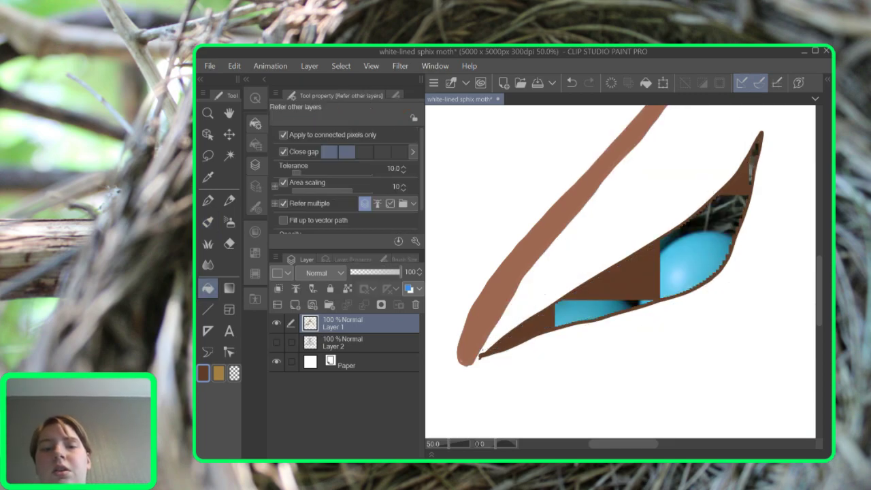
{"action": "left_click", "coordinate": [277, 341]}
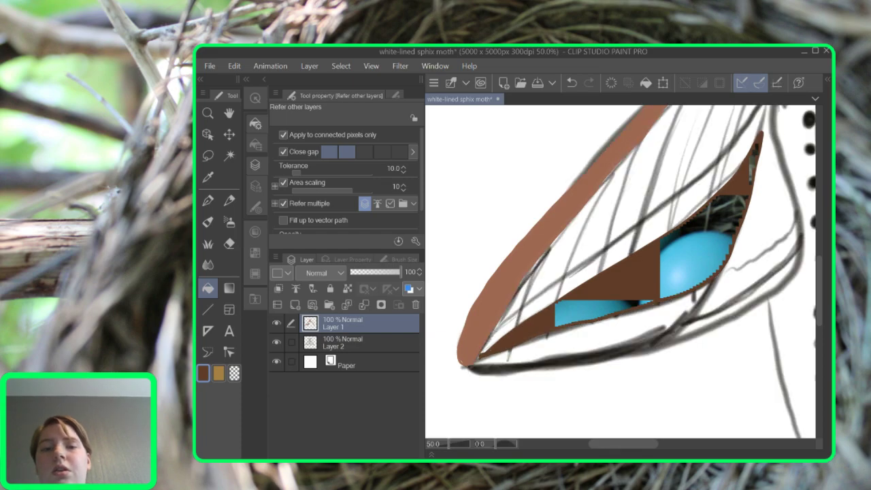
Move the Layer 2 line art above Layer 1 in the layer order
{"action": "left_click", "coordinate": [361, 343]}
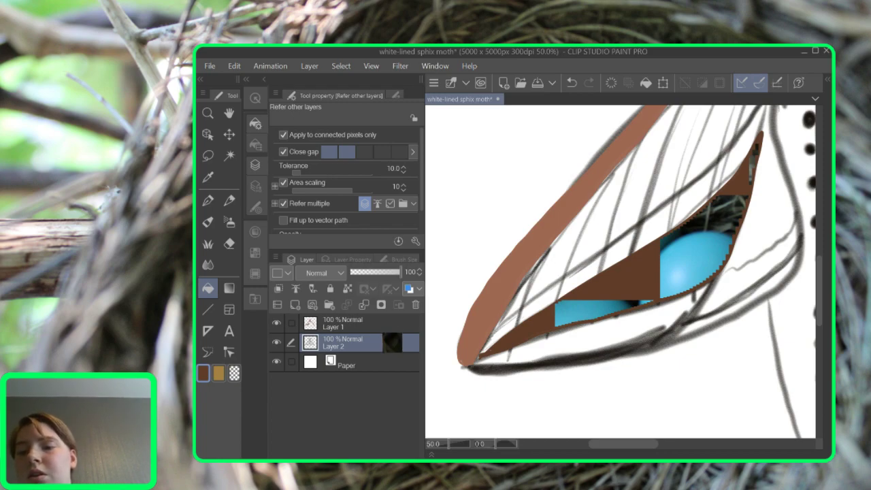
{"action": "left_click", "coordinate": [381, 305]}
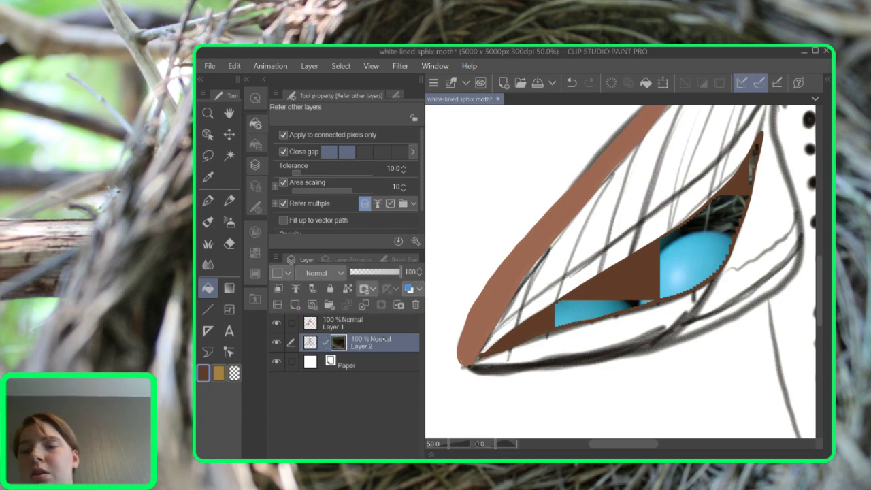
{"action": "key", "text": "ctrl+z"}
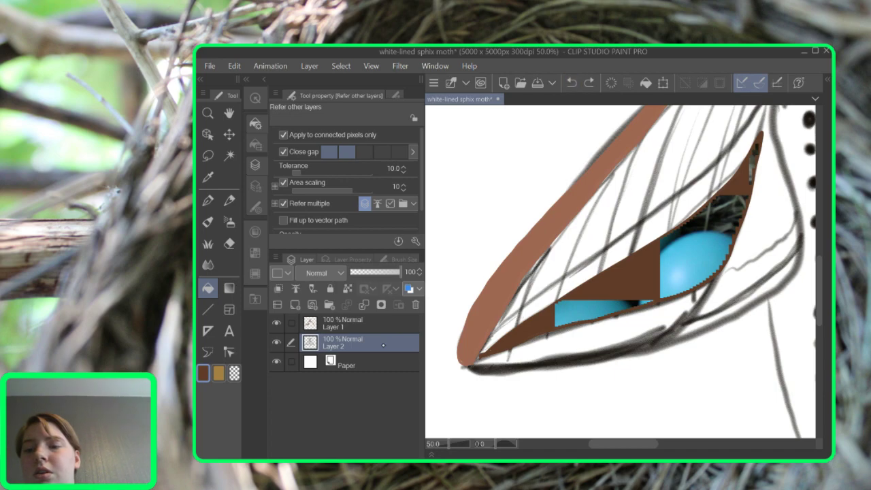
{"action": "left_click_drag", "start_coordinate": [383, 346], "coordinate": [392, 321]}
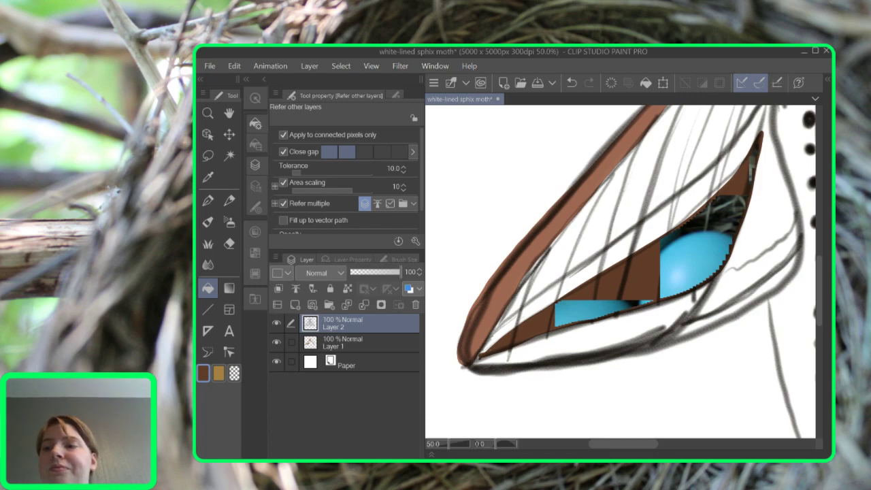
{"action": "key", "text": "b"}
{"action": "mouse_move", "coordinate": [508, 330]}
{"action": "left_mouse_down"}
{"action": "mouse_move", "coordinate": [708, 168]}
{"action": "mouse_move", "coordinate": [764, 112]}
{"action": "left_mouse_up"}
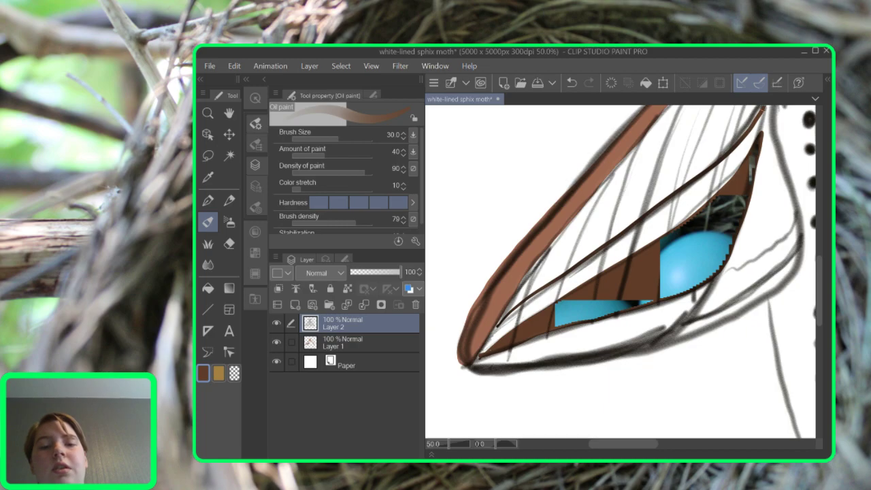
{"action": "left_click_drag", "start_coordinate": [654, 225], "coordinate": [632, 290]}
{"action": "scroll", "coordinate": [721, 286], "scroll_direction": "down", "scroll_amount": 2}
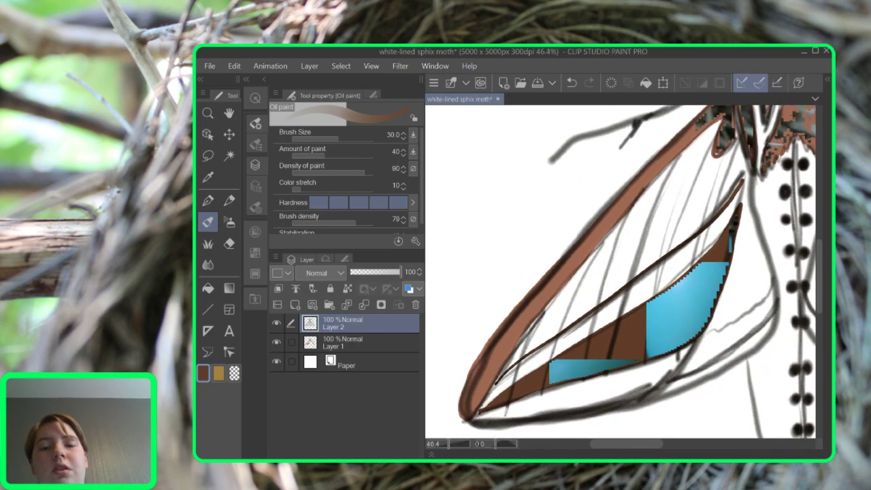
{"action": "left_click_drag", "start_coordinate": [644, 271], "coordinate": [620, 273]}
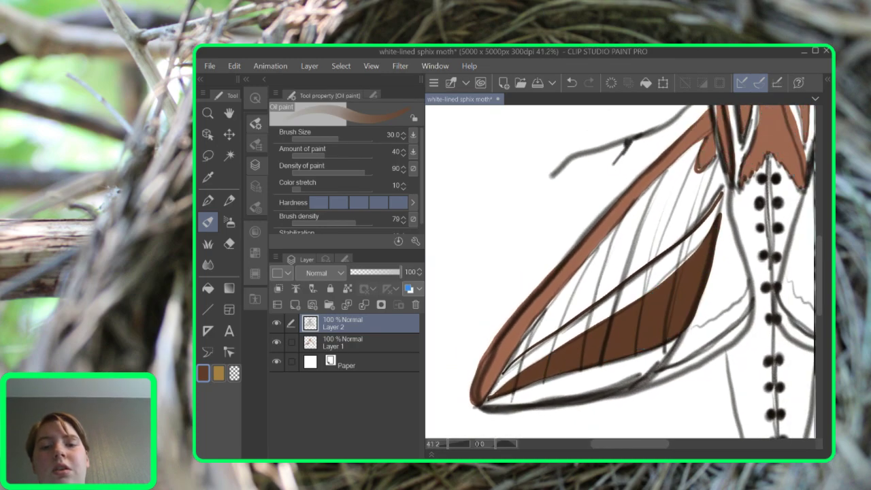
{"action": "key", "text": "ctrl+z"}
{"action": "mouse_move", "coordinate": [485, 400]}
{"action": "left_mouse_down"}
{"action": "mouse_move", "coordinate": [710, 233]}
{"action": "mouse_move", "coordinate": [729, 187]}
{"action": "mouse_move", "coordinate": [716, 163]}
{"action": "mouse_move", "coordinate": [707, 168]}
{"action": "left_mouse_up"}
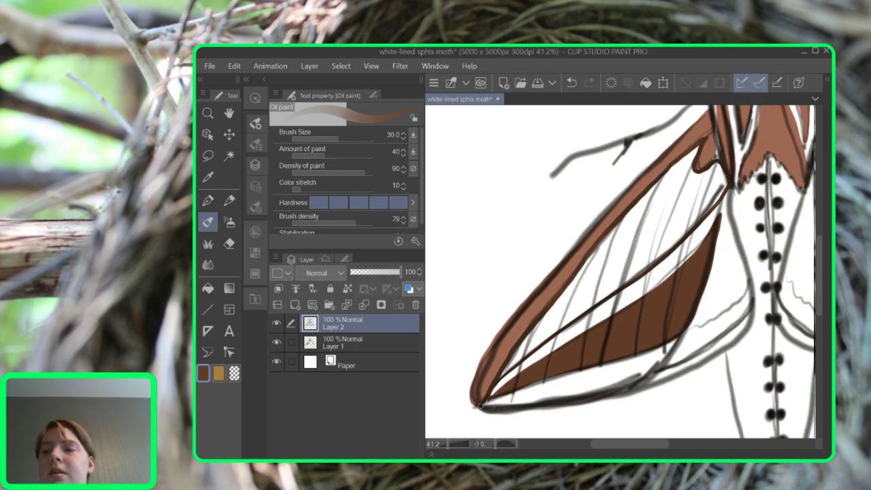
{"action": "left_click", "coordinate": [209, 289]}
{"action": "left_click", "coordinate": [277, 342]}
{"action": "left_click", "coordinate": [276, 343]}
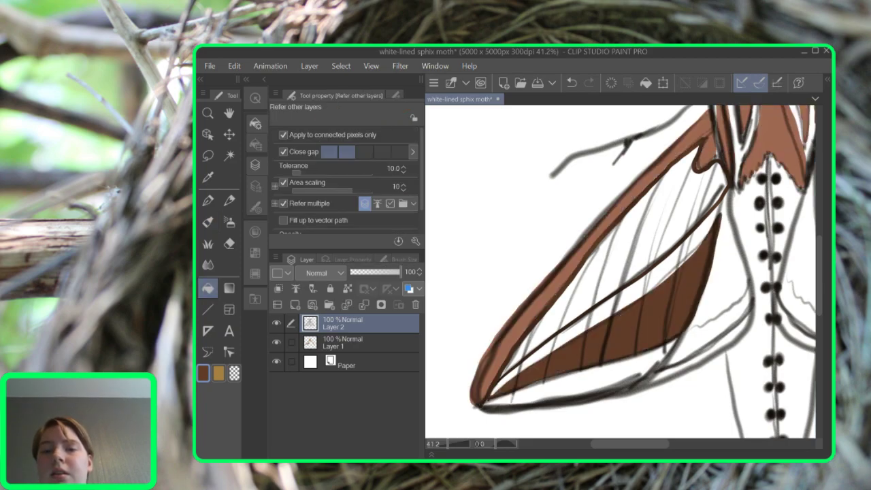
{"action": "left_click", "coordinate": [276, 324]}
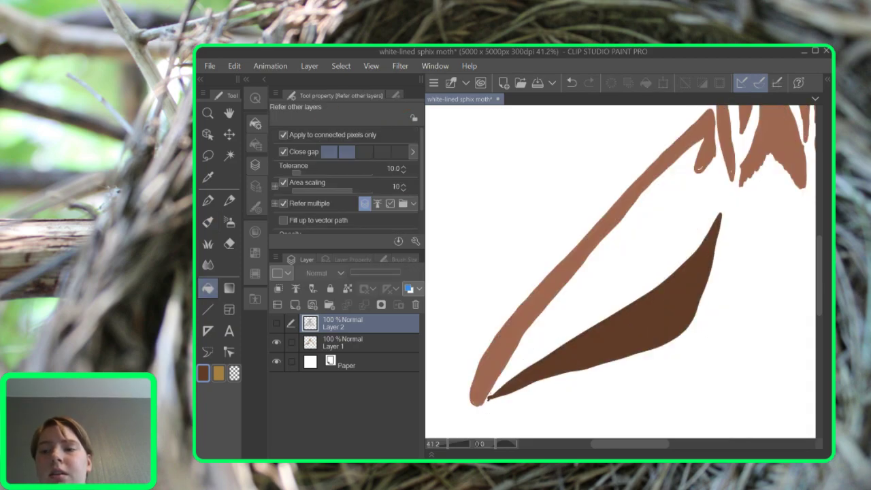
{"action": "left_click", "coordinate": [276, 342]}
{"action": "left_click", "coordinate": [276, 342]}
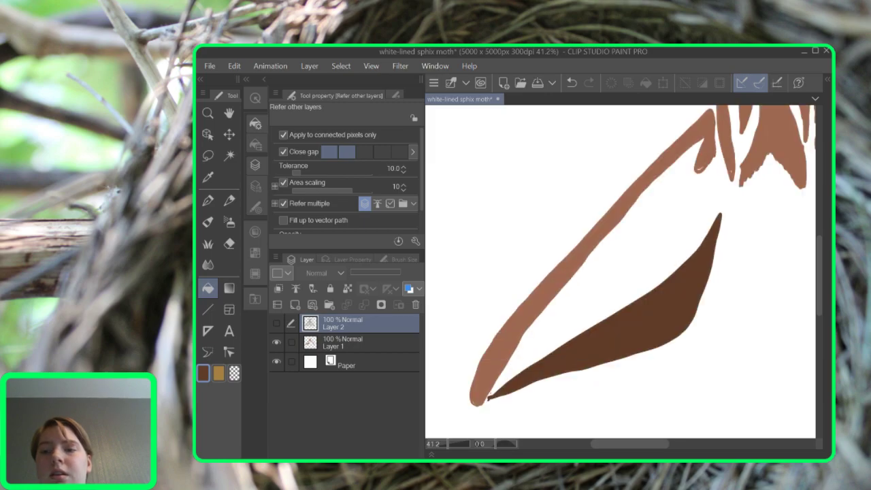
{"action": "left_click", "coordinate": [276, 323]}
{"action": "left_click", "coordinate": [573, 83]}
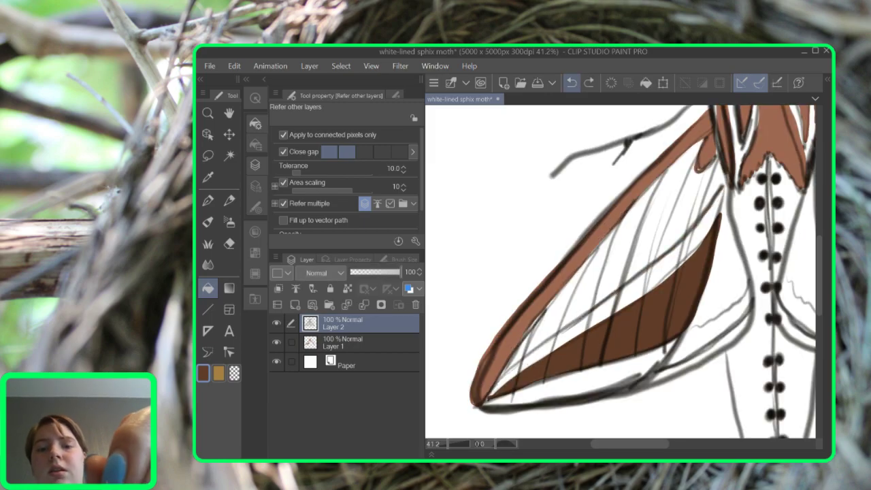
Outline the left forewing's upper panel in dark brown on Layer 1 and fill it, with the Layer 2 line art hidden
{"action": "left_click", "coordinate": [361, 342]}
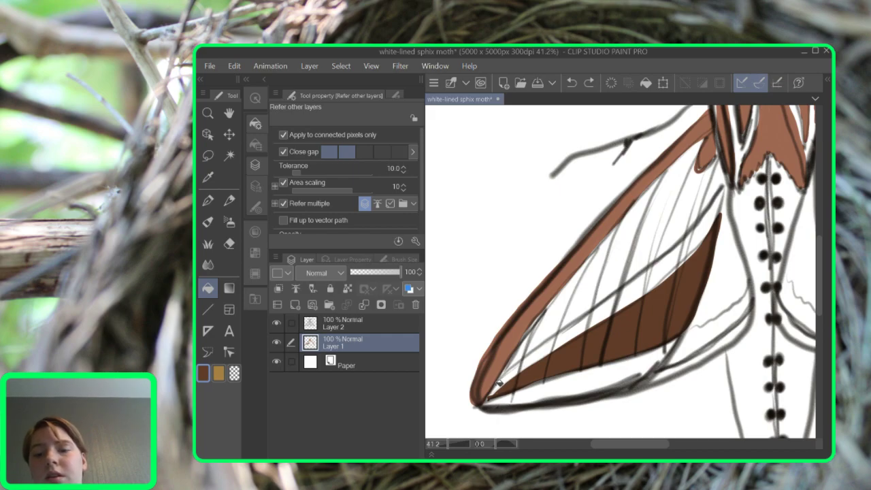
{"action": "key", "text": "b"}
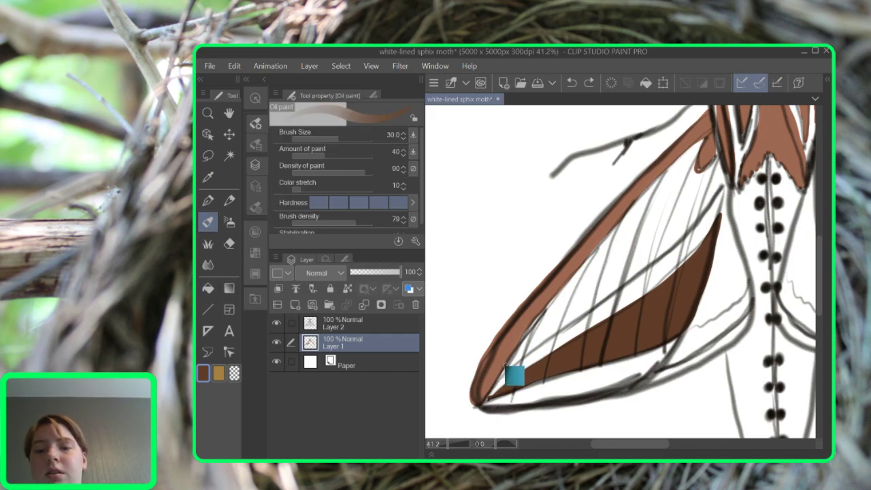
{"action": "mouse_move", "coordinate": [703, 234]}
{"action": "left_mouse_down"}
{"action": "mouse_move", "coordinate": [637, 274]}
{"action": "mouse_move", "coordinate": [506, 363]}
{"action": "mouse_move", "coordinate": [486, 403]}
{"action": "mouse_move", "coordinate": [514, 370]}
{"action": "mouse_move", "coordinate": [646, 272]}
{"action": "mouse_move", "coordinate": [686, 231]}
{"action": "mouse_move", "coordinate": [729, 169]}
{"action": "mouse_move", "coordinate": [717, 151]}
{"action": "mouse_move", "coordinate": [710, 169]}
{"action": "mouse_move", "coordinate": [697, 171]}
{"action": "mouse_move", "coordinate": [705, 139]}
{"action": "mouse_move", "coordinate": [603, 241]}
{"action": "mouse_move", "coordinate": [490, 387]}
{"action": "left_mouse_up"}
{"action": "left_click", "coordinate": [572, 82]}
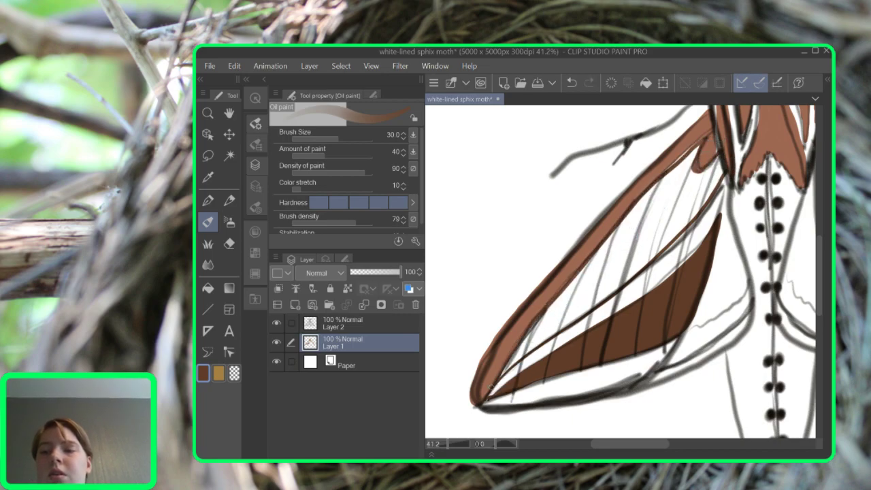
{"action": "left_click", "coordinate": [277, 324]}
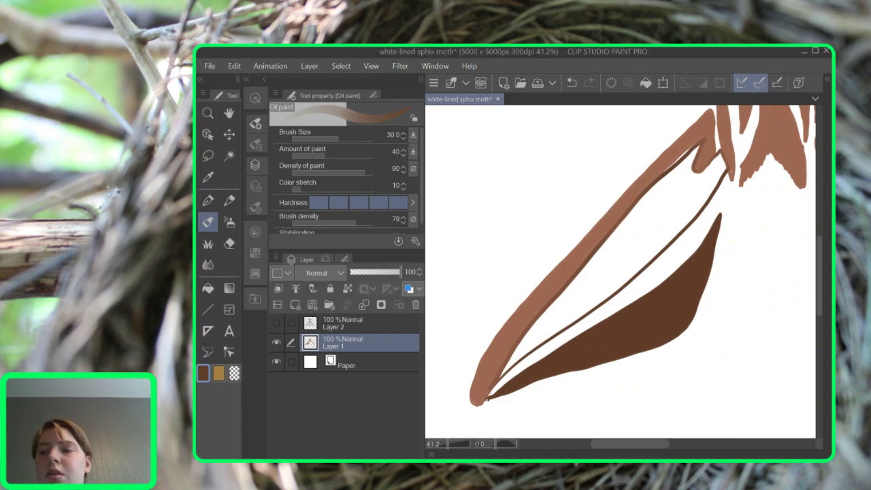
{"action": "key", "text": "g"}
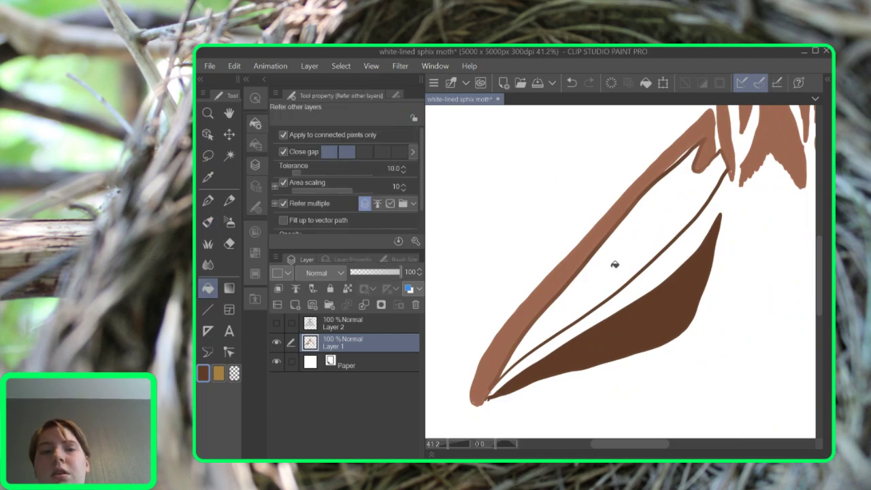
{"action": "left_click", "coordinate": [616, 265]}
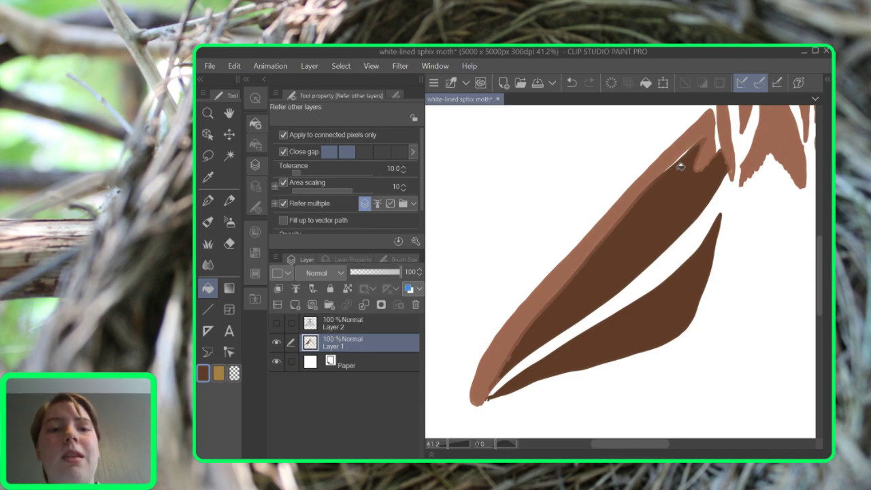
Paint over the white gaps between the upper panel and the leading-edge band with Oil paint, and show Layer 2 again
{"action": "key", "text": "b"}
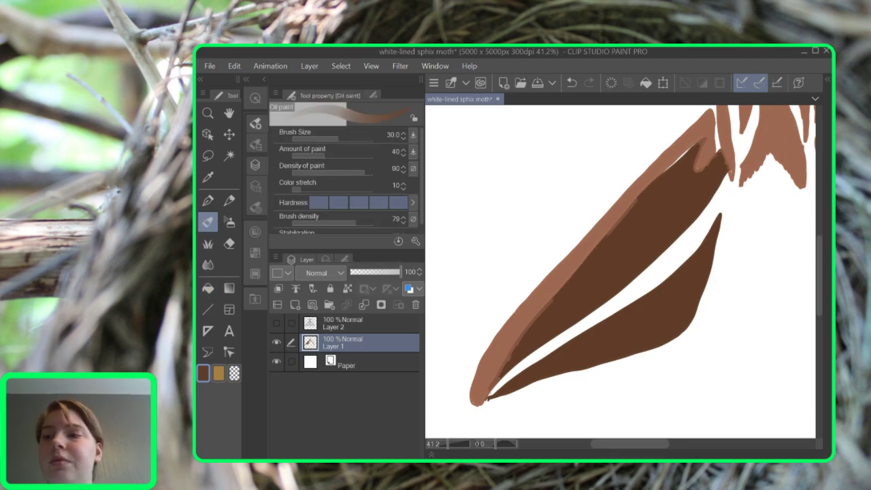
{"action": "mouse_move", "coordinate": [683, 156]}
{"action": "left_mouse_down"}
{"action": "mouse_move", "coordinate": [666, 169]}
{"action": "mouse_move", "coordinate": [689, 148]}
{"action": "left_mouse_up"}
{"action": "mouse_move", "coordinate": [655, 183]}
{"action": "left_mouse_down"}
{"action": "mouse_move", "coordinate": [689, 154]}
{"action": "mouse_move", "coordinate": [622, 217]}
{"action": "left_mouse_up"}
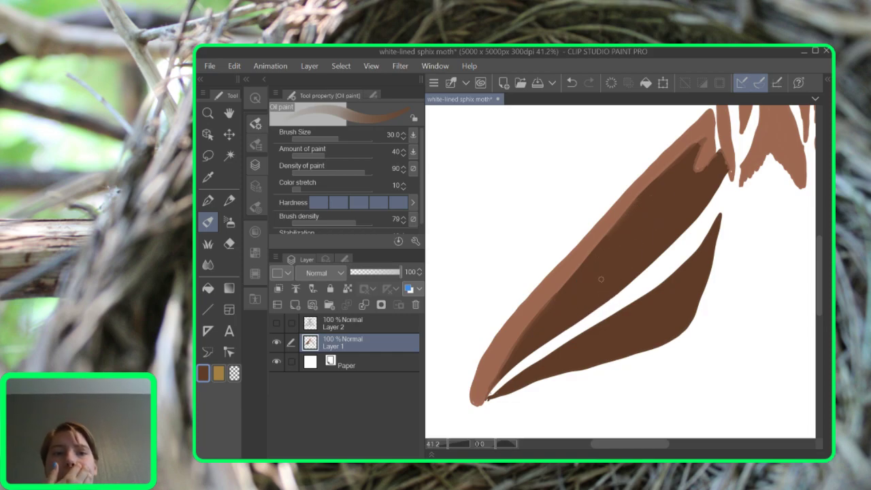
{"action": "left_click", "coordinate": [275, 323]}
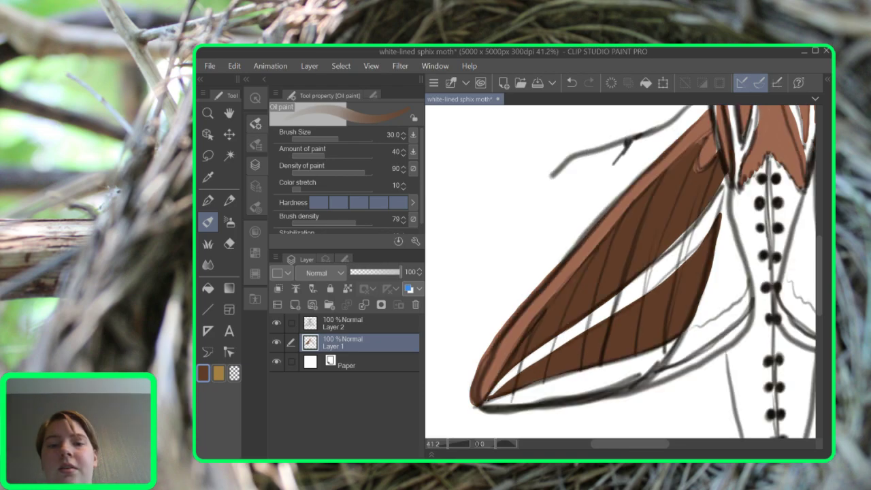
Outline the upper and lower panels of the right forewing in dark brown on Layer 1 with Oil paint
{"action": "left_click_drag", "start_coordinate": [736, 286], "coordinate": [518, 264]}
{"action": "left_click_drag", "start_coordinate": [633, 272], "coordinate": [508, 272]}
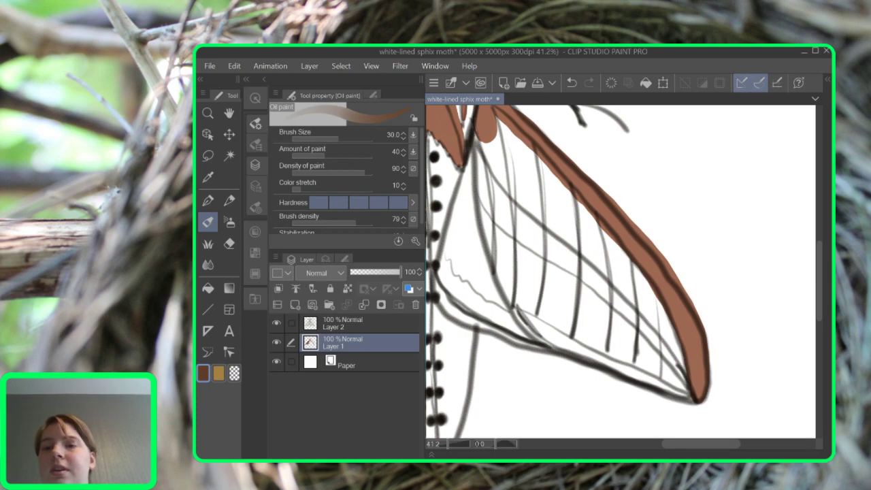
{"action": "mouse_move", "coordinate": [477, 189]}
{"action": "left_mouse_down"}
{"action": "mouse_move", "coordinate": [509, 231]}
{"action": "mouse_move", "coordinate": [650, 335]}
{"action": "left_mouse_up"}
{"action": "left_click", "coordinate": [572, 82]}
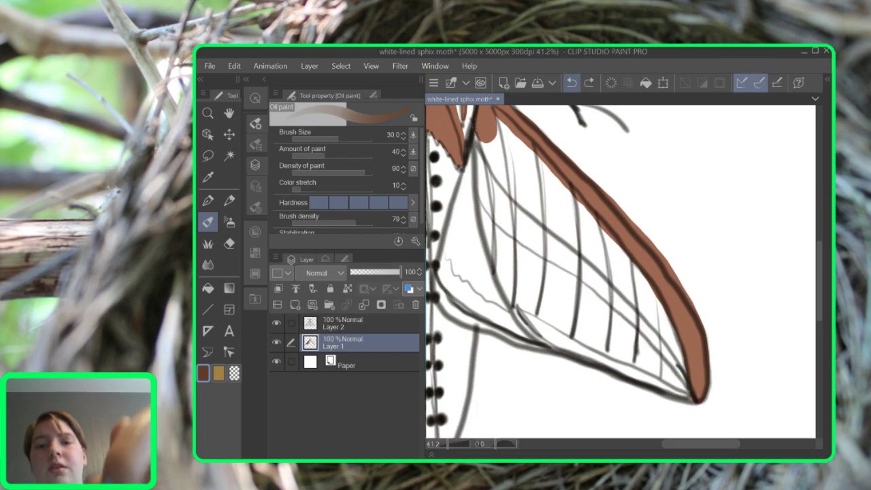
{"action": "mouse_move", "coordinate": [488, 205]}
{"action": "left_mouse_down"}
{"action": "mouse_move", "coordinate": [625, 314]}
{"action": "mouse_move", "coordinate": [689, 393]}
{"action": "mouse_move", "coordinate": [509, 304]}
{"action": "mouse_move", "coordinate": [478, 222]}
{"action": "mouse_move", "coordinate": [475, 187]}
{"action": "mouse_move", "coordinate": [489, 174]}
{"action": "mouse_move", "coordinate": [628, 301]}
{"action": "mouse_move", "coordinate": [696, 386]}
{"action": "left_mouse_up"}
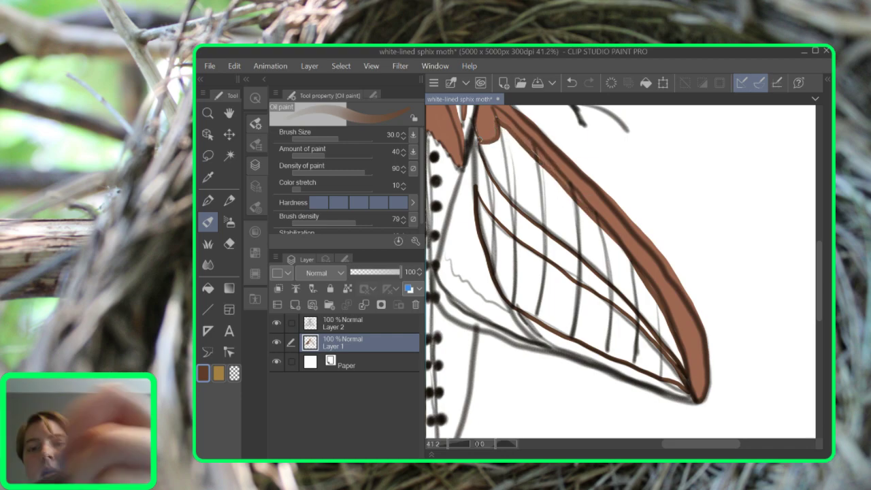
Hide the Layer 2 line art and fill both right forewing panels with dark brown on Layer 1
{"action": "left_click", "coordinate": [276, 322]}
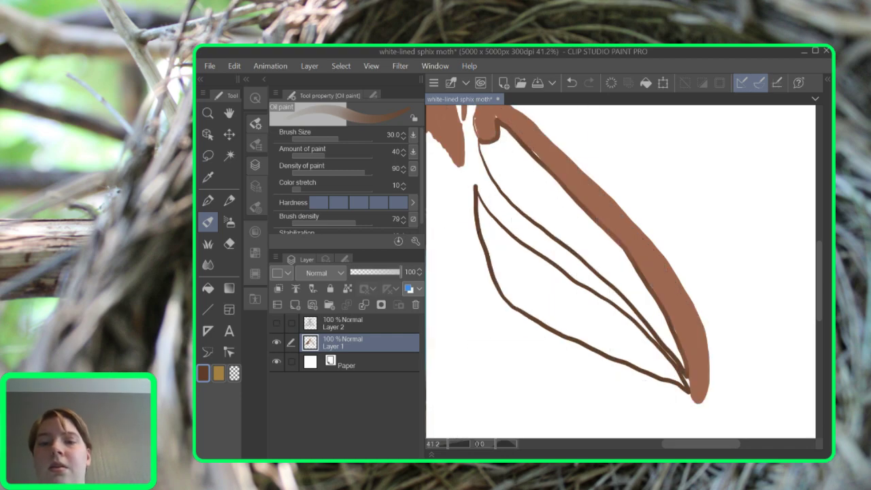
{"action": "key", "text": "g"}
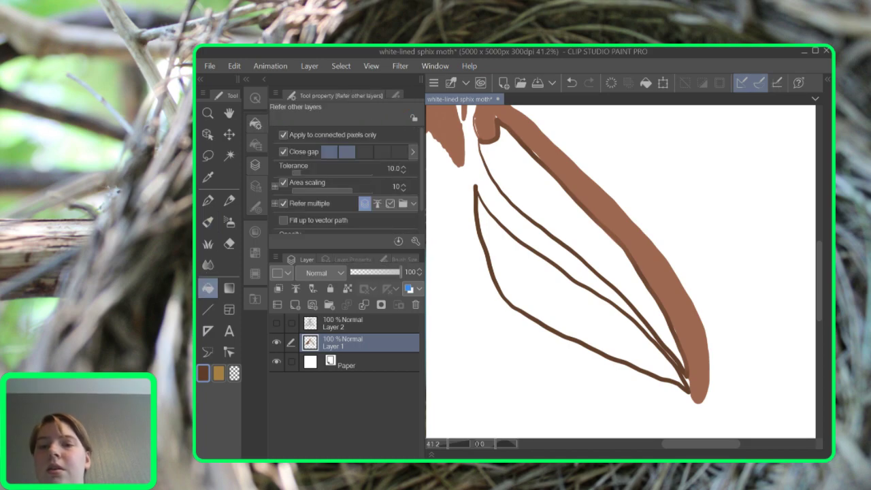
{"action": "left_click", "coordinate": [560, 212]}
{"action": "left_click", "coordinate": [549, 294]}
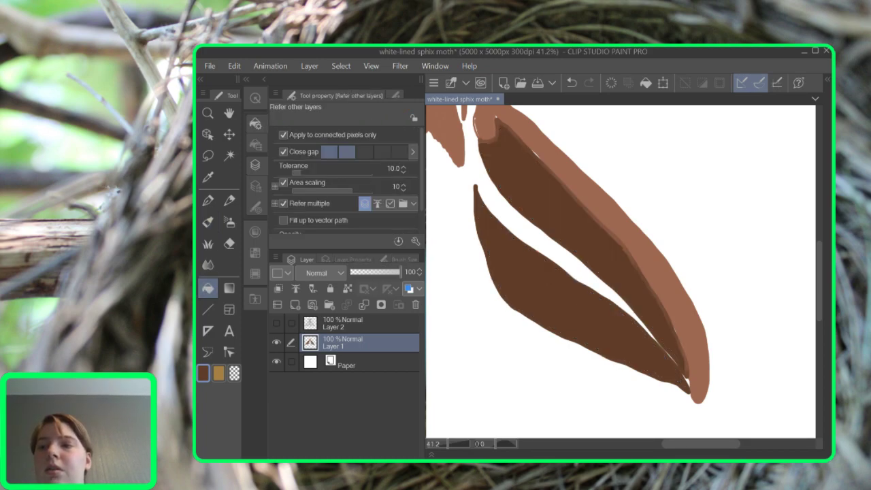
Paint over the white gaps along the right forewing panels with Oil paint and show Layer 2 again
{"action": "key", "text": "b"}
{"action": "left_click_drag", "start_coordinate": [685, 372], "coordinate": [688, 384]}
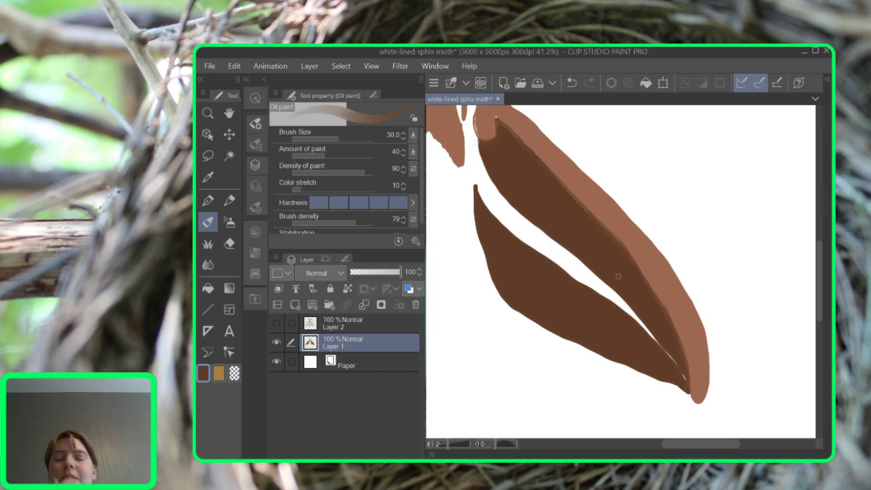
{"action": "left_click", "coordinate": [277, 323]}
{"action": "left_click_drag", "start_coordinate": [545, 265], "coordinate": [692, 392]}
{"action": "scroll", "coordinate": [681, 265], "scroll_direction": "down", "scroll_amount": 1}
{"action": "scroll", "coordinate": [671, 292], "scroll_direction": "down", "scroll_amount": 1}
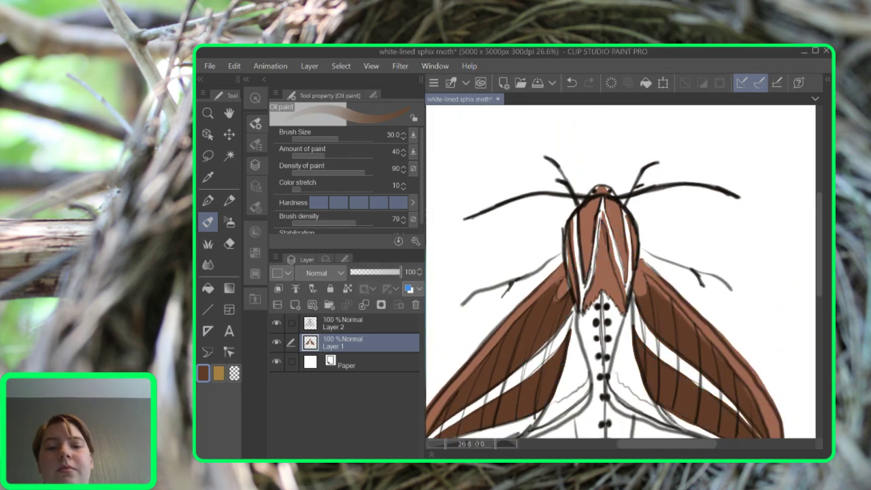
Outline the wavy-edged band on both hindwings in near-black (RGB 17, 11, 8) on Layer 1, redrawing the left band's upper edge
{"action": "left_click_drag", "start_coordinate": [670, 291], "coordinate": [646, 179]}
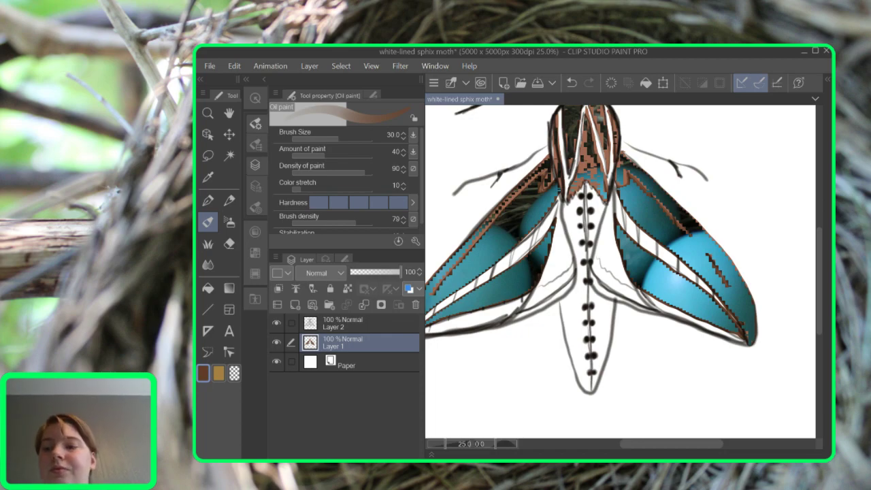
{"action": "left_click", "coordinate": [256, 271]}
{"action": "left_click", "coordinate": [316, 223]}
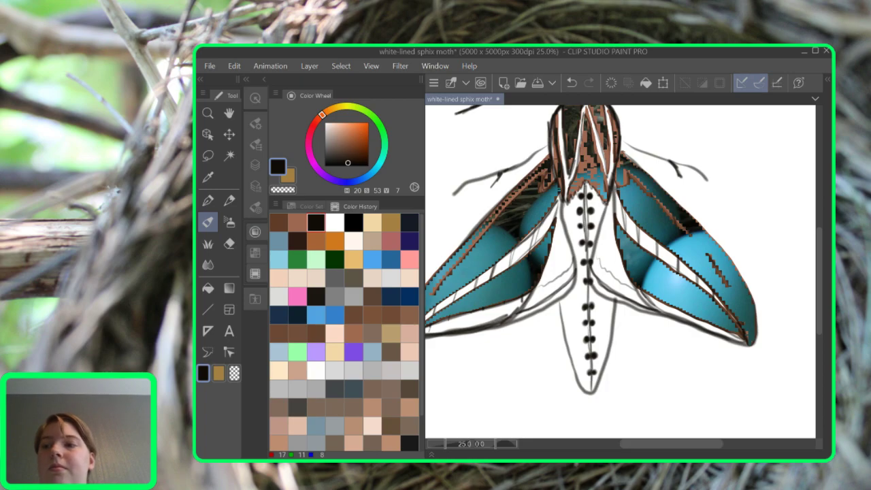
{"action": "scroll", "coordinate": [562, 285], "scroll_direction": "up", "scroll_amount": 4}
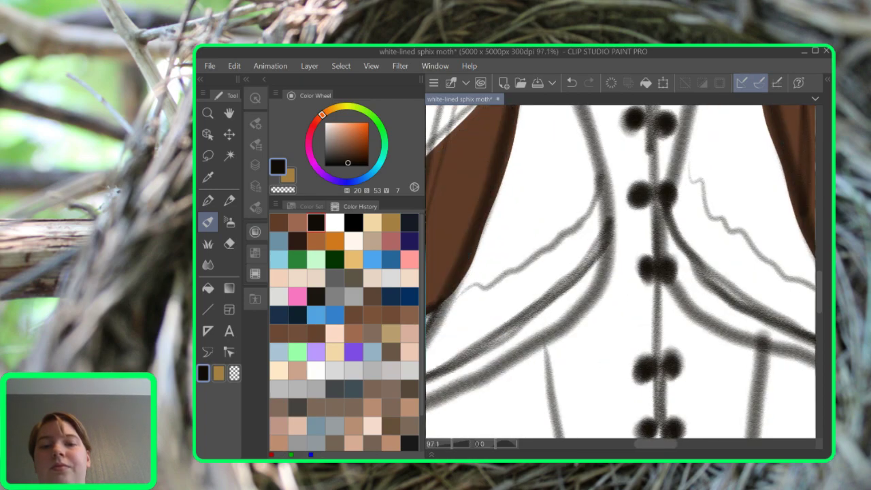
{"action": "scroll", "coordinate": [620, 272], "scroll_direction": "down", "scroll_amount": 3}
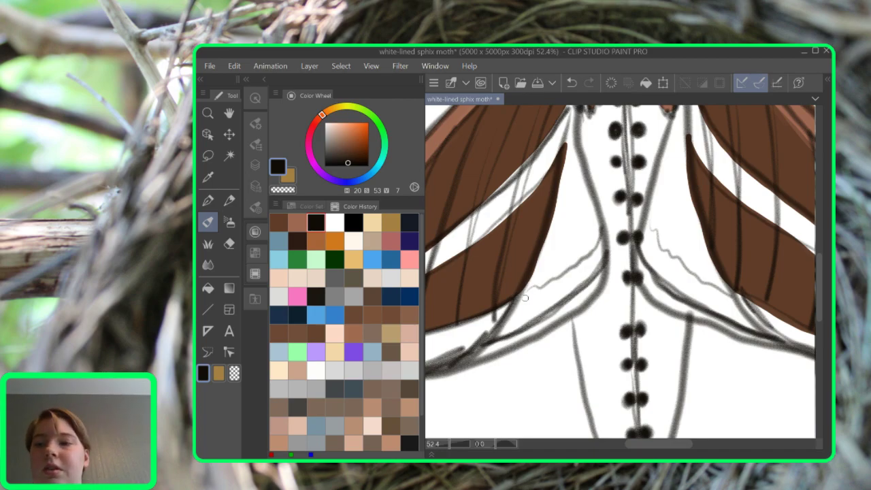
{"action": "left_click", "coordinate": [256, 165]}
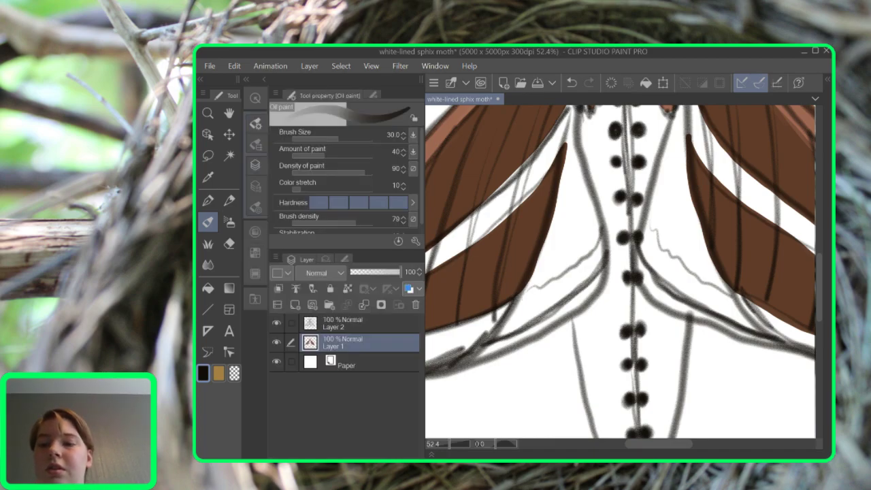
{"action": "mouse_move", "coordinate": [484, 343]}
{"action": "left_mouse_down"}
{"action": "mouse_move", "coordinate": [529, 292]}
{"action": "mouse_move", "coordinate": [583, 263]}
{"action": "mouse_move", "coordinate": [605, 231]}
{"action": "mouse_move", "coordinate": [607, 263]}
{"action": "mouse_move", "coordinate": [584, 290]}
{"action": "mouse_move", "coordinate": [486, 345]}
{"action": "left_mouse_up"}
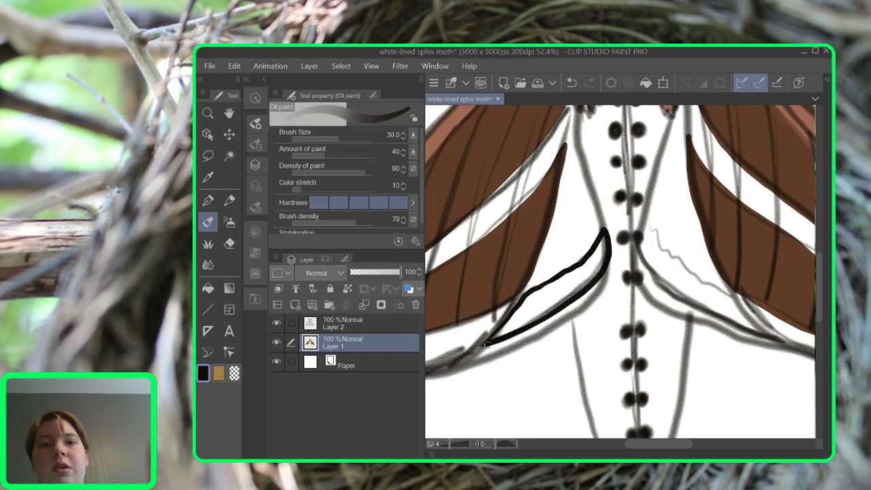
{"action": "key", "text": "ctrl+z"}
{"action": "mouse_move", "coordinate": [512, 305]}
{"action": "left_mouse_down"}
{"action": "mouse_move", "coordinate": [600, 247]}
{"action": "mouse_move", "coordinate": [606, 255]}
{"action": "mouse_move", "coordinate": [555, 310]}
{"action": "mouse_move", "coordinate": [490, 337]}
{"action": "mouse_move", "coordinate": [523, 304]}
{"action": "mouse_move", "coordinate": [442, 295]}
{"action": "left_mouse_up"}
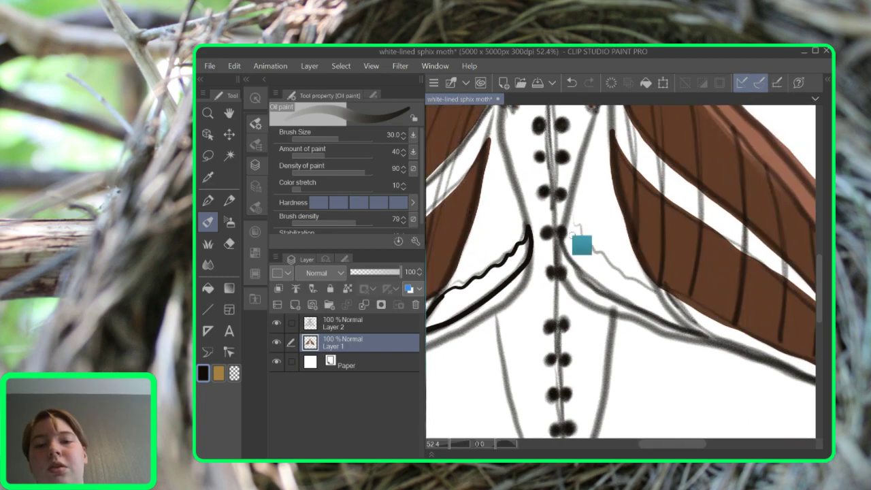
{"action": "mouse_move", "coordinate": [572, 218]}
{"action": "left_mouse_down"}
{"action": "mouse_move", "coordinate": [564, 248]}
{"action": "mouse_move", "coordinate": [591, 284]}
{"action": "mouse_move", "coordinate": [681, 326]}
{"action": "mouse_move", "coordinate": [572, 220]}
{"action": "mouse_move", "coordinate": [643, 219]}
{"action": "mouse_move", "coordinate": [620, 208]}
{"action": "left_mouse_up"}
Fill both hindwing bands with near-black while the Layer 2 line art is hidden, and show Layer 2 again
{"action": "left_click", "coordinate": [277, 322]}
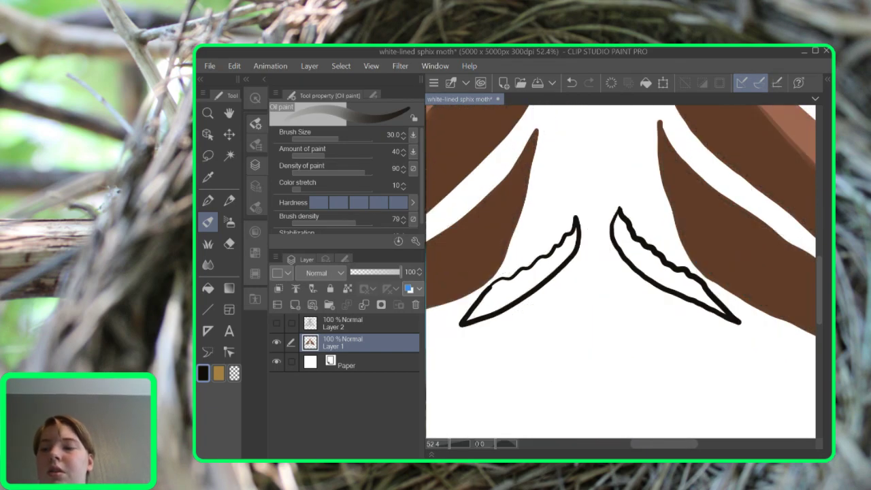
{"action": "left_click", "coordinate": [208, 288]}
{"action": "left_click", "coordinate": [524, 276]}
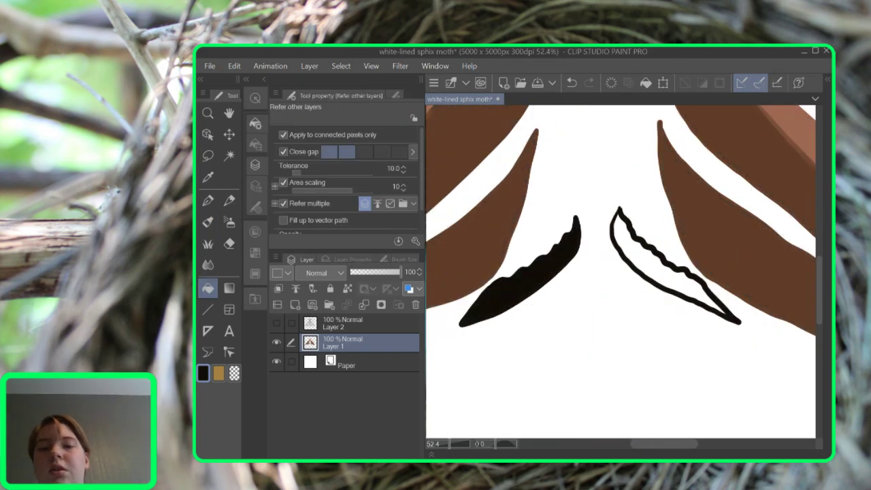
{"action": "left_click", "coordinate": [674, 272]}
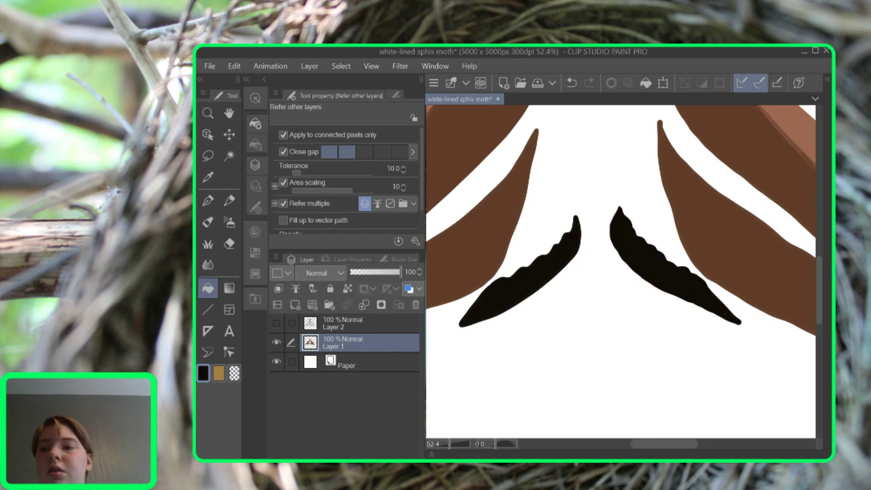
{"action": "left_click", "coordinate": [208, 222]}
{"action": "left_click", "coordinate": [276, 322]}
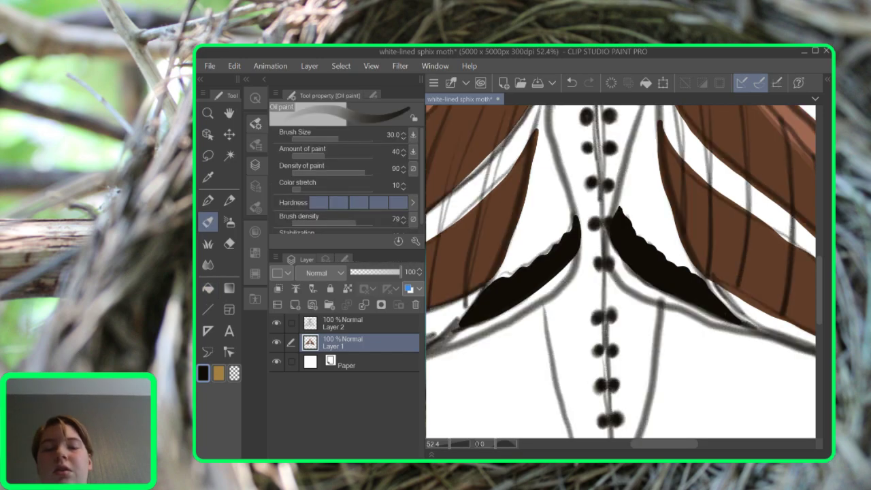
Set the painting colour to light pink (RGB 255, 153, 153) for the Oil paint brush
{"action": "scroll", "coordinate": [621, 272], "scroll_direction": "down", "scroll_amount": 3}
{"action": "left_click_drag", "start_coordinate": [621, 273], "coordinate": [660, 240]}
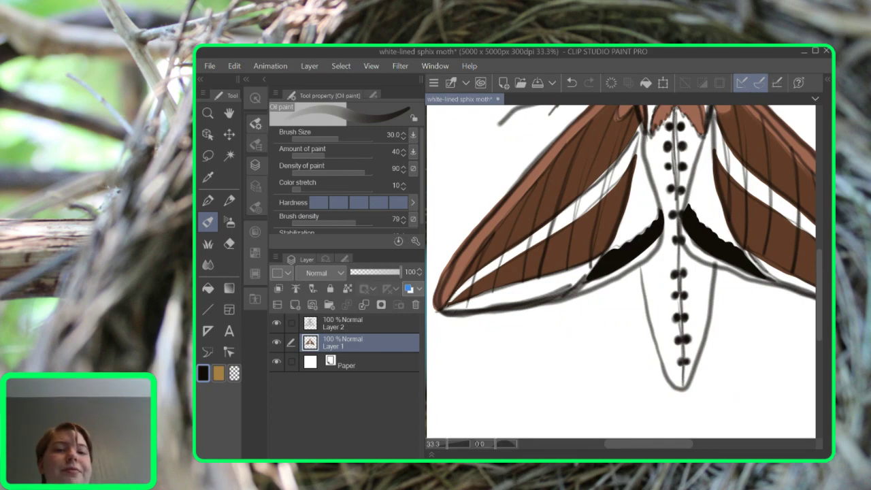
{"action": "left_click", "coordinate": [255, 232]}
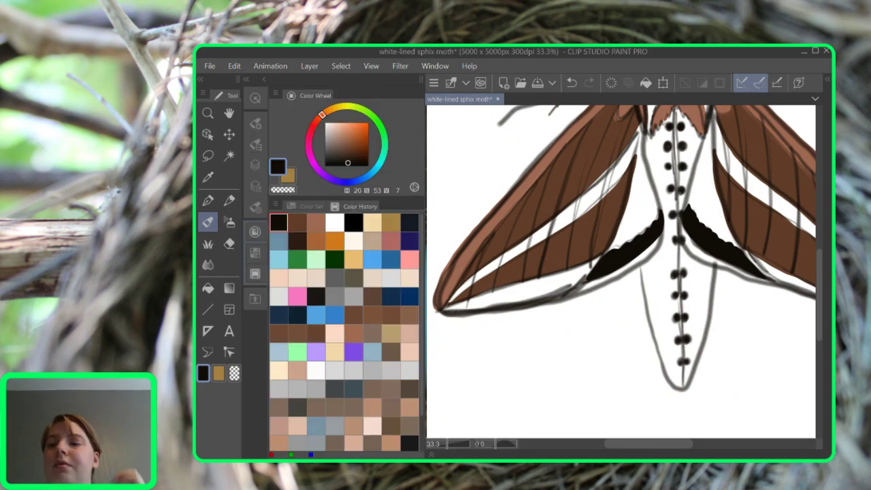
{"action": "left_click", "coordinate": [410, 259]}
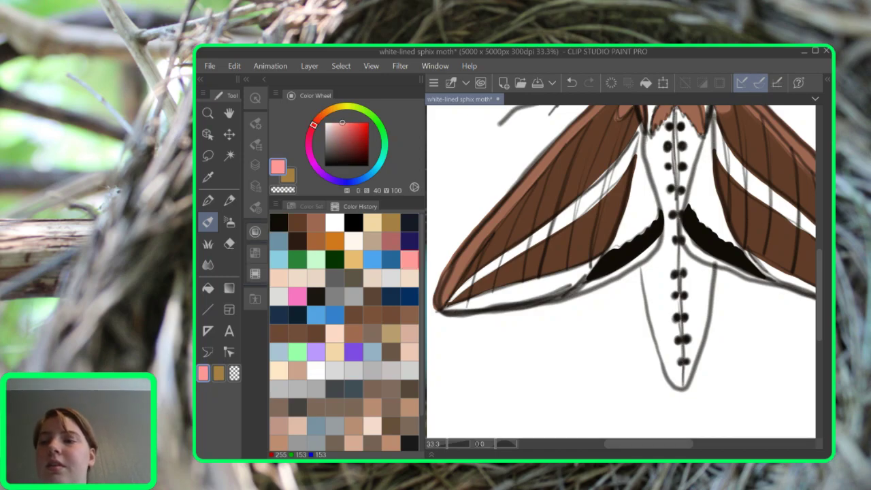
{"action": "left_click_drag", "start_coordinate": [667, 252], "coordinate": [599, 300]}
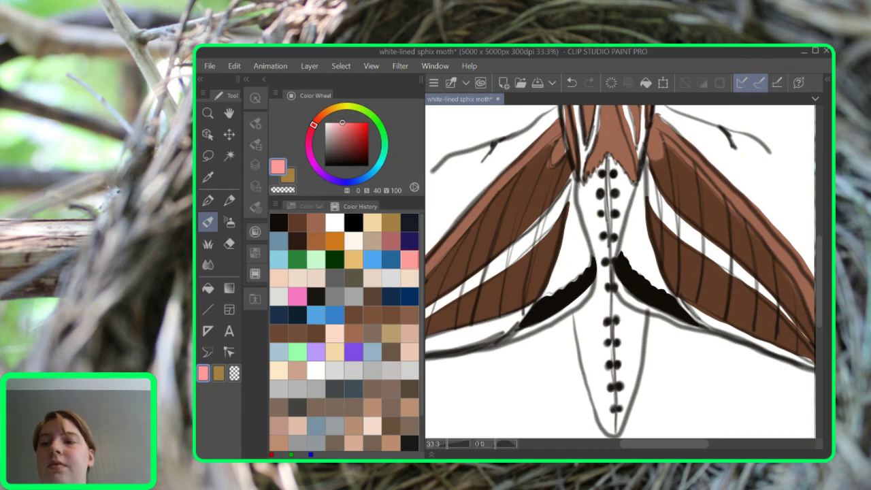
{"action": "left_click", "coordinate": [255, 124]}
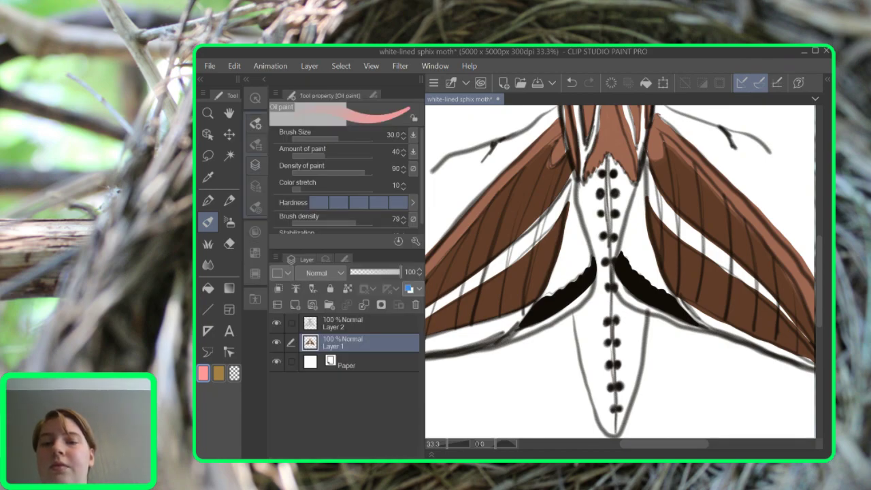
{"action": "left_click", "coordinate": [276, 323]}
{"action": "left_click", "coordinate": [276, 342]}
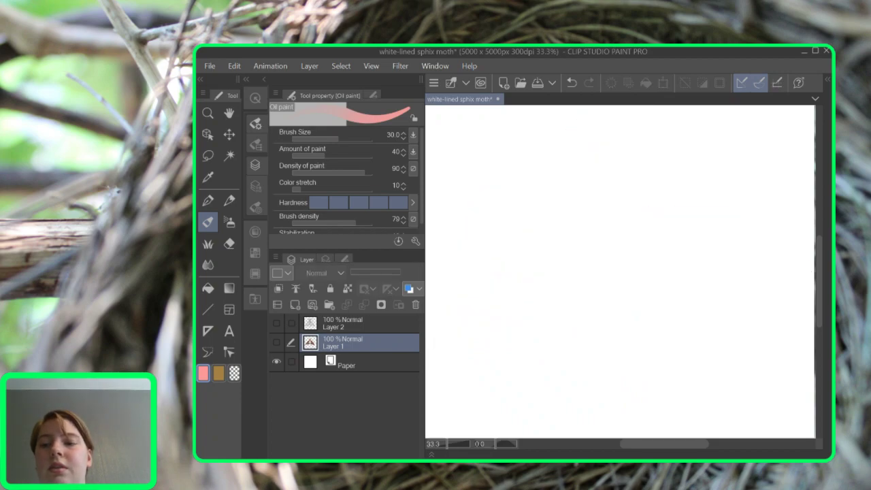
{"action": "left_click", "coordinate": [276, 342]}
{"action": "left_click", "coordinate": [276, 323]}
Outline the hindwing areas above both black bands in light pink on Layer 1, between the abdomen and forewings
{"action": "key", "text": "ctrl+plus"}
{"action": "key", "text": "ctrl+plus"}
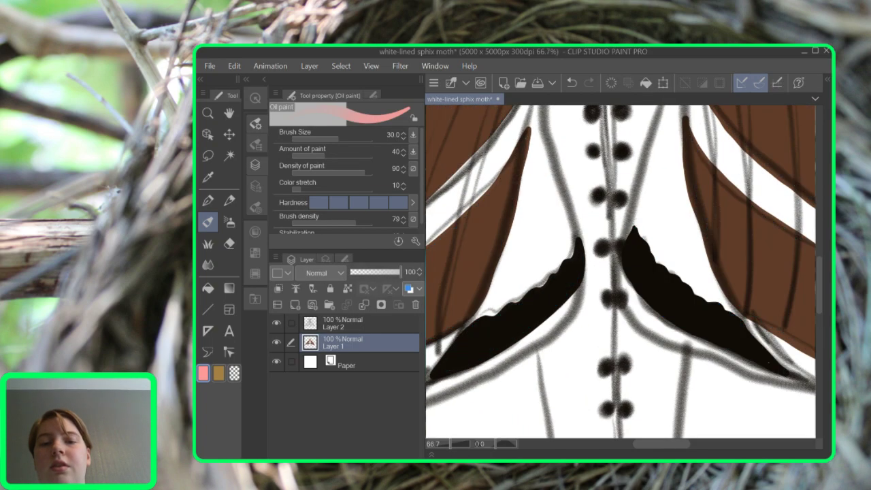
{"action": "left_click_drag", "start_coordinate": [621, 252], "coordinate": [631, 295]}
{"action": "left_click_drag", "start_coordinate": [549, 129], "coordinate": [522, 272]}
{"action": "mouse_move", "coordinate": [500, 369]}
{"action": "left_mouse_down"}
{"action": "mouse_move", "coordinate": [552, 331]}
{"action": "mouse_move", "coordinate": [583, 291]}
{"action": "mouse_move", "coordinate": [561, 131]}
{"action": "left_mouse_up"}
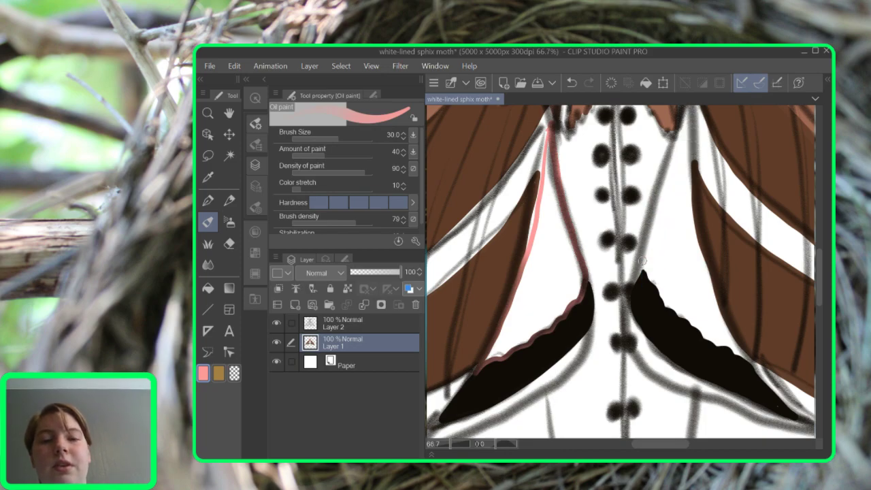
{"action": "mouse_move", "coordinate": [685, 111]}
{"action": "left_mouse_down"}
{"action": "mouse_move", "coordinate": [644, 266]}
{"action": "mouse_move", "coordinate": [668, 303]}
{"action": "mouse_move", "coordinate": [752, 362]}
{"action": "mouse_move", "coordinate": [721, 318]}
{"action": "mouse_move", "coordinate": [698, 242]}
{"action": "mouse_move", "coordinate": [696, 123]}
{"action": "left_mouse_up"}
Hide the Layer 2 line art, fill both outlined hindwing areas with light pink, and return to the Oil paint brush
{"action": "left_click", "coordinate": [276, 323]}
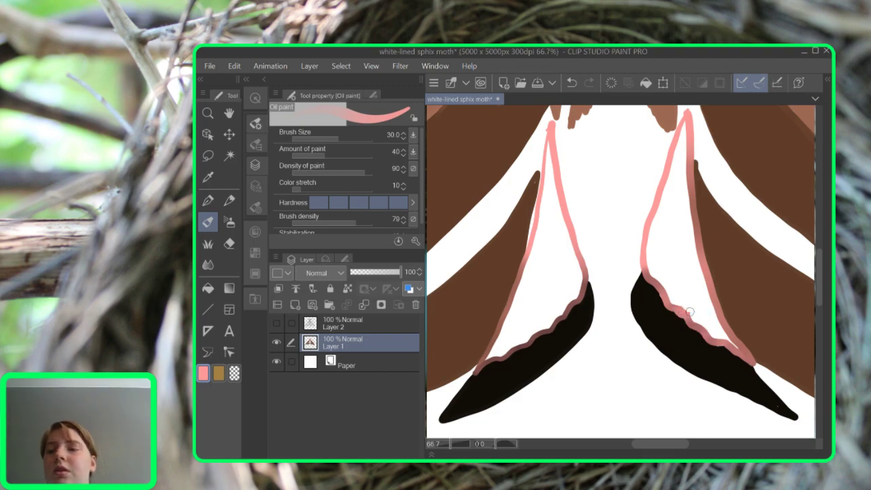
{"action": "key", "text": "g"}
{"action": "left_click", "coordinate": [545, 266]}
{"action": "left_click", "coordinate": [690, 254]}
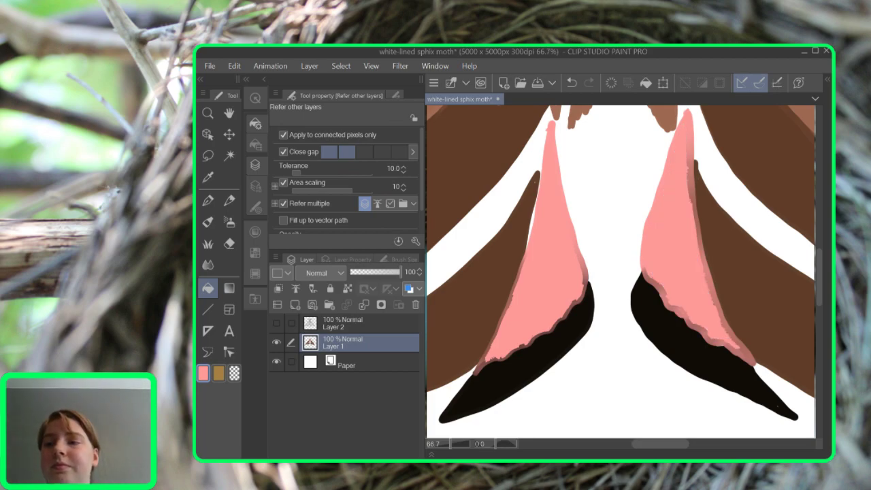
{"action": "key", "text": "b"}
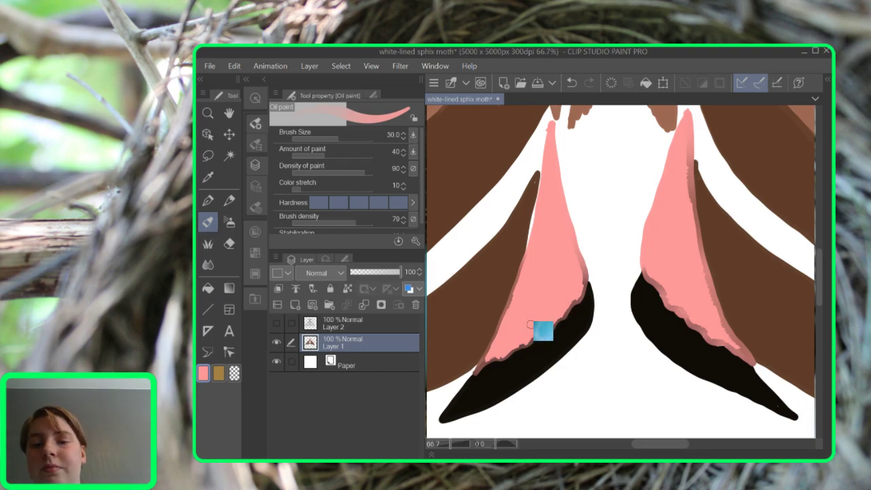
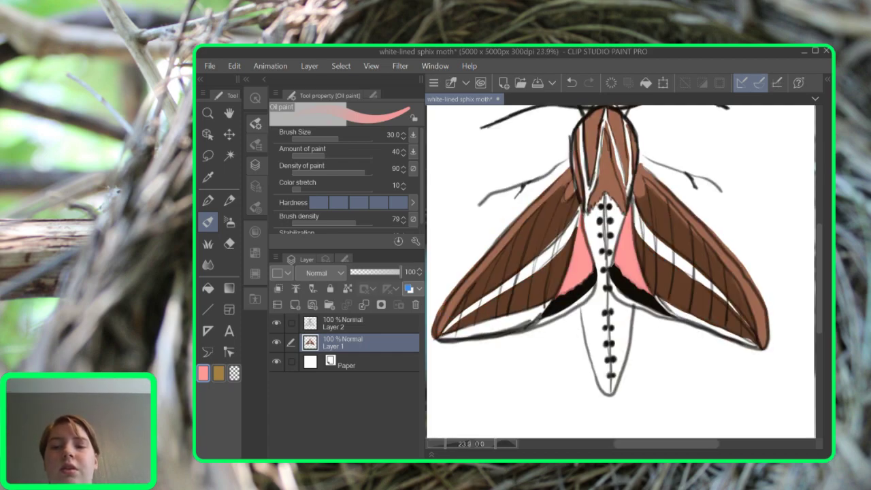
Outline the narrow white areas along the lower edges of both forewings, outside the black bands, in light purple (RGB 186, 153, 255) on Layer 1
{"action": "left_click", "coordinate": [255, 232]}
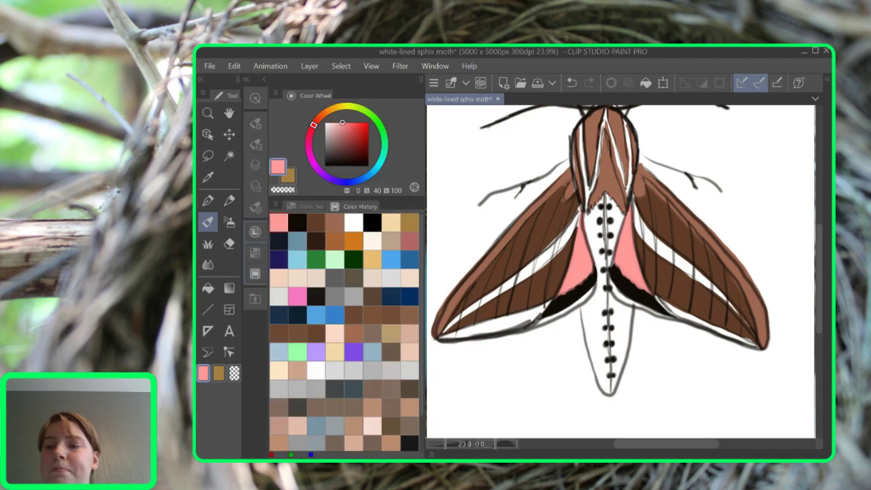
{"action": "left_click", "coordinate": [316, 352]}
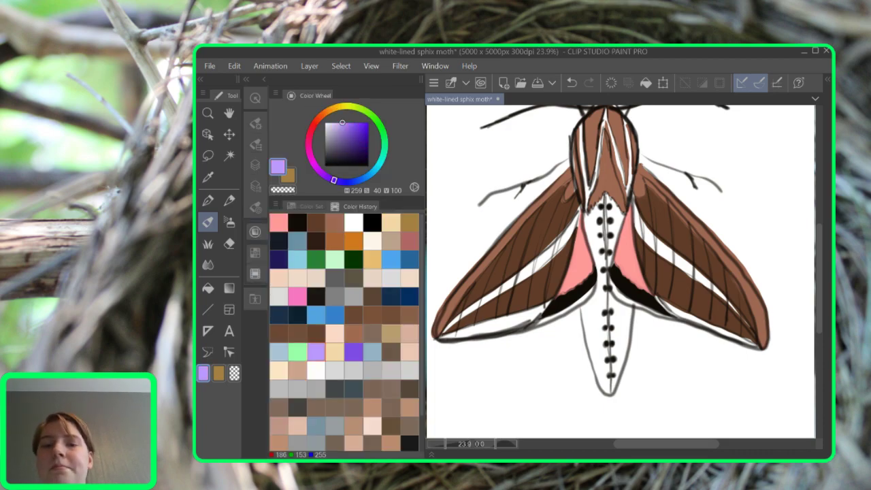
{"action": "scroll", "coordinate": [561, 313], "scroll_direction": "up", "scroll_amount": 3}
{"action": "left_click_drag", "start_coordinate": [562, 312], "coordinate": [717, 284]}
{"action": "left_click", "coordinate": [256, 165]}
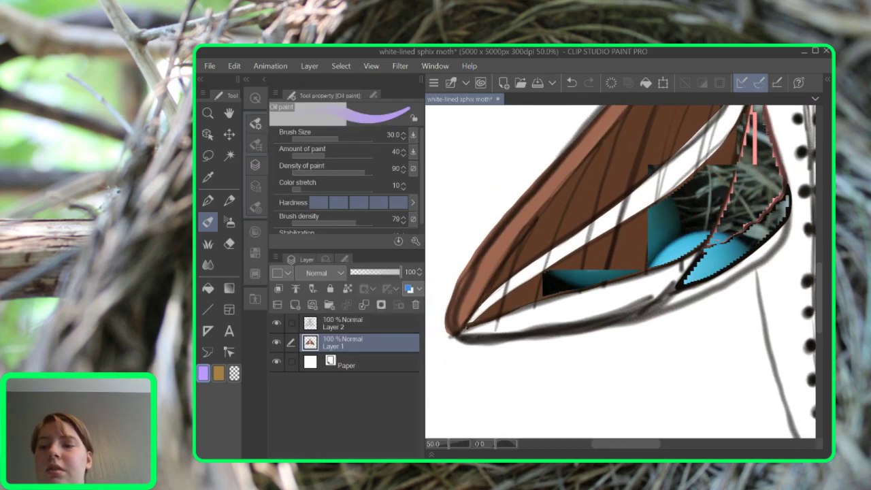
{"action": "left_click_drag", "start_coordinate": [467, 331], "coordinate": [700, 257]}
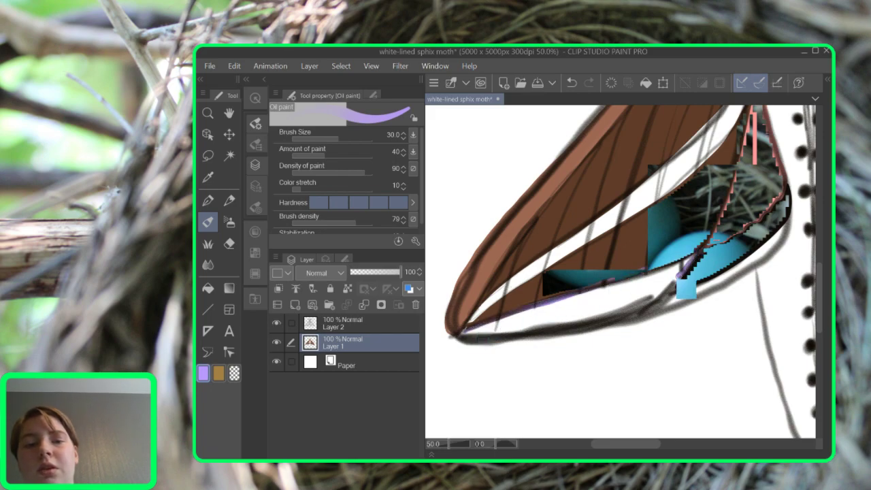
{"action": "mouse_move", "coordinate": [617, 313]}
{"action": "left_mouse_down"}
{"action": "mouse_move", "coordinate": [487, 336]}
{"action": "mouse_move", "coordinate": [479, 327]}
{"action": "left_mouse_up"}
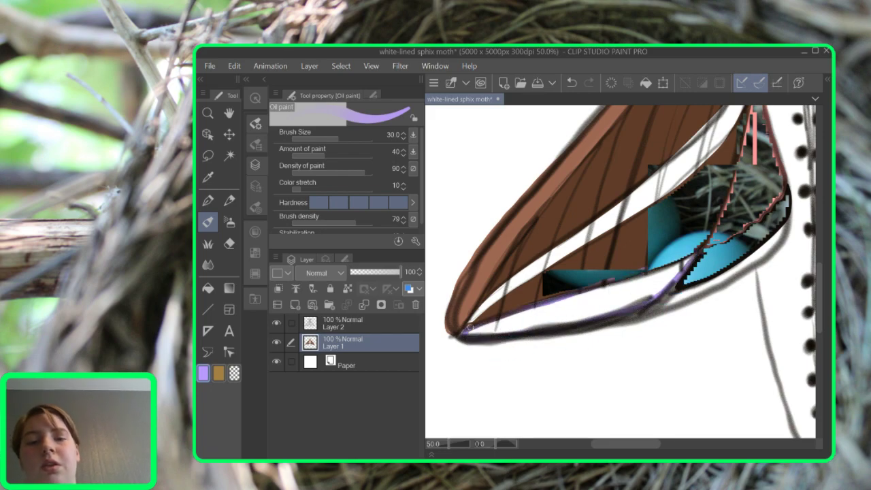
{"action": "left_click_drag", "start_coordinate": [627, 444], "coordinate": [669, 444]}
{"action": "scroll", "coordinate": [455, 240], "scroll_direction": "right", "scroll_amount": 5}
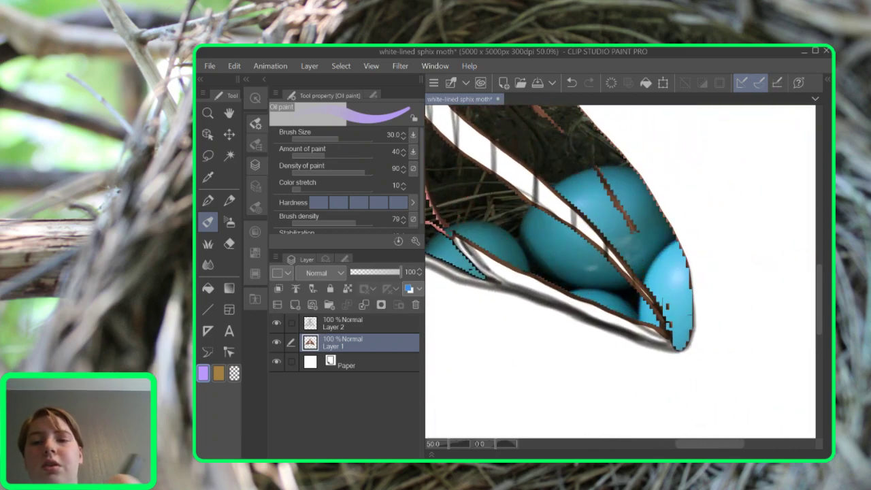
{"action": "mouse_move", "coordinate": [455, 239]}
{"action": "left_mouse_down"}
{"action": "mouse_move", "coordinate": [506, 286]}
{"action": "mouse_move", "coordinate": [668, 343]}
{"action": "mouse_move", "coordinate": [455, 240]}
{"action": "mouse_move", "coordinate": [476, 261]}
{"action": "left_mouse_up"}
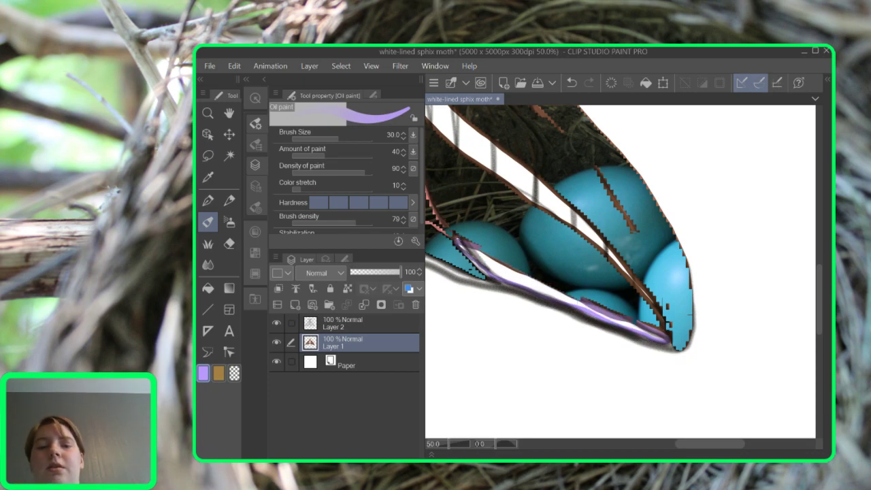
Hide the Layer 2 line art and fill both outlined lower wing-edge areas with light purple
{"action": "scroll", "coordinate": [667, 265], "scroll_direction": "down", "scroll_amount": 3}
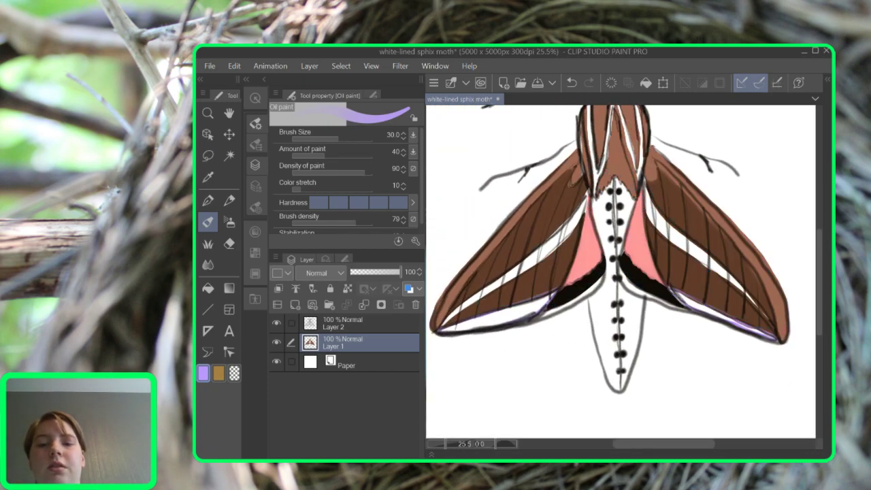
{"action": "left_click", "coordinate": [277, 323]}
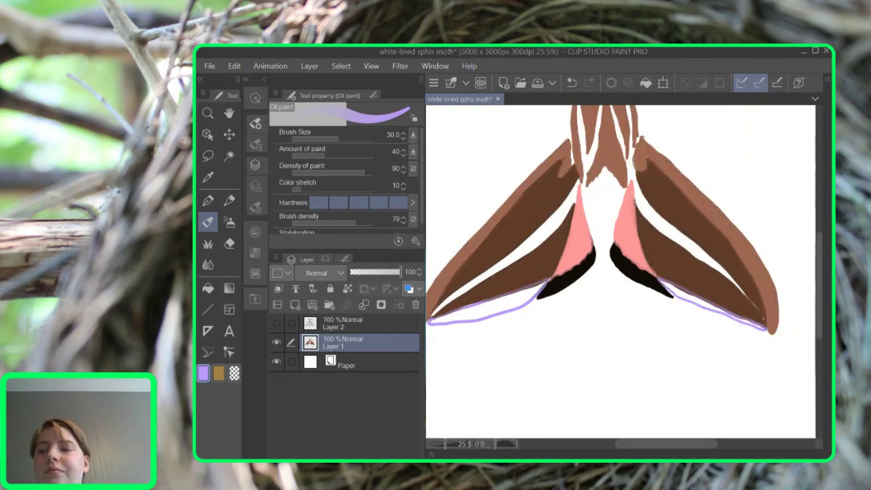
{"action": "left_click", "coordinate": [208, 289]}
{"action": "left_click", "coordinate": [498, 302]}
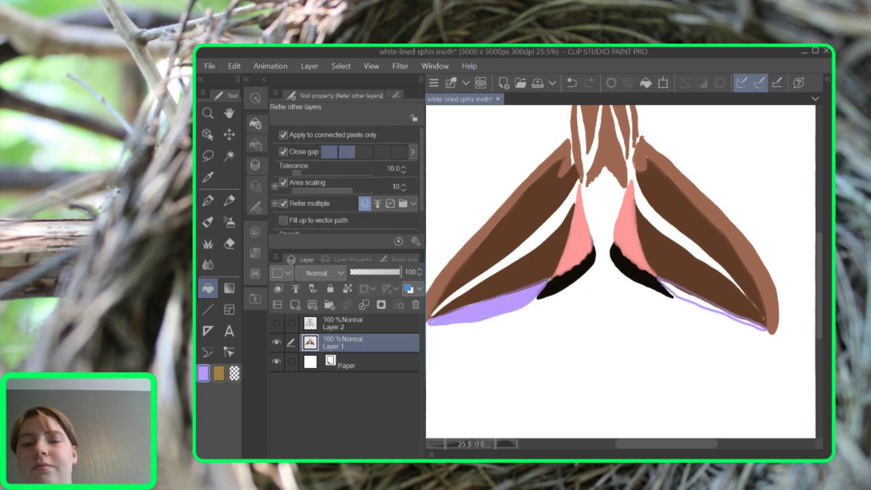
{"action": "left_click", "coordinate": [693, 290]}
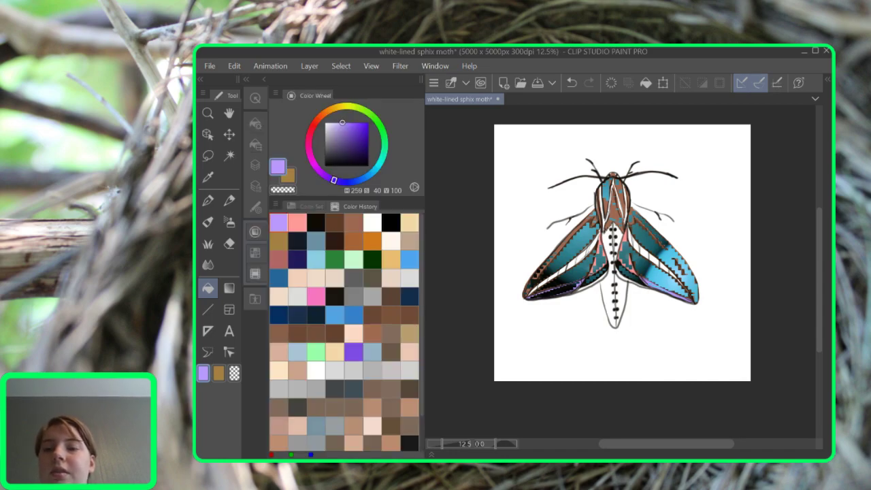
Set up the Oil paint brush with green (RGB 43, 131, 57) at size 1000, and undo a trial background stroke on Layer 1
{"action": "left_click", "coordinate": [335, 259]}
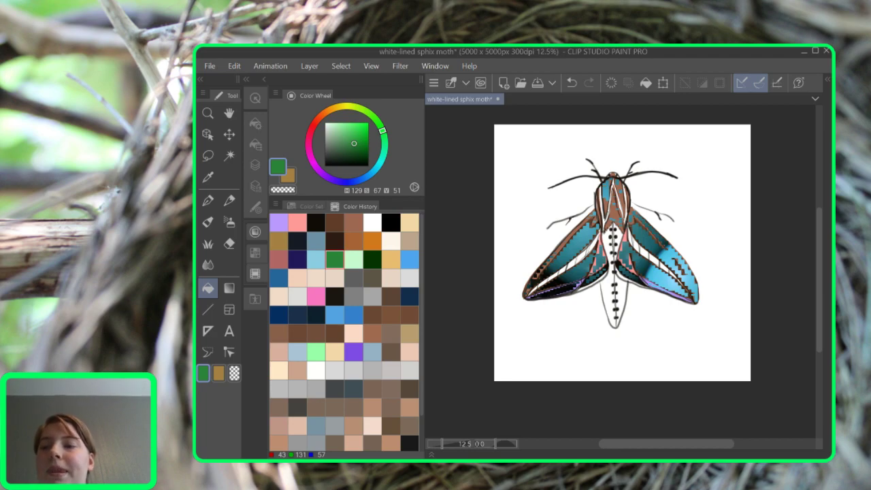
{"action": "key", "text": "b"}
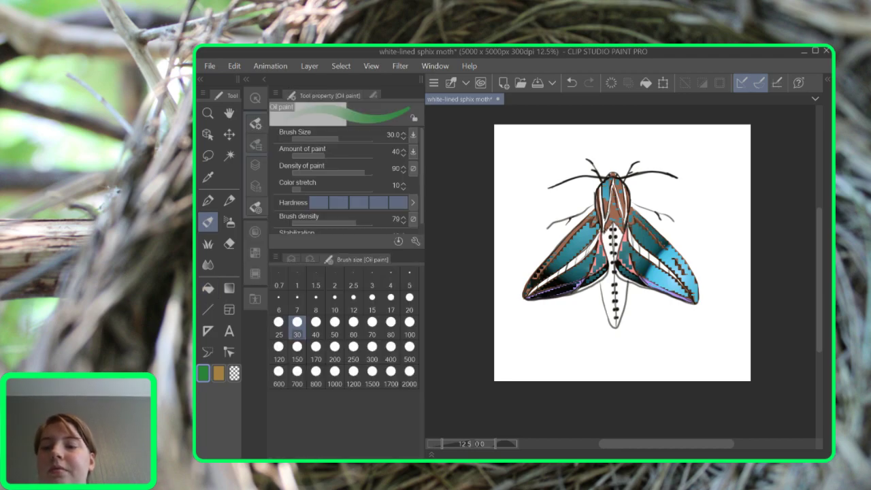
{"action": "left_click", "coordinate": [335, 352]}
{"action": "left_click", "coordinate": [335, 371]}
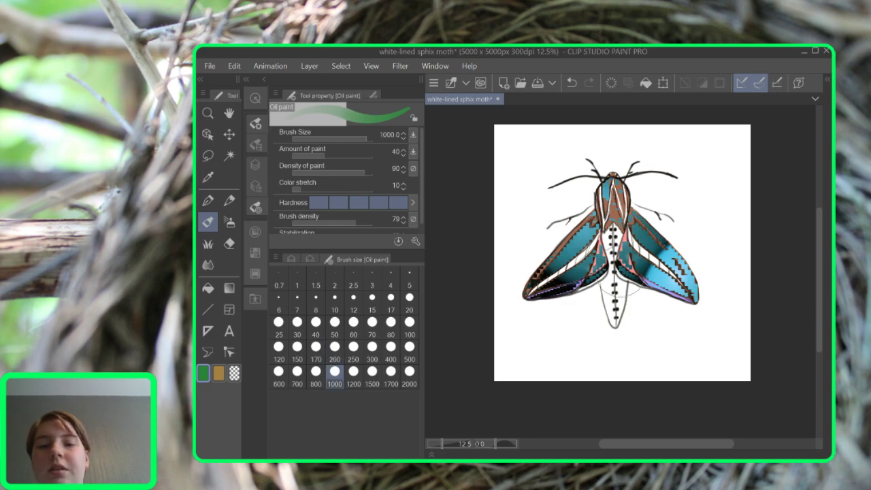
{"action": "mouse_move", "coordinate": [545, 166]}
{"action": "left_mouse_down"}
{"action": "mouse_move", "coordinate": [530, 212]}
{"action": "mouse_move", "coordinate": [548, 163]}
{"action": "mouse_move", "coordinate": [513, 224]}
{"action": "mouse_move", "coordinate": [495, 235]}
{"action": "mouse_move", "coordinate": [510, 130]}
{"action": "mouse_move", "coordinate": [529, 128]}
{"action": "mouse_move", "coordinate": [552, 149]}
{"action": "mouse_move", "coordinate": [569, 131]}
{"action": "mouse_move", "coordinate": [651, 136]}
{"action": "left_mouse_up"}
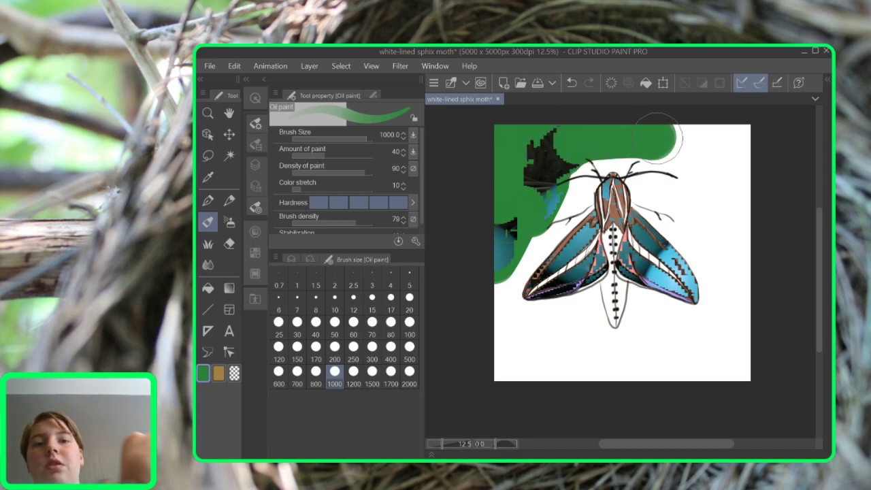
{"action": "left_click", "coordinate": [572, 83]}
Add a new layer directly above Paper and paint the whole canvas background green on it
{"action": "left_click", "coordinate": [291, 259]}
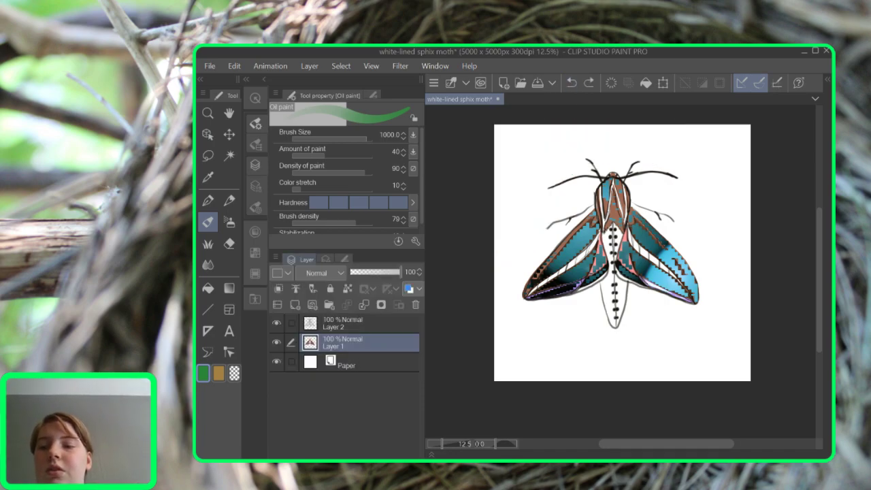
{"action": "left_click", "coordinate": [361, 363]}
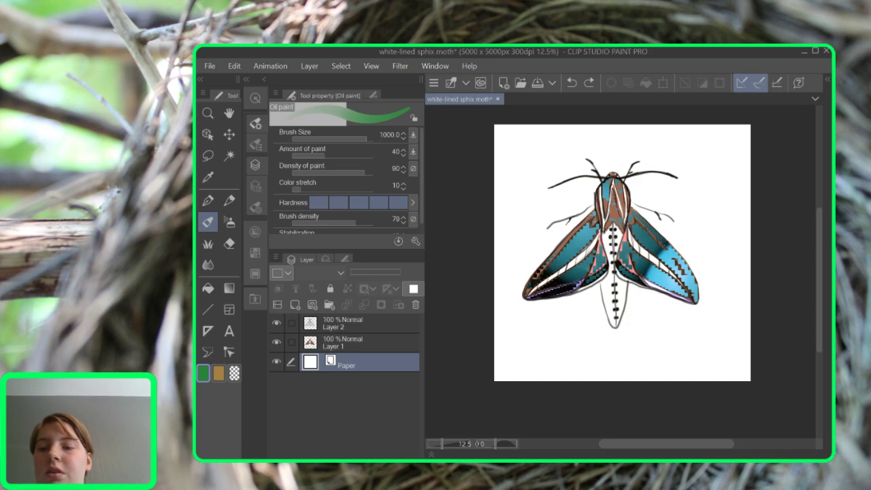
{"action": "left_click", "coordinate": [295, 304]}
{"action": "mouse_move", "coordinate": [516, 122]}
{"action": "left_mouse_down"}
{"action": "mouse_move", "coordinate": [511, 172]}
{"action": "mouse_move", "coordinate": [501, 129]}
{"action": "mouse_move", "coordinate": [506, 388]}
{"action": "mouse_move", "coordinate": [623, 371]}
{"action": "mouse_move", "coordinate": [742, 375]}
{"action": "mouse_move", "coordinate": [731, 264]}
{"action": "mouse_move", "coordinate": [742, 128]}
{"action": "mouse_move", "coordinate": [506, 143]}
{"action": "mouse_move", "coordinate": [537, 178]}
{"action": "mouse_move", "coordinate": [566, 183]}
{"action": "mouse_move", "coordinate": [717, 179]}
{"action": "mouse_move", "coordinate": [713, 169]}
{"action": "mouse_move", "coordinate": [695, 176]}
{"action": "mouse_move", "coordinate": [668, 229]}
{"action": "mouse_move", "coordinate": [645, 218]}
{"action": "mouse_move", "coordinate": [559, 228]}
{"action": "mouse_move", "coordinate": [530, 221]}
{"action": "mouse_move", "coordinate": [537, 211]}
{"action": "mouse_move", "coordinate": [567, 219]}
{"action": "mouse_move", "coordinate": [589, 204]}
{"action": "mouse_move", "coordinate": [670, 235]}
{"action": "mouse_move", "coordinate": [721, 227]}
{"action": "mouse_move", "coordinate": [708, 221]}
{"action": "mouse_move", "coordinate": [711, 279]}
{"action": "mouse_move", "coordinate": [710, 231]}
{"action": "mouse_move", "coordinate": [695, 317]}
{"action": "mouse_move", "coordinate": [702, 351]}
{"action": "mouse_move", "coordinate": [695, 361]}
{"action": "mouse_move", "coordinate": [674, 337]}
{"action": "mouse_move", "coordinate": [656, 333]}
{"action": "mouse_move", "coordinate": [644, 368]}
{"action": "left_mouse_up"}
{"action": "mouse_move", "coordinate": [647, 311]}
{"action": "left_mouse_down"}
{"action": "mouse_move", "coordinate": [609, 289]}
{"action": "mouse_move", "coordinate": [620, 258]}
{"action": "mouse_move", "coordinate": [581, 368]}
{"action": "mouse_move", "coordinate": [548, 259]}
{"action": "mouse_move", "coordinate": [535, 262]}
{"action": "mouse_move", "coordinate": [527, 330]}
{"action": "mouse_move", "coordinate": [555, 374]}
{"action": "mouse_move", "coordinate": [606, 357]}
{"action": "mouse_move", "coordinate": [681, 347]}
{"action": "left_mouse_up"}
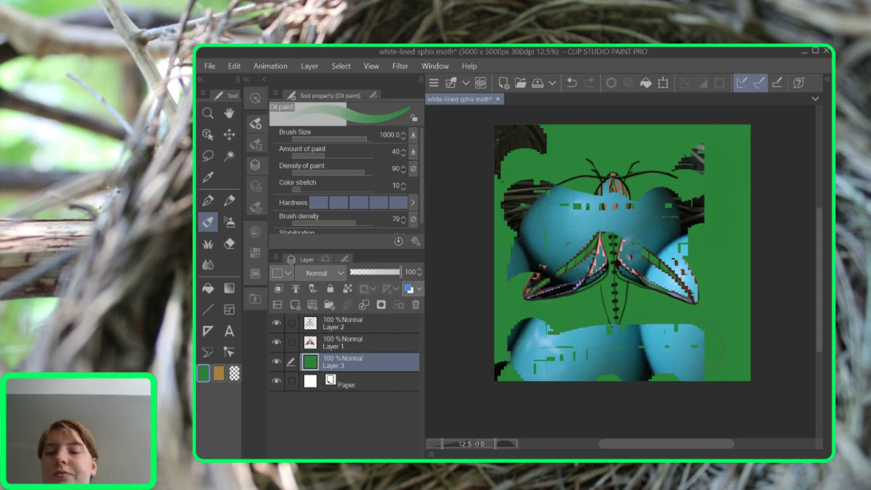
Make Layer 1 active and load the Oil paint brush with the light cream history colour (RGB 242, 215, 167)
{"action": "left_click", "coordinate": [365, 343]}
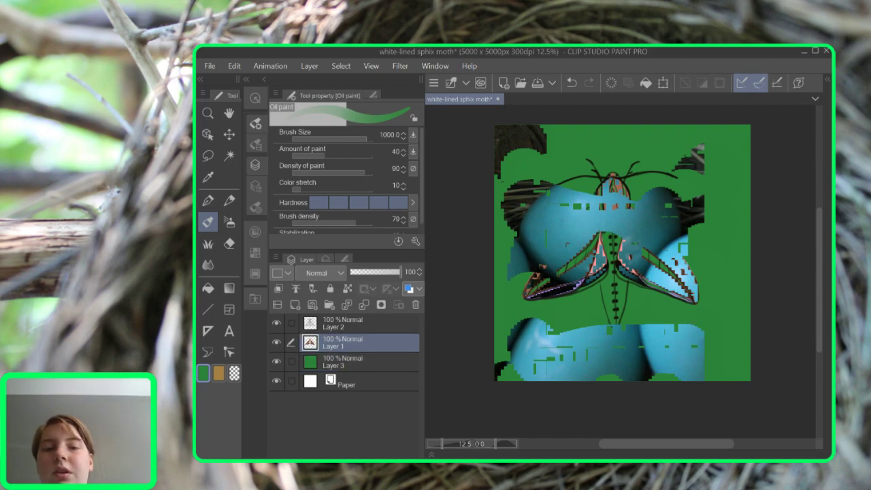
{"action": "scroll", "coordinate": [652, 238], "scroll_direction": "up", "scroll_amount": 4}
{"action": "scroll", "coordinate": [656, 272], "scroll_direction": "down", "scroll_amount": 1}
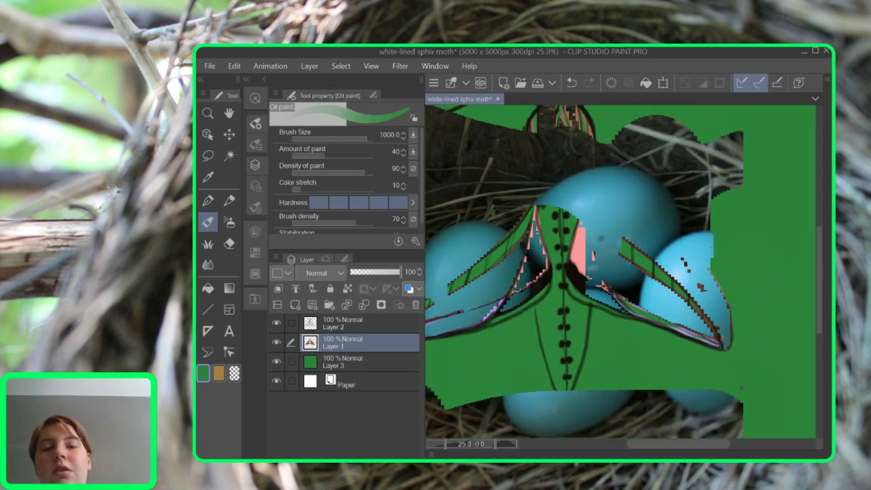
{"action": "scroll", "coordinate": [621, 273], "scroll_direction": "down", "scroll_amount": 1}
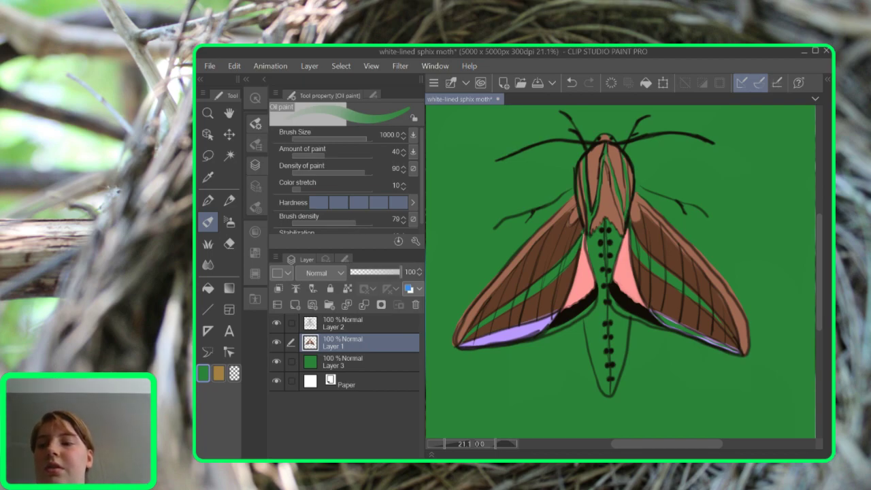
{"action": "key", "text": "p"}
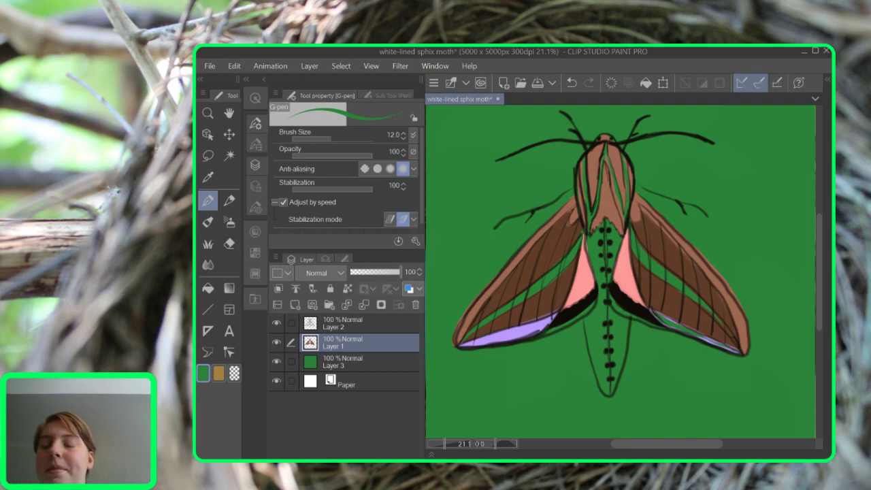
{"action": "key", "text": "b"}
{"action": "key", "text": "b"}
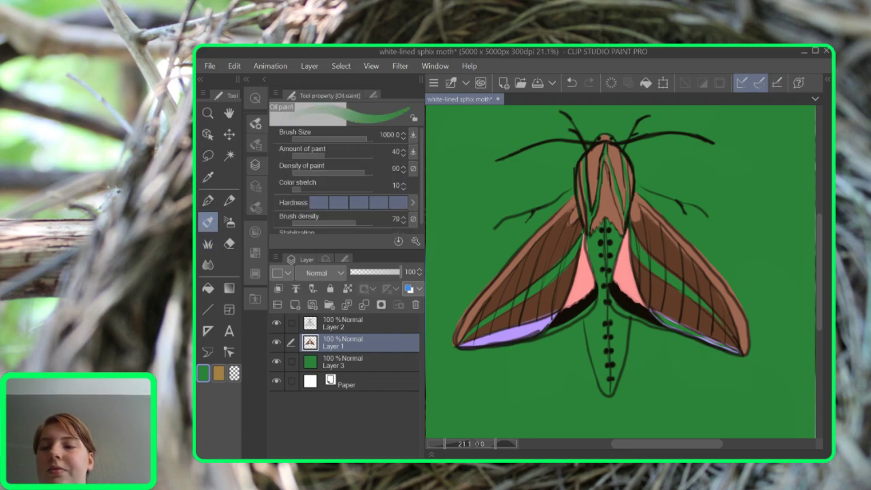
{"action": "left_click", "coordinate": [255, 232]}
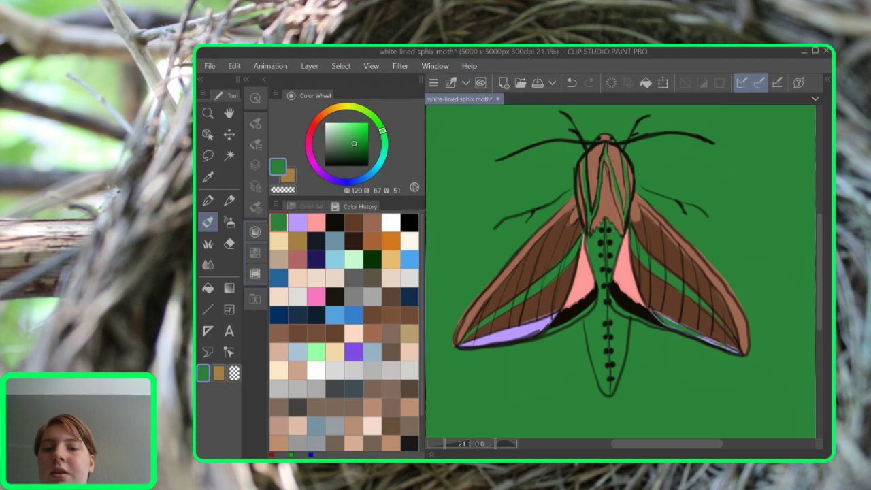
{"action": "left_click", "coordinate": [279, 259]}
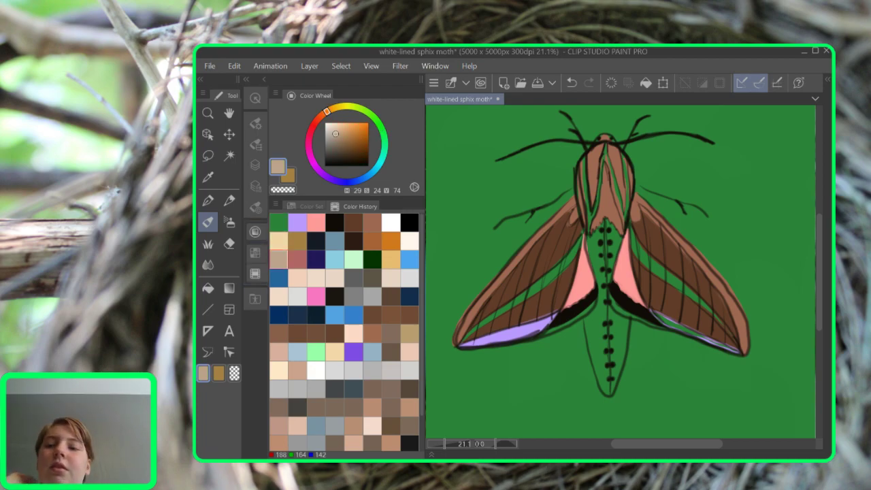
{"action": "left_click", "coordinate": [279, 241]}
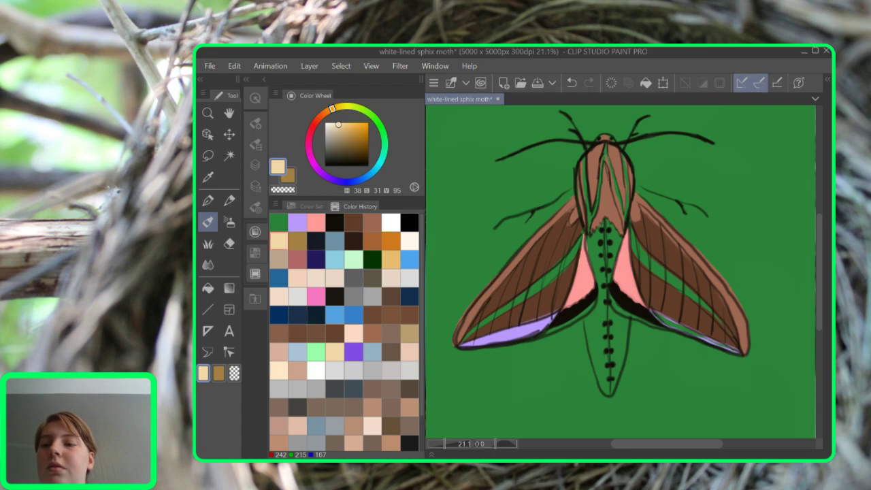
Set the brush size to 50 and paint the long diagonal stripe on both forewings cream
{"action": "left_click", "coordinate": [256, 165]}
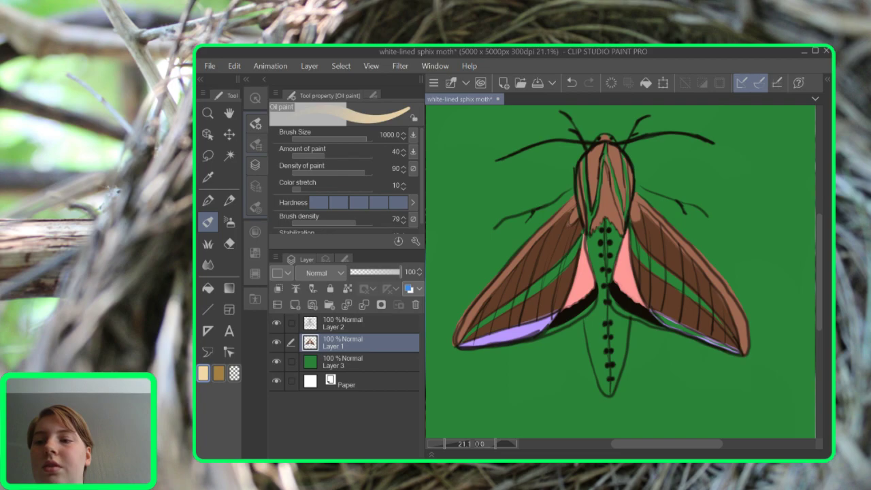
{"action": "left_click", "coordinate": [345, 259]}
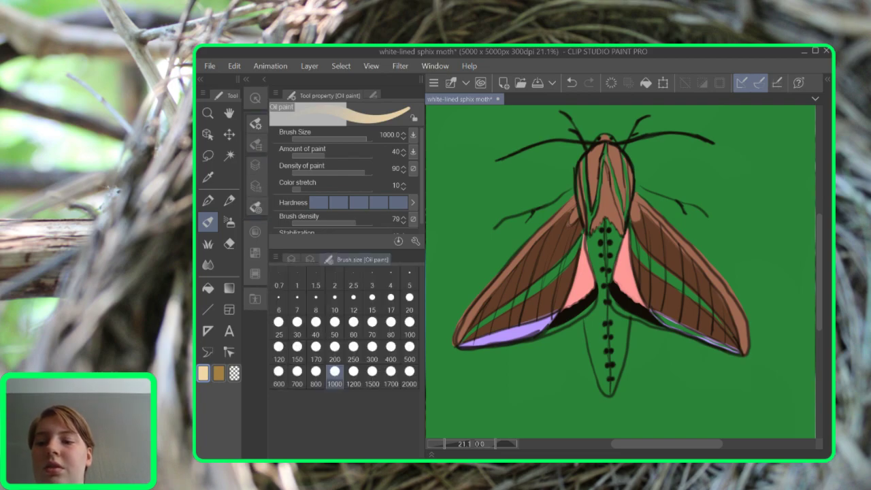
{"action": "left_click", "coordinate": [334, 323]}
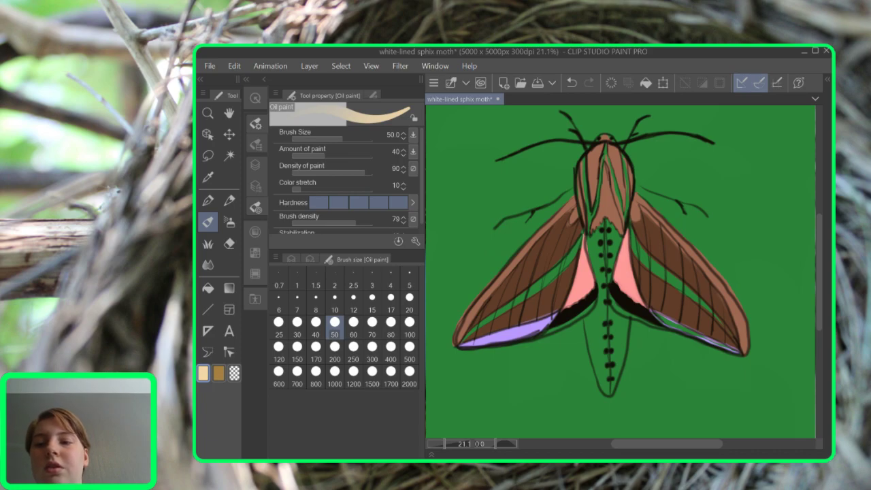
{"action": "left_click", "coordinate": [292, 259]}
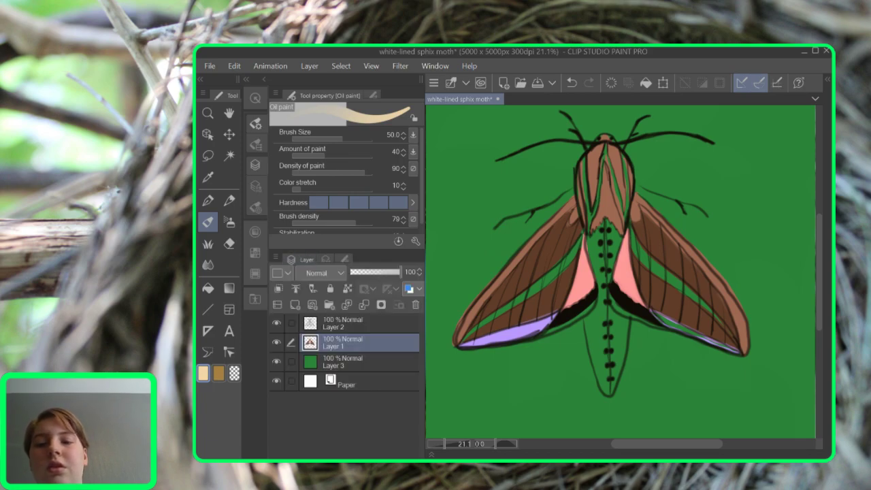
{"action": "scroll", "coordinate": [602, 323], "scroll_direction": "up", "scroll_amount": 2}
{"action": "scroll", "coordinate": [603, 324], "scroll_direction": "left", "scroll_amount": 2}
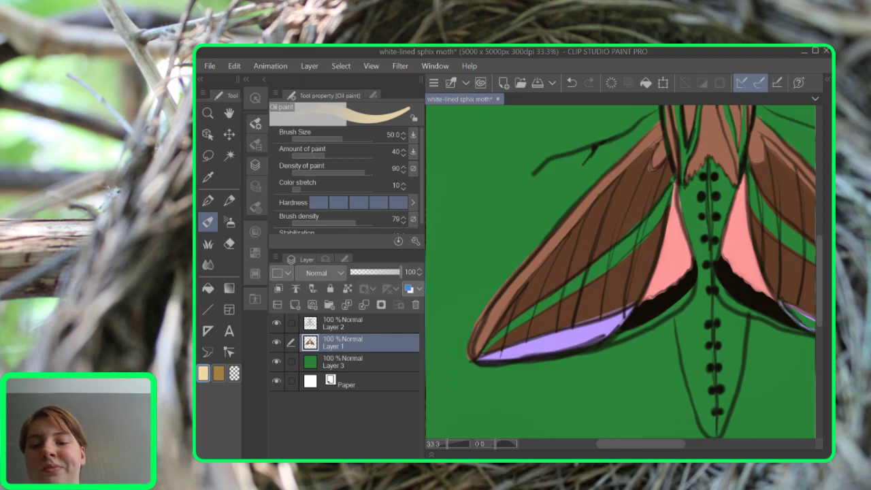
{"action": "mouse_move", "coordinate": [496, 331]}
{"action": "left_mouse_down"}
{"action": "mouse_move", "coordinate": [590, 269]}
{"action": "mouse_move", "coordinate": [655, 209]}
{"action": "mouse_move", "coordinate": [673, 180]}
{"action": "left_mouse_up"}
{"action": "mouse_move", "coordinate": [677, 212]}
{"action": "left_mouse_down"}
{"action": "mouse_move", "coordinate": [638, 243]}
{"action": "mouse_move", "coordinate": [487, 346]}
{"action": "mouse_move", "coordinate": [629, 240]}
{"action": "mouse_move", "coordinate": [637, 239]}
{"action": "mouse_move", "coordinate": [608, 265]}
{"action": "mouse_move", "coordinate": [650, 236]}
{"action": "mouse_move", "coordinate": [665, 215]}
{"action": "mouse_move", "coordinate": [630, 240]}
{"action": "mouse_move", "coordinate": [664, 200]}
{"action": "left_mouse_up"}
{"action": "left_click_drag", "start_coordinate": [708, 272], "coordinate": [525, 271]}
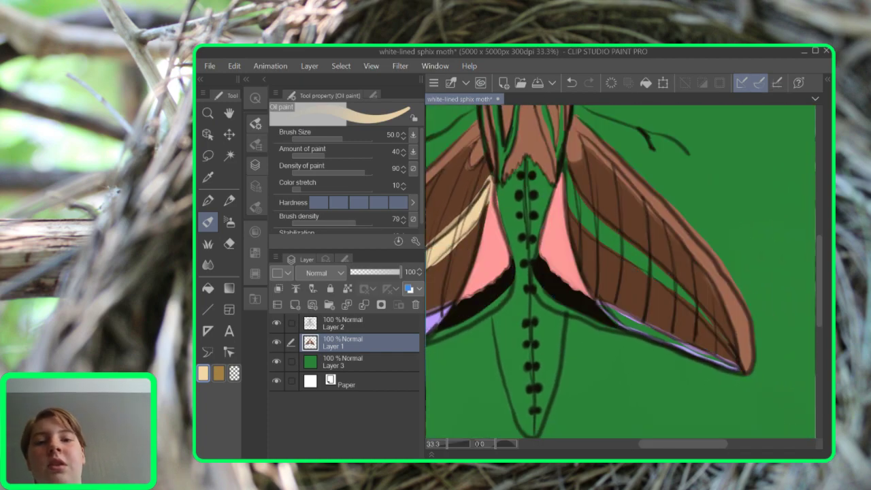
{"action": "mouse_move", "coordinate": [568, 174]}
{"action": "left_mouse_down"}
{"action": "mouse_move", "coordinate": [581, 222]}
{"action": "mouse_move", "coordinate": [701, 312]}
{"action": "mouse_move", "coordinate": [733, 357]}
{"action": "mouse_move", "coordinate": [704, 312]}
{"action": "mouse_move", "coordinate": [598, 220]}
{"action": "mouse_move", "coordinate": [566, 168]}
{"action": "mouse_move", "coordinate": [579, 204]}
{"action": "mouse_move", "coordinate": [605, 232]}
{"action": "mouse_move", "coordinate": [577, 201]}
{"action": "mouse_move", "coordinate": [587, 219]}
{"action": "mouse_move", "coordinate": [579, 210]}
{"action": "mouse_move", "coordinate": [672, 284]}
{"action": "mouse_move", "coordinate": [628, 251]}
{"action": "mouse_move", "coordinate": [716, 330]}
{"action": "mouse_move", "coordinate": [740, 372]}
{"action": "mouse_move", "coordinate": [719, 329]}
{"action": "mouse_move", "coordinate": [575, 206]}
{"action": "mouse_move", "coordinate": [663, 280]}
{"action": "mouse_move", "coordinate": [618, 238]}
{"action": "mouse_move", "coordinate": [658, 271]}
{"action": "mouse_move", "coordinate": [584, 224]}
{"action": "mouse_move", "coordinate": [648, 274]}
{"action": "mouse_move", "coordinate": [593, 233]}
{"action": "mouse_move", "coordinate": [567, 200]}
{"action": "mouse_move", "coordinate": [567, 174]}
{"action": "mouse_move", "coordinate": [602, 237]}
{"action": "left_mouse_up"}
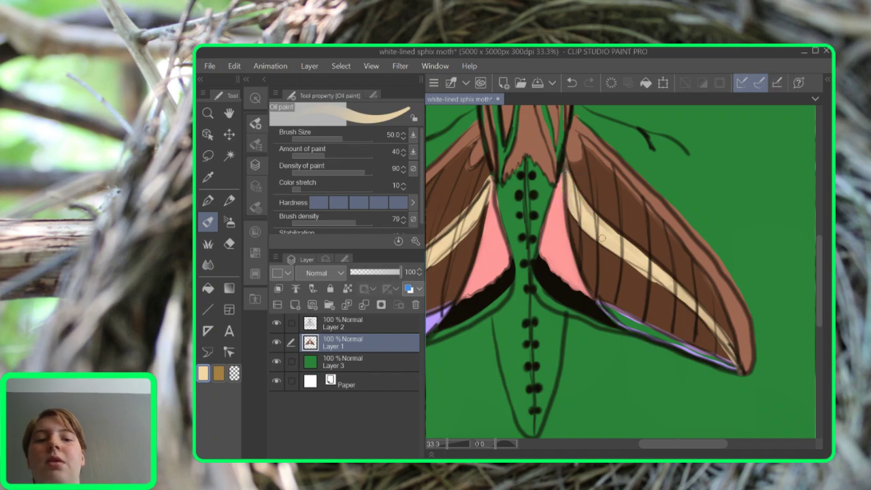
Paint the remaining green gap along the lower edge of the moth's right-hand wing lavender (RGB 186, 153, 255)
{"action": "scroll", "coordinate": [602, 238], "scroll_direction": "down", "scroll_amount": 2}
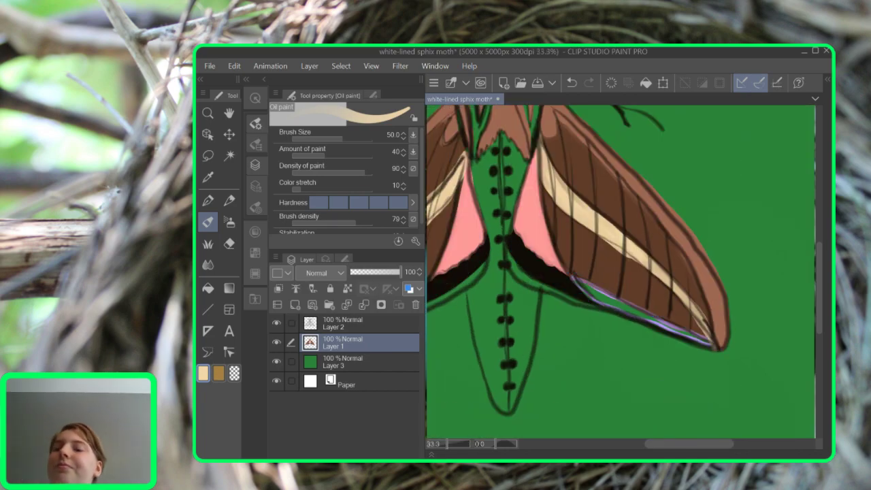
{"action": "left_click", "coordinate": [255, 233]}
{"action": "left_click", "coordinate": [316, 223]}
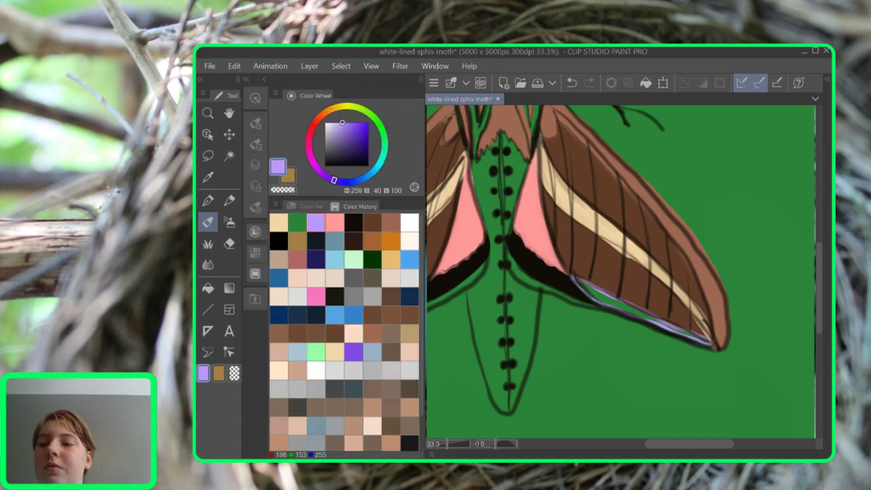
{"action": "mouse_move", "coordinate": [598, 295]}
{"action": "left_mouse_down"}
{"action": "mouse_move", "coordinate": [638, 324]}
{"action": "mouse_move", "coordinate": [653, 329]}
{"action": "mouse_move", "coordinate": [606, 306]}
{"action": "mouse_move", "coordinate": [640, 311]}
{"action": "mouse_move", "coordinate": [682, 339]}
{"action": "mouse_move", "coordinate": [583, 288]}
{"action": "mouse_move", "coordinate": [593, 298]}
{"action": "left_mouse_up"}
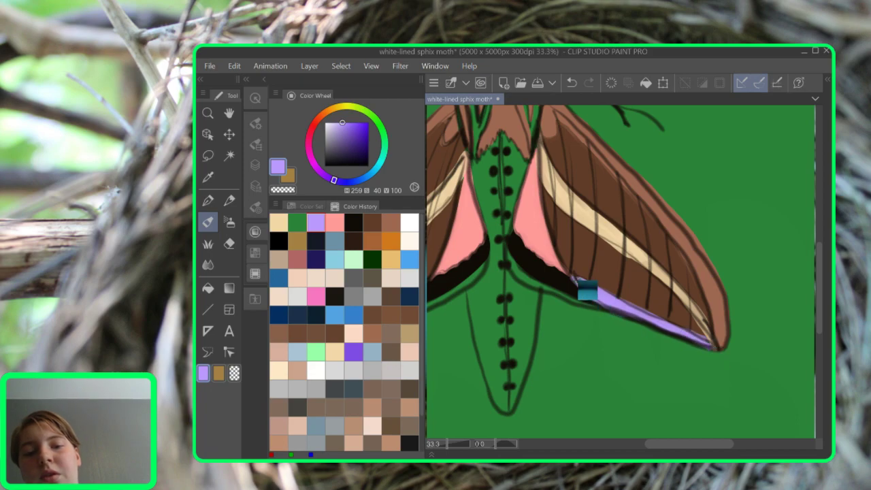
{"action": "mouse_move", "coordinate": [586, 296]}
{"action": "left_mouse_down"}
{"action": "mouse_move", "coordinate": [617, 310]}
{"action": "mouse_move", "coordinate": [801, 332]}
{"action": "mouse_move", "coordinate": [741, 311]}
{"action": "left_mouse_up"}
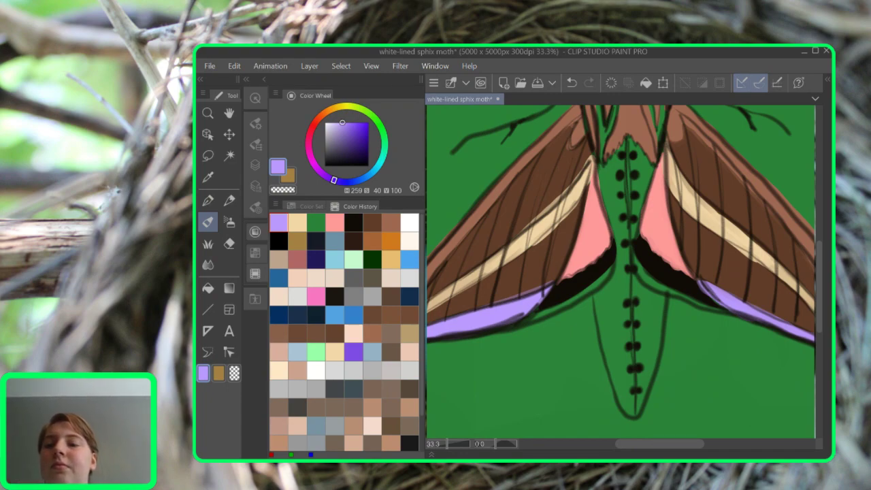
Trace the abdomen's outline on Layer 1 in tan (RGB 188, 164, 142), following the line art up to the thorax
{"action": "left_click", "coordinate": [280, 261]}
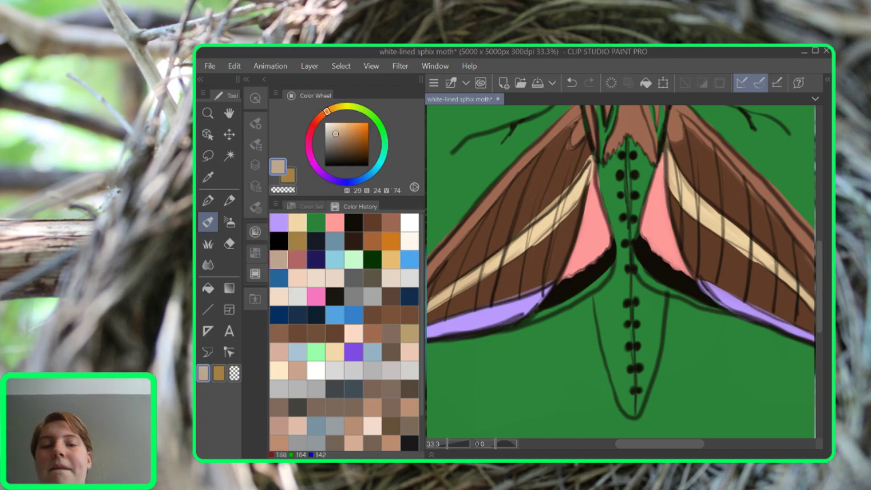
{"action": "left_click_drag", "start_coordinate": [627, 272], "coordinate": [585, 287]}
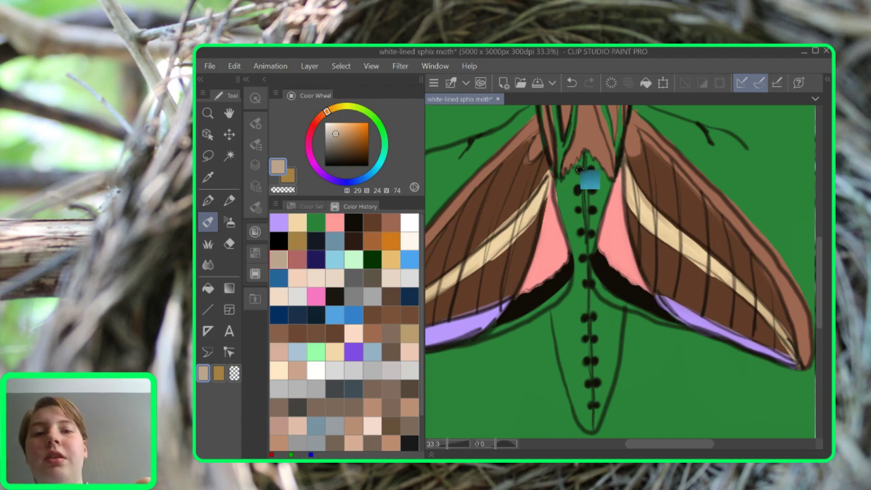
{"action": "mouse_move", "coordinate": [558, 185]}
{"action": "left_mouse_down"}
{"action": "mouse_move", "coordinate": [574, 275]}
{"action": "mouse_move", "coordinate": [572, 296]}
{"action": "mouse_move", "coordinate": [554, 308]}
{"action": "mouse_move", "coordinate": [555, 352]}
{"action": "mouse_move", "coordinate": [585, 435]}
{"action": "mouse_move", "coordinate": [608, 395]}
{"action": "left_mouse_up"}
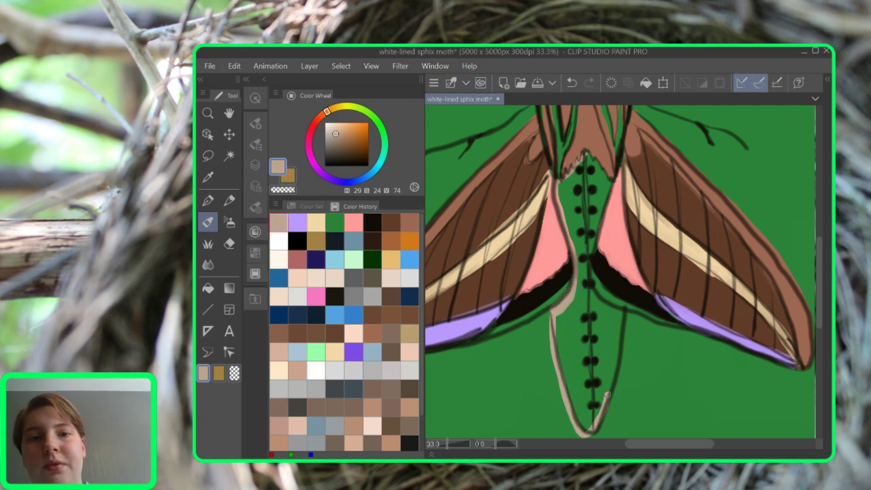
{"action": "key", "text": "ctrl+z"}
{"action": "left_click", "coordinate": [589, 83]}
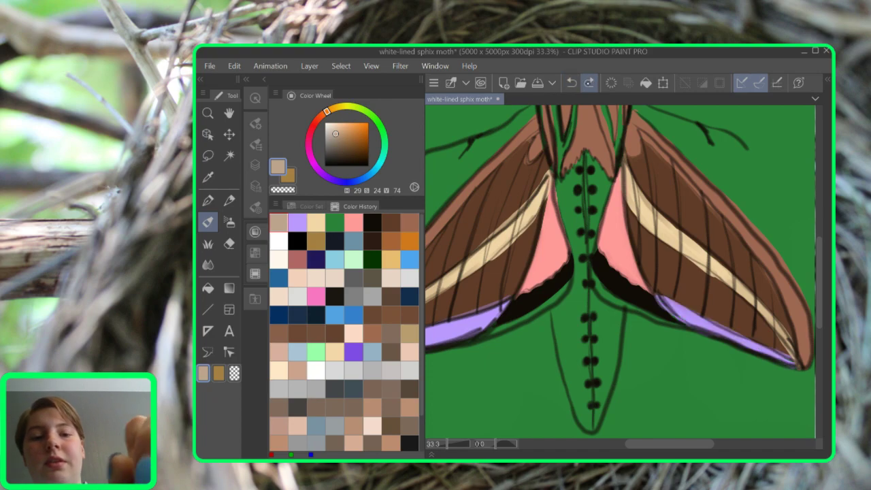
{"action": "mouse_move", "coordinate": [583, 179]}
{"action": "left_mouse_down"}
{"action": "mouse_move", "coordinate": [574, 263]}
{"action": "mouse_move", "coordinate": [574, 279]}
{"action": "mouse_move", "coordinate": [575, 249]}
{"action": "mouse_move", "coordinate": [573, 279]}
{"action": "mouse_move", "coordinate": [562, 216]}
{"action": "mouse_move", "coordinate": [574, 267]}
{"action": "mouse_move", "coordinate": [569, 295]}
{"action": "mouse_move", "coordinate": [553, 308]}
{"action": "mouse_move", "coordinate": [556, 358]}
{"action": "mouse_move", "coordinate": [591, 433]}
{"action": "mouse_move", "coordinate": [621, 310]}
{"action": "mouse_move", "coordinate": [620, 322]}
{"action": "mouse_move", "coordinate": [606, 399]}
{"action": "mouse_move", "coordinate": [620, 312]}
{"action": "mouse_move", "coordinate": [597, 297]}
{"action": "mouse_move", "coordinate": [590, 272]}
{"action": "mouse_move", "coordinate": [595, 245]}
{"action": "mouse_move", "coordinate": [592, 281]}
{"action": "mouse_move", "coordinate": [618, 311]}
{"action": "mouse_move", "coordinate": [592, 284]}
{"action": "mouse_move", "coordinate": [592, 260]}
{"action": "mouse_move", "coordinate": [609, 179]}
{"action": "mouse_move", "coordinate": [593, 286]}
{"action": "mouse_move", "coordinate": [617, 189]}
{"action": "mouse_move", "coordinate": [593, 167]}
{"action": "mouse_move", "coordinate": [605, 184]}
{"action": "left_mouse_up"}
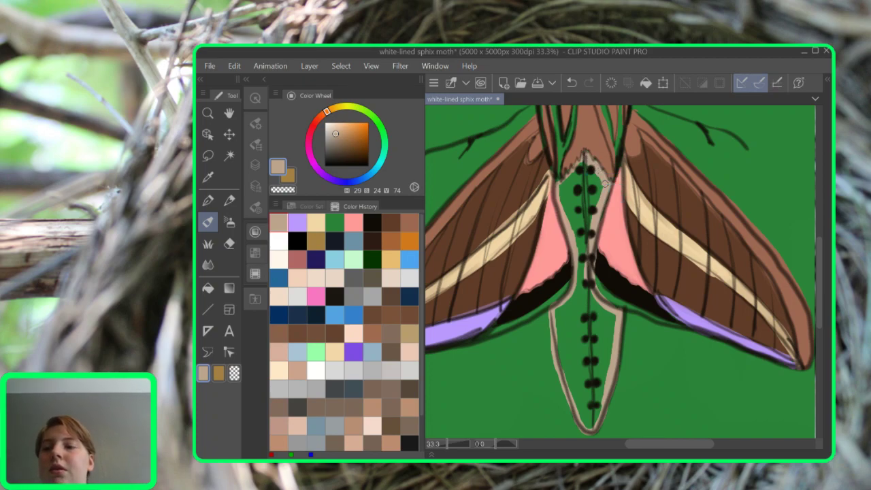
With the Layer 2 line art temporarily hidden, fill the abdomen outline with tan and touch up the fill with the Oil paint brush
{"action": "left_click", "coordinate": [255, 165]}
{"action": "left_click", "coordinate": [276, 324]}
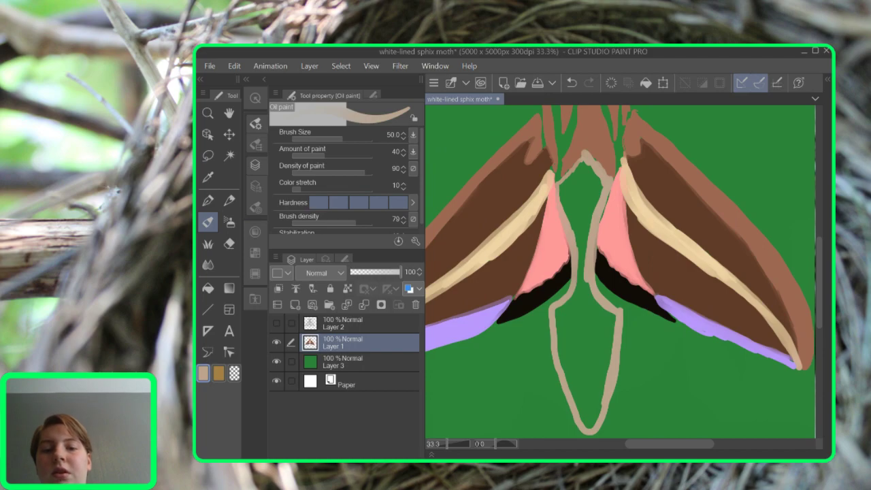
{"action": "key", "text": "g"}
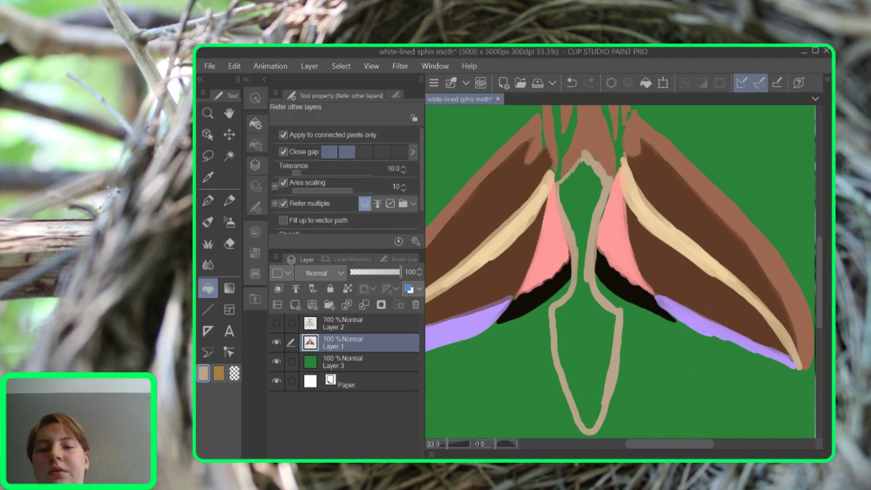
{"action": "left_click", "coordinate": [586, 354]}
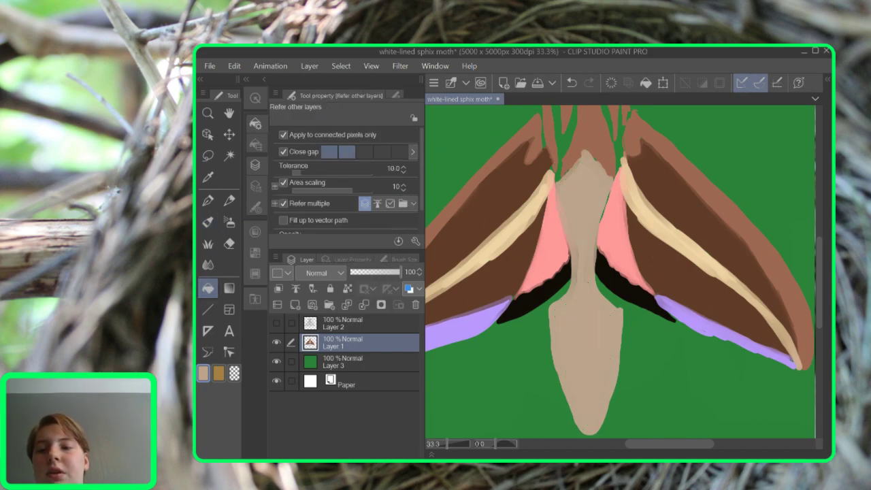
{"action": "key", "text": "b"}
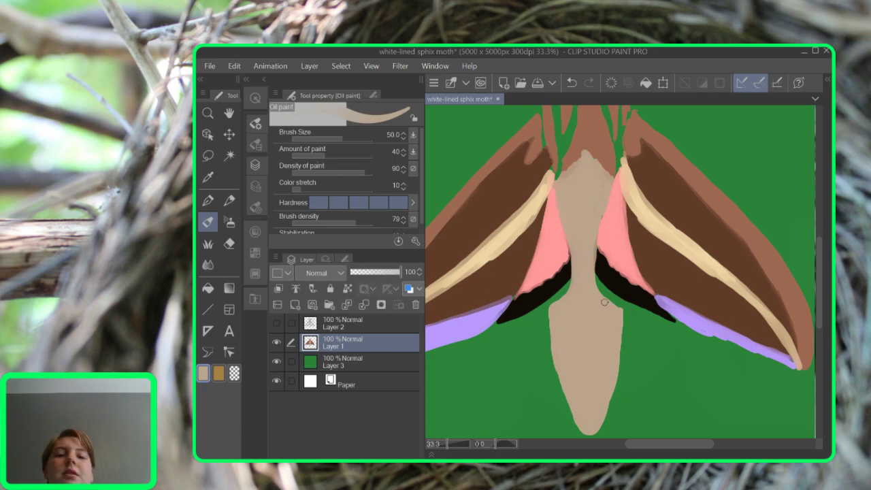
{"action": "scroll", "coordinate": [605, 302], "scroll_direction": "down", "scroll_amount": 2}
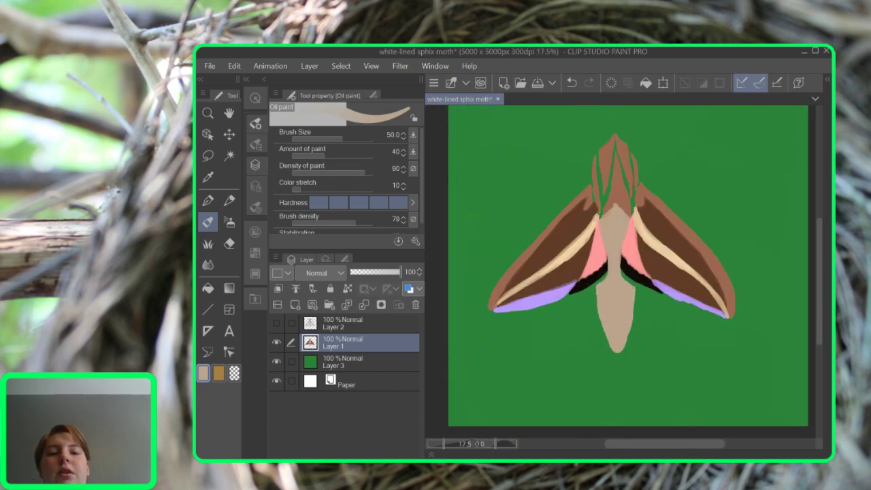
{"action": "scroll", "coordinate": [711, 282], "scroll_direction": "up", "scroll_amount": 1}
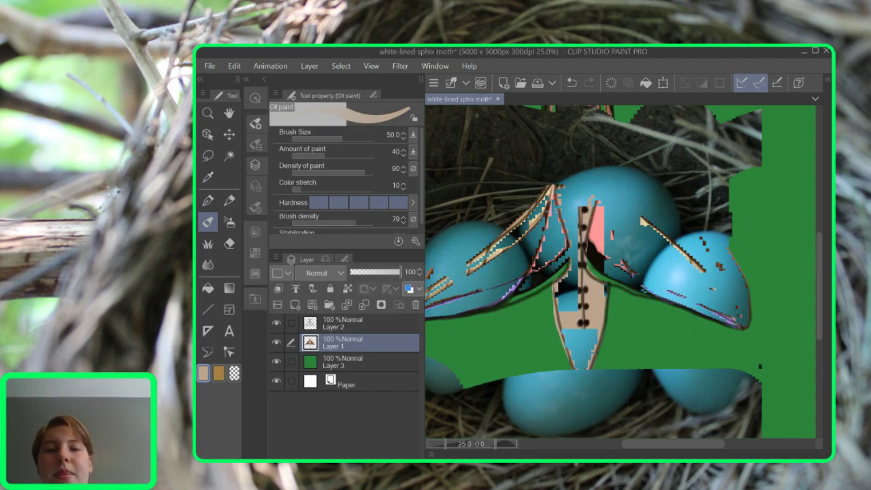
Paint the thorax's inner V-shaped stripes and side stripes pure white (RGB 255, 255, 255) between the line art
{"action": "left_click_drag", "start_coordinate": [606, 239], "coordinate": [626, 340]}
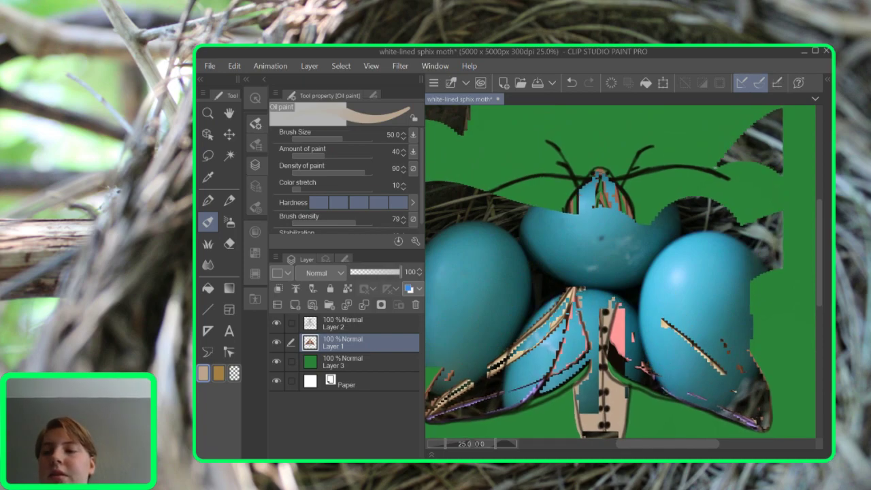
{"action": "left_click", "coordinate": [256, 232]}
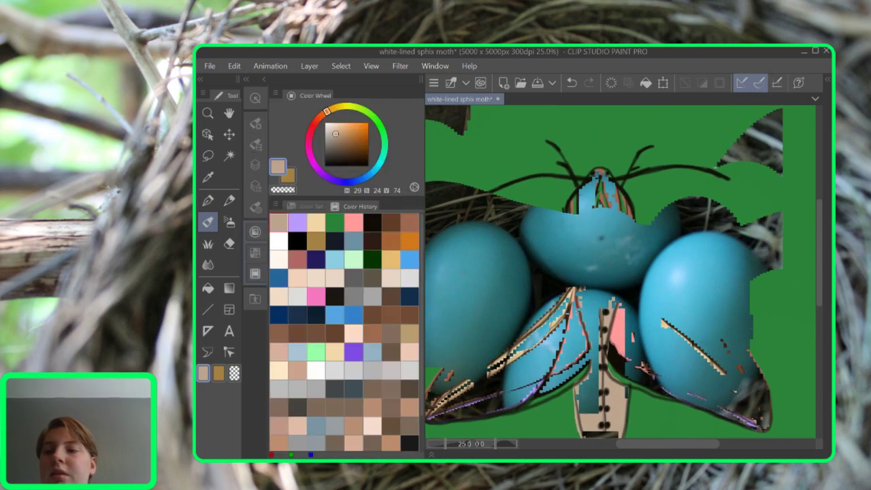
{"action": "left_click", "coordinate": [279, 241]}
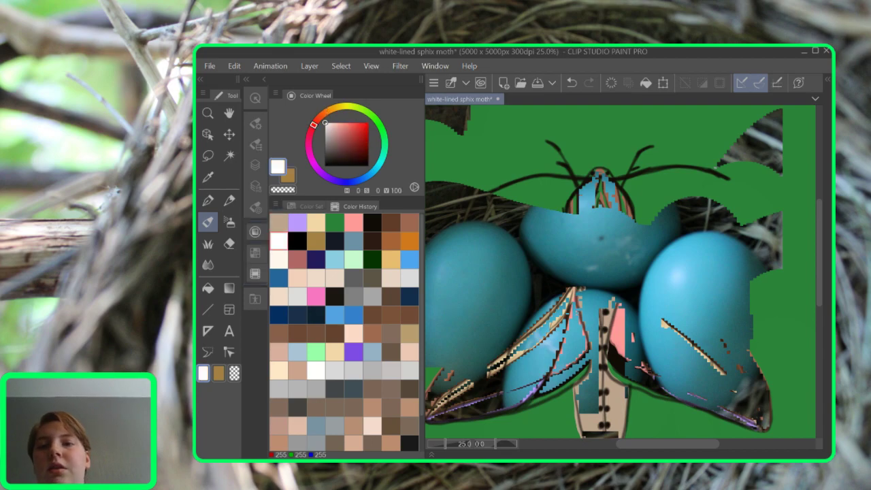
{"action": "scroll", "coordinate": [651, 211], "scroll_direction": "up", "scroll_amount": 3}
{"action": "left_click_drag", "start_coordinate": [650, 211], "coordinate": [744, 201]}
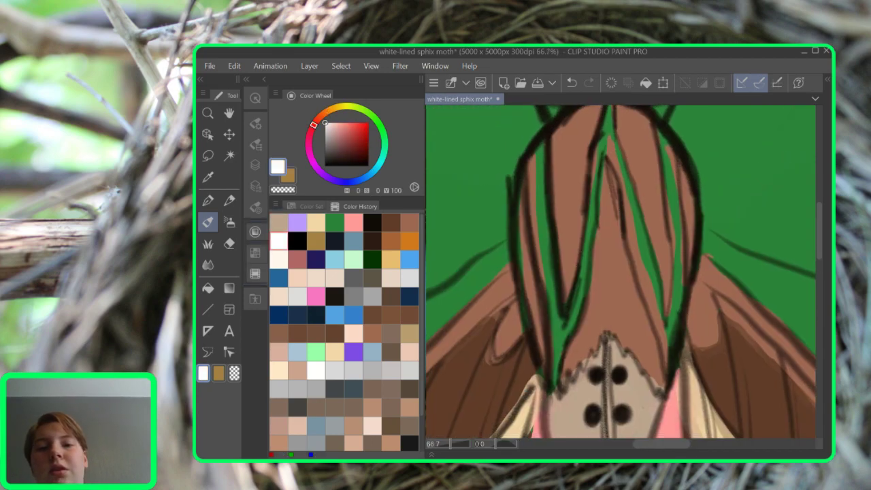
{"action": "left_click_drag", "start_coordinate": [540, 146], "coordinate": [544, 259]}
{"action": "left_click_drag", "start_coordinate": [543, 208], "coordinate": [560, 352]}
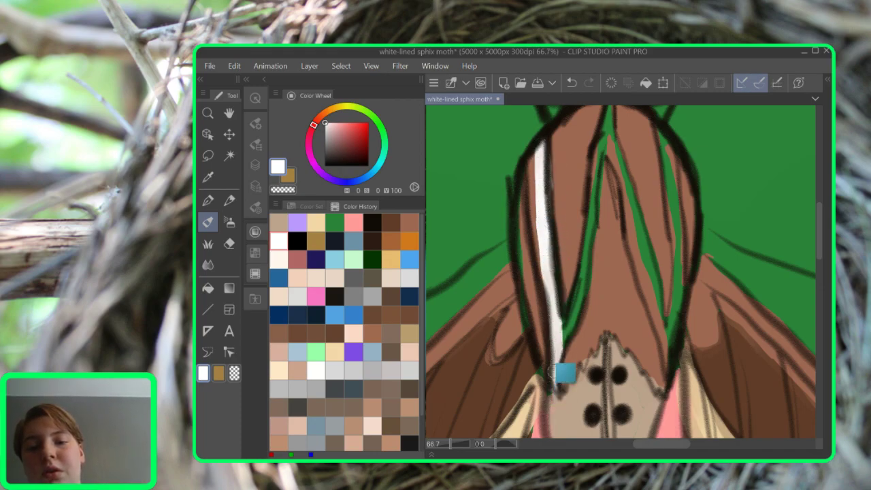
{"action": "mouse_move", "coordinate": [569, 320]}
{"action": "left_mouse_down"}
{"action": "mouse_move", "coordinate": [581, 274]}
{"action": "mouse_move", "coordinate": [565, 331]}
{"action": "mouse_move", "coordinate": [572, 325]}
{"action": "mouse_move", "coordinate": [582, 258]}
{"action": "mouse_move", "coordinate": [585, 275]}
{"action": "mouse_move", "coordinate": [610, 110]}
{"action": "mouse_move", "coordinate": [667, 350]}
{"action": "mouse_move", "coordinate": [675, 280]}
{"action": "mouse_move", "coordinate": [677, 307]}
{"action": "mouse_move", "coordinate": [669, 342]}
{"action": "mouse_move", "coordinate": [674, 235]}
{"action": "mouse_move", "coordinate": [659, 127]}
{"action": "left_mouse_up"}
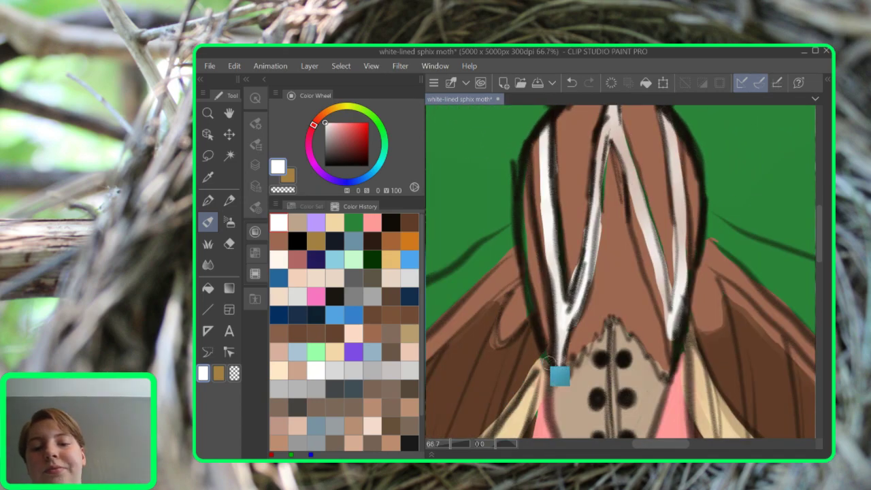
Paint a white border along both outer sides of the thorax and around the head
{"action": "left_click_drag", "start_coordinate": [523, 257], "coordinate": [540, 307]}
{"action": "mouse_move", "coordinate": [556, 360]}
{"action": "left_mouse_down"}
{"action": "mouse_move", "coordinate": [521, 249]}
{"action": "mouse_move", "coordinate": [521, 186]}
{"action": "mouse_move", "coordinate": [537, 131]}
{"action": "mouse_move", "coordinate": [516, 193]}
{"action": "left_mouse_up"}
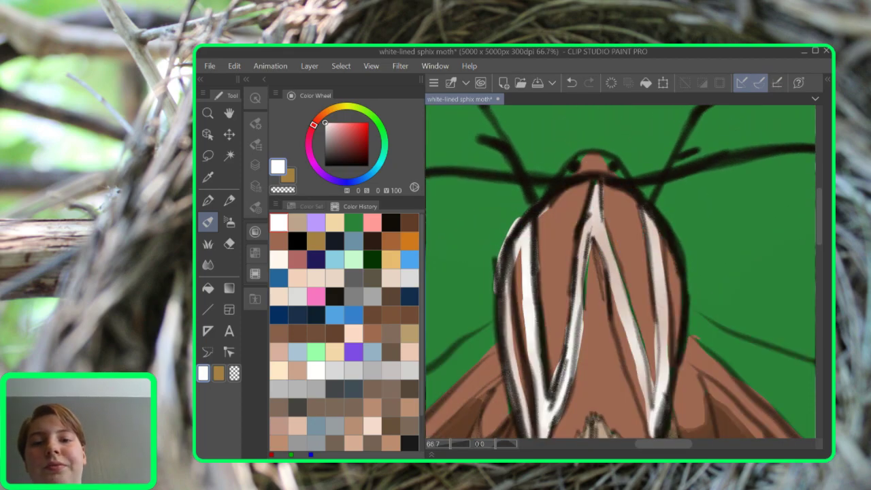
{"action": "left_click_drag", "start_coordinate": [543, 204], "coordinate": [583, 155]}
{"action": "mouse_move", "coordinate": [552, 190]}
{"action": "left_mouse_down"}
{"action": "mouse_move", "coordinate": [579, 154]}
{"action": "mouse_move", "coordinate": [603, 155]}
{"action": "mouse_move", "coordinate": [630, 177]}
{"action": "left_mouse_up"}
{"action": "mouse_move", "coordinate": [604, 149]}
{"action": "left_mouse_down"}
{"action": "mouse_move", "coordinate": [658, 219]}
{"action": "mouse_move", "coordinate": [692, 314]}
{"action": "mouse_move", "coordinate": [686, 374]}
{"action": "mouse_move", "coordinate": [665, 416]}
{"action": "left_mouse_up"}
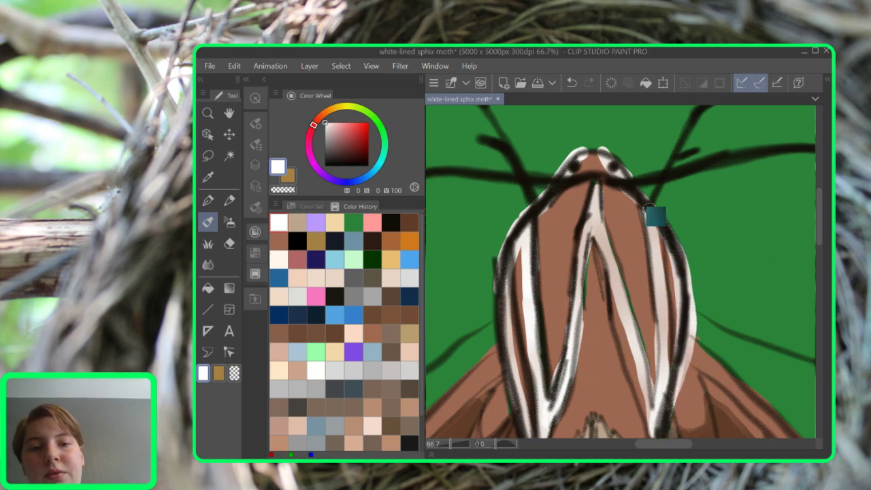
{"action": "mouse_move", "coordinate": [634, 191]}
{"action": "left_mouse_down"}
{"action": "mouse_move", "coordinate": [597, 150]}
{"action": "mouse_move", "coordinate": [575, 160]}
{"action": "mouse_move", "coordinate": [514, 243]}
{"action": "mouse_move", "coordinate": [500, 287]}
{"action": "left_mouse_up"}
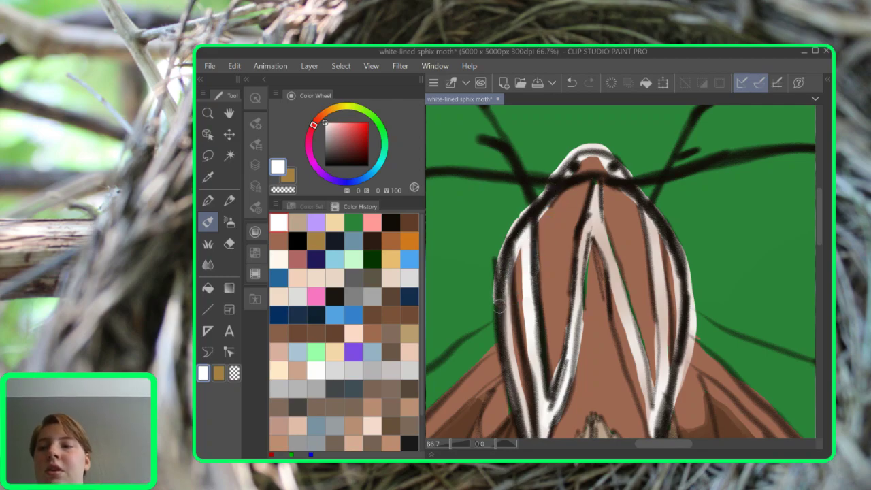
Sample the thorax's reddish brown (HSV 17, 48, 62) and repaint the middle of the head with the Oil paint brush
{"action": "left_click", "coordinate": [499, 307], "text": "alt"}
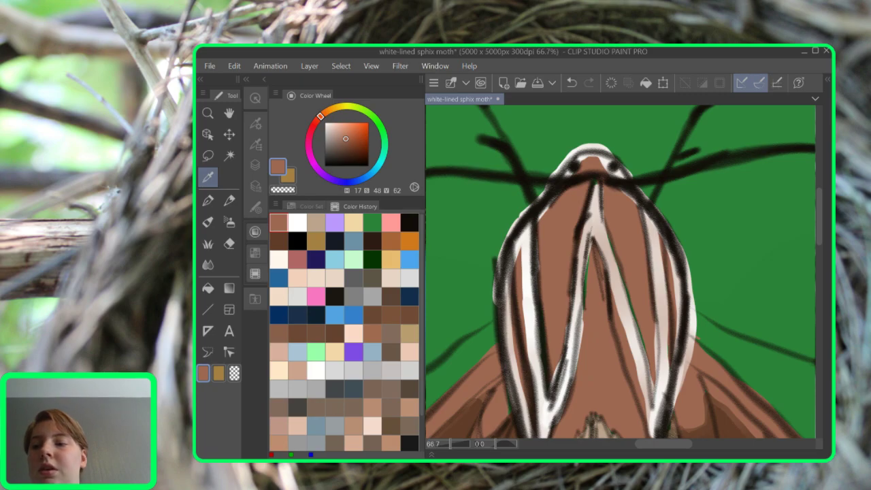
{"action": "left_click", "coordinate": [207, 222]}
{"action": "mouse_move", "coordinate": [608, 177]}
{"action": "left_mouse_down"}
{"action": "mouse_move", "coordinate": [596, 175]}
{"action": "mouse_move", "coordinate": [598, 158]}
{"action": "mouse_move", "coordinate": [595, 177]}
{"action": "mouse_move", "coordinate": [604, 175]}
{"action": "mouse_move", "coordinate": [603, 165]}
{"action": "left_mouse_up"}
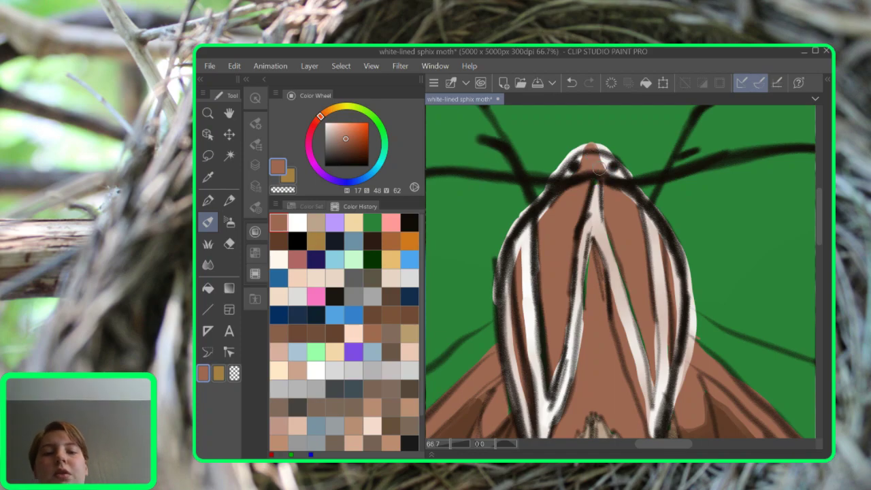
{"action": "scroll", "coordinate": [599, 170], "scroll_direction": "down", "scroll_amount": 3}
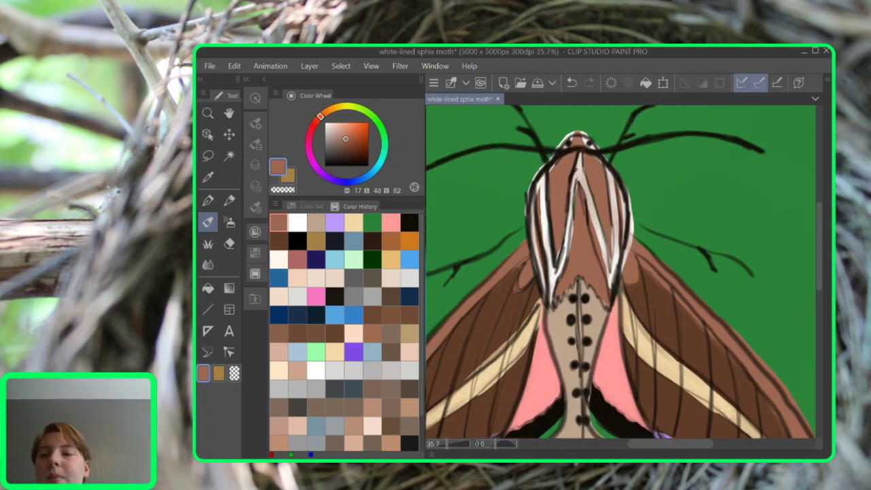
Switch back to white and paint both forked front legs above the head, including their side branches
{"action": "left_click", "coordinate": [297, 223]}
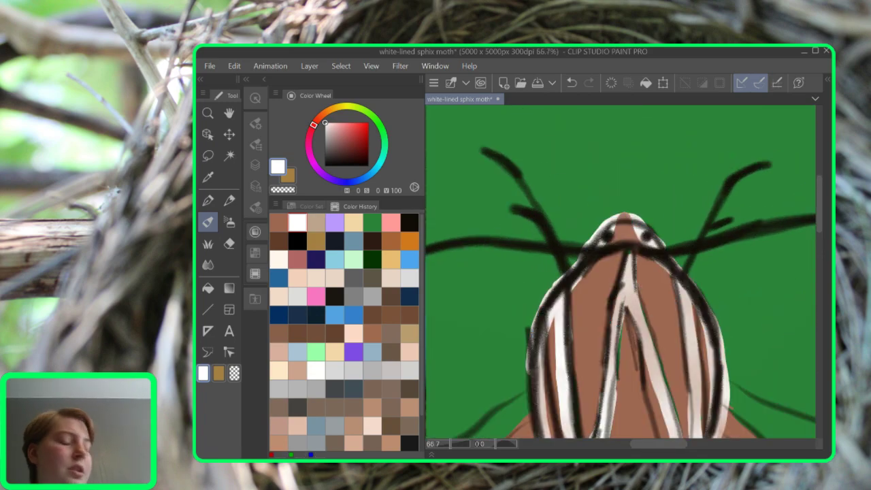
{"action": "left_click_drag", "start_coordinate": [544, 208], "coordinate": [463, 133]}
{"action": "left_click_drag", "start_coordinate": [526, 220], "coordinate": [499, 202]}
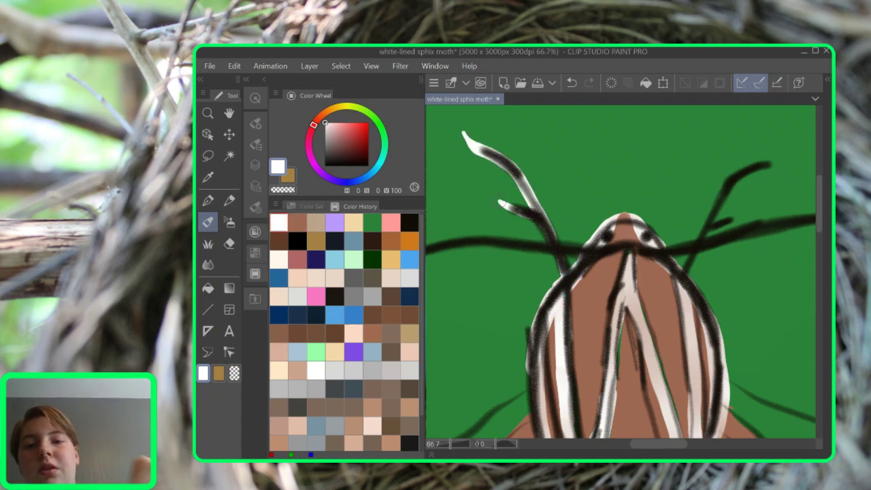
{"action": "mouse_move", "coordinate": [691, 290]}
{"action": "left_mouse_down"}
{"action": "mouse_move", "coordinate": [724, 188]}
{"action": "mouse_move", "coordinate": [770, 158]}
{"action": "left_mouse_up"}
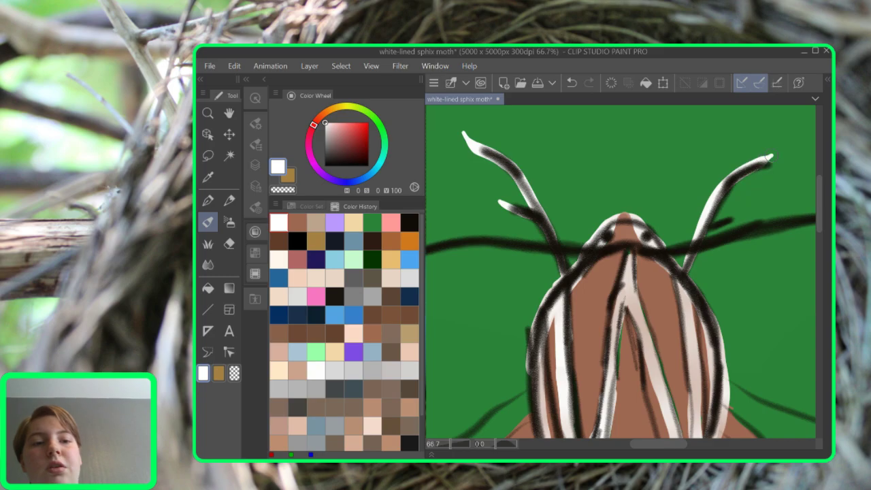
{"action": "left_click_drag", "start_coordinate": [712, 241], "coordinate": [738, 216]}
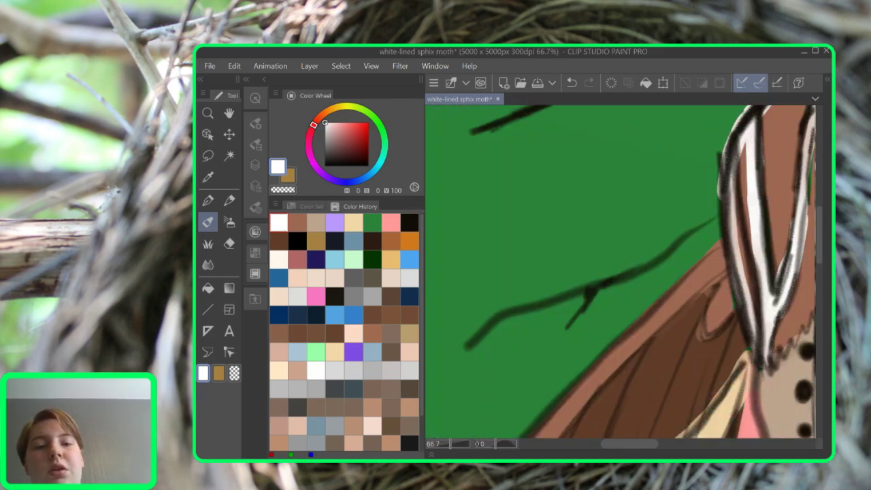
Paint the forked legs on both sides of the thorax white, including their short branches
{"action": "mouse_move", "coordinate": [721, 215]}
{"action": "left_mouse_down"}
{"action": "mouse_move", "coordinate": [704, 243]}
{"action": "mouse_move", "coordinate": [615, 292]}
{"action": "mouse_move", "coordinate": [510, 322]}
{"action": "mouse_move", "coordinate": [463, 351]}
{"action": "left_mouse_up"}
{"action": "left_click_drag", "start_coordinate": [590, 294], "coordinate": [570, 326]}
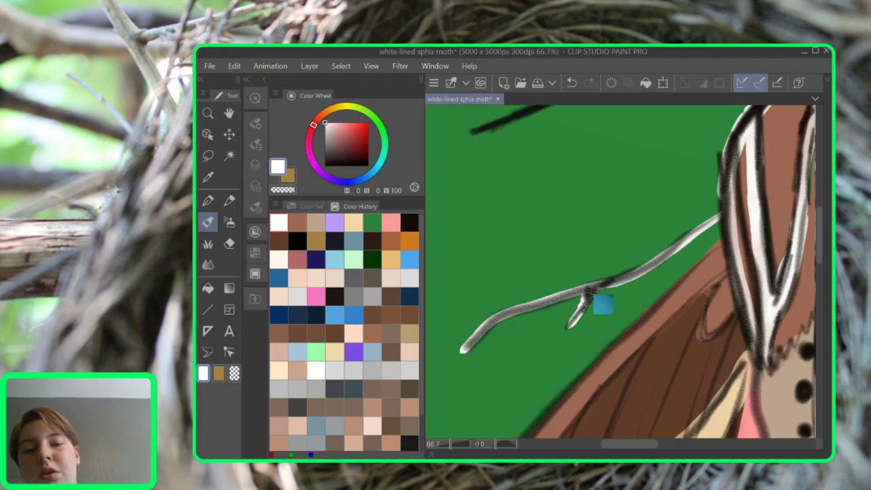
{"action": "mouse_move", "coordinate": [616, 280]}
{"action": "left_mouse_down"}
{"action": "mouse_move", "coordinate": [578, 311]}
{"action": "mouse_move", "coordinate": [582, 293]}
{"action": "mouse_move", "coordinate": [589, 317]}
{"action": "left_mouse_up"}
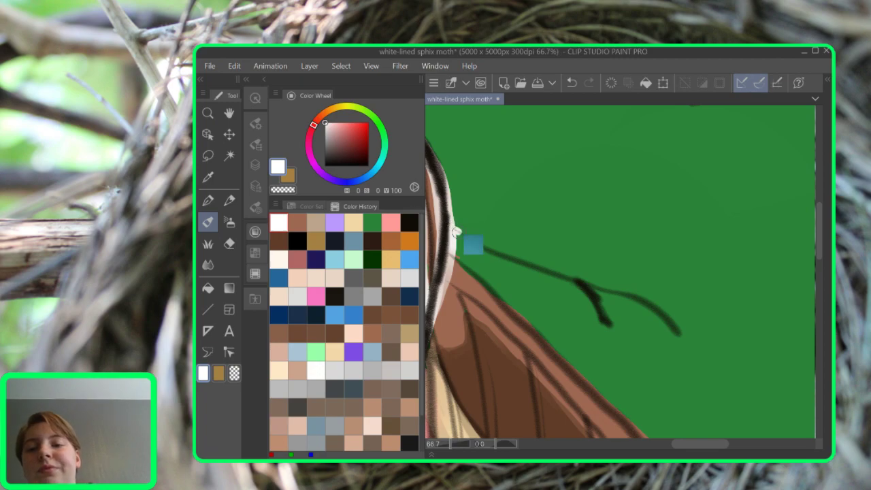
{"action": "mouse_move", "coordinate": [457, 232]}
{"action": "left_mouse_down"}
{"action": "mouse_move", "coordinate": [613, 288]}
{"action": "mouse_move", "coordinate": [669, 323]}
{"action": "left_mouse_up"}
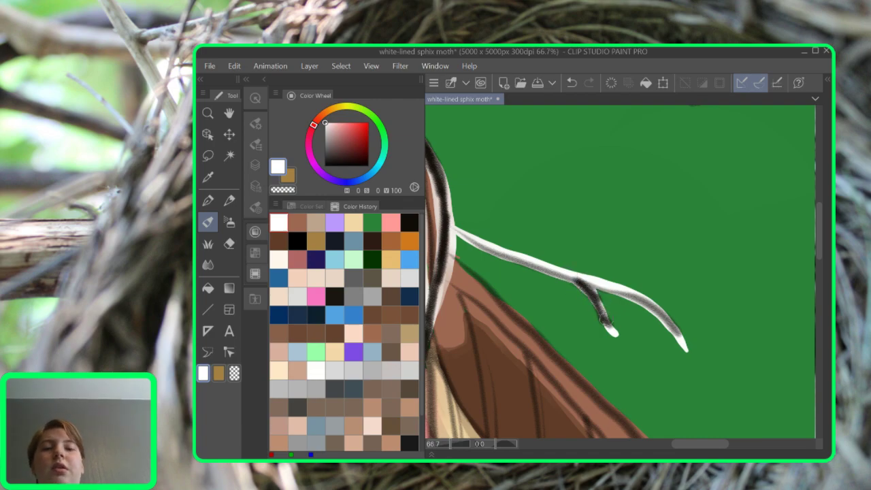
{"action": "left_click_drag", "start_coordinate": [604, 319], "coordinate": [761, 322]}
Try painting a white trim along the lower edge of the left-hand forewing, undoing each attempt
{"action": "scroll", "coordinate": [647, 286], "scroll_direction": "down", "scroll_amount": 2}
{"action": "scroll", "coordinate": [694, 297], "scroll_direction": "down", "scroll_amount": 1}
{"action": "left_click_drag", "start_coordinate": [633, 313], "coordinate": [626, 161]}
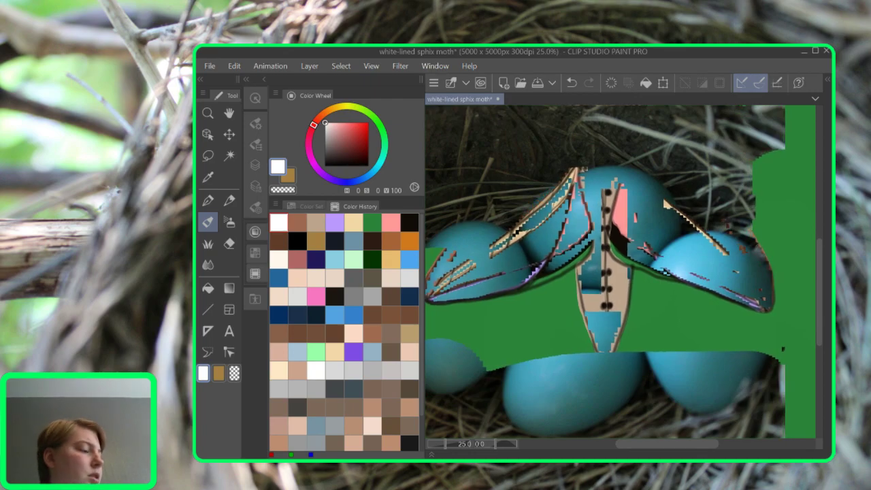
{"action": "left_click_drag", "start_coordinate": [561, 293], "coordinate": [643, 267]}
{"action": "scroll", "coordinate": [642, 268], "scroll_direction": "up", "scroll_amount": 3}
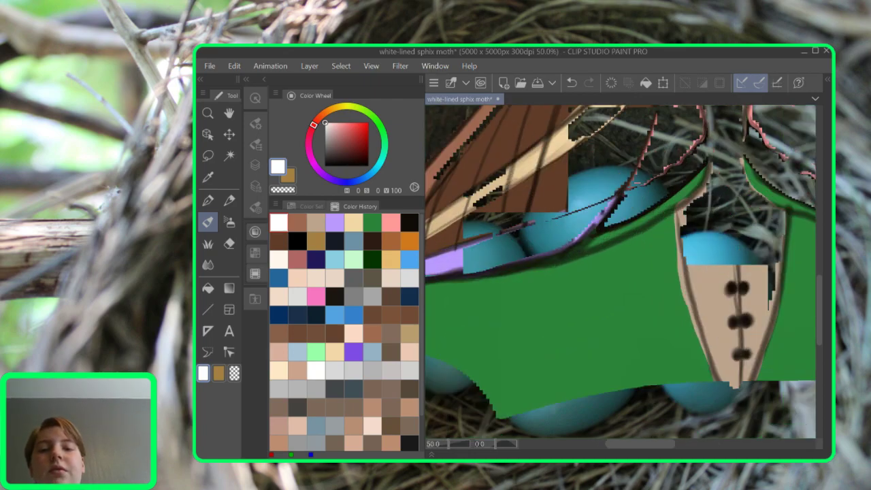
{"action": "left_click_drag", "start_coordinate": [545, 273], "coordinate": [620, 288]}
{"action": "scroll", "coordinate": [711, 260], "scroll_direction": "down", "scroll_amount": 2}
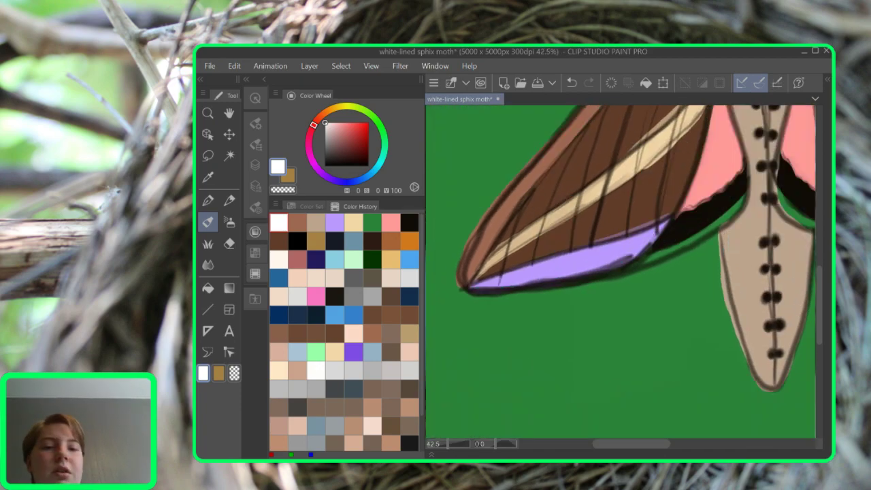
{"action": "mouse_move", "coordinate": [465, 289]}
{"action": "left_mouse_down"}
{"action": "mouse_move", "coordinate": [513, 290]}
{"action": "mouse_move", "coordinate": [627, 265]}
{"action": "mouse_move", "coordinate": [666, 233]}
{"action": "mouse_move", "coordinate": [681, 181]}
{"action": "left_mouse_up"}
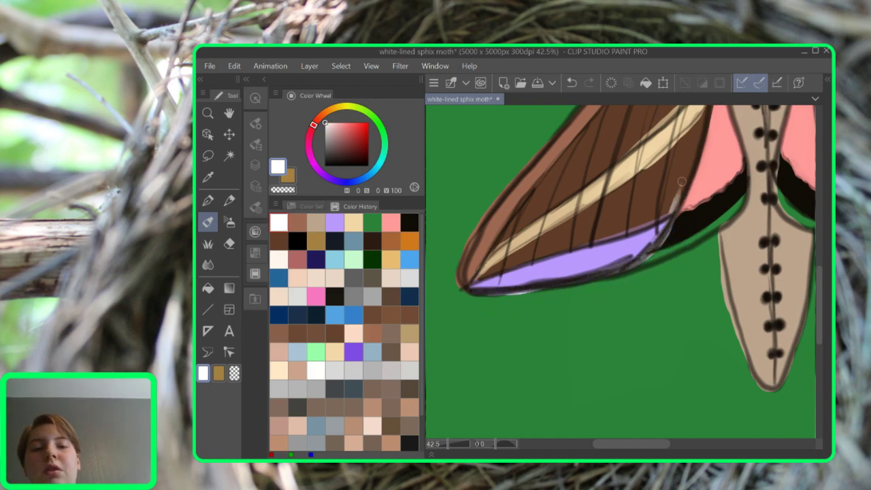
{"action": "key", "text": "ctrl+z"}
{"action": "mouse_move", "coordinate": [471, 292]}
{"action": "left_mouse_down"}
{"action": "mouse_move", "coordinate": [514, 296]}
{"action": "mouse_move", "coordinate": [626, 266]}
{"action": "mouse_move", "coordinate": [662, 236]}
{"action": "mouse_move", "coordinate": [673, 205]}
{"action": "left_mouse_up"}
{"action": "key", "text": "ctrl+z"}
Paint a thin white trim along the lower edges of the wings on both sides of the abdomen
{"action": "mouse_move", "coordinate": [639, 265]}
{"action": "left_mouse_down"}
{"action": "mouse_move", "coordinate": [715, 233]}
{"action": "mouse_move", "coordinate": [743, 193]}
{"action": "mouse_move", "coordinate": [547, 201]}
{"action": "left_mouse_up"}
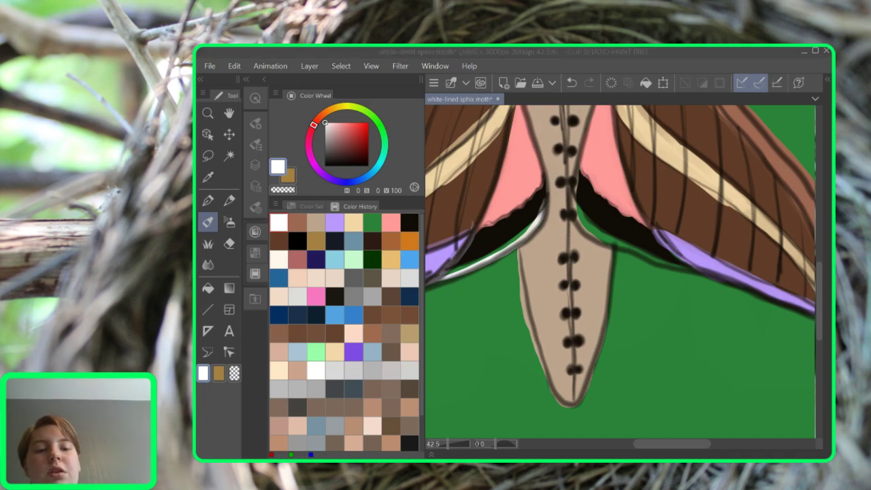
{"action": "left_click", "coordinate": [532, 385]}
{"action": "left_click_drag", "start_coordinate": [600, 321], "coordinate": [450, 306]}
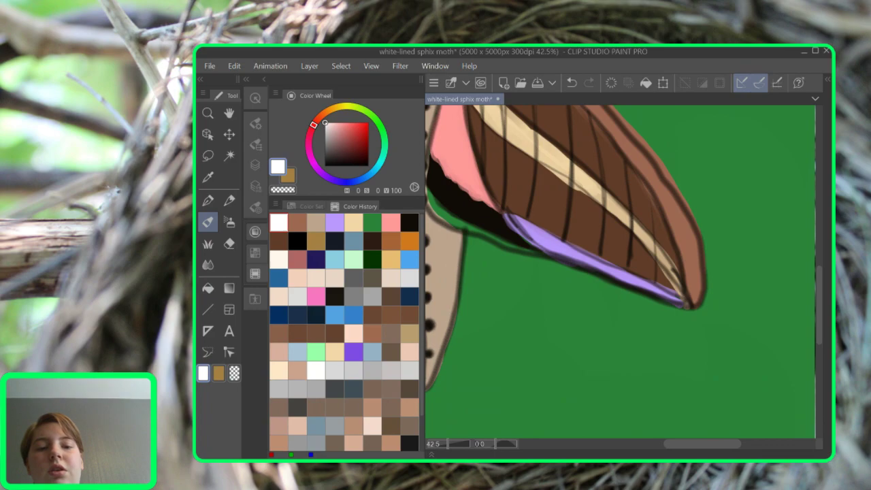
{"action": "mouse_move", "coordinate": [689, 310]}
{"action": "left_mouse_down"}
{"action": "mouse_move", "coordinate": [544, 253]}
{"action": "mouse_move", "coordinate": [511, 229]}
{"action": "mouse_move", "coordinate": [478, 171]}
{"action": "mouse_move", "coordinate": [586, 172]}
{"action": "left_mouse_up"}
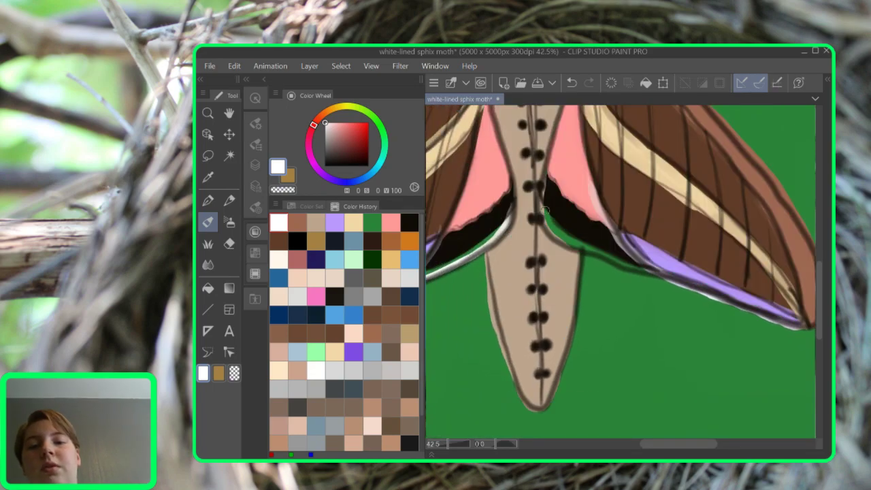
{"action": "mouse_move", "coordinate": [568, 247]}
{"action": "left_mouse_down"}
{"action": "mouse_move", "coordinate": [687, 288]}
{"action": "mouse_move", "coordinate": [722, 365]}
{"action": "left_mouse_up"}
Hide the Layer 2 line art to inspect the white paint on the thorax and front legs
{"action": "scroll", "coordinate": [687, 286], "scroll_direction": "down", "scroll_amount": 3}
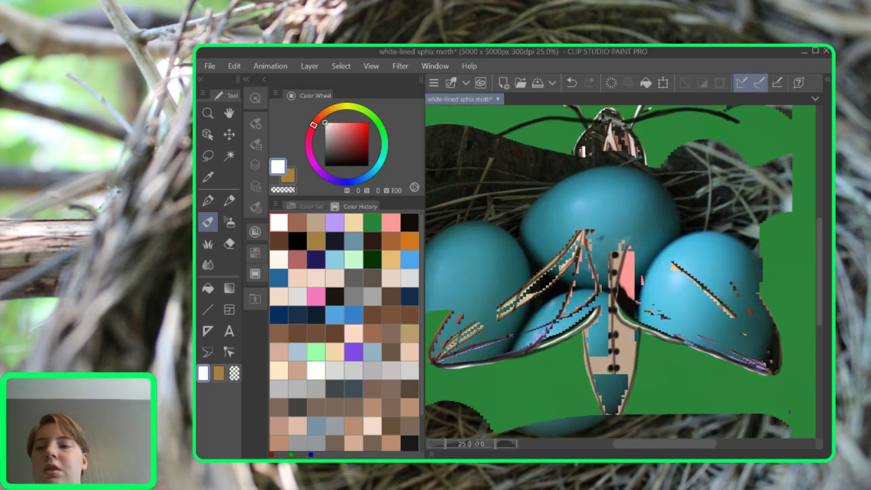
{"action": "left_click", "coordinate": [255, 165]}
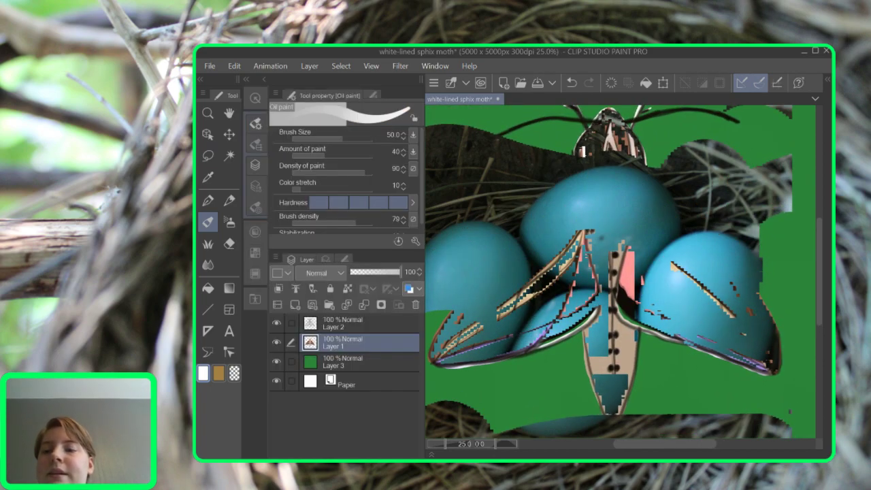
{"action": "left_click", "coordinate": [276, 323]}
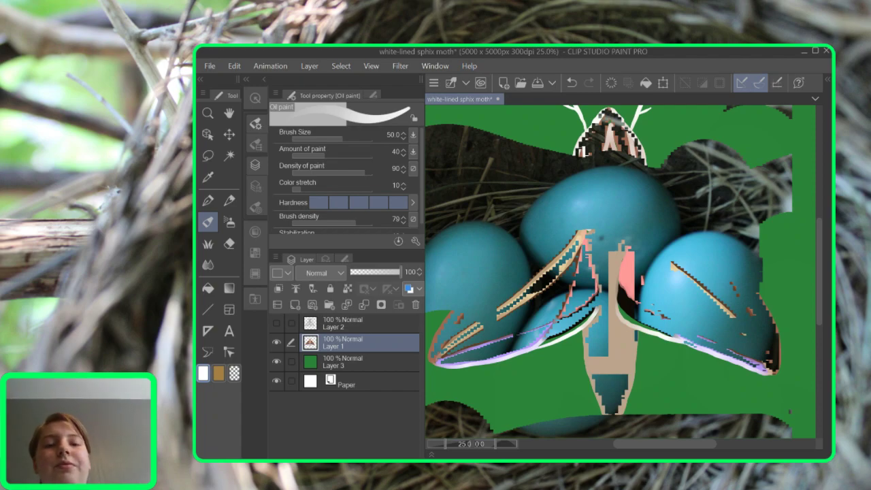
{"action": "scroll", "coordinate": [621, 273], "scroll_direction": "up", "scroll_amount": 3}
{"action": "scroll", "coordinate": [613, 225], "scroll_direction": "up", "scroll_amount": 3}
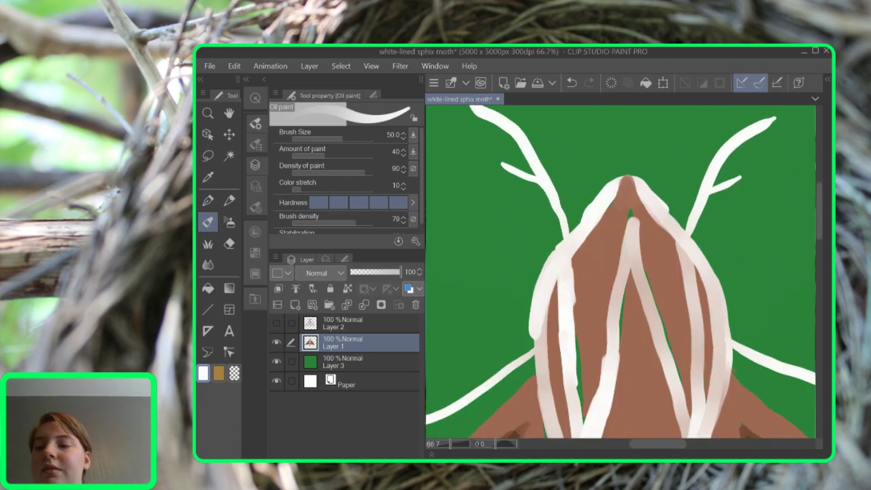
Set the secondary colour to reddish brown (RGB 159, 104, 83) and touch up the thorax's left-hand outer border in white
{"action": "key", "text": "x"}
{"action": "left_click", "coordinate": [256, 232]}
{"action": "left_click", "coordinate": [297, 222]}
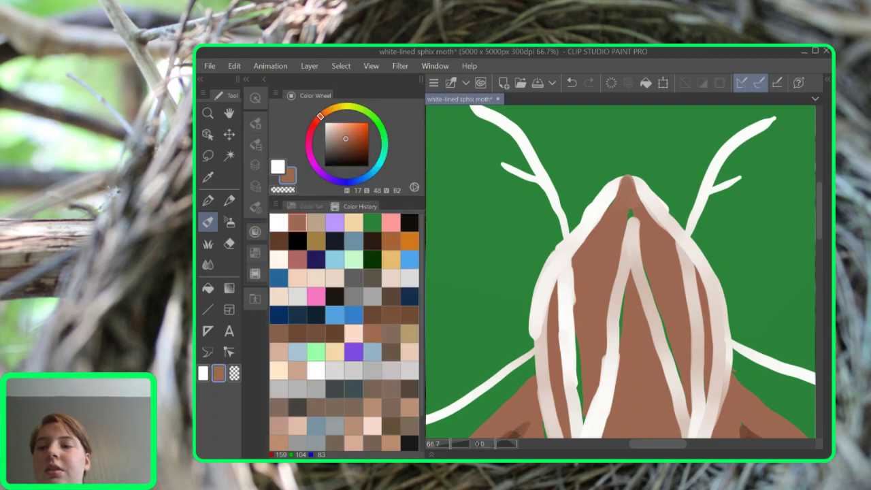
{"action": "left_click", "coordinate": [307, 206]}
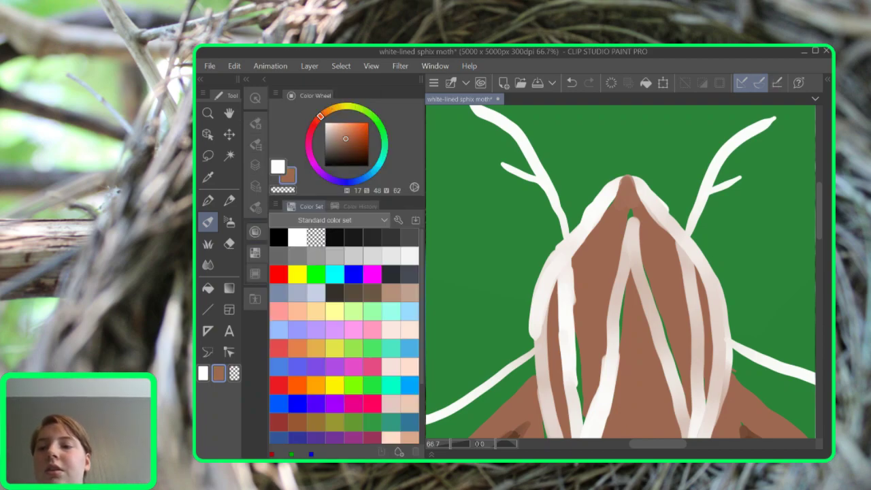
{"action": "left_click", "coordinate": [358, 206]}
{"action": "left_click", "coordinate": [256, 123]}
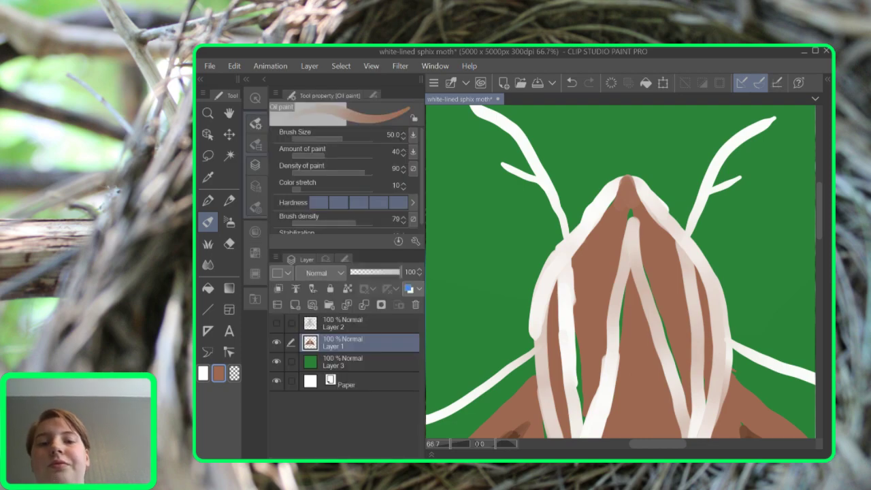
{"action": "key", "text": "x"}
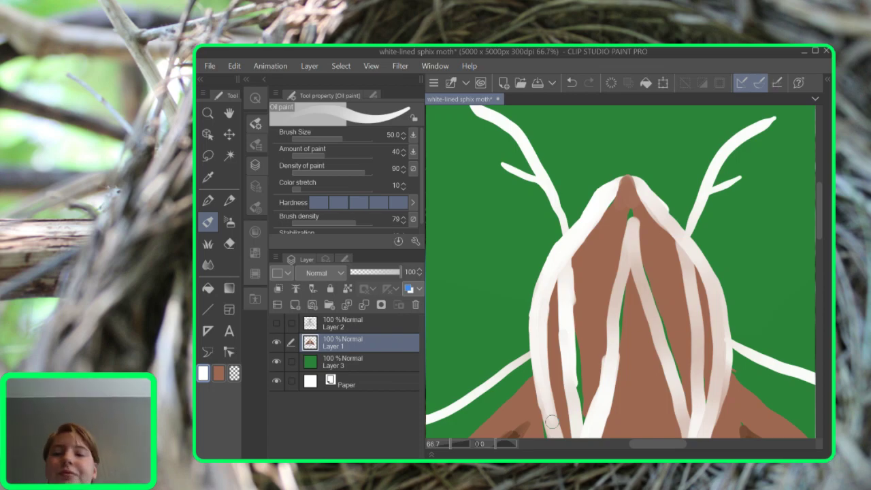
{"action": "key", "text": "x"}
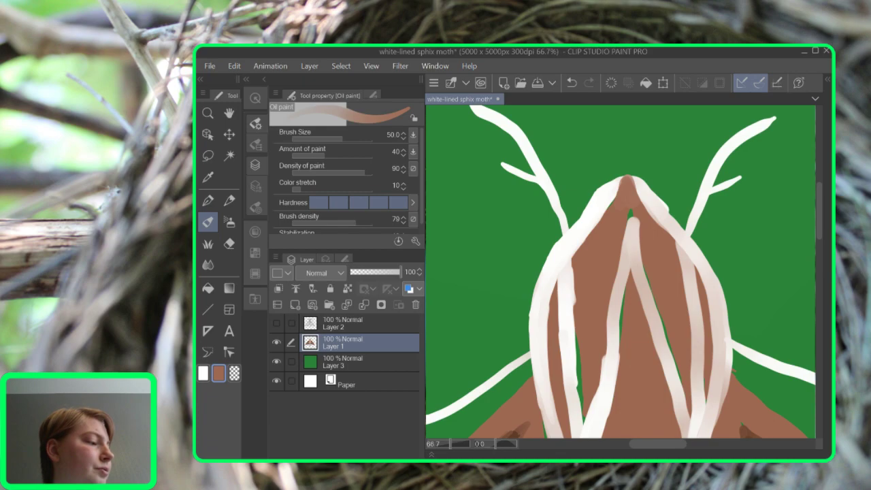
Paint reddish brown over the thorax between the white stripes, covering the gaps and trimming the inner stripes' edges
{"action": "mouse_move", "coordinate": [632, 204]}
{"action": "left_mouse_down"}
{"action": "mouse_move", "coordinate": [600, 220]}
{"action": "mouse_move", "coordinate": [619, 183]}
{"action": "mouse_move", "coordinate": [596, 224]}
{"action": "mouse_move", "coordinate": [611, 189]}
{"action": "mouse_move", "coordinate": [603, 196]}
{"action": "mouse_move", "coordinate": [574, 259]}
{"action": "mouse_move", "coordinate": [612, 197]}
{"action": "left_mouse_up"}
{"action": "mouse_move", "coordinate": [609, 236]}
{"action": "left_mouse_down"}
{"action": "mouse_move", "coordinate": [576, 255]}
{"action": "mouse_move", "coordinate": [584, 230]}
{"action": "mouse_move", "coordinate": [620, 181]}
{"action": "mouse_move", "coordinate": [594, 232]}
{"action": "mouse_move", "coordinate": [599, 227]}
{"action": "mouse_move", "coordinate": [626, 186]}
{"action": "mouse_move", "coordinate": [603, 192]}
{"action": "mouse_move", "coordinate": [624, 178]}
{"action": "mouse_move", "coordinate": [578, 246]}
{"action": "mouse_move", "coordinate": [577, 334]}
{"action": "left_mouse_up"}
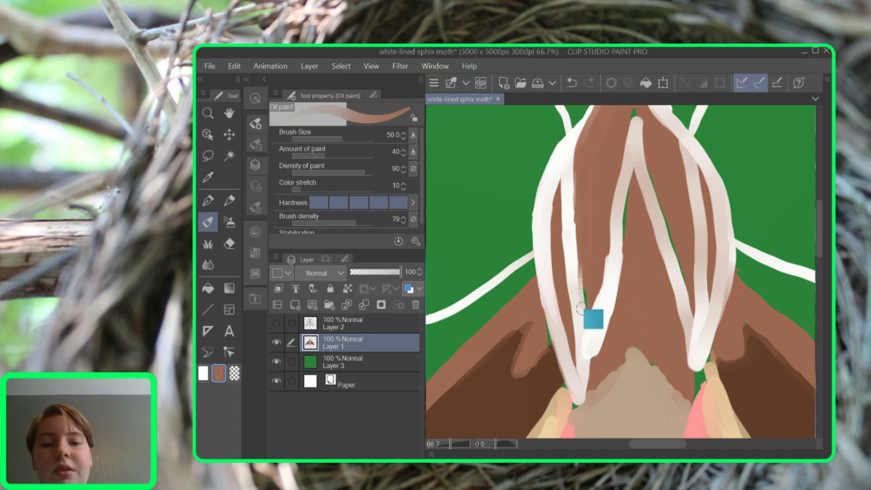
{"action": "mouse_move", "coordinate": [584, 231]}
{"action": "left_mouse_down"}
{"action": "mouse_move", "coordinate": [585, 322]}
{"action": "mouse_move", "coordinate": [607, 244]}
{"action": "left_mouse_up"}
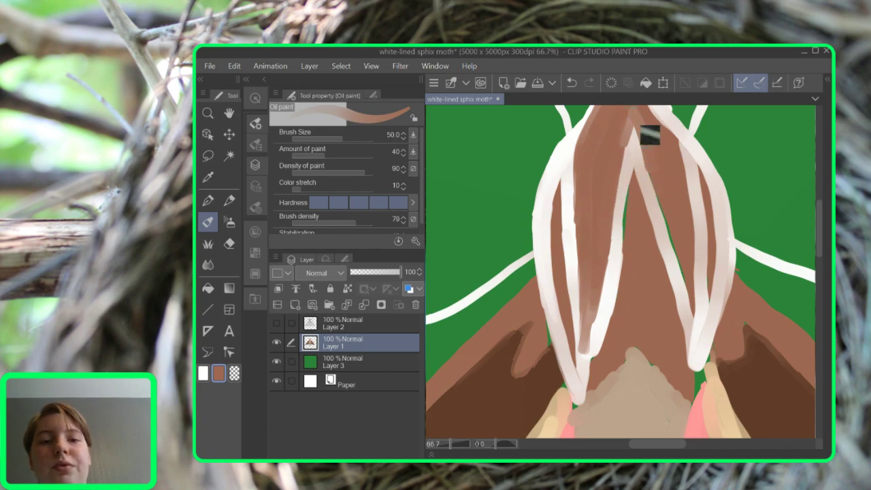
{"action": "mouse_move", "coordinate": [689, 304]}
{"action": "left_mouse_down"}
{"action": "mouse_move", "coordinate": [690, 353]}
{"action": "mouse_move", "coordinate": [681, 253]}
{"action": "mouse_move", "coordinate": [688, 362]}
{"action": "left_mouse_up"}
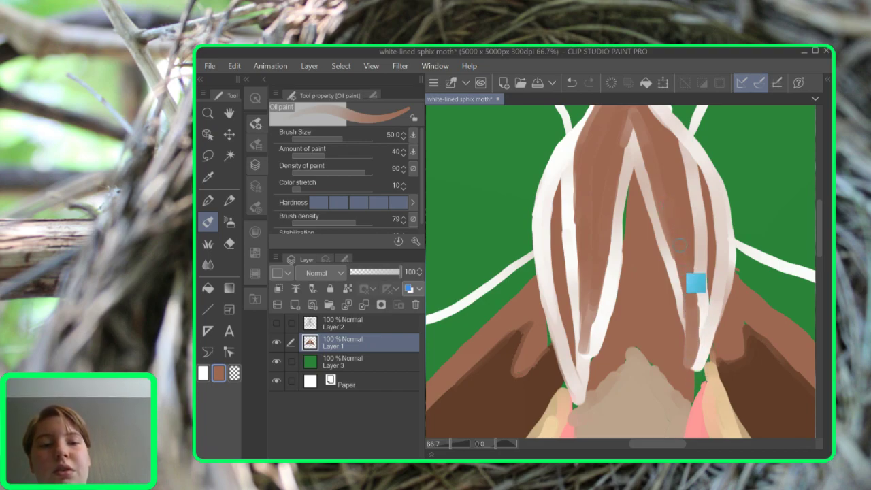
{"action": "mouse_move", "coordinate": [615, 156]}
{"action": "left_mouse_down"}
{"action": "mouse_move", "coordinate": [613, 183]}
{"action": "mouse_move", "coordinate": [629, 134]}
{"action": "mouse_move", "coordinate": [615, 191]}
{"action": "mouse_move", "coordinate": [626, 140]}
{"action": "left_mouse_up"}
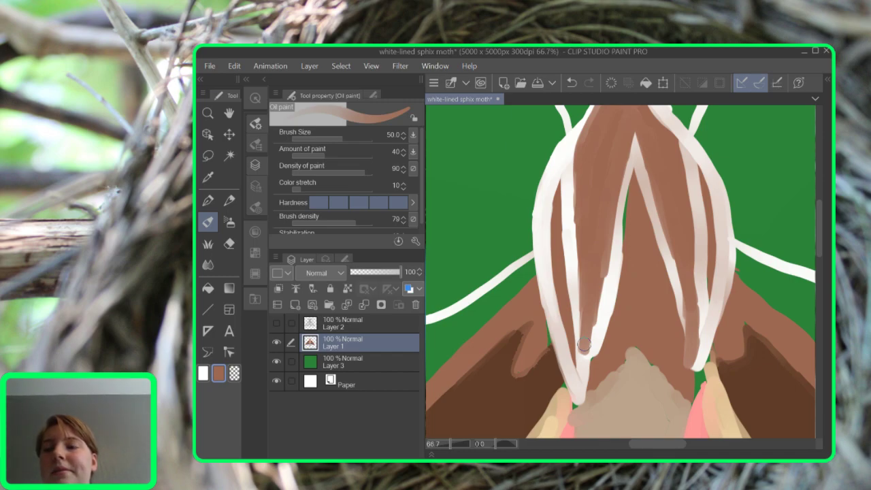
Repaint the white inner V-shaped stripes on the thorax, extending their lower ends
{"action": "key", "text": "x"}
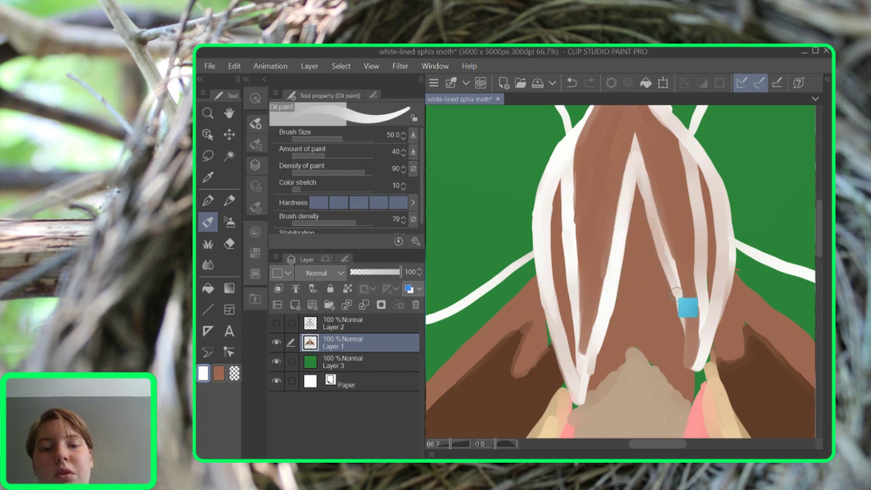
{"action": "left_click_drag", "start_coordinate": [682, 327], "coordinate": [684, 345]}
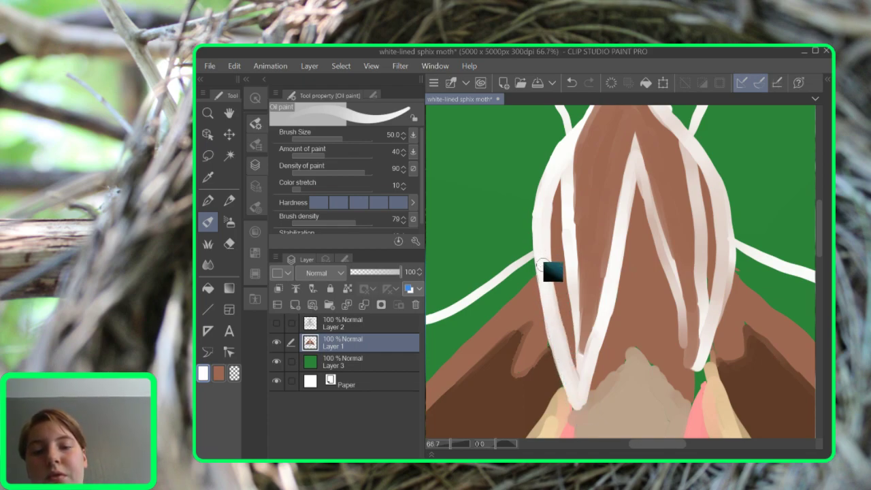
{"action": "left_click_drag", "start_coordinate": [557, 333], "coordinate": [543, 301]}
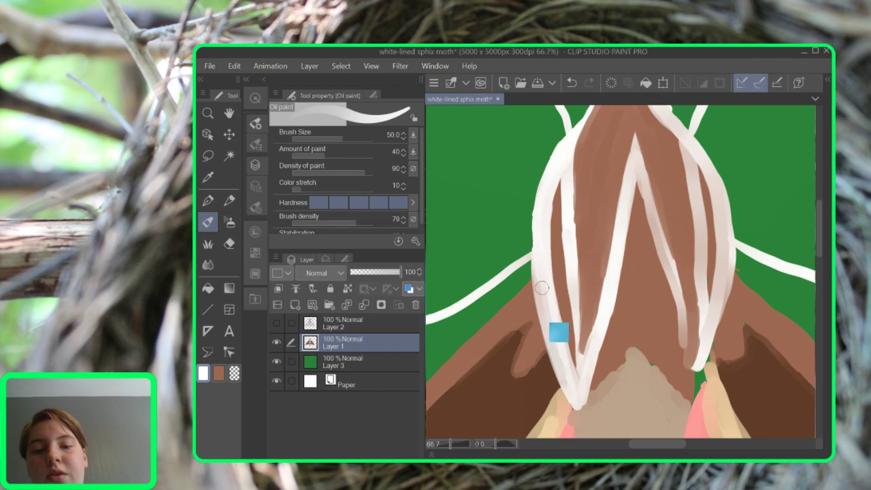
{"action": "left_click_drag", "start_coordinate": [569, 395], "coordinate": [547, 298]}
{"action": "key", "text": "ctrl+z"}
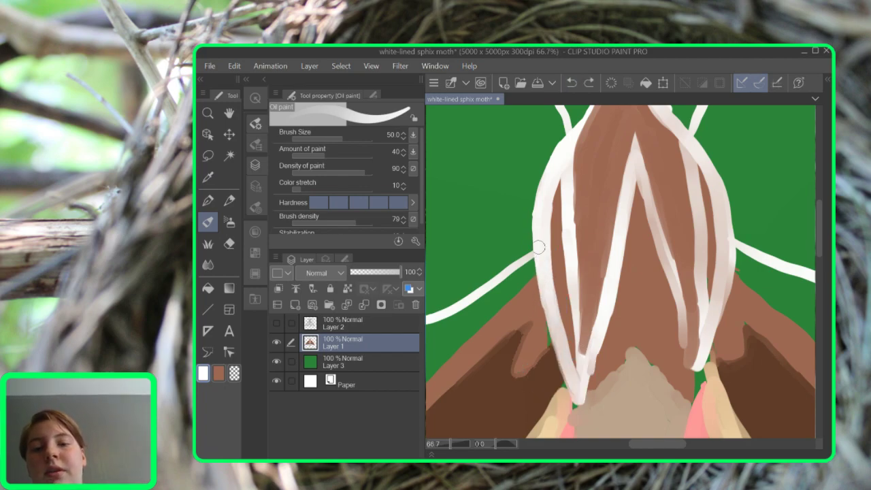
Repaint the thorax's left-hand outer border in solid white down to its lower tip
{"action": "left_click_drag", "start_coordinate": [555, 324], "coordinate": [581, 409]}
{"action": "mouse_move", "coordinate": [543, 272]}
{"action": "left_mouse_down"}
{"action": "mouse_move", "coordinate": [551, 335]}
{"action": "mouse_move", "coordinate": [579, 403]}
{"action": "left_mouse_up"}
{"action": "left_click_drag", "start_coordinate": [551, 343], "coordinate": [578, 405]}
{"action": "mouse_move", "coordinate": [553, 214]}
{"action": "left_mouse_down"}
{"action": "mouse_move", "coordinate": [546, 311]}
{"action": "mouse_move", "coordinate": [540, 203]}
{"action": "mouse_move", "coordinate": [553, 163]}
{"action": "mouse_move", "coordinate": [536, 236]}
{"action": "mouse_move", "coordinate": [553, 325]}
{"action": "mouse_move", "coordinate": [537, 232]}
{"action": "mouse_move", "coordinate": [563, 144]}
{"action": "mouse_move", "coordinate": [539, 215]}
{"action": "mouse_move", "coordinate": [546, 293]}
{"action": "mouse_move", "coordinate": [570, 384]}
{"action": "mouse_move", "coordinate": [546, 284]}
{"action": "mouse_move", "coordinate": [571, 390]}
{"action": "mouse_move", "coordinate": [555, 346]}
{"action": "mouse_move", "coordinate": [575, 387]}
{"action": "left_mouse_up"}
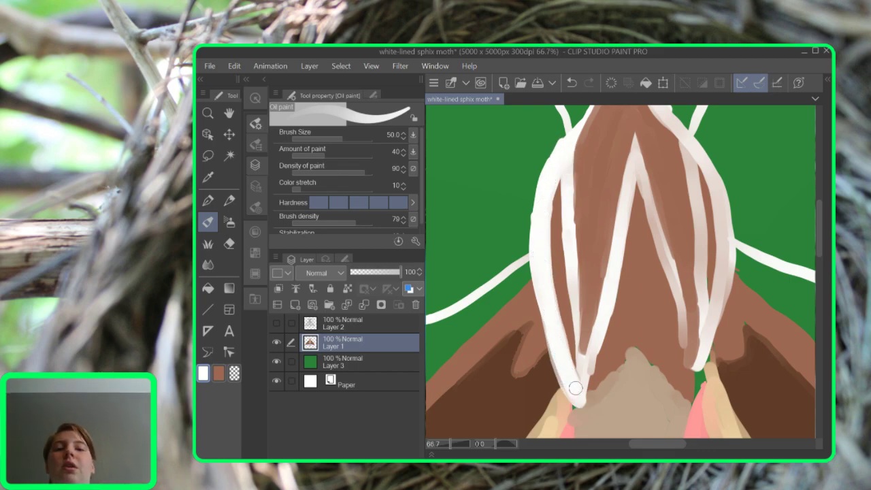
{"action": "key", "text": "g"}
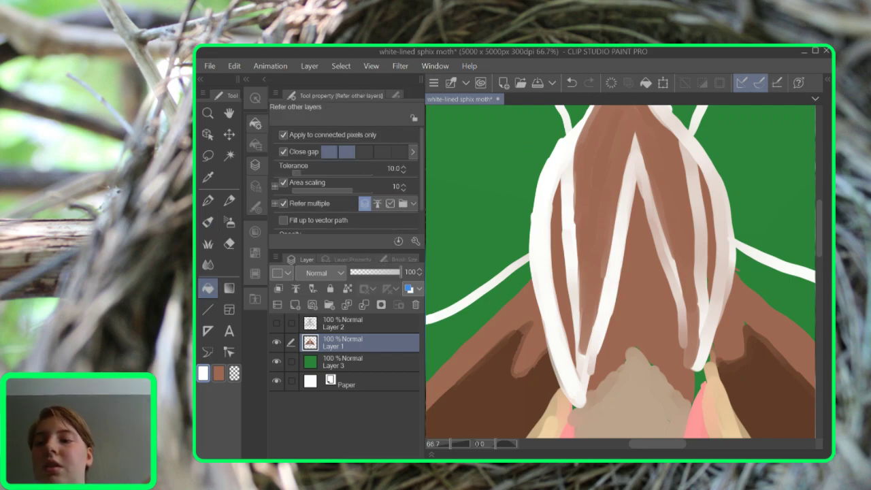
{"action": "left_click", "coordinate": [481, 197]}
{"action": "key", "text": "e"}
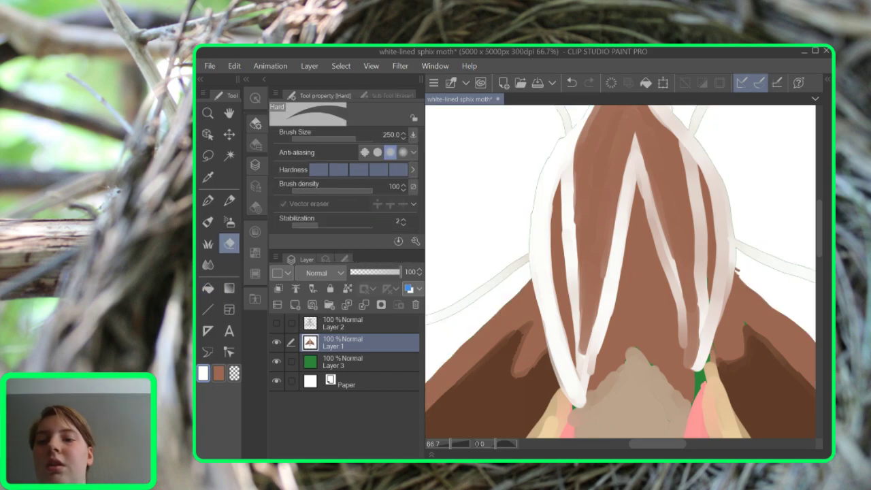
{"action": "key", "text": "ctrl+z"}
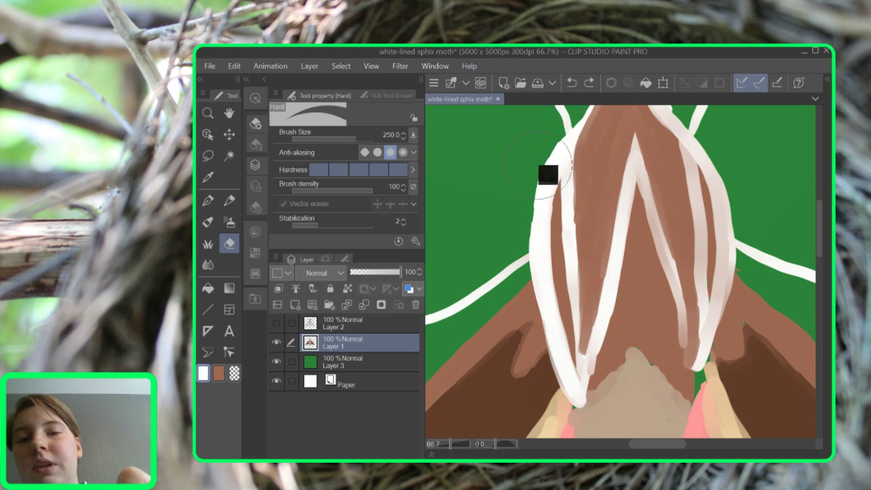
Widen the thorax's left-hand brown panel with the Oil paint brush and retouch its outer border in white
{"action": "key", "text": "b"}
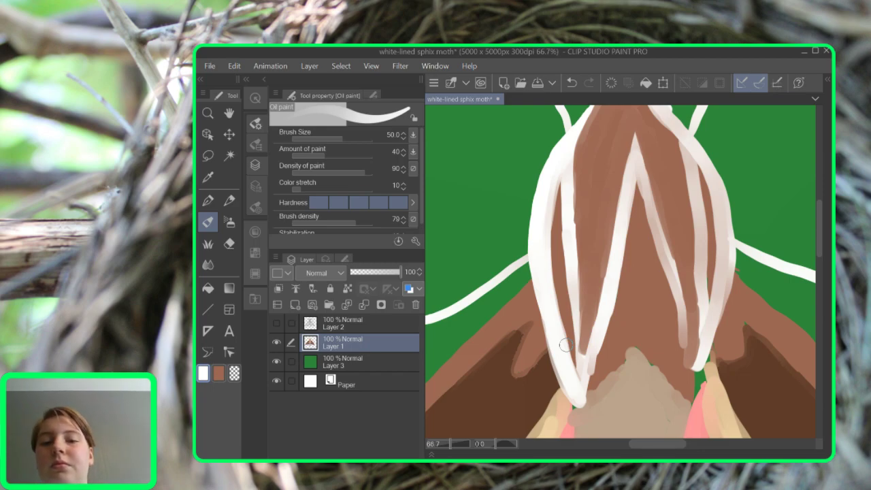
{"action": "key", "text": "x"}
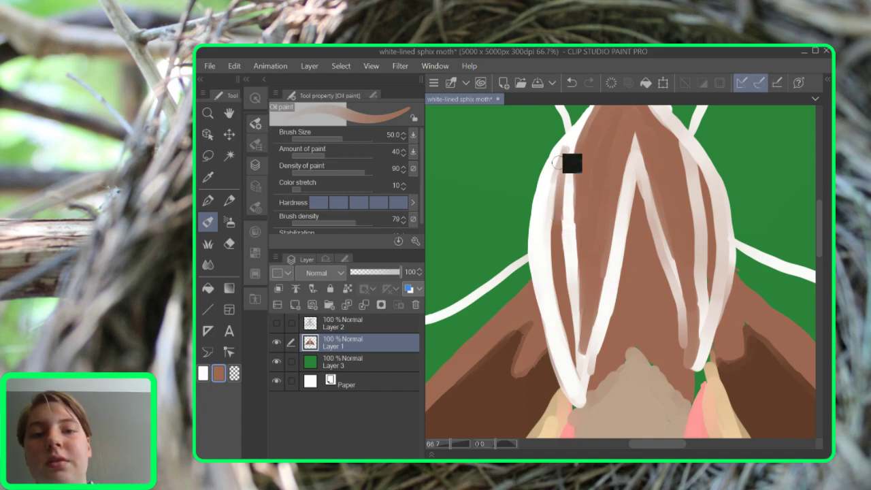
{"action": "mouse_move", "coordinate": [552, 328]}
{"action": "left_mouse_down"}
{"action": "mouse_move", "coordinate": [563, 353]}
{"action": "mouse_move", "coordinate": [544, 280]}
{"action": "mouse_move", "coordinate": [575, 375]}
{"action": "mouse_move", "coordinate": [556, 327]}
{"action": "mouse_move", "coordinate": [572, 369]}
{"action": "mouse_move", "coordinate": [553, 226]}
{"action": "mouse_move", "coordinate": [566, 370]}
{"action": "mouse_move", "coordinate": [547, 266]}
{"action": "mouse_move", "coordinate": [556, 347]}
{"action": "mouse_move", "coordinate": [554, 199]}
{"action": "mouse_move", "coordinate": [545, 247]}
{"action": "mouse_move", "coordinate": [545, 206]}
{"action": "mouse_move", "coordinate": [550, 301]}
{"action": "mouse_move", "coordinate": [541, 262]}
{"action": "mouse_move", "coordinate": [561, 170]}
{"action": "mouse_move", "coordinate": [551, 245]}
{"action": "mouse_move", "coordinate": [563, 153]}
{"action": "mouse_move", "coordinate": [538, 242]}
{"action": "mouse_move", "coordinate": [542, 221]}
{"action": "mouse_move", "coordinate": [542, 281]}
{"action": "mouse_move", "coordinate": [537, 245]}
{"action": "mouse_move", "coordinate": [550, 332]}
{"action": "mouse_move", "coordinate": [544, 265]}
{"action": "mouse_move", "coordinate": [568, 373]}
{"action": "mouse_move", "coordinate": [566, 365]}
{"action": "mouse_move", "coordinate": [550, 309]}
{"action": "mouse_move", "coordinate": [579, 369]}
{"action": "left_mouse_up"}
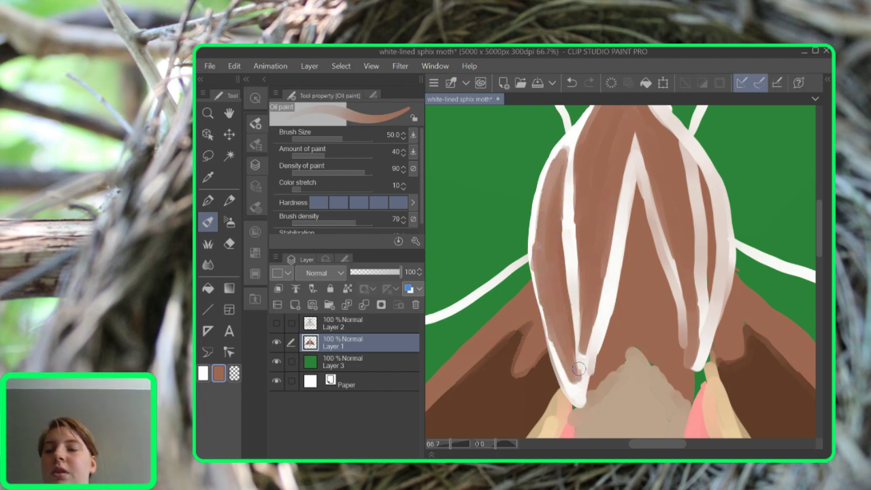
{"action": "key", "text": "x"}
{"action": "mouse_move", "coordinate": [534, 222]}
{"action": "left_mouse_down"}
{"action": "mouse_move", "coordinate": [531, 260]}
{"action": "mouse_move", "coordinate": [549, 349]}
{"action": "left_mouse_up"}
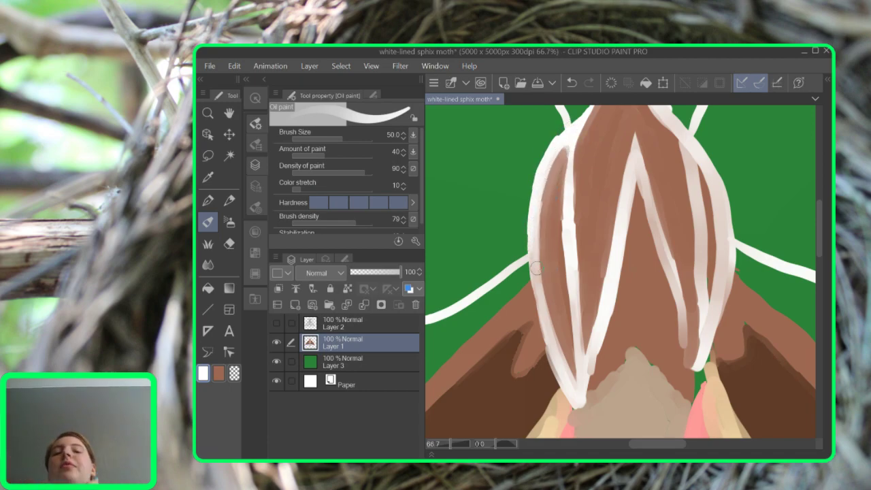
{"action": "key", "text": "ctrl+z"}
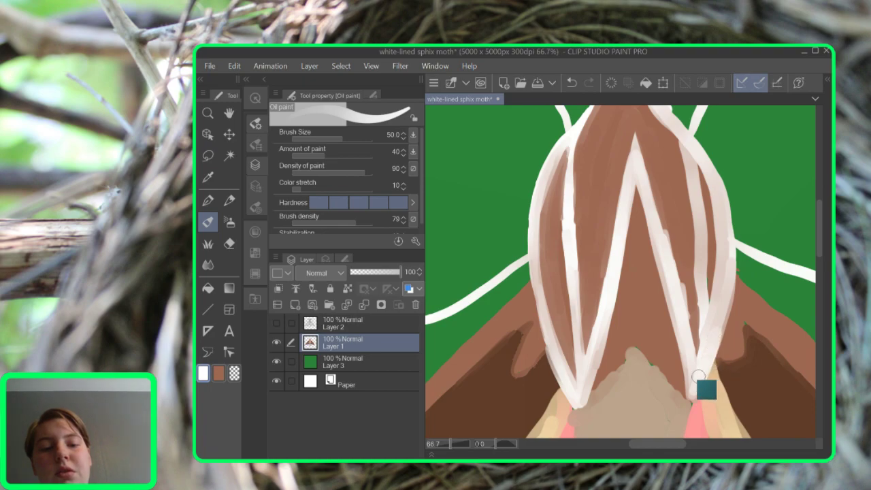
{"action": "mouse_move", "coordinate": [726, 202]}
{"action": "left_mouse_down"}
{"action": "mouse_move", "coordinate": [720, 295]}
{"action": "mouse_move", "coordinate": [704, 361]}
{"action": "left_mouse_up"}
{"action": "left_click_drag", "start_coordinate": [722, 194], "coordinate": [722, 320]}
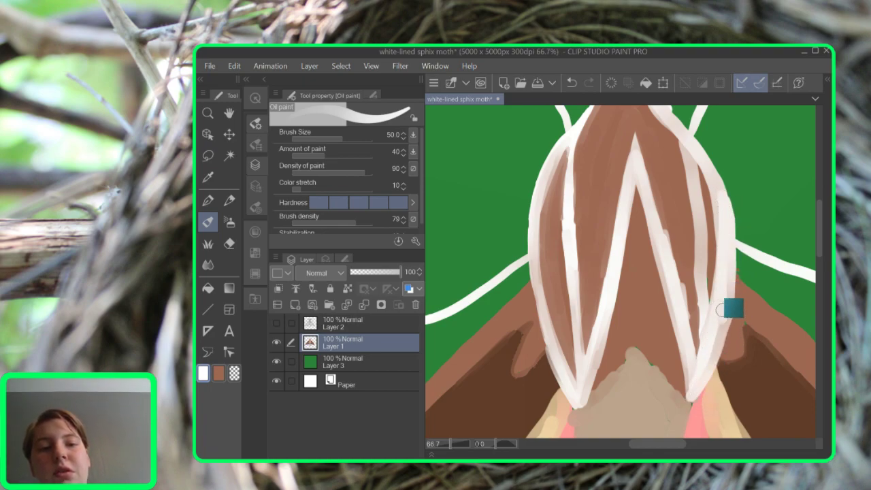
{"action": "left_click_drag", "start_coordinate": [702, 158], "coordinate": [724, 264]}
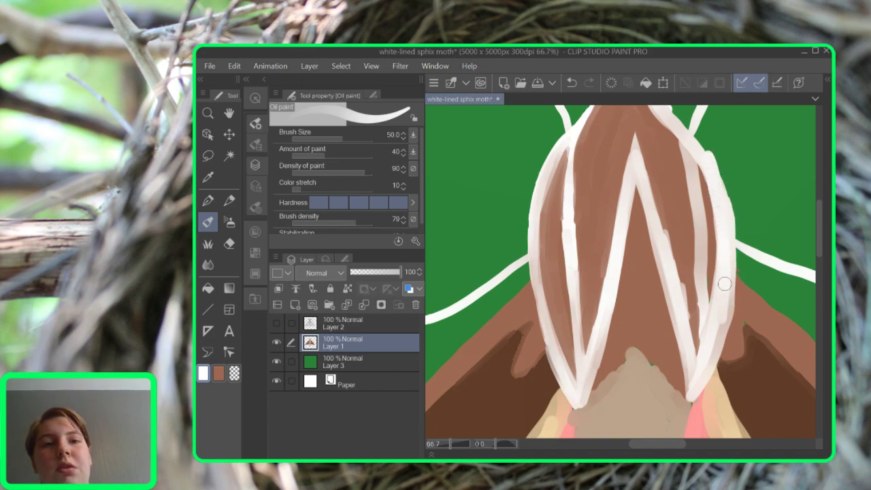
{"action": "left_click", "coordinate": [572, 82]}
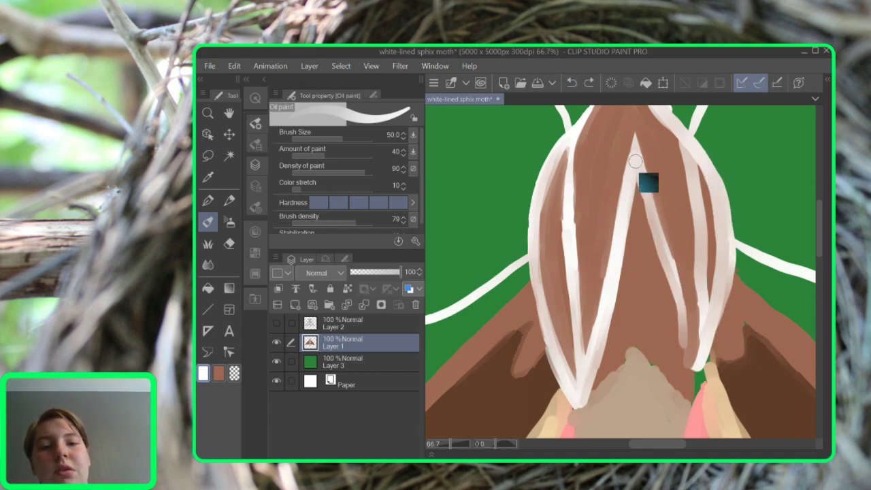
Repaint the right-hand leg of the inner V and the right-hand outer border in white, joining them at the lower tip
{"action": "mouse_move", "coordinate": [691, 320]}
{"action": "left_mouse_down"}
{"action": "mouse_move", "coordinate": [690, 361]}
{"action": "mouse_move", "coordinate": [681, 288]}
{"action": "left_mouse_up"}
{"action": "mouse_move", "coordinate": [648, 201]}
{"action": "left_mouse_down"}
{"action": "mouse_move", "coordinate": [697, 398]}
{"action": "mouse_move", "coordinate": [711, 348]}
{"action": "mouse_move", "coordinate": [692, 388]}
{"action": "mouse_move", "coordinate": [680, 324]}
{"action": "mouse_move", "coordinate": [689, 349]}
{"action": "left_mouse_up"}
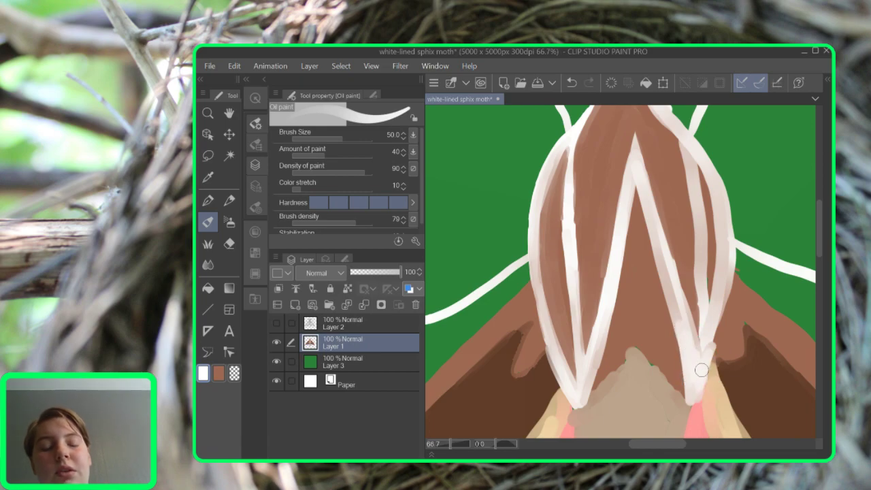
{"action": "mouse_move", "coordinate": [696, 381]}
{"action": "left_mouse_down"}
{"action": "mouse_move", "coordinate": [728, 301]}
{"action": "mouse_move", "coordinate": [731, 279]}
{"action": "mouse_move", "coordinate": [705, 360]}
{"action": "mouse_move", "coordinate": [725, 302]}
{"action": "mouse_move", "coordinate": [729, 231]}
{"action": "mouse_move", "coordinate": [732, 254]}
{"action": "mouse_move", "coordinate": [722, 303]}
{"action": "mouse_move", "coordinate": [728, 194]}
{"action": "mouse_move", "coordinate": [725, 273]}
{"action": "left_mouse_up"}
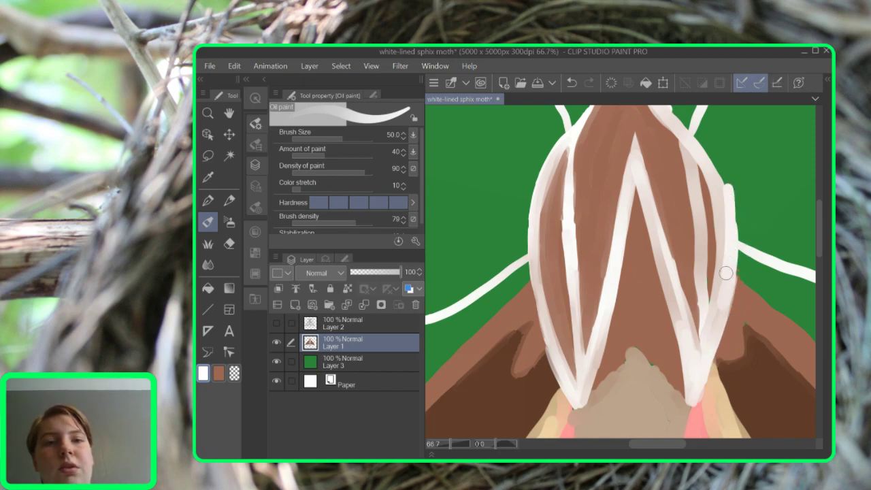
{"action": "left_click", "coordinate": [572, 82]}
{"action": "mouse_move", "coordinate": [699, 383]}
{"action": "left_mouse_down"}
{"action": "mouse_move", "coordinate": [727, 257]}
{"action": "mouse_move", "coordinate": [727, 213]}
{"action": "mouse_move", "coordinate": [718, 326]}
{"action": "mouse_move", "coordinate": [700, 383]}
{"action": "mouse_move", "coordinate": [720, 273]}
{"action": "mouse_move", "coordinate": [719, 191]}
{"action": "mouse_move", "coordinate": [727, 222]}
{"action": "mouse_move", "coordinate": [722, 200]}
{"action": "mouse_move", "coordinate": [718, 307]}
{"action": "mouse_move", "coordinate": [725, 266]}
{"action": "mouse_move", "coordinate": [696, 393]}
{"action": "left_mouse_up"}
{"action": "mouse_move", "coordinate": [684, 340]}
{"action": "left_mouse_down"}
{"action": "mouse_move", "coordinate": [636, 172]}
{"action": "mouse_move", "coordinate": [698, 367]}
{"action": "left_mouse_up"}
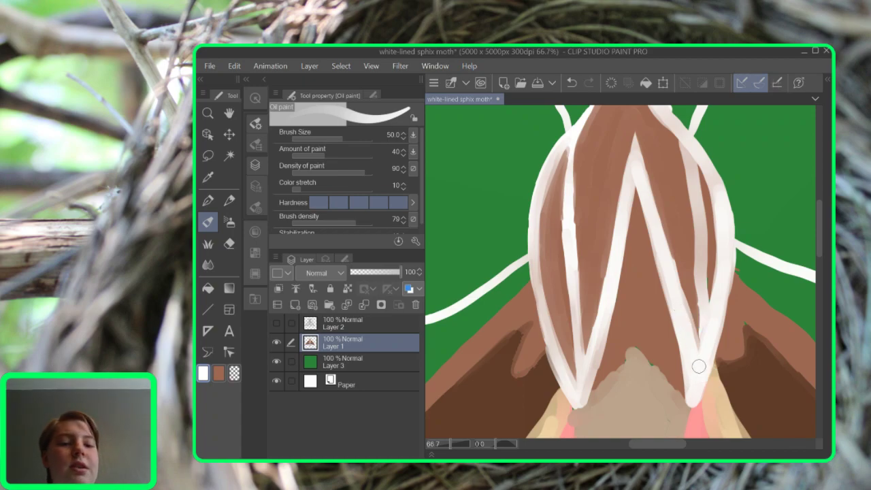
Paint reddish brown between the V's right-hand leg and the adjacent stripe, undoing the stray stroke on the outer border
{"action": "key", "text": "x"}
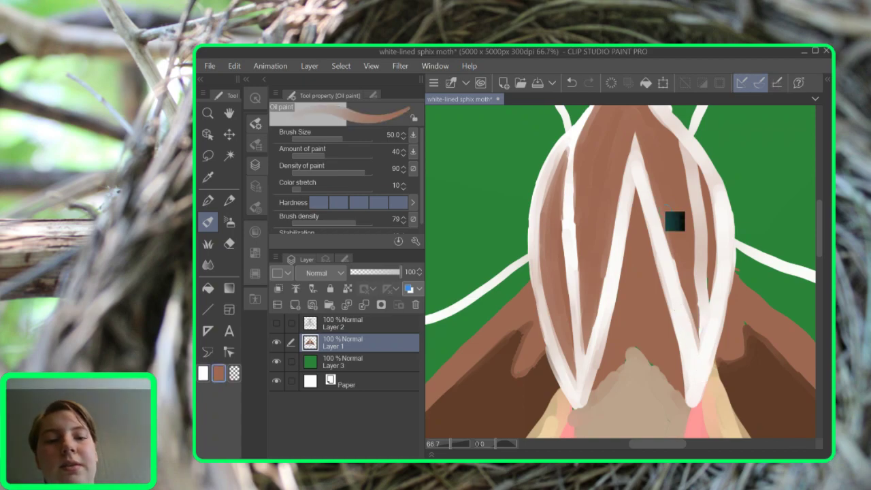
{"action": "mouse_move", "coordinate": [671, 225]}
{"action": "left_mouse_down"}
{"action": "mouse_move", "coordinate": [686, 308]}
{"action": "mouse_move", "coordinate": [640, 128]}
{"action": "mouse_move", "coordinate": [692, 336]}
{"action": "mouse_move", "coordinate": [690, 312]}
{"action": "mouse_move", "coordinate": [693, 388]}
{"action": "mouse_move", "coordinate": [700, 324]}
{"action": "mouse_move", "coordinate": [698, 299]}
{"action": "mouse_move", "coordinate": [699, 357]}
{"action": "mouse_move", "coordinate": [680, 207]}
{"action": "mouse_move", "coordinate": [691, 330]}
{"action": "left_mouse_up"}
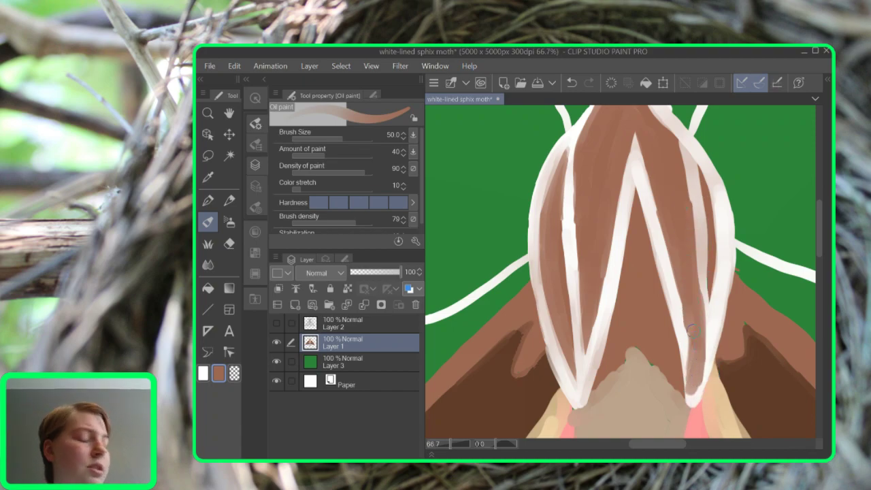
{"action": "mouse_move", "coordinate": [719, 256]}
{"action": "left_mouse_down"}
{"action": "mouse_move", "coordinate": [710, 325]}
{"action": "mouse_move", "coordinate": [701, 254]}
{"action": "mouse_move", "coordinate": [710, 305]}
{"action": "mouse_move", "coordinate": [711, 266]}
{"action": "left_mouse_up"}
{"action": "left_click", "coordinate": [572, 82]}
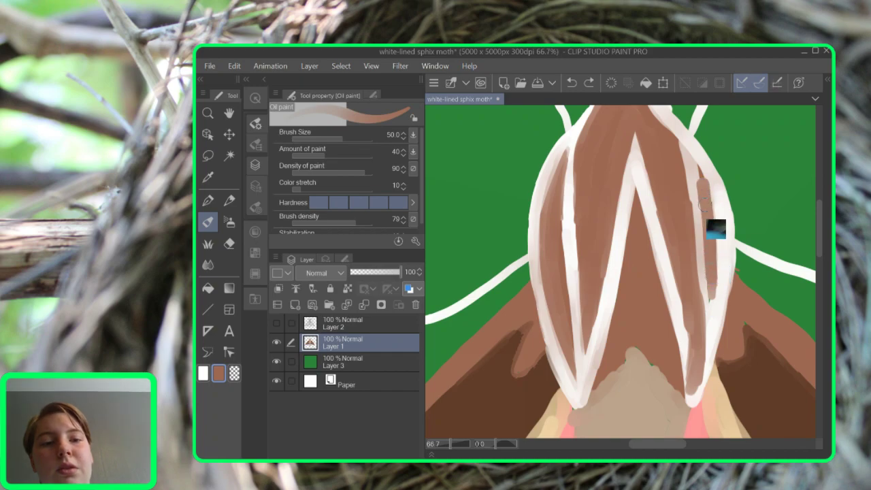
Widen the thorax's right-hand outer brown panel and narrow the white stripe beside it with reddish brown
{"action": "mouse_move", "coordinate": [715, 197]}
{"action": "left_mouse_down"}
{"action": "mouse_move", "coordinate": [703, 178]}
{"action": "mouse_move", "coordinate": [683, 270]}
{"action": "left_mouse_up"}
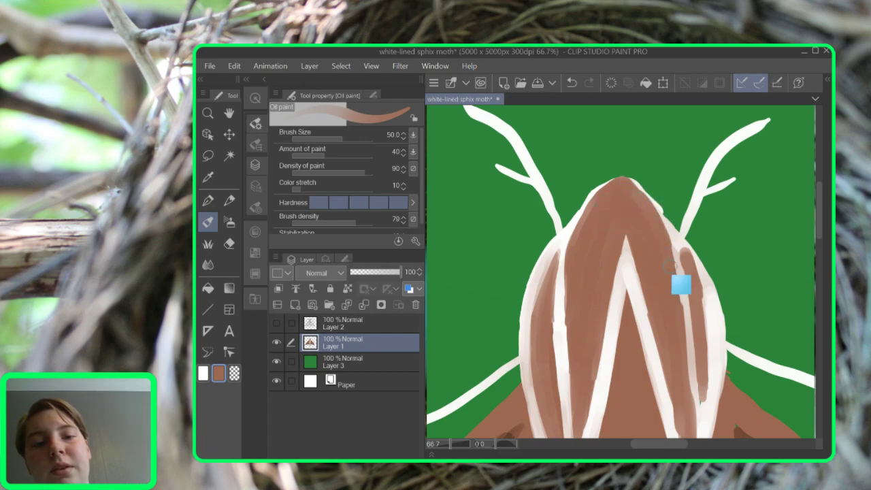
{"action": "left_click_drag", "start_coordinate": [666, 245], "coordinate": [680, 320]}
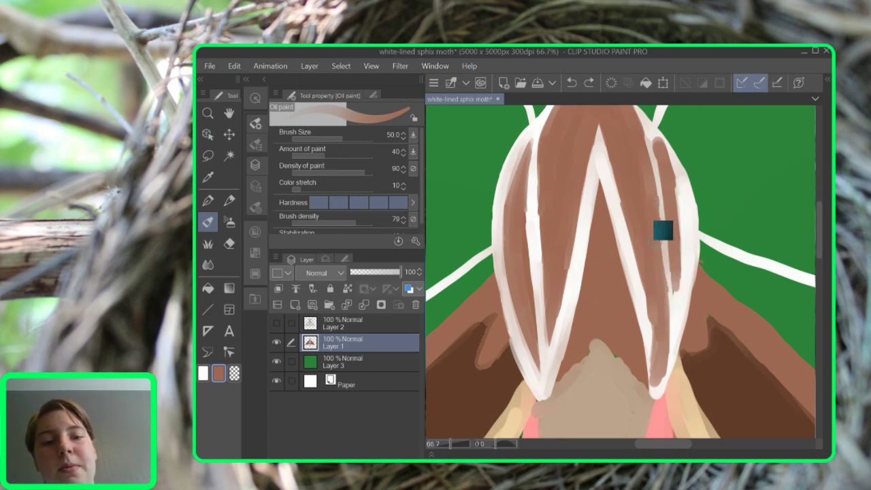
{"action": "mouse_move", "coordinate": [678, 268]}
{"action": "left_mouse_down"}
{"action": "mouse_move", "coordinate": [679, 306]}
{"action": "mouse_move", "coordinate": [684, 265]}
{"action": "mouse_move", "coordinate": [669, 152]}
{"action": "mouse_move", "coordinate": [682, 198]}
{"action": "mouse_move", "coordinate": [660, 144]}
{"action": "mouse_move", "coordinate": [684, 205]}
{"action": "mouse_move", "coordinate": [693, 277]}
{"action": "left_mouse_up"}
{"action": "key", "text": "ctrl+z"}
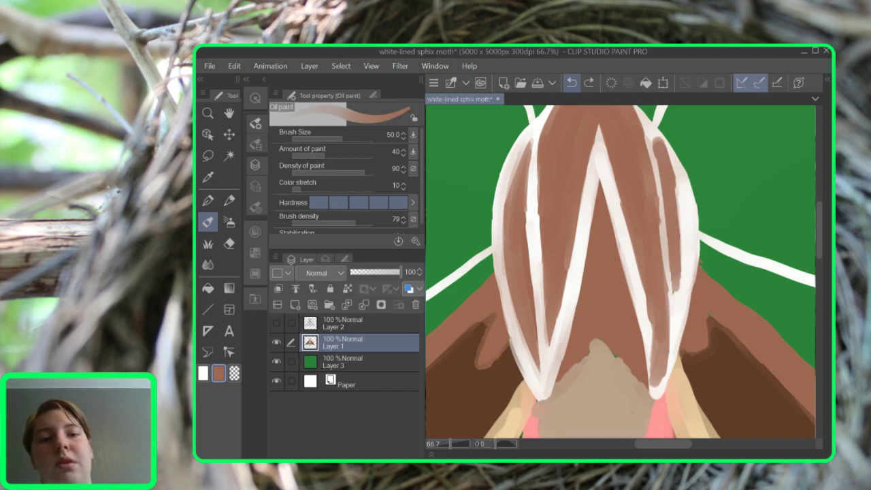
{"action": "mouse_move", "coordinate": [671, 168]}
{"action": "left_mouse_down"}
{"action": "mouse_move", "coordinate": [689, 213]}
{"action": "mouse_move", "coordinate": [683, 199]}
{"action": "mouse_move", "coordinate": [680, 301]}
{"action": "mouse_move", "coordinate": [681, 214]}
{"action": "mouse_move", "coordinate": [682, 281]}
{"action": "mouse_move", "coordinate": [668, 177]}
{"action": "mouse_move", "coordinate": [688, 235]}
{"action": "left_mouse_up"}
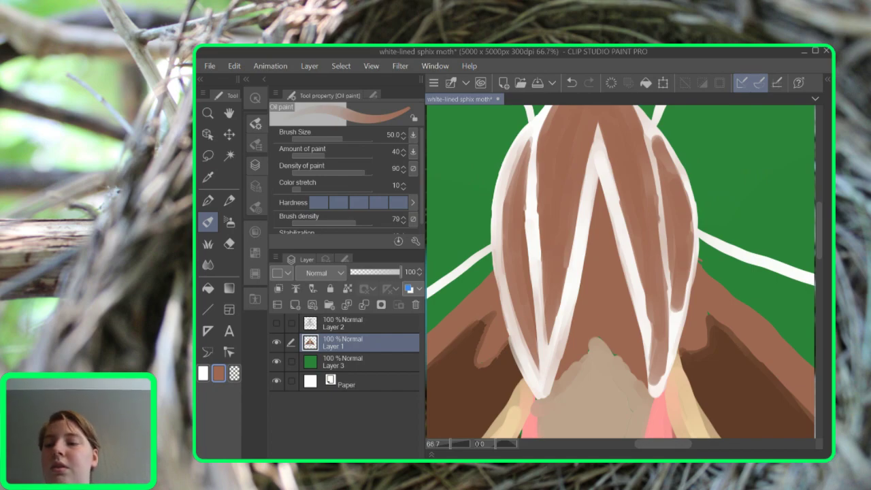
Refine the thorax's right-hand stripes and outer border in white, undoing the strokes that overshoot the border
{"action": "key", "text": "x"}
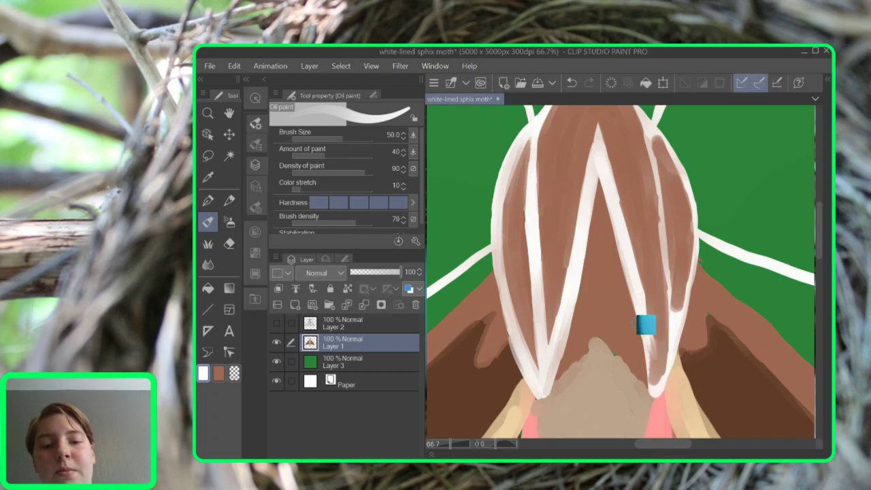
{"action": "left_click", "coordinate": [571, 83]}
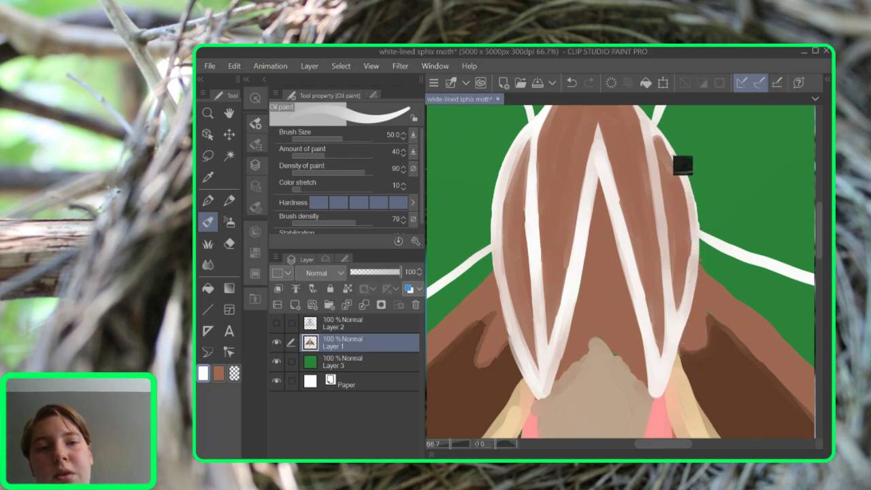
{"action": "mouse_move", "coordinate": [677, 168]}
{"action": "left_mouse_down"}
{"action": "mouse_move", "coordinate": [698, 218]}
{"action": "mouse_move", "coordinate": [699, 260]}
{"action": "mouse_move", "coordinate": [677, 331]}
{"action": "left_mouse_up"}
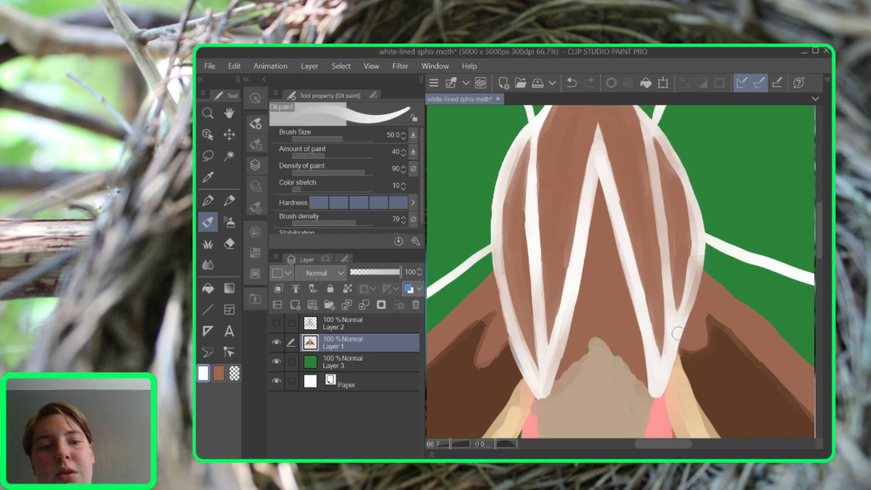
{"action": "left_click", "coordinate": [572, 83]}
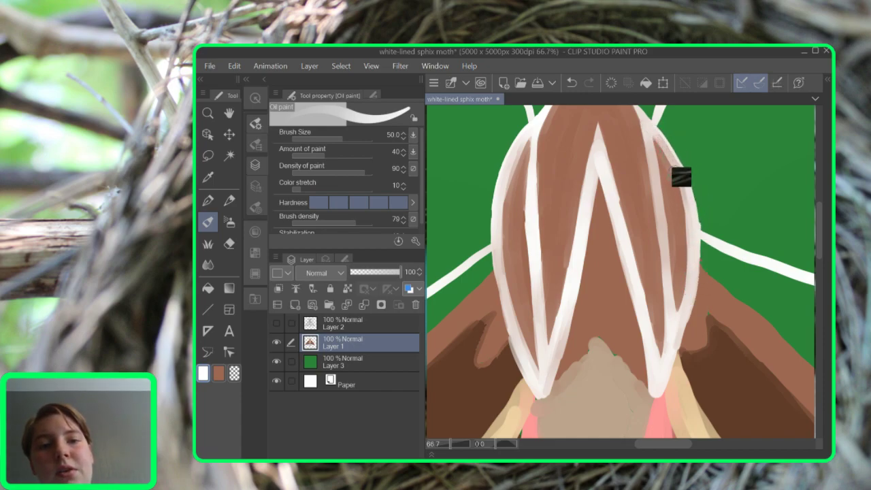
{"action": "key", "text": "ctrl+z"}
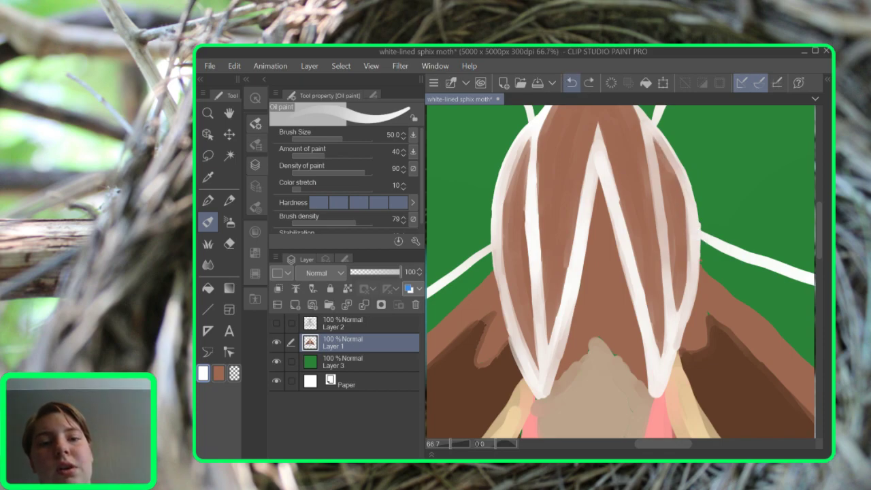
Touch up the thorax's right-hand outer border with a white Oil paint stroke
{"action": "left_click_drag", "start_coordinate": [693, 226], "coordinate": [689, 289]}
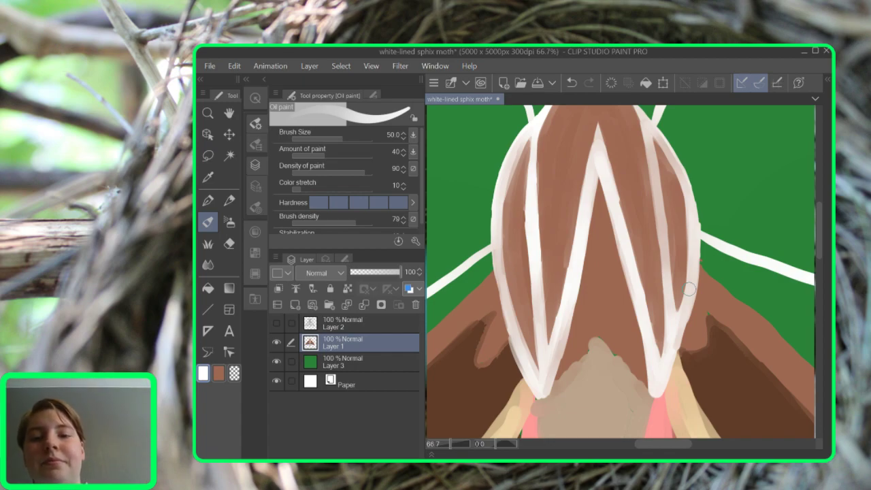
{"action": "scroll", "coordinate": [690, 289], "scroll_direction": "down", "scroll_amount": 6}
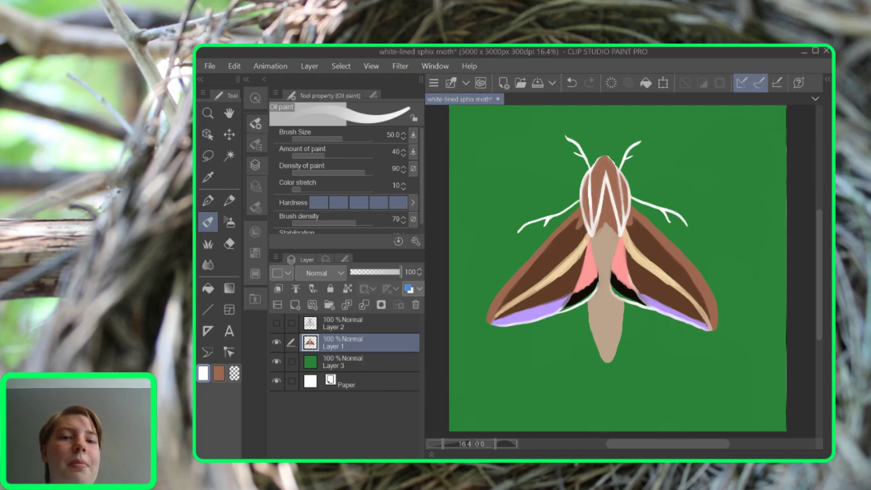
Try to extend the left-hand white border over the head's tip with the Oil paint brush, and undo those strokes
{"action": "scroll", "coordinate": [647, 184], "scroll_direction": "up", "scroll_amount": 4}
{"action": "key", "text": "ctrl+plus"}
{"action": "key", "text": "ctrl+plus"}
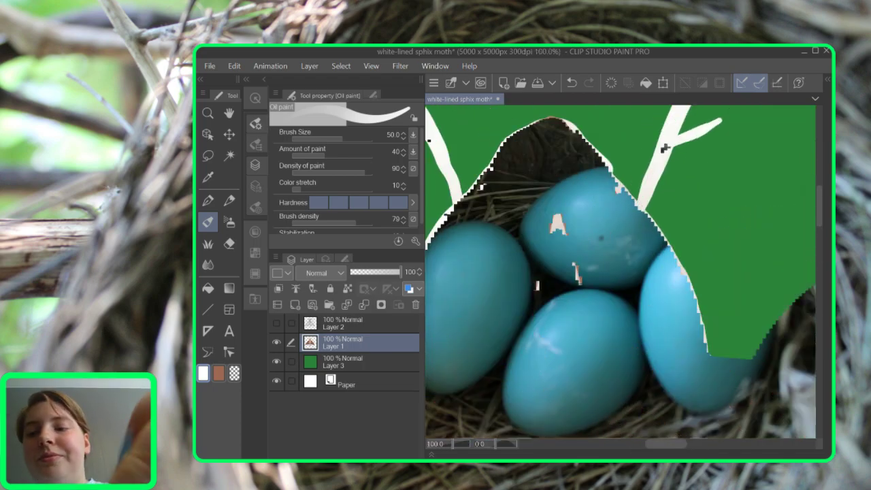
{"action": "key", "text": "ctrl+plus"}
{"action": "key", "text": "ctrl+plus"}
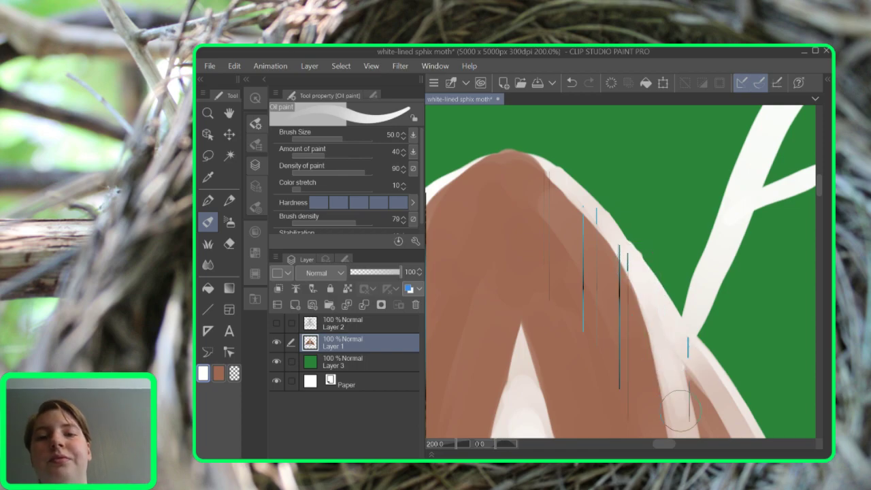
{"action": "left_click_drag", "start_coordinate": [680, 411], "coordinate": [834, 403]}
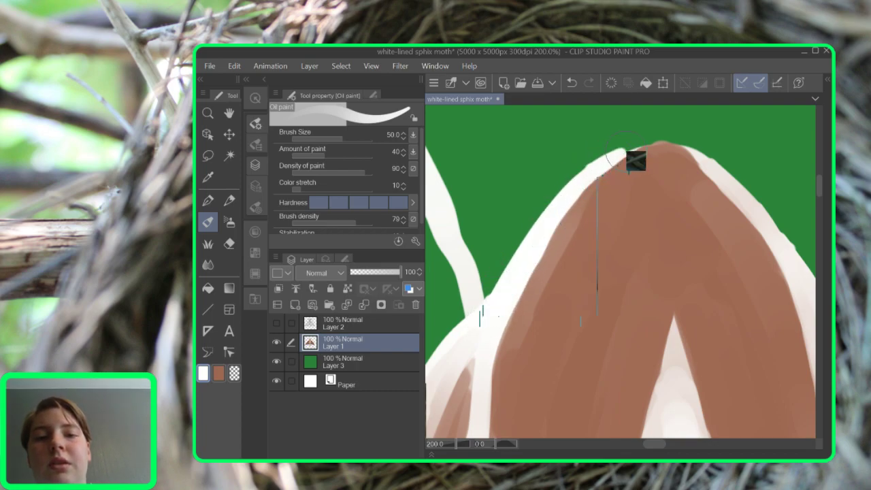
{"action": "key", "text": "ctrl+z"}
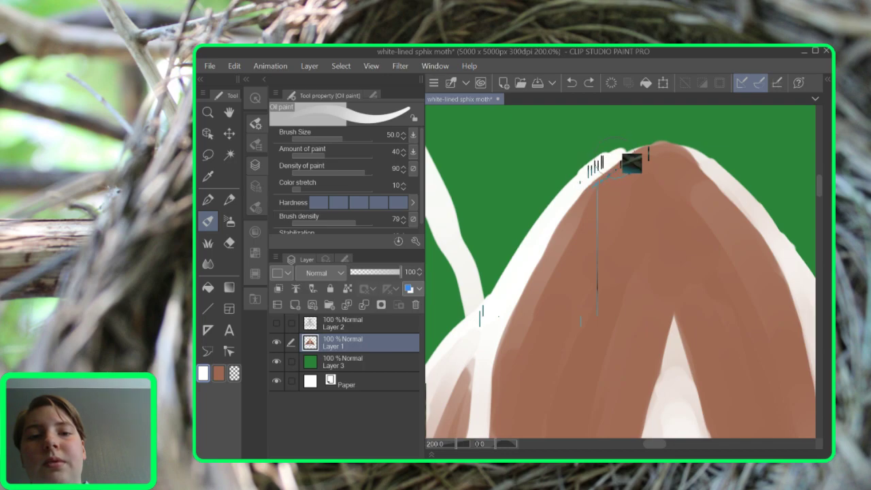
{"action": "mouse_move", "coordinate": [626, 152]}
{"action": "left_mouse_down"}
{"action": "mouse_move", "coordinate": [640, 146]}
{"action": "mouse_move", "coordinate": [606, 158]}
{"action": "left_mouse_up"}
{"action": "left_click", "coordinate": [572, 82]}
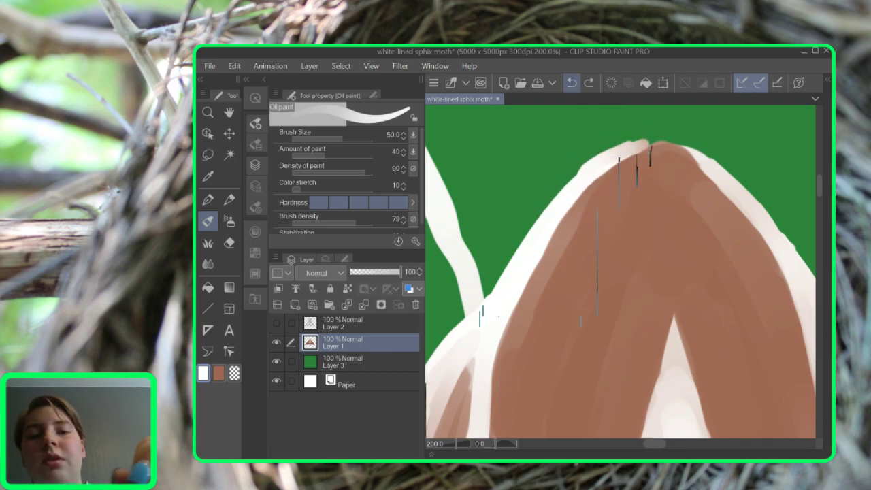
{"action": "left_click", "coordinate": [572, 83]}
{"action": "left_click", "coordinate": [572, 83]}
{"action": "left_click", "coordinate": [572, 83]}
{"action": "left_click", "coordinate": [572, 83]}
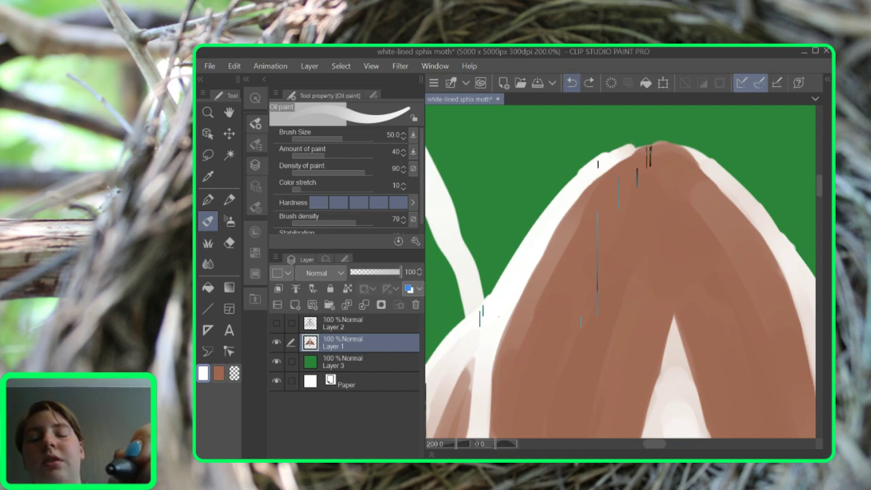
{"action": "left_click", "coordinate": [572, 82]}
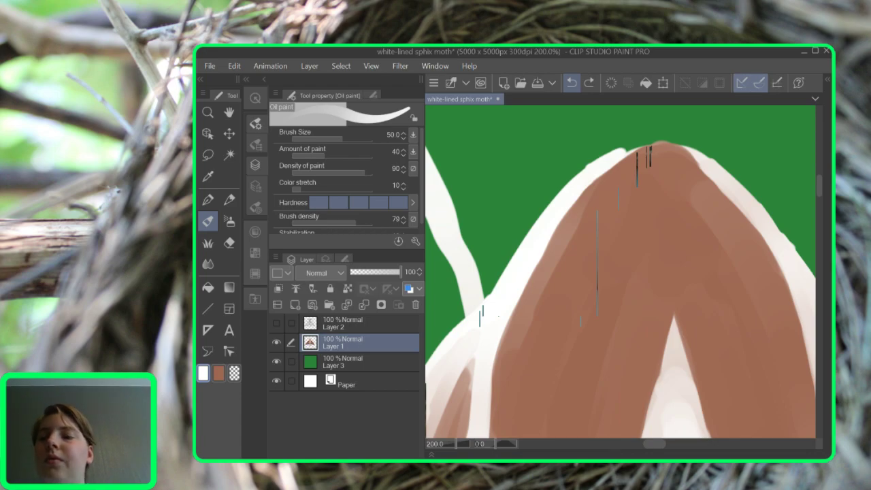
Join the left and right white borders over the head's tip with the G-pen at brush size 12
{"action": "key", "text": "p"}
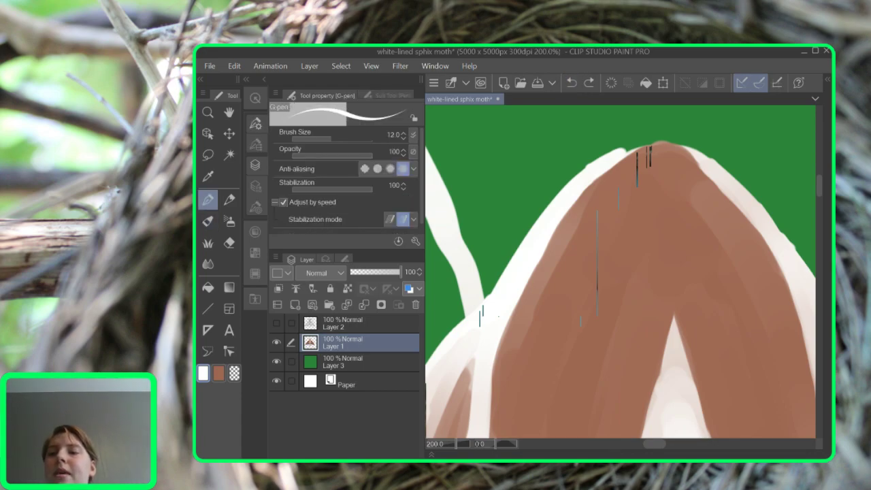
{"action": "left_click", "coordinate": [637, 158]}
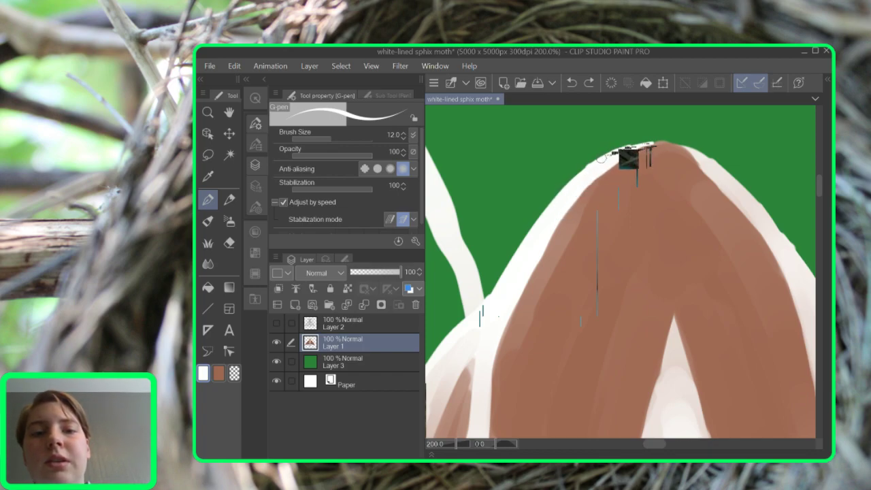
{"action": "left_click_drag", "start_coordinate": [671, 153], "coordinate": [600, 158]}
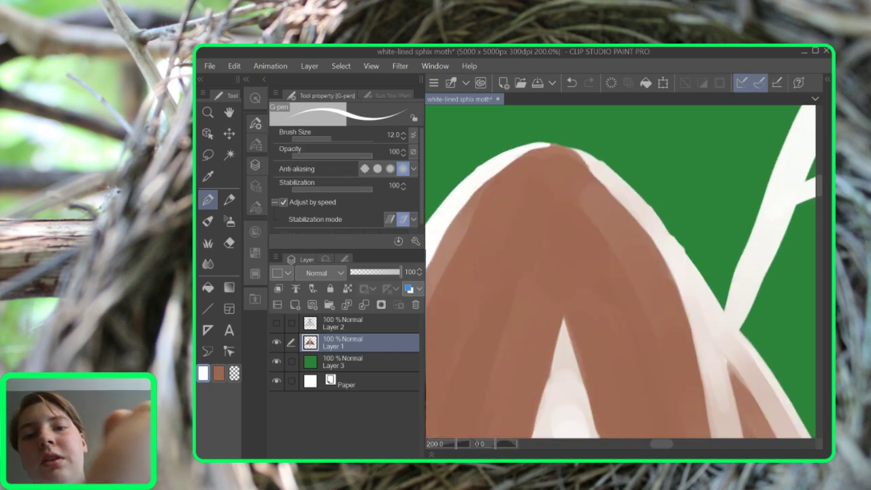
{"action": "left_click_drag", "start_coordinate": [557, 152], "coordinate": [583, 156]}
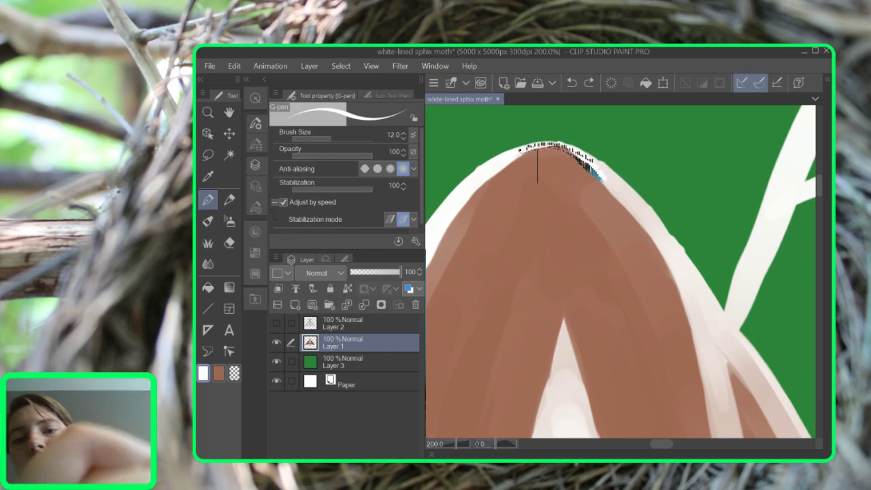
{"action": "left_click_drag", "start_coordinate": [533, 158], "coordinate": [516, 150]}
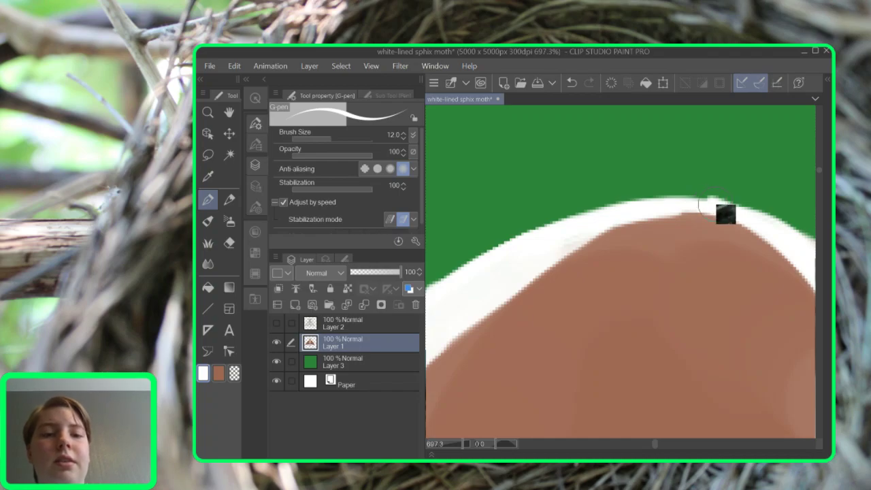
{"action": "mouse_move", "coordinate": [716, 204]}
{"action": "left_mouse_down"}
{"action": "mouse_move", "coordinate": [679, 196]}
{"action": "mouse_move", "coordinate": [713, 201]}
{"action": "mouse_move", "coordinate": [684, 200]}
{"action": "mouse_move", "coordinate": [711, 199]}
{"action": "left_mouse_up"}
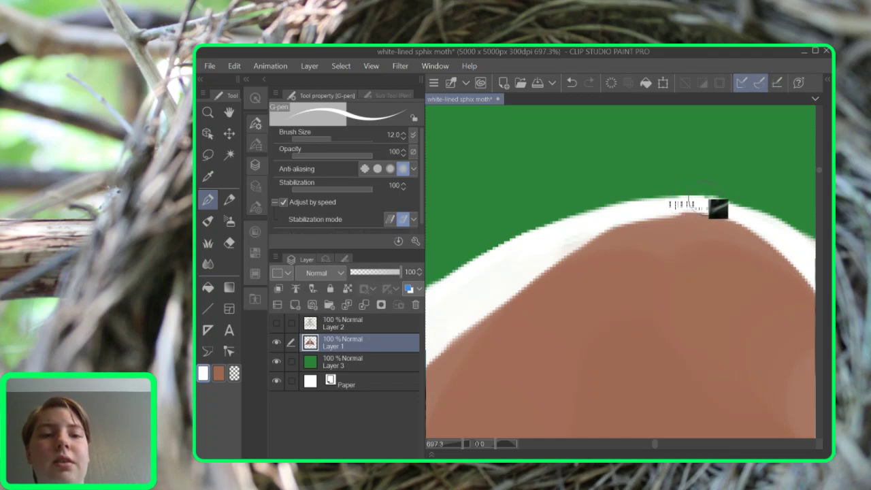
{"action": "left_click_drag", "start_coordinate": [597, 221], "coordinate": [438, 208]}
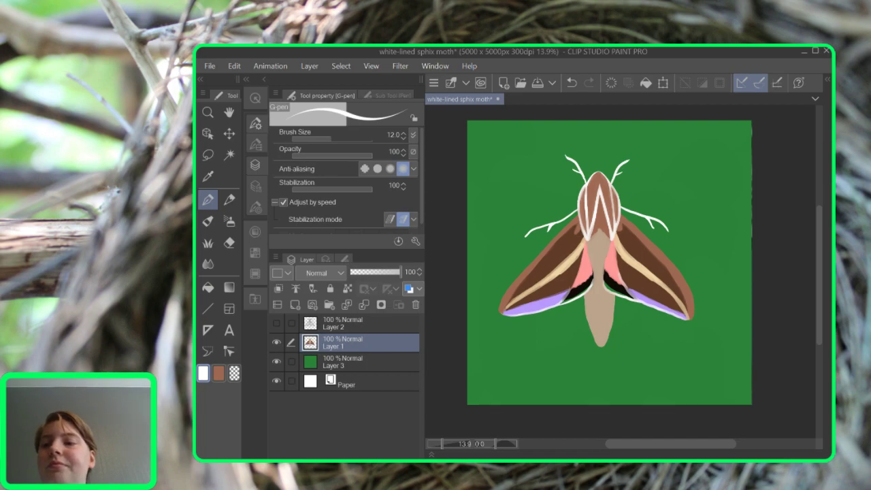
Look through the brush groups and choose the Watercolor brush from the watercolor group
{"action": "key", "text": "b"}
{"action": "left_click", "coordinate": [373, 95]}
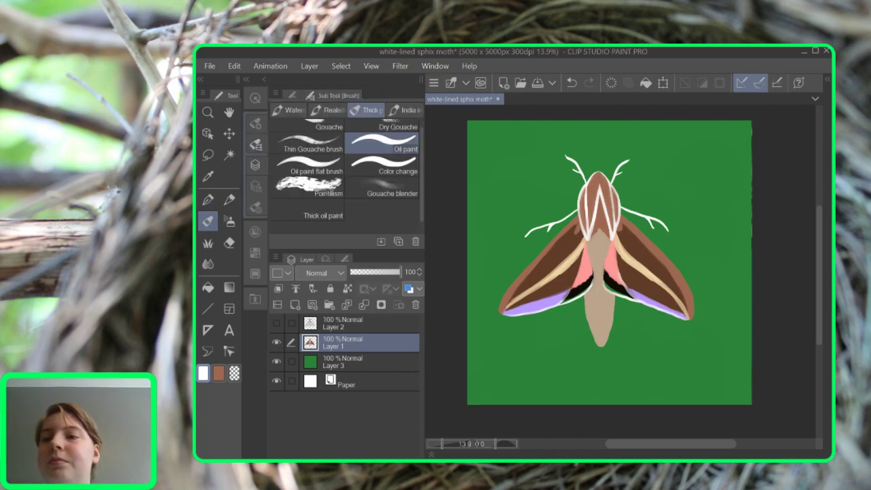
{"action": "scroll", "coordinate": [344, 174], "scroll_direction": "up", "scroll_amount": 1}
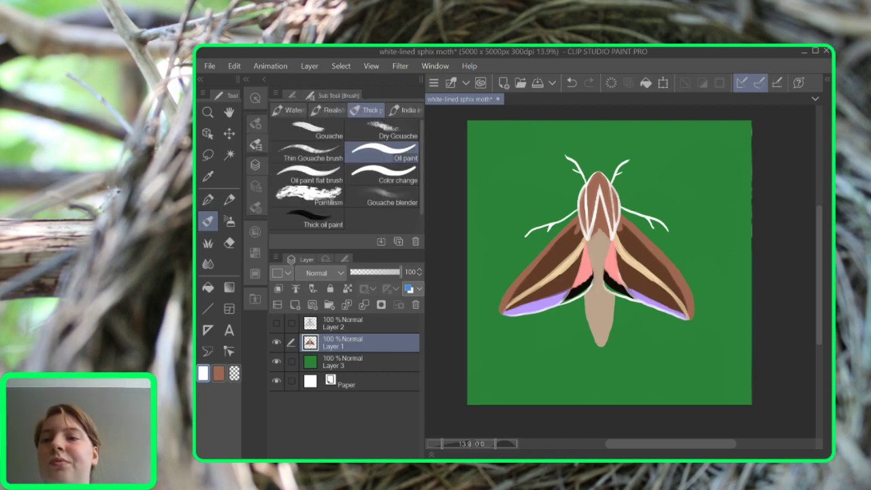
{"action": "left_click", "coordinate": [327, 110]}
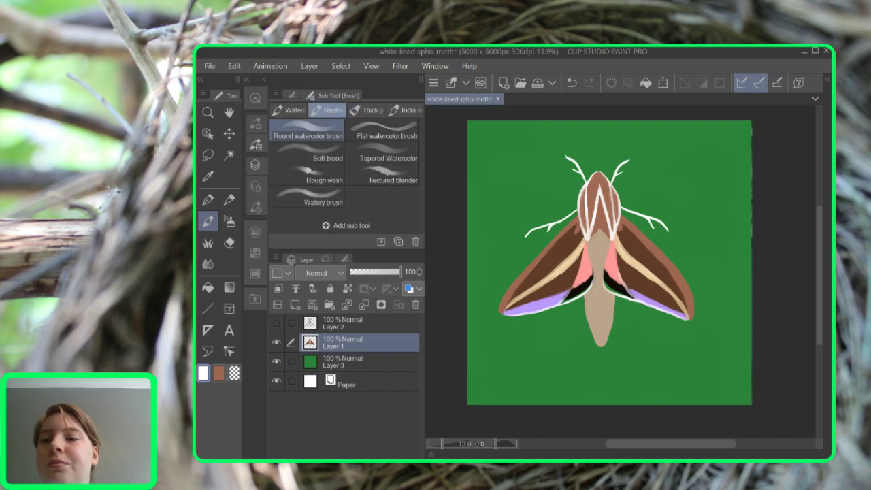
{"action": "left_click", "coordinate": [366, 110]}
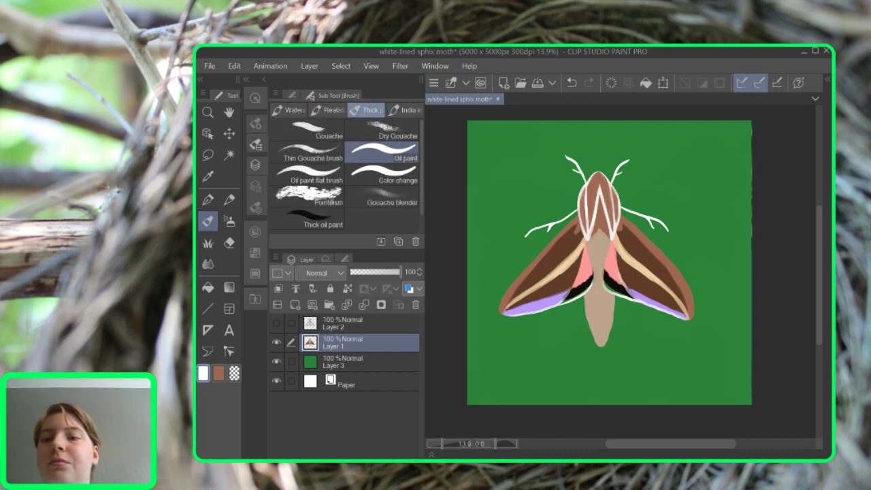
{"action": "left_click", "coordinate": [404, 110]}
{"action": "scroll", "coordinate": [347, 168], "scroll_direction": "down", "scroll_amount": 1}
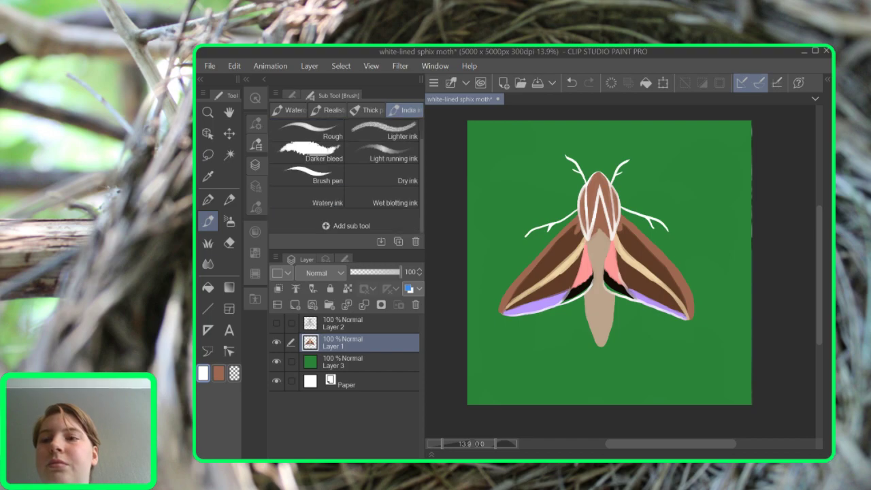
{"action": "left_click", "coordinate": [291, 110]}
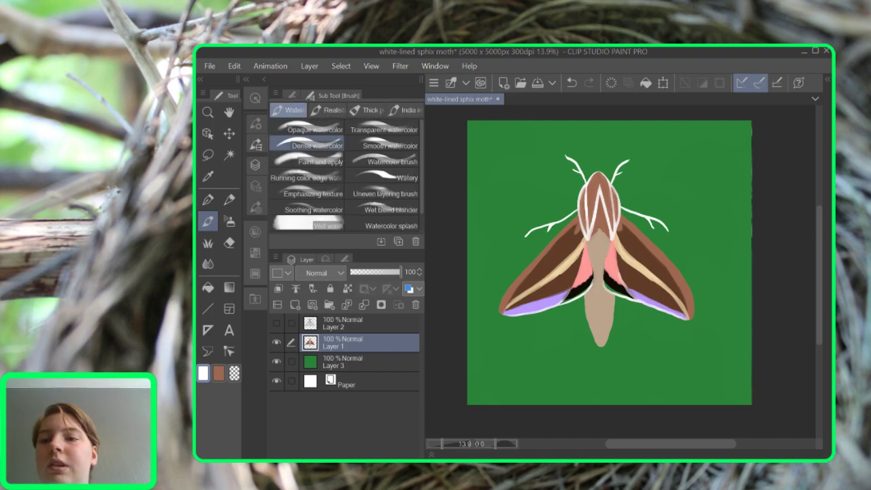
{"action": "left_click", "coordinate": [383, 161]}
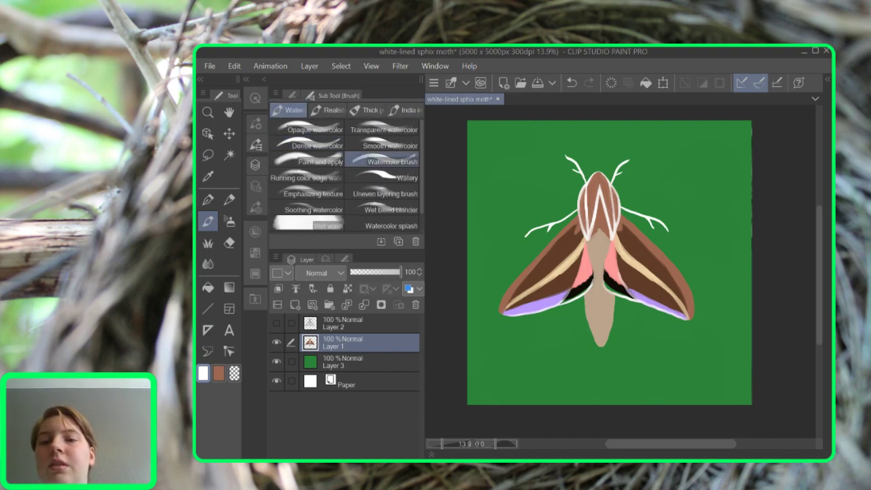
Feather the edges of the thorax's inner V and side stripes with fur-like white and reddish-brown strokes
{"action": "scroll", "coordinate": [606, 252], "scroll_direction": "up", "scroll_amount": 1}
{"action": "left_click_drag", "start_coordinate": [544, 273], "coordinate": [648, 307]}
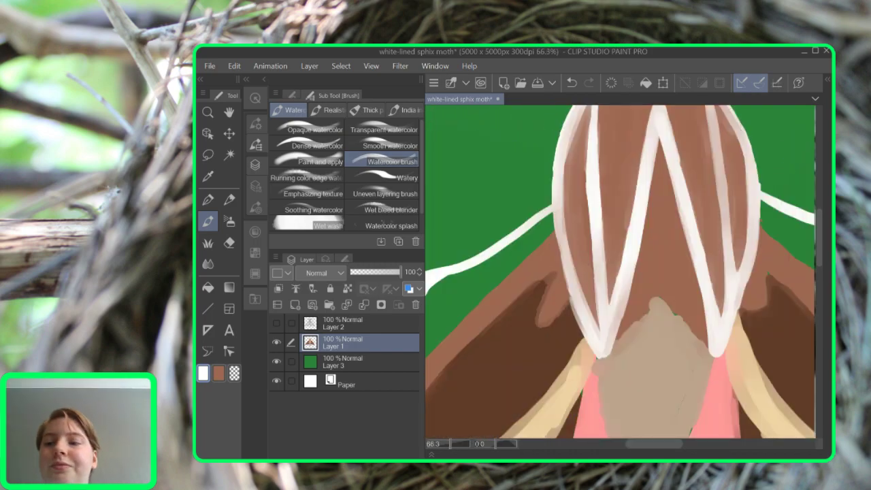
{"action": "mouse_move", "coordinate": [617, 333]}
{"action": "left_mouse_down"}
{"action": "mouse_move", "coordinate": [658, 126]}
{"action": "mouse_move", "coordinate": [635, 264]}
{"action": "mouse_move", "coordinate": [645, 193]}
{"action": "mouse_move", "coordinate": [645, 246]}
{"action": "mouse_move", "coordinate": [638, 274]}
{"action": "mouse_move", "coordinate": [633, 256]}
{"action": "mouse_move", "coordinate": [609, 352]}
{"action": "left_mouse_up"}
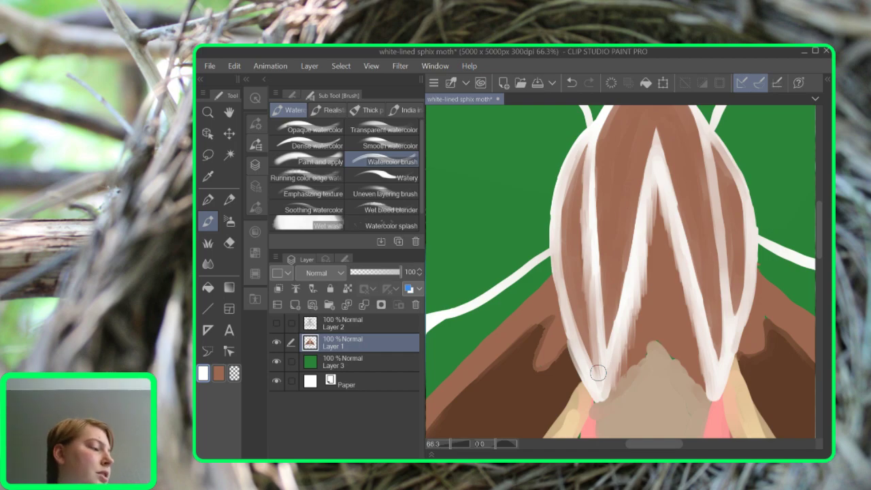
{"action": "left_click_drag", "start_coordinate": [598, 373], "coordinate": [513, 386]}
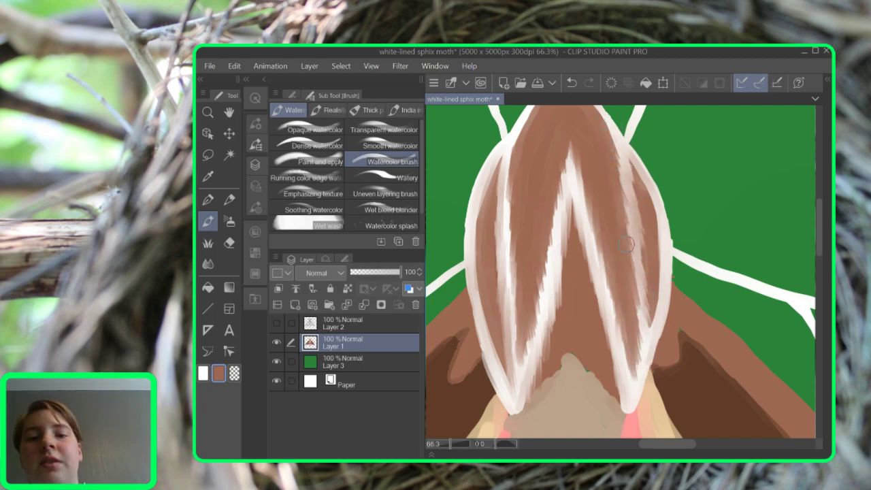
{"action": "scroll", "coordinate": [627, 244], "scroll_direction": "down", "scroll_amount": 2}
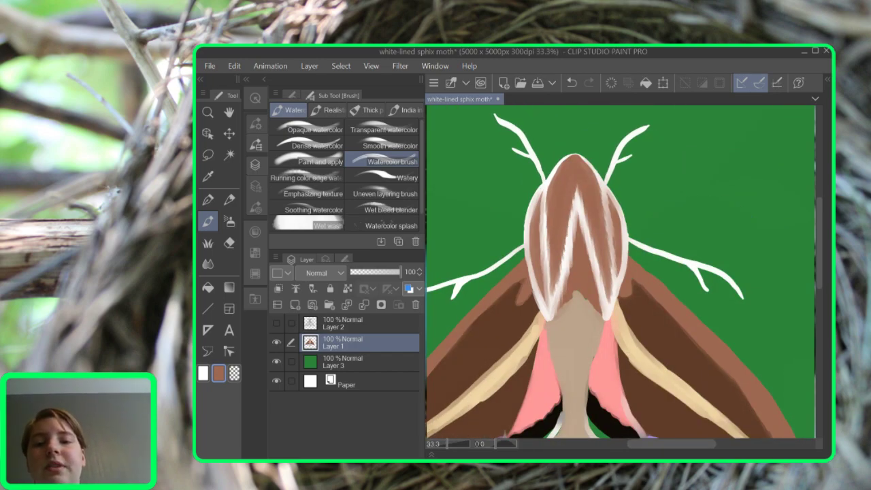
Feather the inner edges of the thorax's outer borders with short white Watercolor brush strokes
{"action": "scroll", "coordinate": [568, 219], "scroll_direction": "up", "scroll_amount": 3}
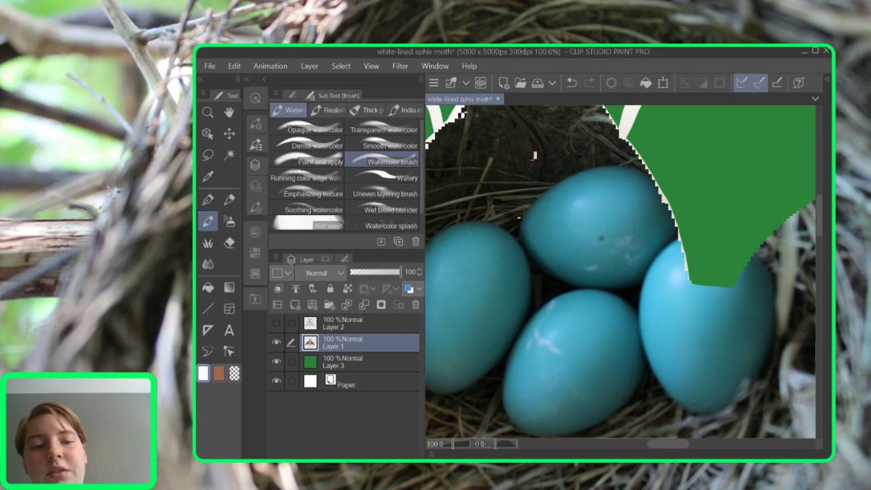
{"action": "left_click_drag", "start_coordinate": [681, 235], "coordinate": [624, 131]}
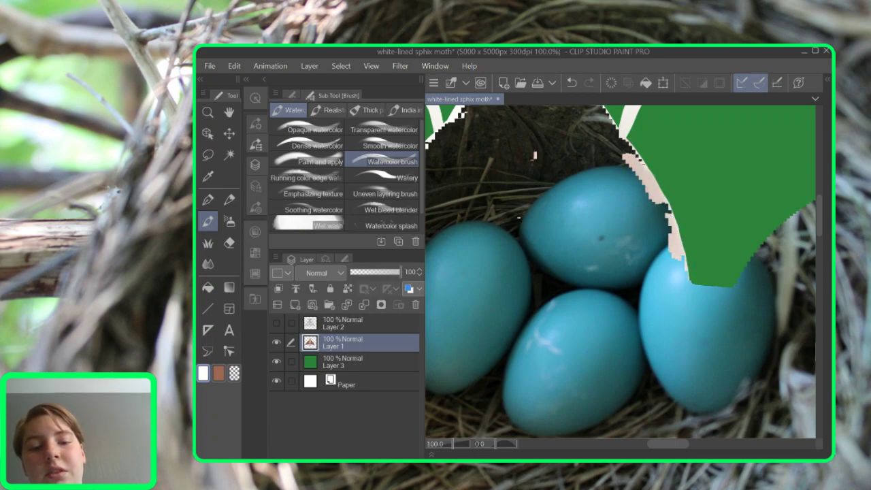
{"action": "scroll", "coordinate": [621, 271], "scroll_direction": "down", "scroll_amount": 3}
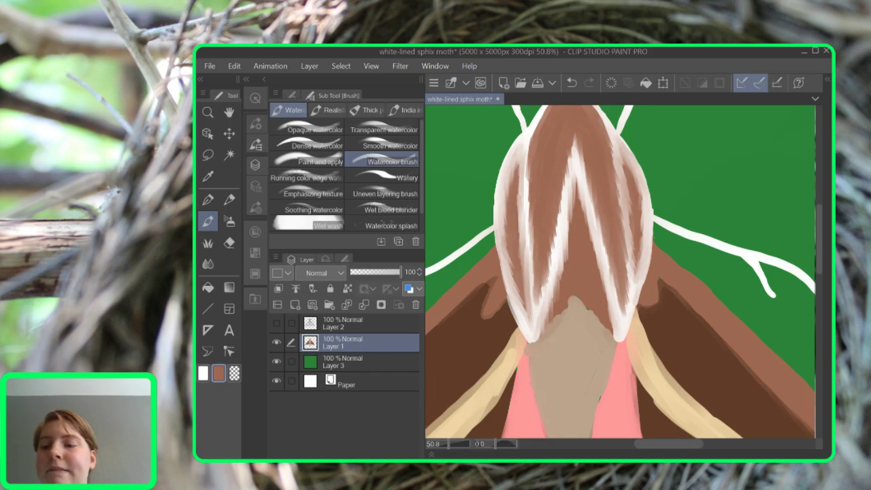
Feather the thorax's lower reddish-brown edge and the tips of its white stripes into the tan abdomen with Watercolor brush strokes
{"action": "scroll", "coordinate": [621, 271], "scroll_direction": "up", "scroll_amount": 1}
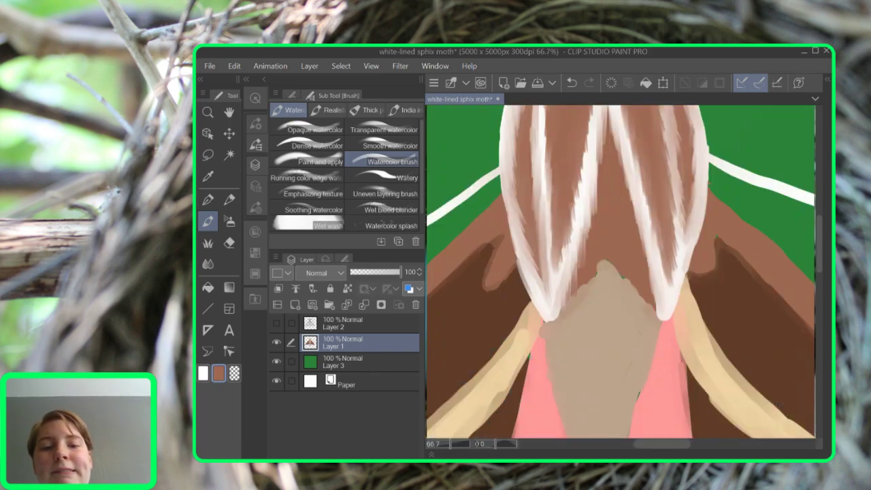
{"action": "scroll", "coordinate": [626, 293], "scroll_direction": "up", "scroll_amount": 3}
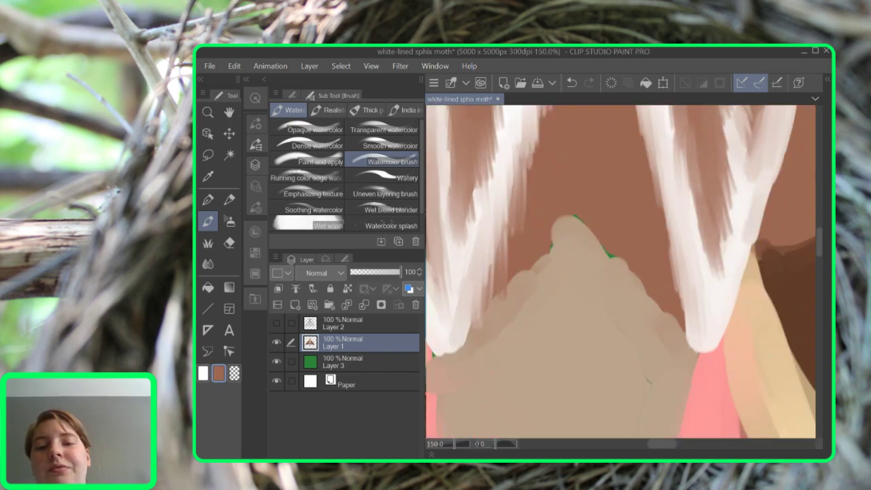
{"action": "mouse_move", "coordinate": [500, 283]}
{"action": "left_mouse_down"}
{"action": "mouse_move", "coordinate": [486, 314]}
{"action": "mouse_move", "coordinate": [515, 283]}
{"action": "mouse_move", "coordinate": [565, 191]}
{"action": "mouse_move", "coordinate": [582, 223]}
{"action": "mouse_move", "coordinate": [595, 222]}
{"action": "mouse_move", "coordinate": [602, 257]}
{"action": "mouse_move", "coordinate": [620, 239]}
{"action": "mouse_move", "coordinate": [684, 330]}
{"action": "mouse_move", "coordinate": [650, 268]}
{"action": "mouse_move", "coordinate": [580, 239]}
{"action": "mouse_move", "coordinate": [566, 215]}
{"action": "mouse_move", "coordinate": [547, 241]}
{"action": "mouse_move", "coordinate": [564, 151]}
{"action": "mouse_move", "coordinate": [599, 204]}
{"action": "mouse_move", "coordinate": [541, 224]}
{"action": "mouse_move", "coordinate": [559, 158]}
{"action": "mouse_move", "coordinate": [517, 298]}
{"action": "mouse_move", "coordinate": [515, 247]}
{"action": "left_mouse_up"}
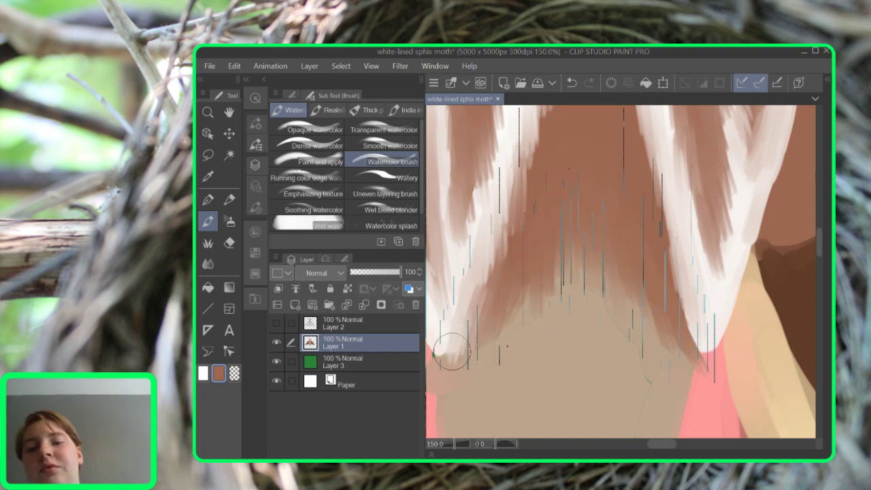
{"action": "left_click_drag", "start_coordinate": [452, 351], "coordinate": [582, 339]}
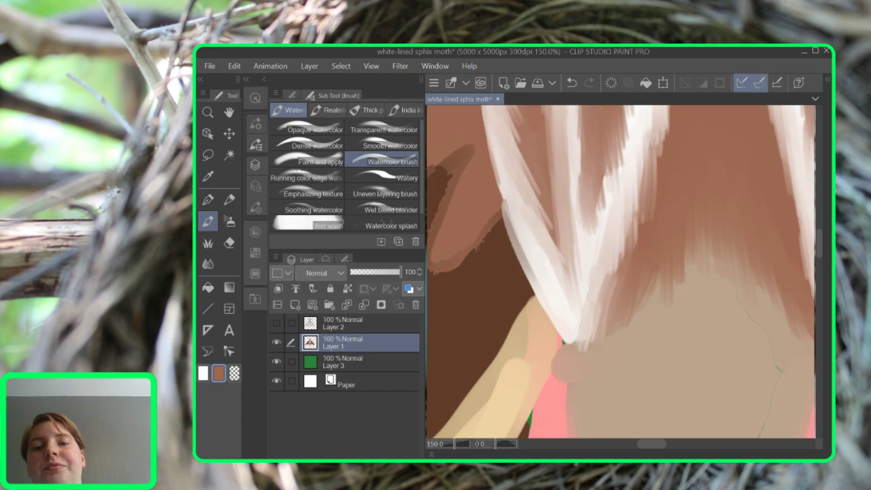
{"action": "left_click_drag", "start_coordinate": [586, 225], "coordinate": [636, 315]}
{"action": "left_click_drag", "start_coordinate": [599, 211], "coordinate": [622, 320]}
{"action": "left_click_drag", "start_coordinate": [606, 170], "coordinate": [604, 327]}
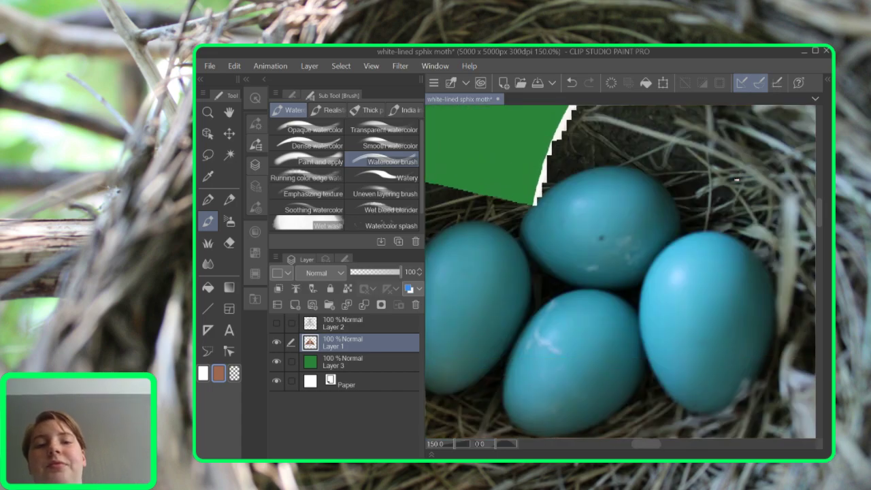
Try to feather the outer edge of the thorax's left white border over the green background, and undo the strokes
{"action": "mouse_move", "coordinate": [586, 167]}
{"action": "left_mouse_down"}
{"action": "mouse_move", "coordinate": [559, 197]}
{"action": "mouse_move", "coordinate": [520, 294]}
{"action": "left_mouse_up"}
{"action": "left_click_drag", "start_coordinate": [519, 282], "coordinate": [509, 347]}
{"action": "left_click", "coordinate": [571, 83]}
{"action": "key", "text": "ctrl+z"}
{"action": "key", "text": "ctrl+z"}
{"action": "key", "text": "ctrl+z"}
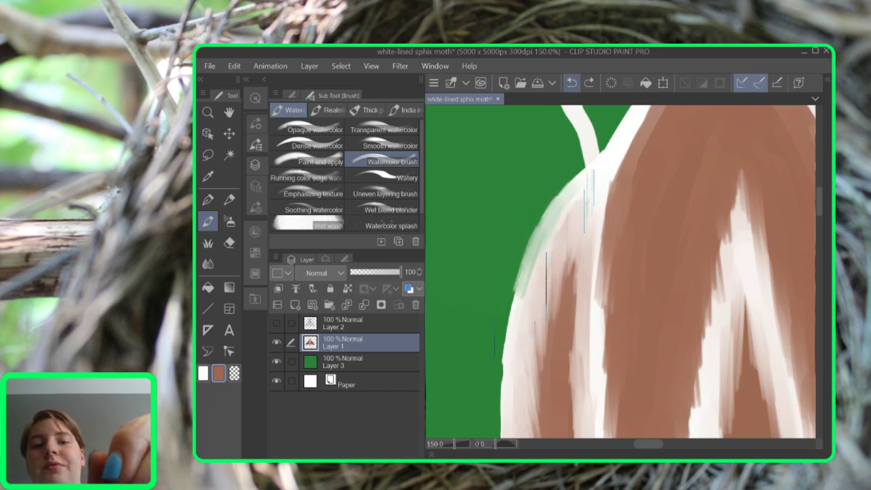
{"action": "key", "text": "ctrl+z"}
{"action": "key", "text": "ctrl+z"}
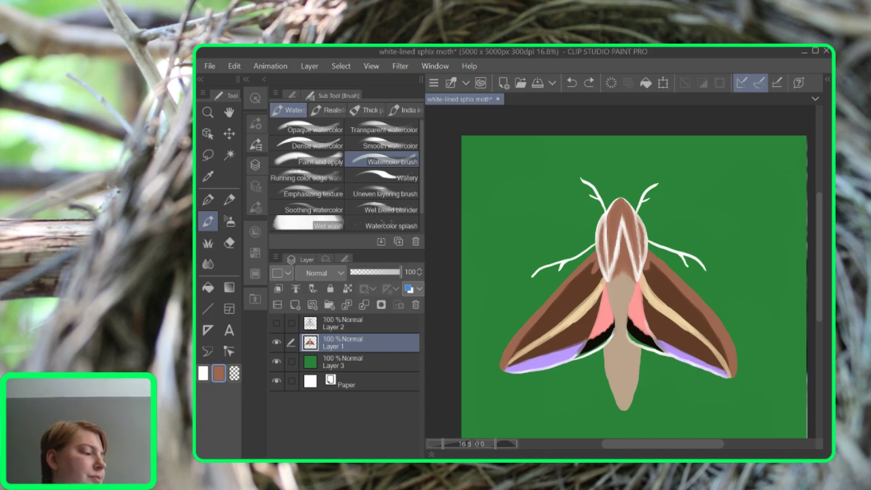
Show Layer 2 briefly to compare it with the painting, and hide it again
{"action": "left_click", "coordinate": [277, 323]}
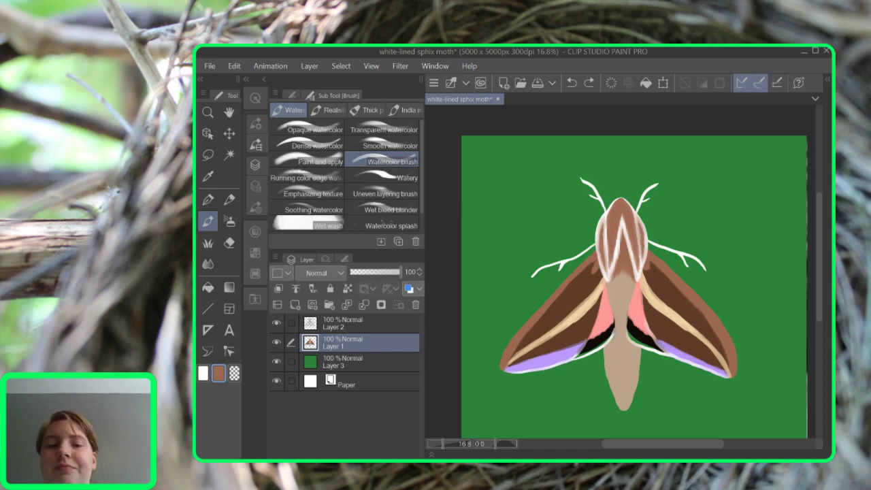
{"action": "left_click", "coordinate": [277, 323]}
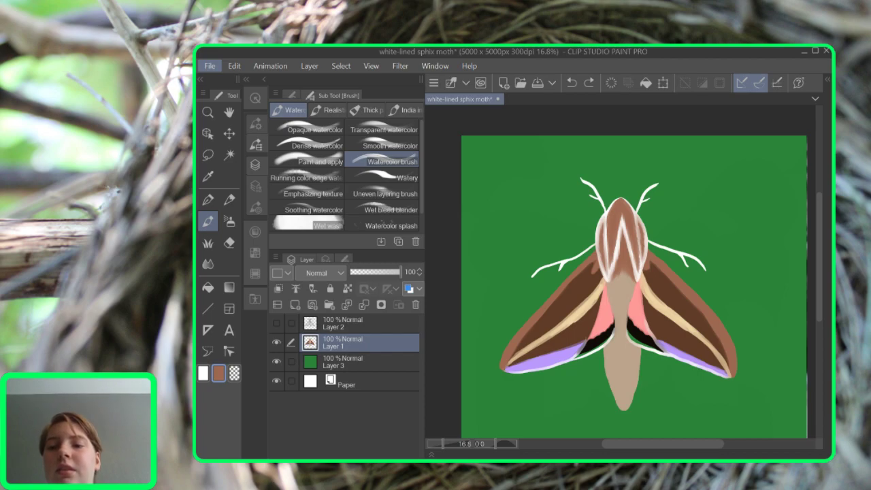
{"action": "key", "text": "alt+Tab"}
{"action": "key", "text": "alt+Tab"}
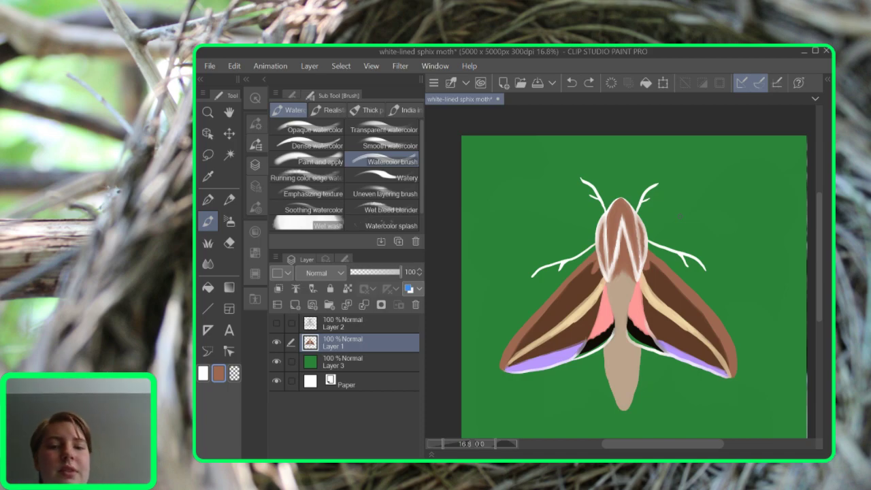
Paint white lines along the inner edges of the forewings' reddish-brown borders with the Oil paint brush from the thick paint group
{"action": "scroll", "coordinate": [605, 275], "scroll_direction": "up", "scroll_amount": 3}
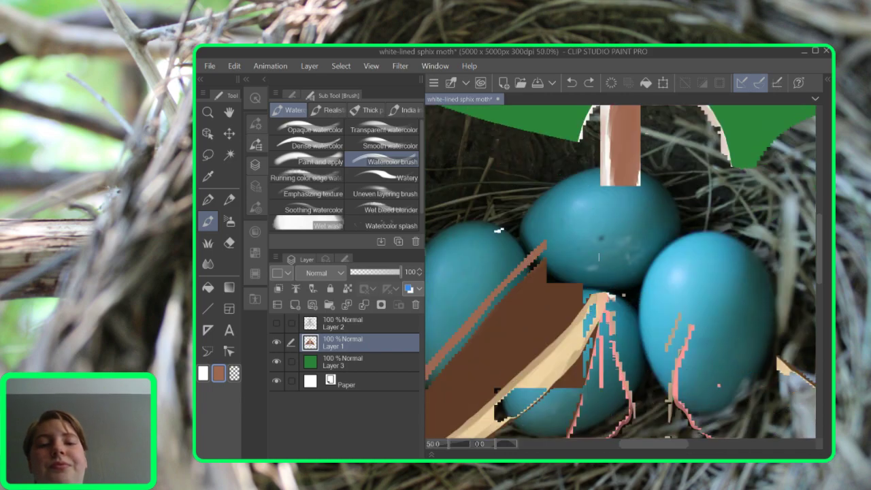
{"action": "left_click_drag", "start_coordinate": [599, 258], "coordinate": [663, 213]}
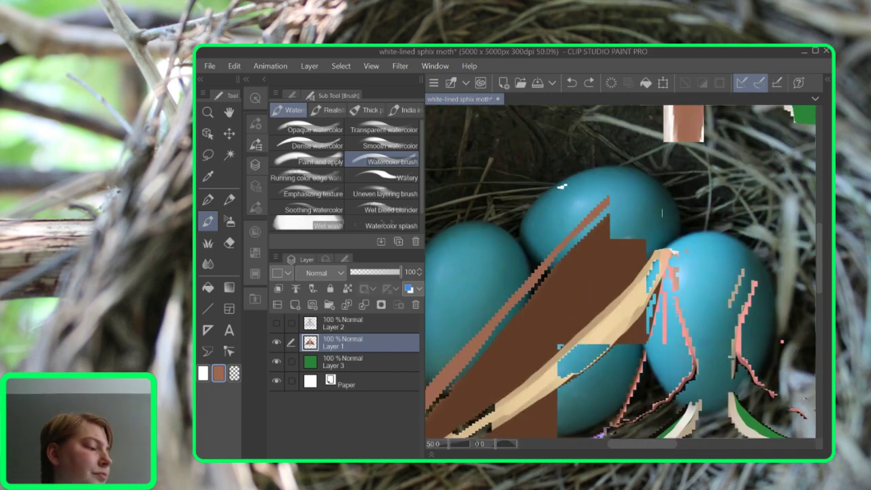
{"action": "key", "text": "x"}
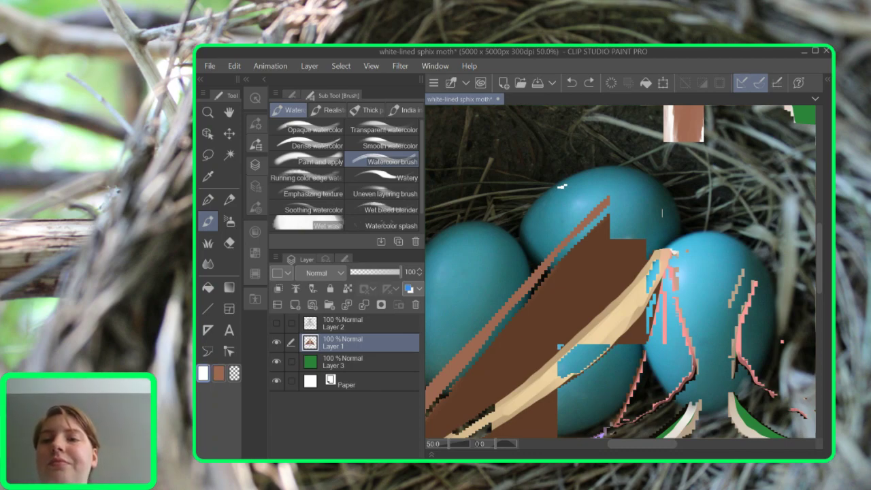
{"action": "left_click", "coordinate": [366, 110]}
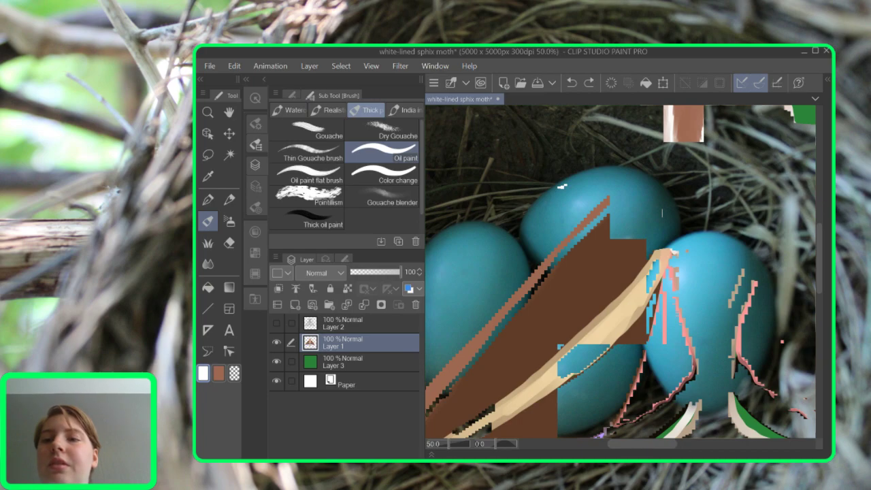
{"action": "left_click", "coordinate": [289, 110]}
{"action": "left_click", "coordinate": [366, 111]}
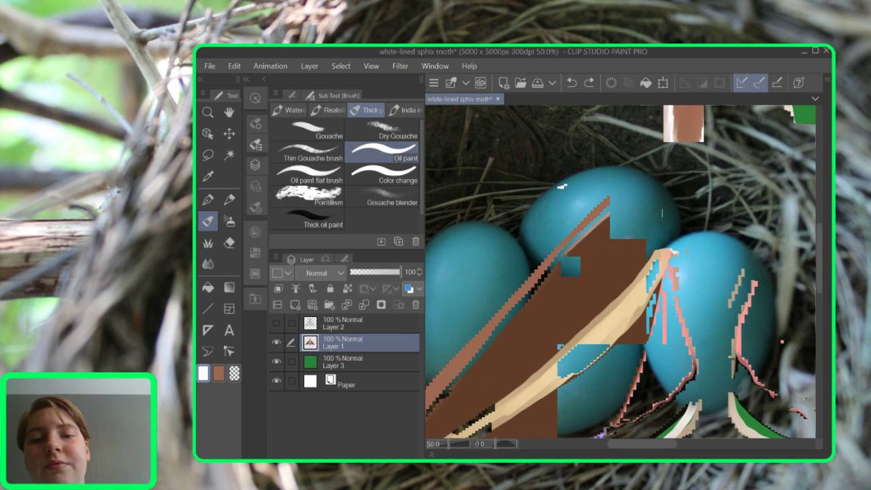
{"action": "left_click_drag", "start_coordinate": [597, 238], "coordinate": [549, 298]}
{"action": "left_click_drag", "start_coordinate": [585, 255], "coordinate": [537, 314]}
{"action": "left_click_drag", "start_coordinate": [601, 238], "coordinate": [522, 329]}
{"action": "left_click_drag", "start_coordinate": [571, 262], "coordinate": [526, 321]}
{"action": "left_click_drag", "start_coordinate": [604, 239], "coordinate": [527, 328]}
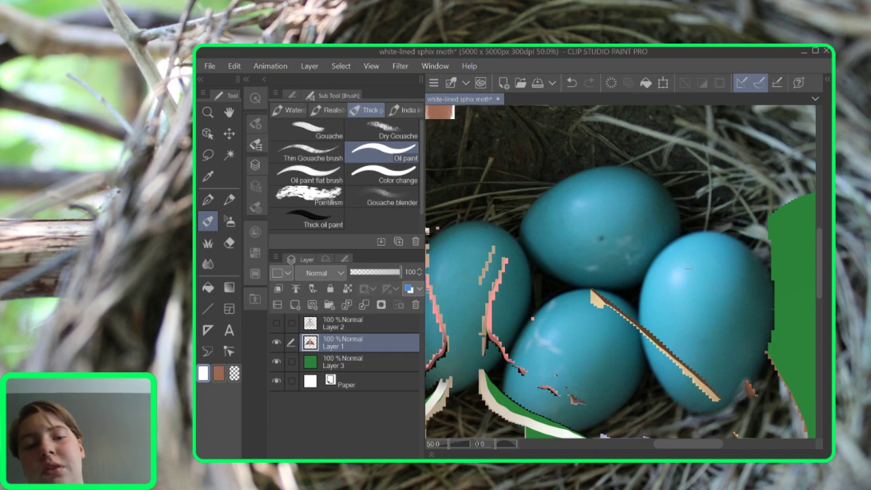
{"action": "key", "text": "ctrl+0"}
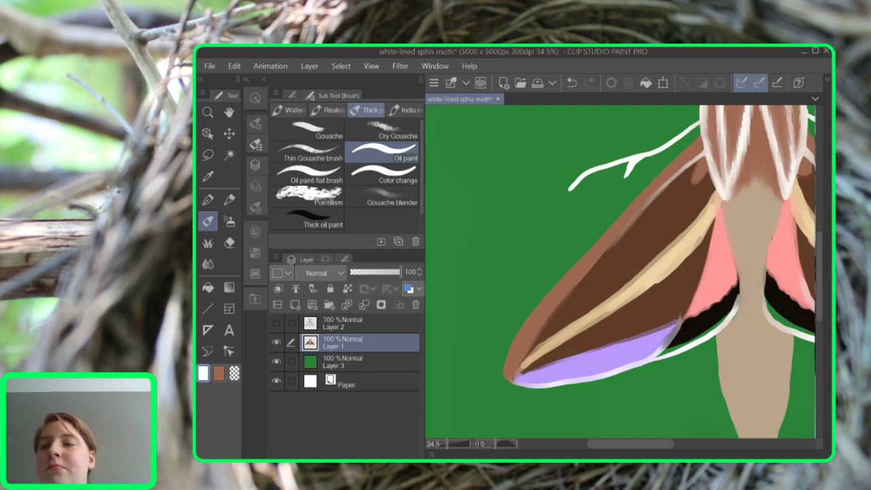
Change the drawing color from white back to the reddish-brown of the wing borders
{"action": "key", "text": "x"}
{"action": "key", "text": "i"}
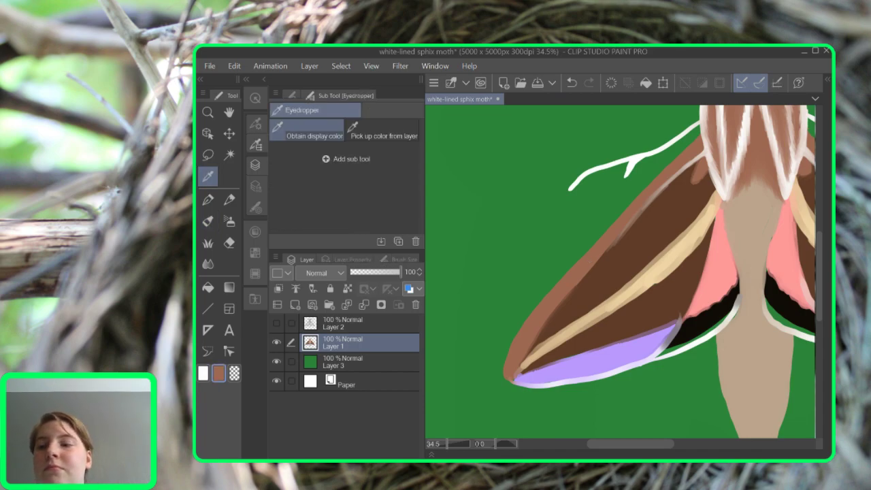
{"action": "key", "text": "b"}
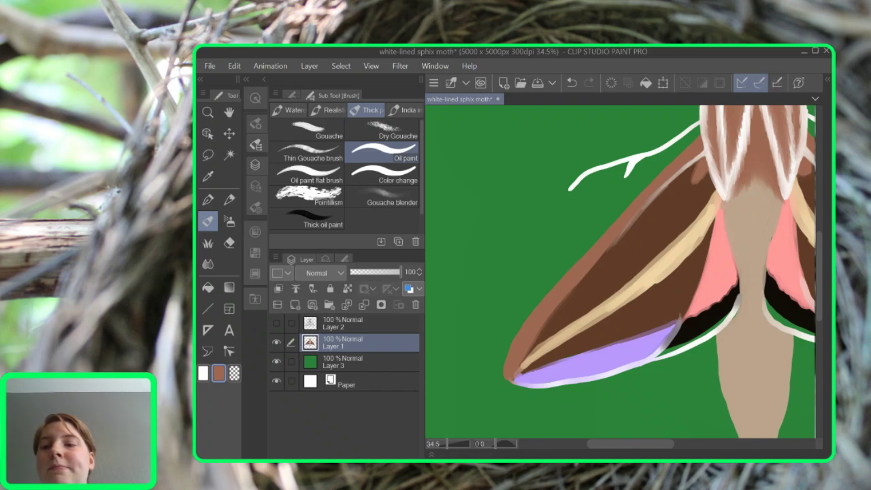
Try out the Oil paint flat brush with a reddish-brown scribble on the green background, and undo it
{"action": "left_click", "coordinate": [309, 174]}
{"action": "mouse_move", "coordinate": [520, 169]}
{"action": "left_mouse_down"}
{"action": "mouse_move", "coordinate": [485, 269]}
{"action": "mouse_move", "coordinate": [513, 286]}
{"action": "mouse_move", "coordinate": [527, 247]}
{"action": "mouse_move", "coordinate": [496, 184]}
{"action": "mouse_move", "coordinate": [457, 269]}
{"action": "left_mouse_up"}
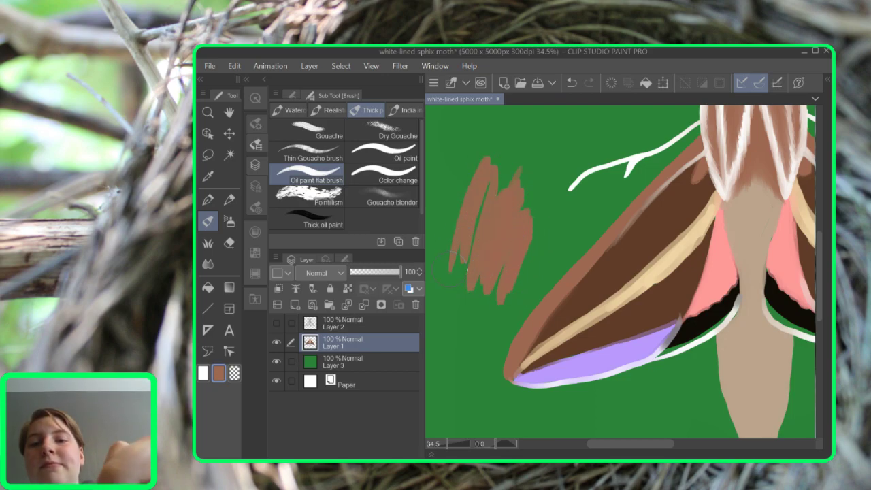
{"action": "left_click", "coordinate": [572, 82]}
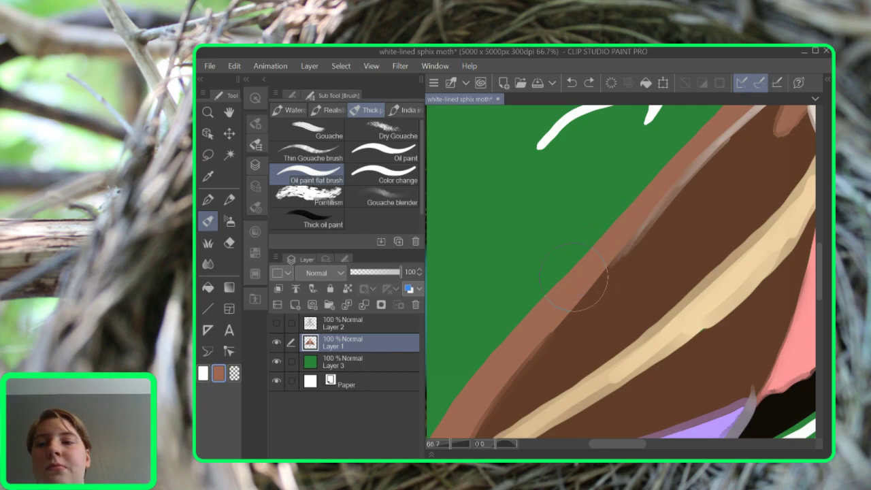
Refine the outer side of the left forewing's white line with reddish-brown Oil paint strokes along the border
{"action": "left_click", "coordinate": [383, 151]}
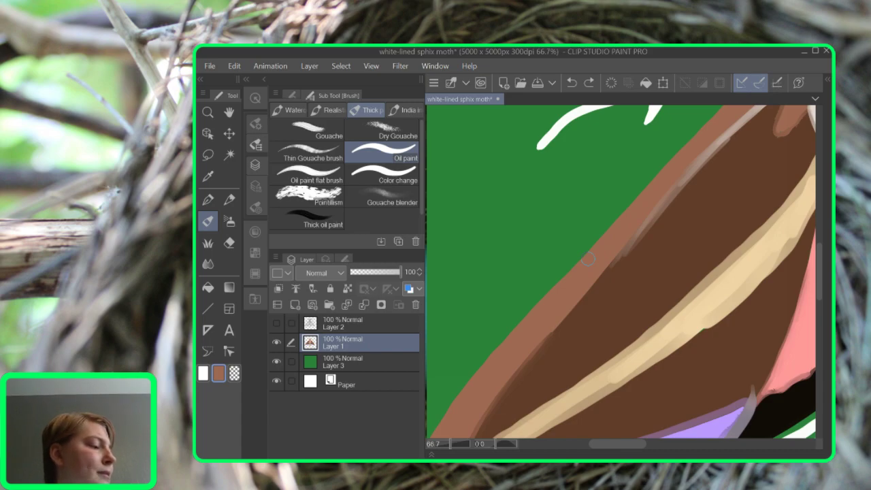
{"action": "left_click_drag", "start_coordinate": [589, 258], "coordinate": [674, 167]}
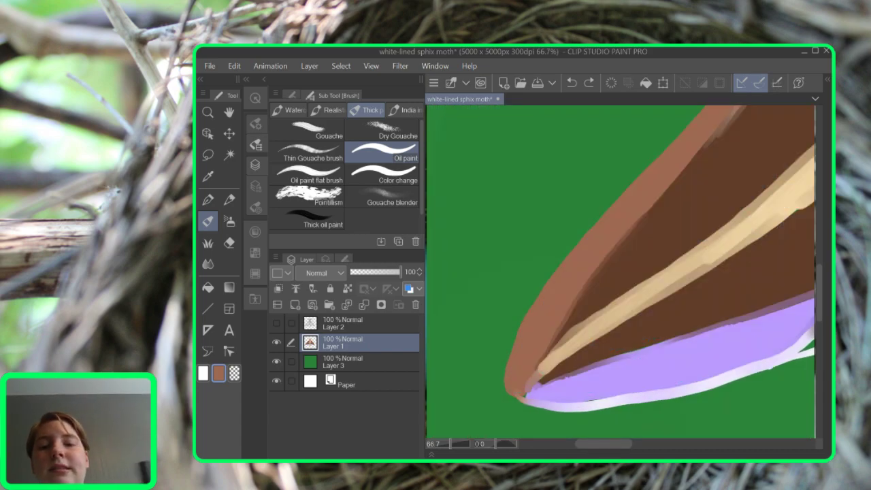
{"action": "left_click_drag", "start_coordinate": [681, 204], "coordinate": [545, 281]}
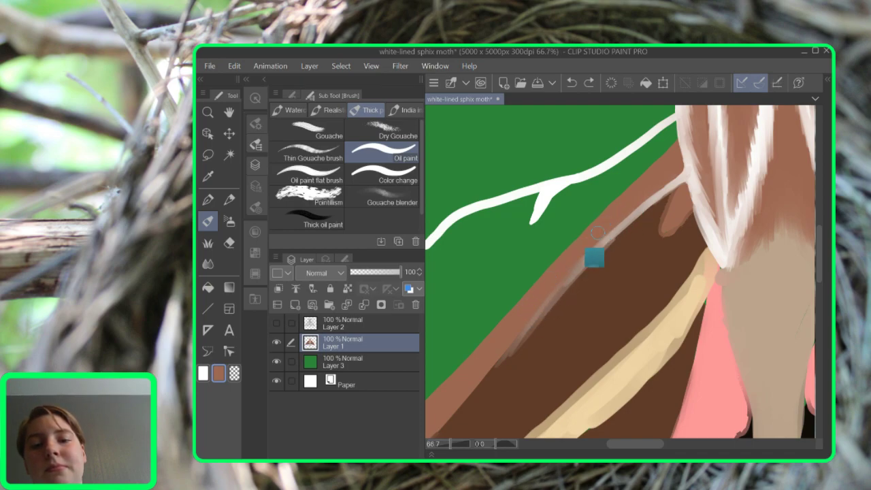
{"action": "left_click_drag", "start_coordinate": [560, 263], "coordinate": [468, 375]}
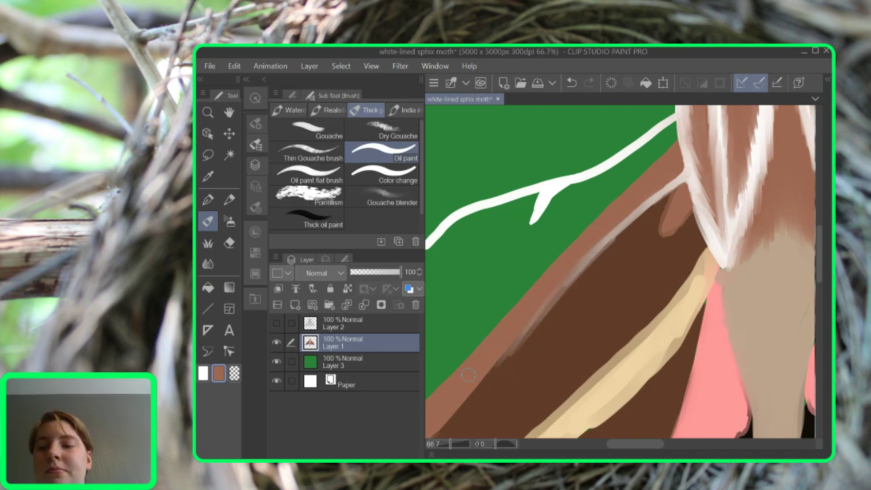
{"action": "key", "text": "i"}
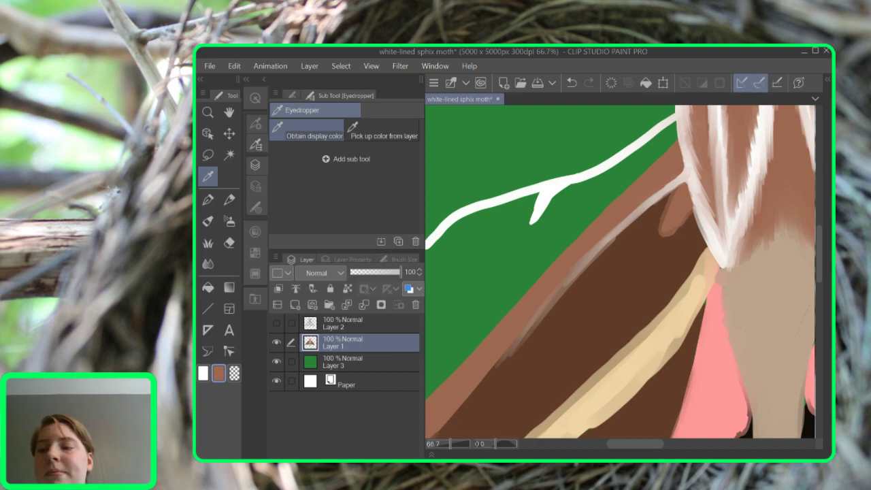
{"action": "key", "text": "b"}
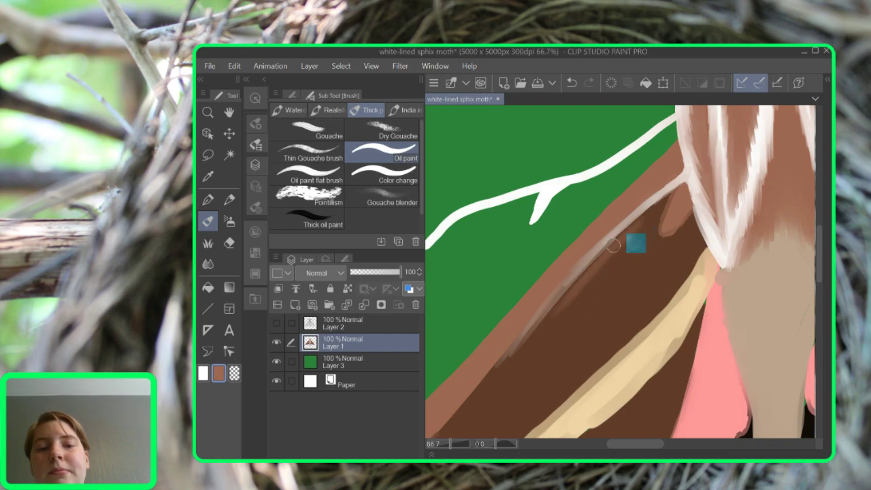
{"action": "left_click", "coordinate": [572, 82]}
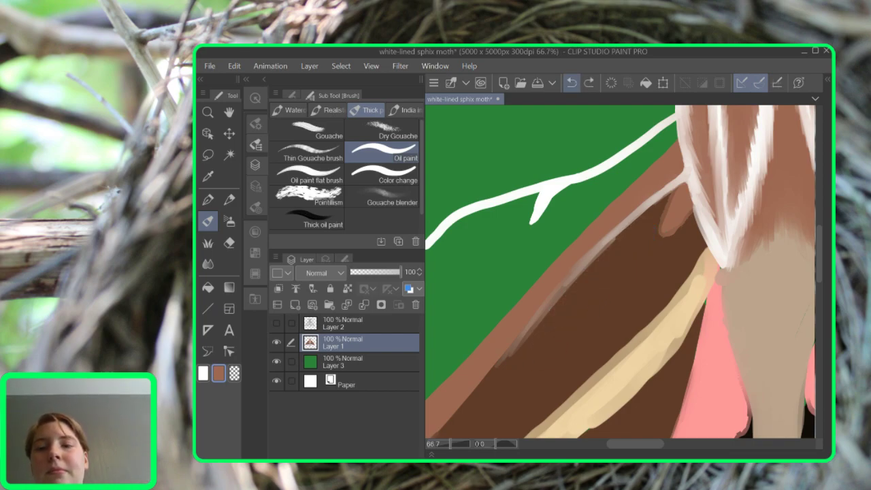
Sample the forewing's dark brown and thin the inner side of the left forewing's white line with Oil paint strokes
{"action": "key", "text": "i"}
{"action": "left_click", "coordinate": [597, 315]}
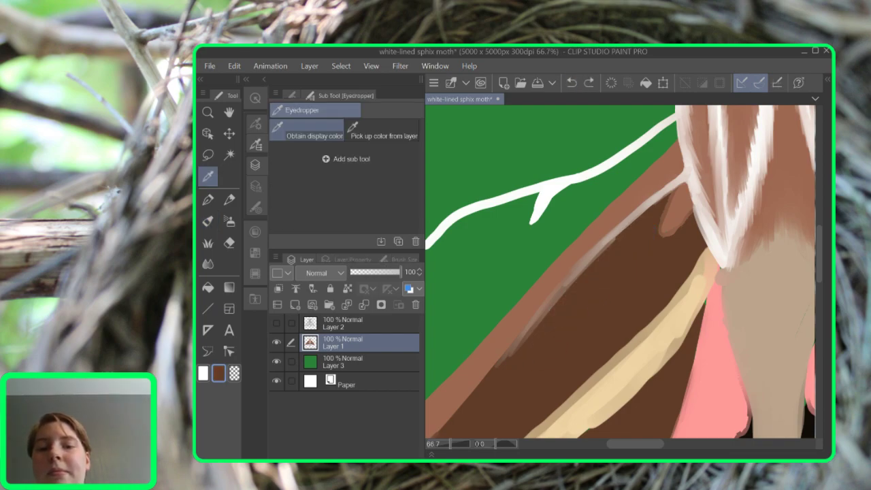
{"action": "key", "text": "b"}
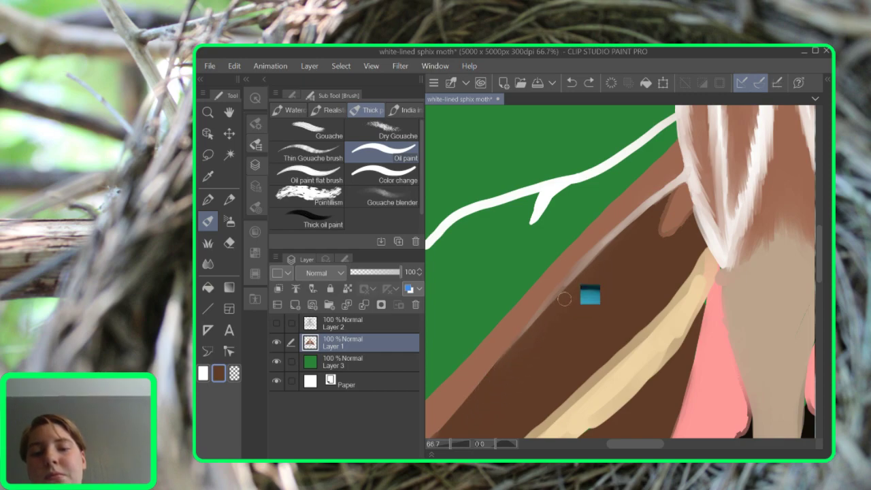
{"action": "left_click", "coordinate": [507, 390]}
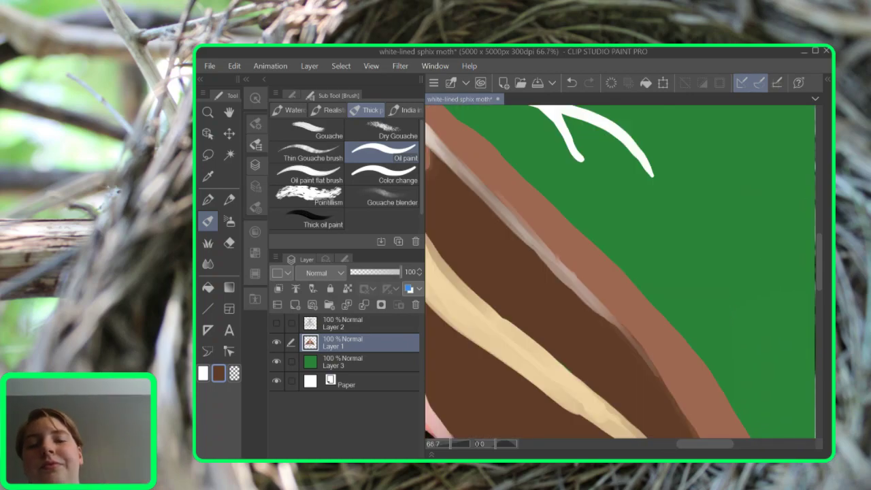
Thin and taper the right forewing's white line into the surrounding brown areas with the Oil paint brush
{"action": "scroll", "coordinate": [565, 293], "scroll_direction": "down", "scroll_amount": 3}
{"action": "left_click_drag", "start_coordinate": [565, 293], "coordinate": [701, 300]}
{"action": "scroll", "coordinate": [660, 284], "scroll_direction": "up", "scroll_amount": 3}
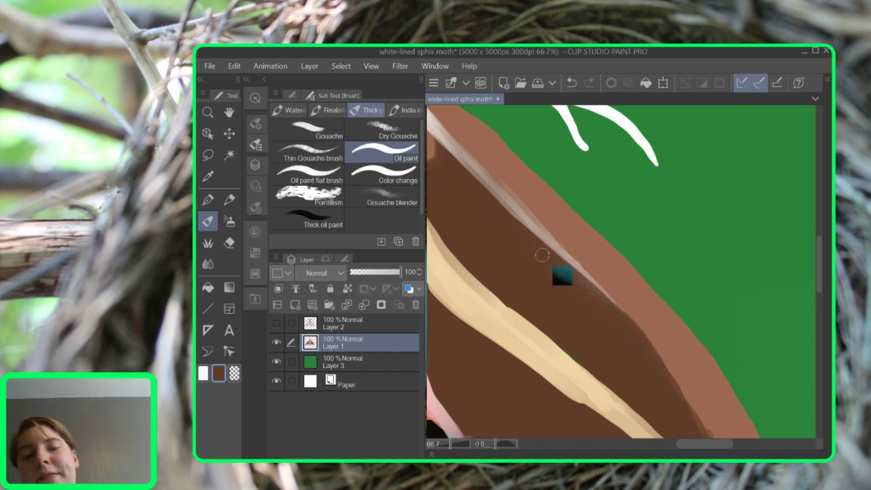
{"action": "key", "text": "ctrl+minus"}
{"action": "key", "text": "ctrl+minus"}
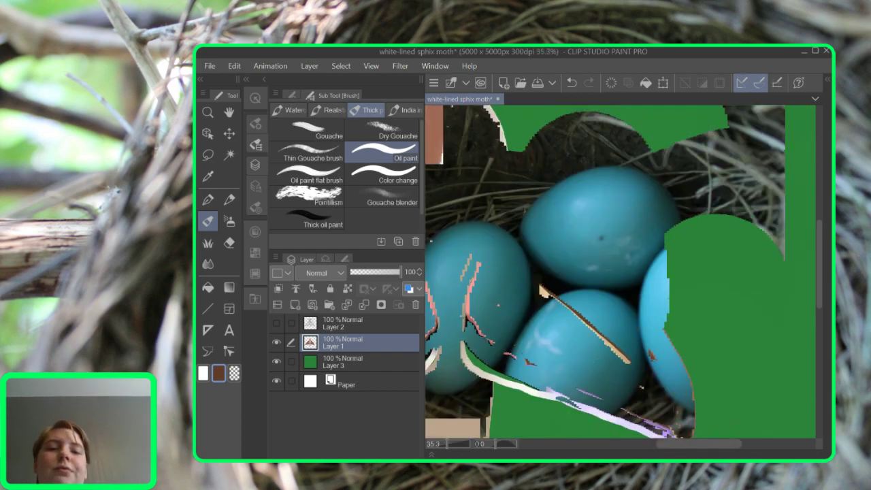
{"action": "left_click_drag", "start_coordinate": [625, 346], "coordinate": [793, 366]}
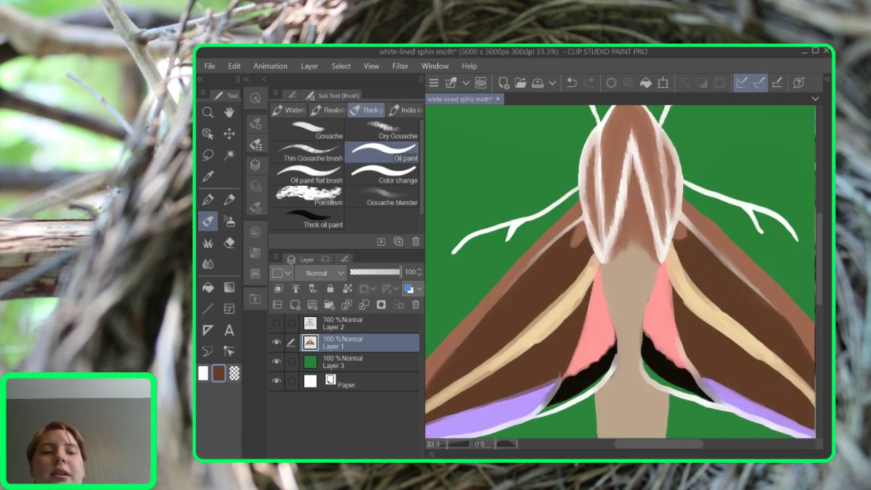
{"action": "left_click_drag", "start_coordinate": [681, 306], "coordinate": [622, 281]}
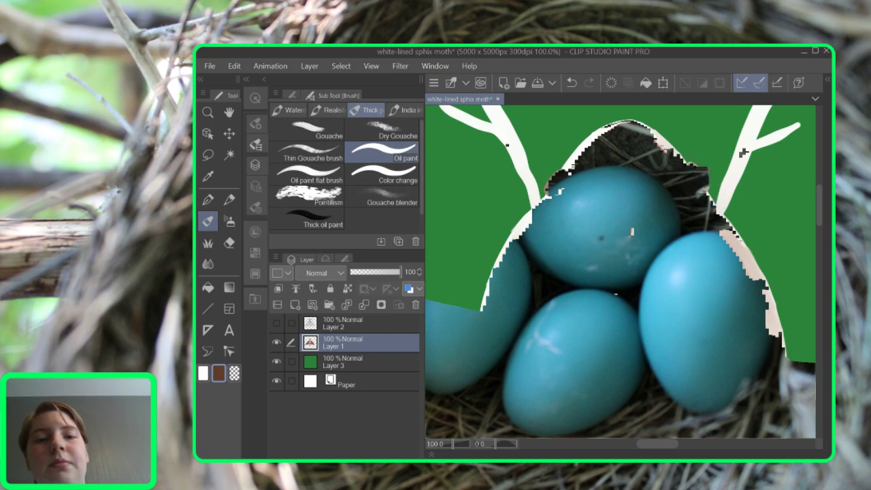
Soften the reddish-brown spot at the left forewing's base into the dark brown with the Blend tool
{"action": "scroll", "coordinate": [681, 269], "scroll_direction": "down", "scroll_amount": 2}
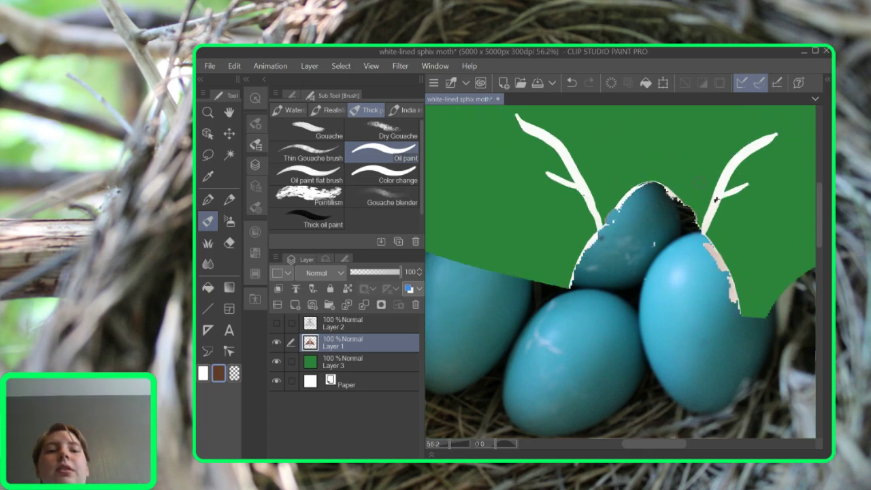
{"action": "left_click_drag", "start_coordinate": [680, 269], "coordinate": [613, 217]}
{"action": "scroll", "coordinate": [744, 152], "scroll_direction": "down", "scroll_amount": 2}
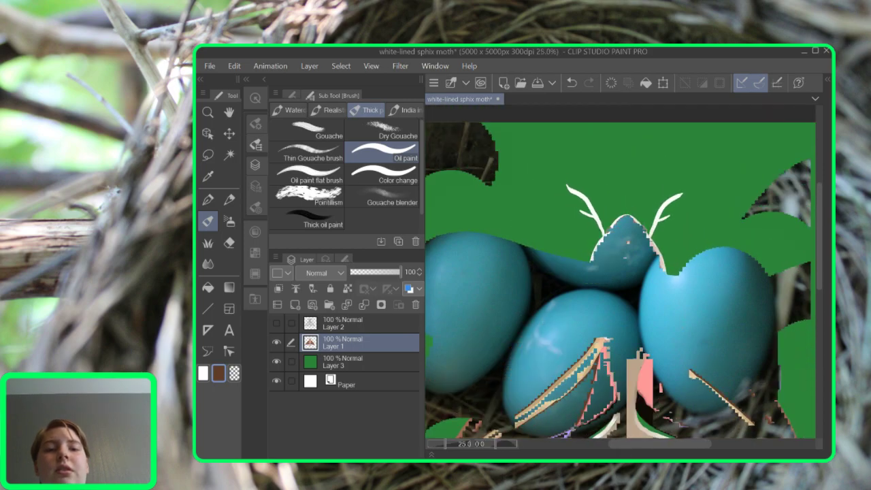
{"action": "left_click_drag", "start_coordinate": [613, 273], "coordinate": [651, 245]}
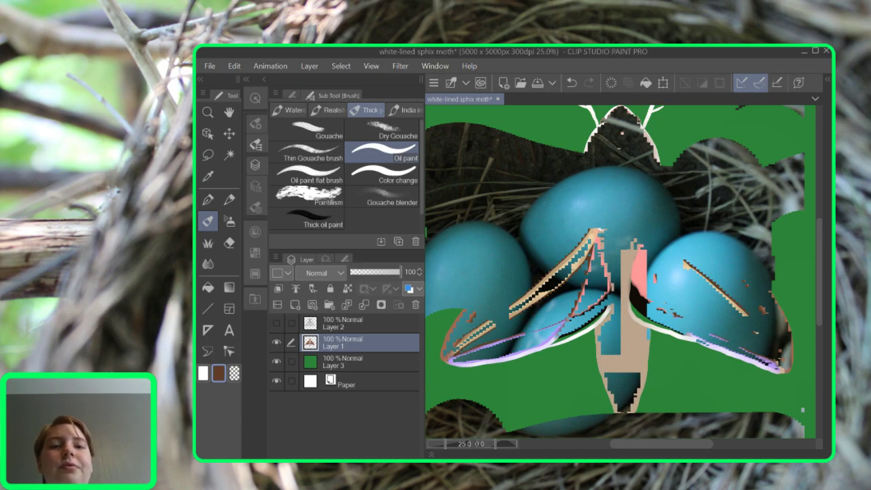
{"action": "scroll", "coordinate": [727, 235], "scroll_direction": "up", "scroll_amount": 3}
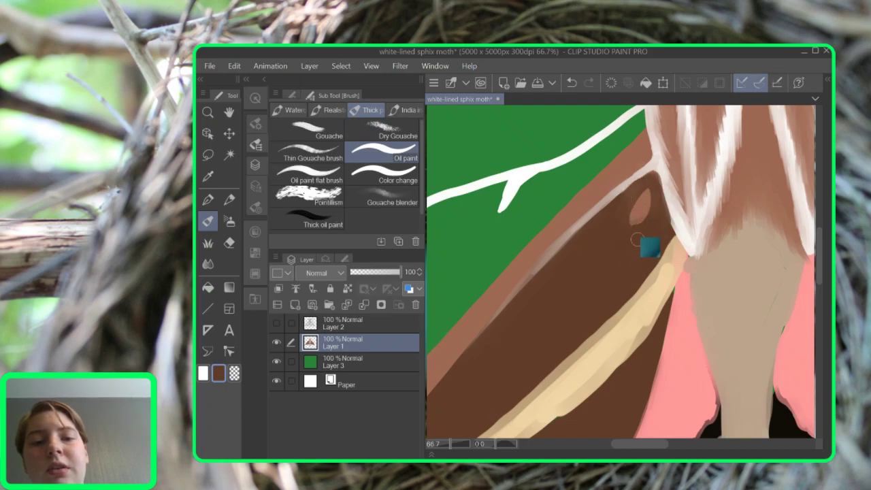
{"action": "key", "text": "j"}
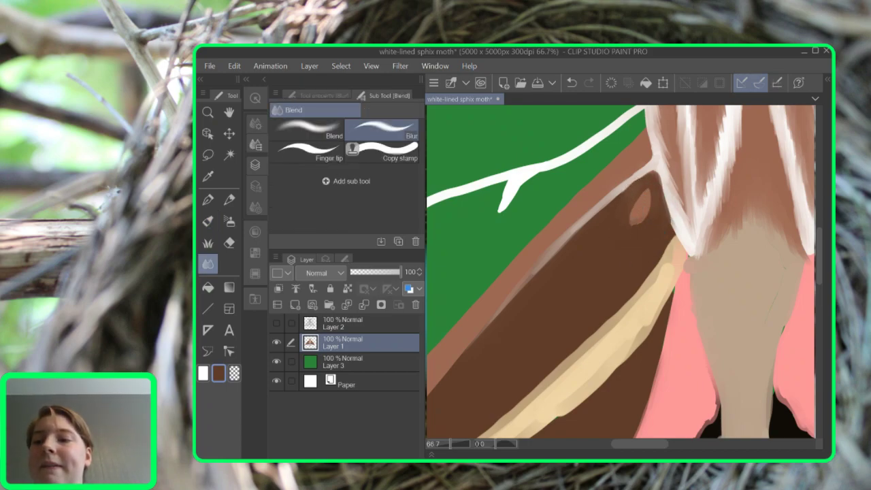
{"action": "left_click", "coordinate": [307, 129]}
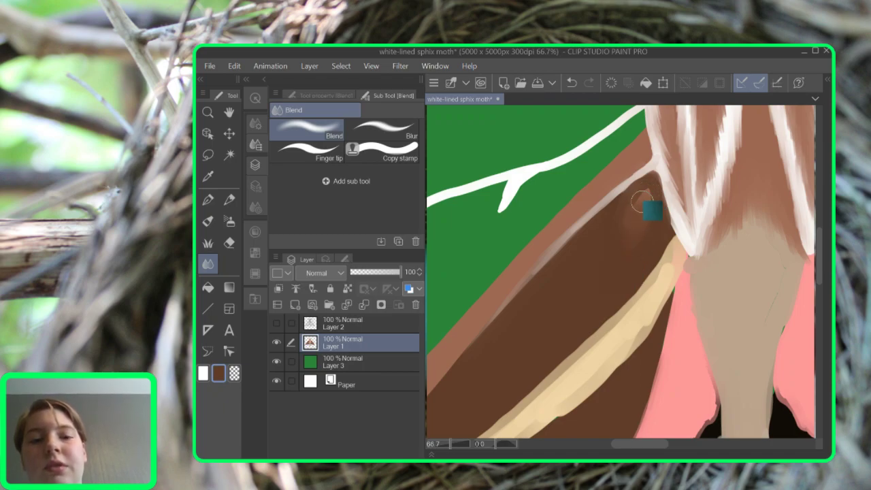
Cover the reddish-brown patch at the right forewing's base with dark brown Oil paint and smooth it in with the Blend tool
{"action": "left_click_drag", "start_coordinate": [640, 444], "coordinate": [677, 443]}
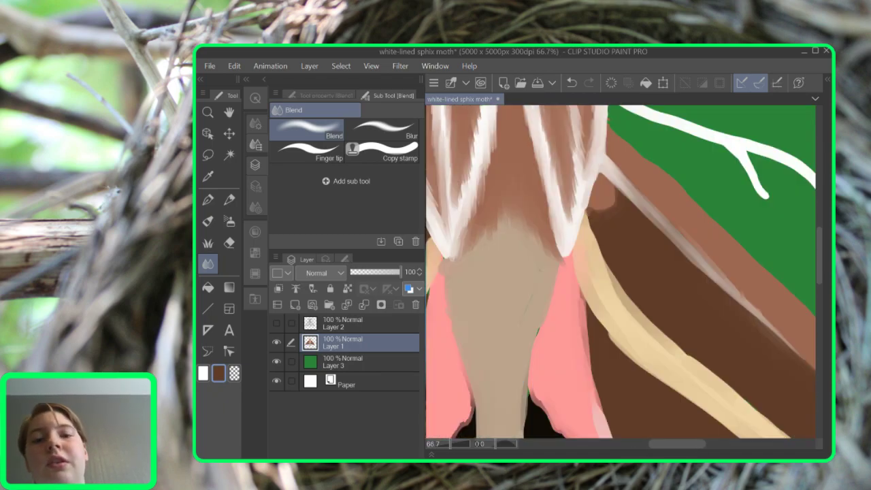
{"action": "key", "text": "b"}
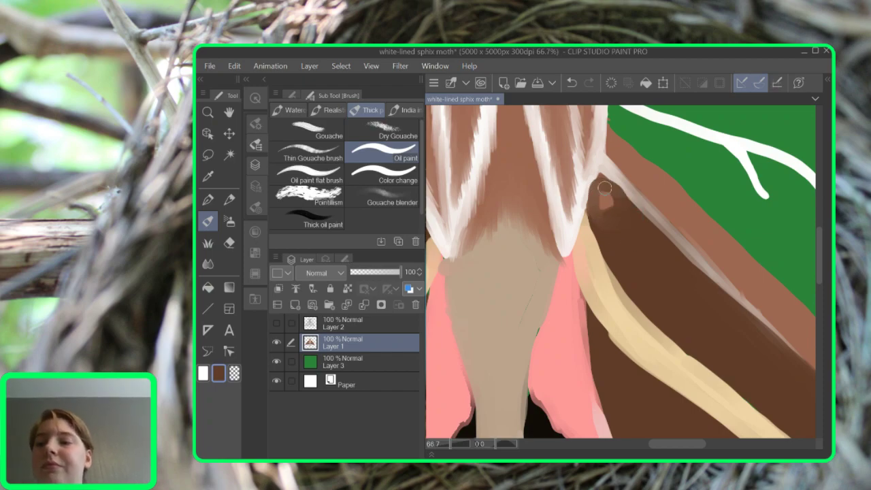
{"action": "key", "text": "j"}
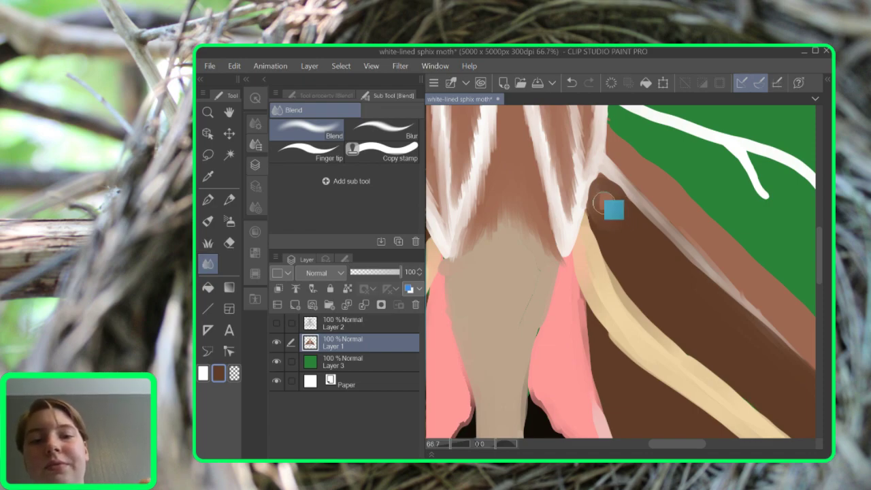
{"action": "mouse_move", "coordinate": [622, 232]}
{"action": "left_mouse_down"}
{"action": "mouse_move", "coordinate": [608, 208]}
{"action": "mouse_move", "coordinate": [623, 226]}
{"action": "mouse_move", "coordinate": [616, 245]}
{"action": "mouse_move", "coordinate": [631, 251]}
{"action": "left_mouse_up"}
Feather dark brown over the upper edge of the left forewing's tan band, in its outer part, with the Watercolor brush
{"action": "left_click_drag", "start_coordinate": [565, 280], "coordinate": [785, 257]}
{"action": "mouse_move", "coordinate": [613, 194]}
{"action": "left_mouse_down"}
{"action": "mouse_move", "coordinate": [603, 220]}
{"action": "mouse_move", "coordinate": [616, 202]}
{"action": "mouse_move", "coordinate": [613, 212]}
{"action": "mouse_move", "coordinate": [585, 227]}
{"action": "mouse_move", "coordinate": [579, 217]}
{"action": "mouse_move", "coordinate": [604, 182]}
{"action": "left_mouse_up"}
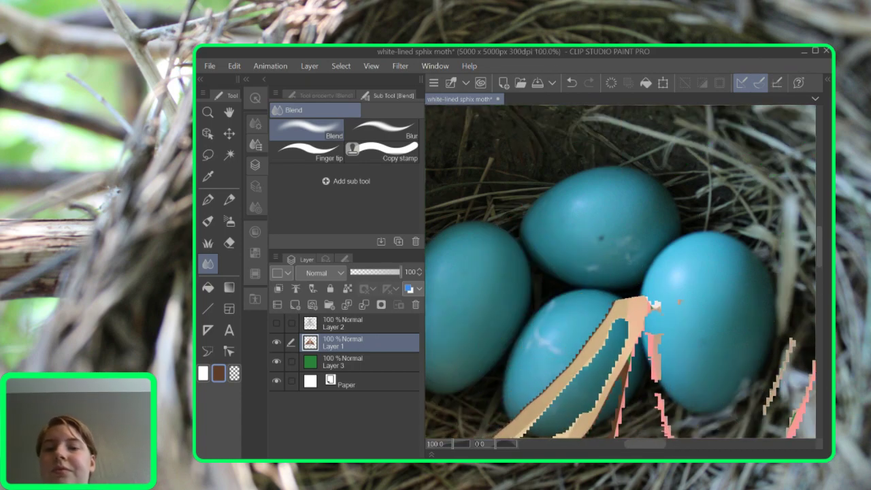
{"action": "key", "text": "b"}
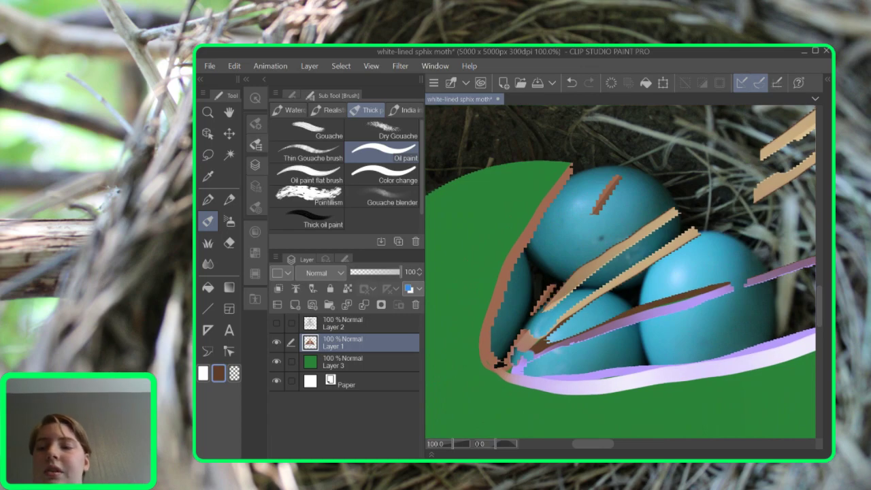
{"action": "left_click", "coordinate": [289, 110]}
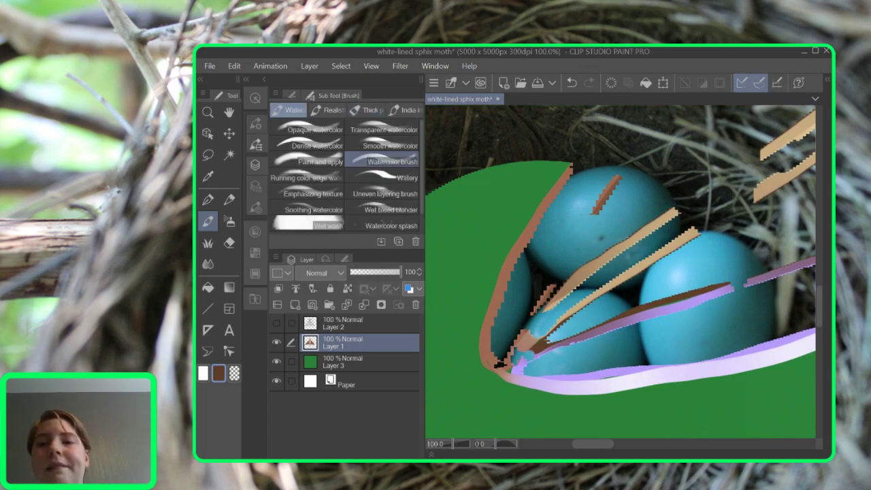
{"action": "left_click_drag", "start_coordinate": [614, 253], "coordinate": [551, 307]}
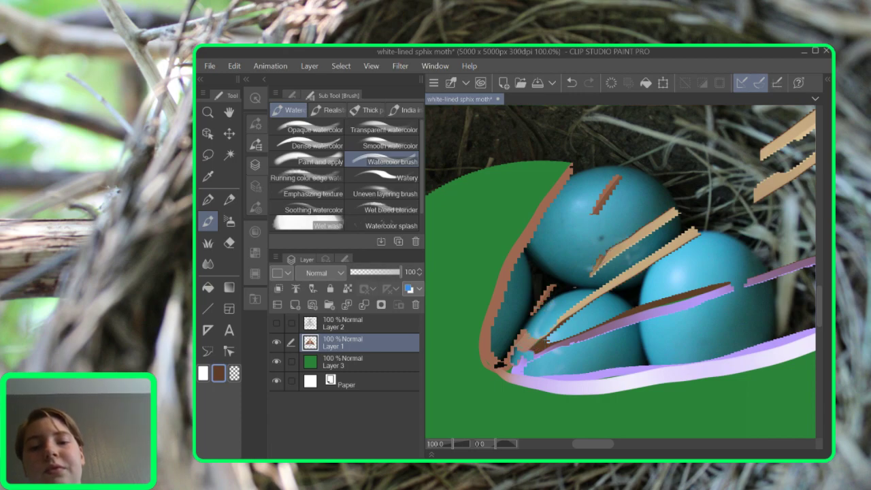
{"action": "left_click_drag", "start_coordinate": [621, 249], "coordinate": [667, 216]}
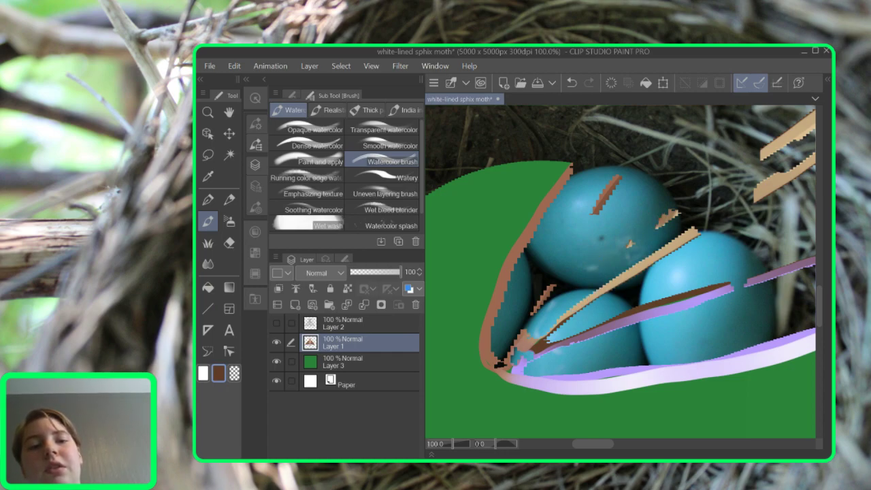
{"action": "mouse_move", "coordinate": [768, 144]}
{"action": "left_mouse_down"}
{"action": "mouse_move", "coordinate": [807, 126]}
{"action": "mouse_move", "coordinate": [787, 135]}
{"action": "left_mouse_up"}
Continue the dark brown Watercolor brush feathering along the tan band's upper edge up to the left forewing's base
{"action": "left_click_drag", "start_coordinate": [715, 198], "coordinate": [582, 308]}
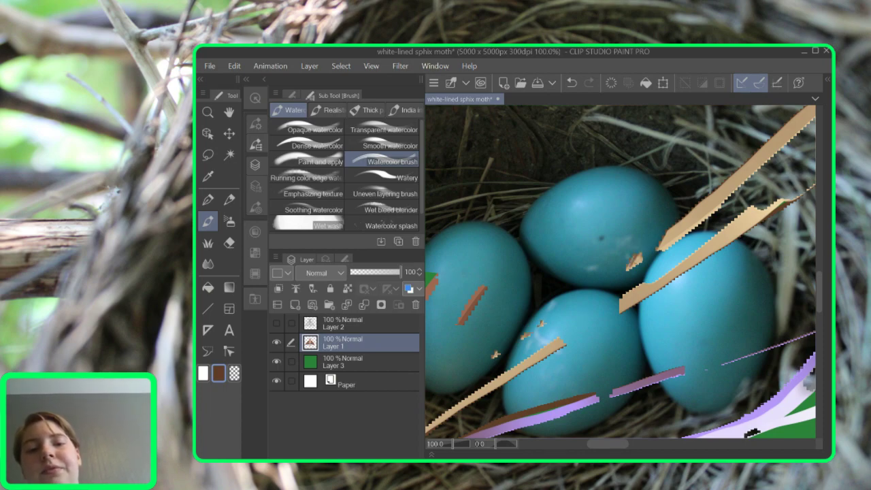
{"action": "left_click_drag", "start_coordinate": [689, 226], "coordinate": [702, 205]}
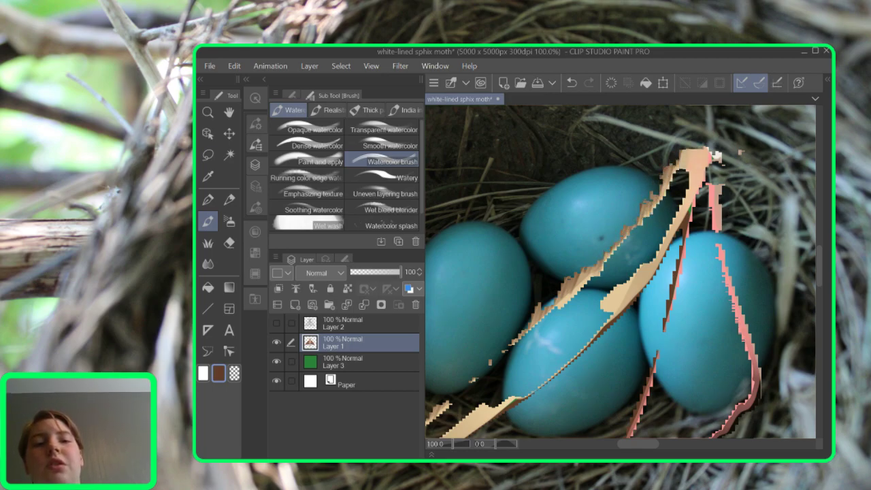
{"action": "left_click_drag", "start_coordinate": [643, 296], "coordinate": [640, 303]}
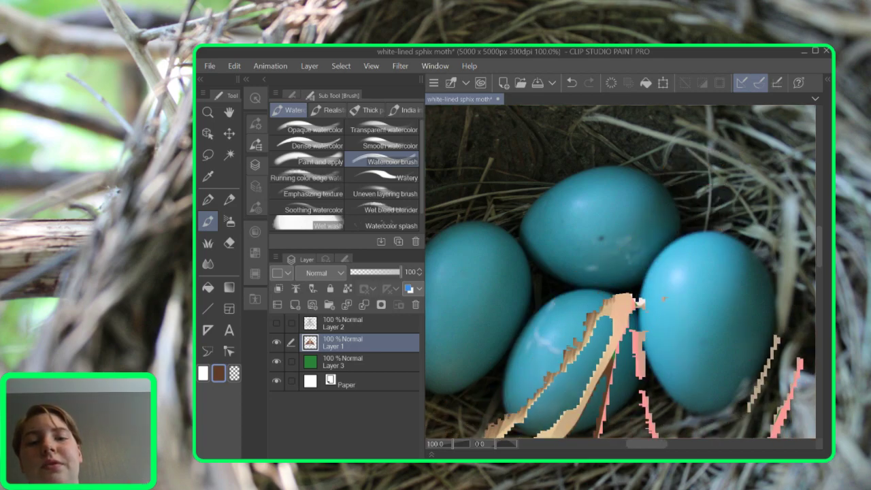
{"action": "mouse_move", "coordinate": [619, 297]}
{"action": "left_mouse_down"}
{"action": "mouse_move", "coordinate": [635, 299]}
{"action": "mouse_move", "coordinate": [641, 315]}
{"action": "left_mouse_up"}
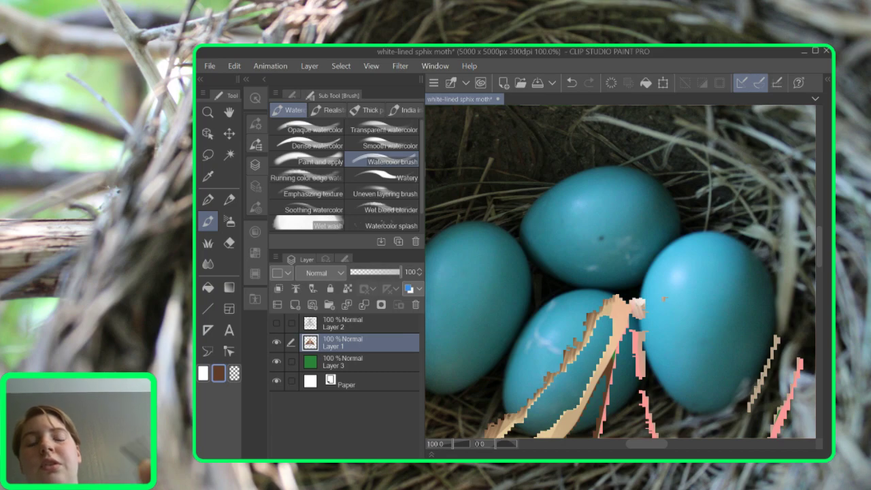
Undo the most recent strokes to compare the painting, and redo them
{"action": "key", "text": "ctrl+z"}
{"action": "key", "text": "ctrl+z"}
{"action": "key", "text": "ctrl+z"}
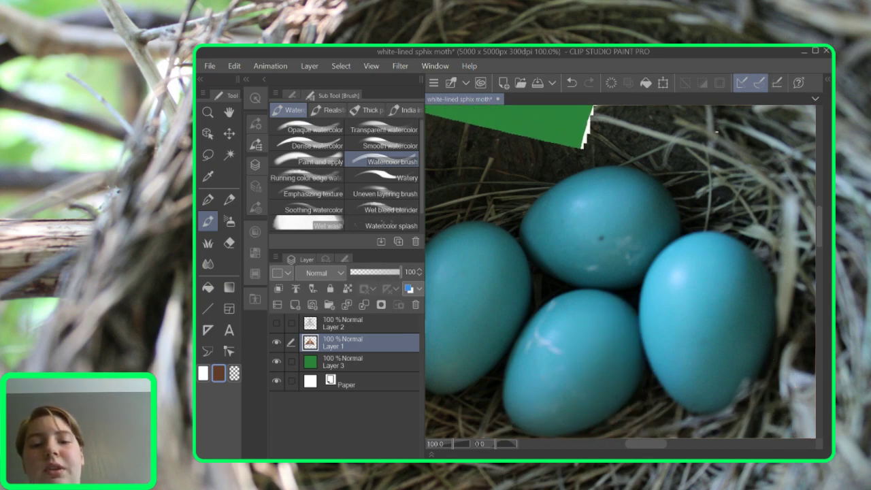
{"action": "key", "text": "ctrl+y"}
{"action": "key", "text": "ctrl+y"}
{"action": "key", "text": "ctrl+y"}
{"action": "key", "text": "ctrl+y"}
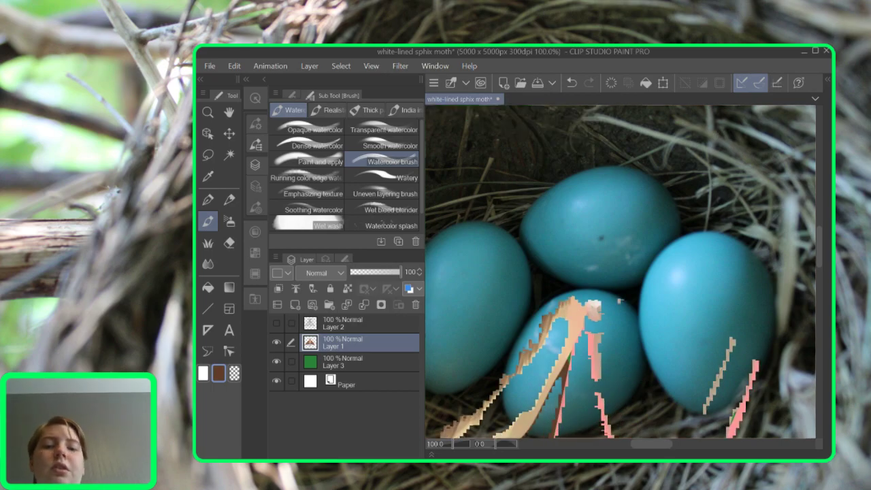
Sample the tan of the left forewing's band near the wing tip as the drawing colour
{"action": "left_click_drag", "start_coordinate": [599, 272], "coordinate": [648, 239]}
{"action": "left_click_drag", "start_coordinate": [477, 402], "coordinate": [784, 141]}
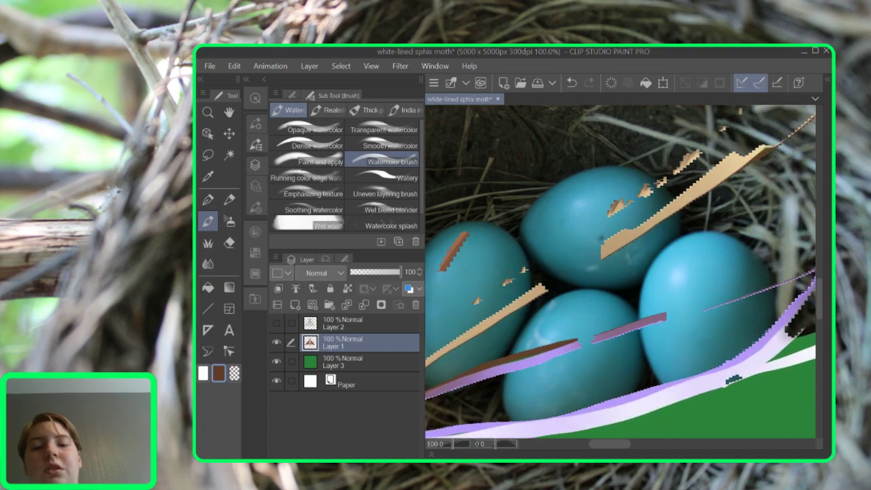
{"action": "left_click_drag", "start_coordinate": [544, 327], "coordinate": [688, 241]}
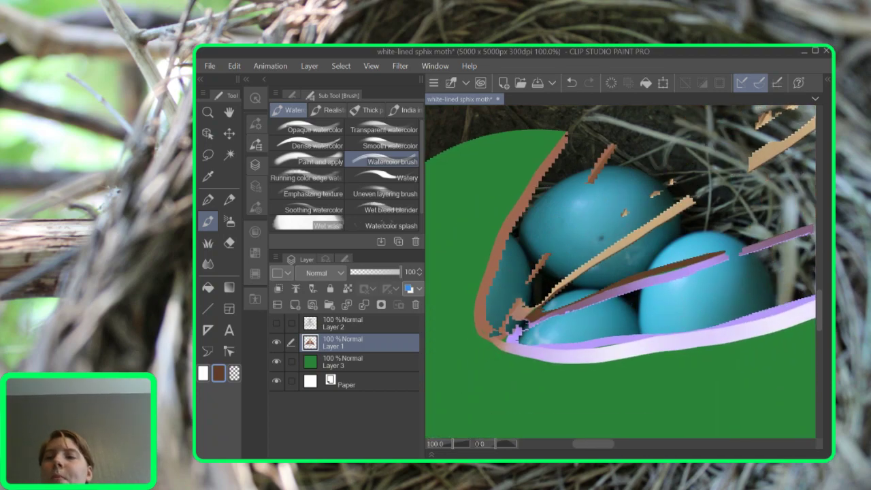
{"action": "left_click", "coordinate": [208, 177]}
{"action": "left_click", "coordinate": [630, 237]}
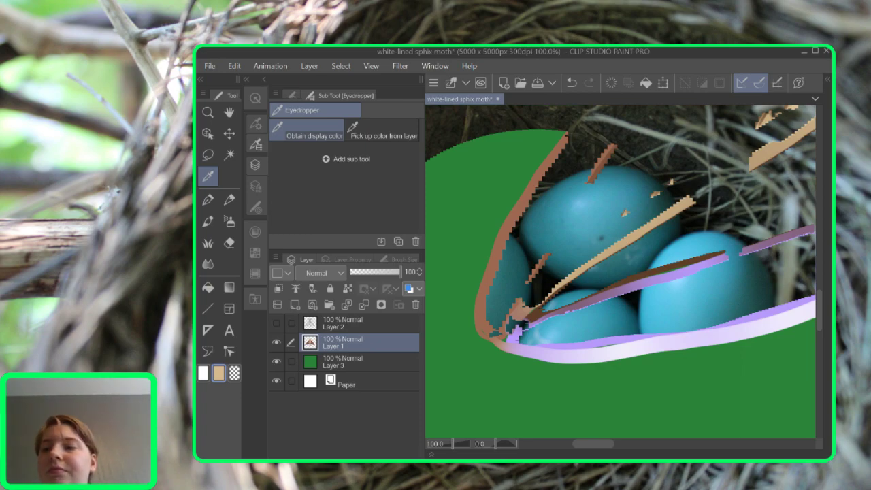
Switch to the Oil paint brush and set the drawing colour to the near-black brown from the colour history
{"action": "key", "text": "b"}
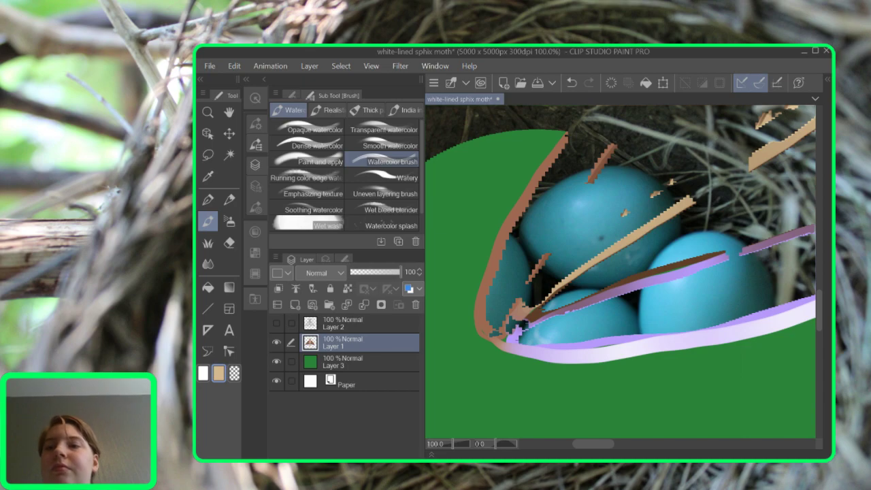
{"action": "left_click", "coordinate": [366, 110]}
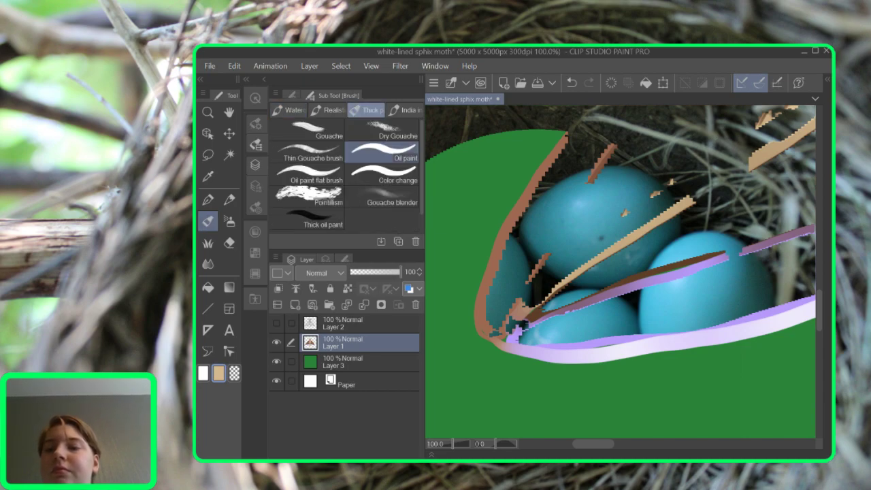
{"action": "left_click", "coordinate": [255, 232]}
{"action": "left_click", "coordinate": [297, 241]}
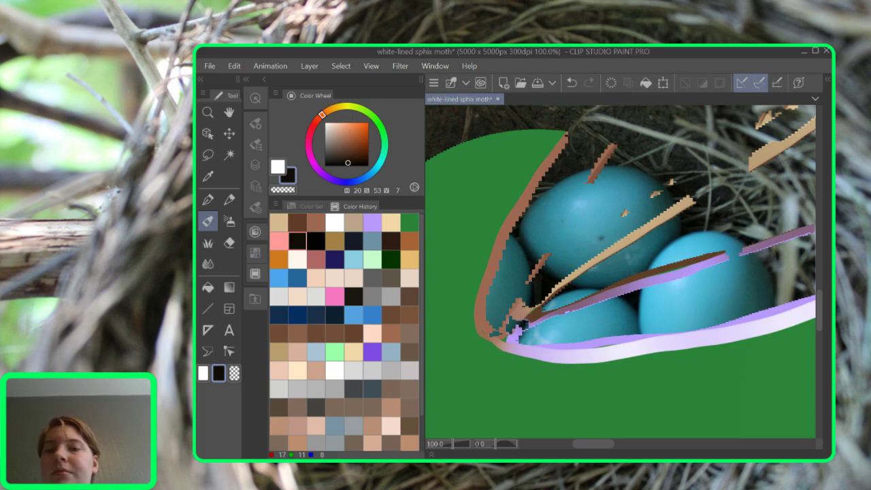
Try out near-black Oil paint strokes along the left forewing's tan band, and undo them
{"action": "mouse_move", "coordinate": [532, 326]}
{"action": "left_mouse_down"}
{"action": "mouse_move", "coordinate": [556, 293]}
{"action": "mouse_move", "coordinate": [567, 307]}
{"action": "mouse_move", "coordinate": [595, 260]}
{"action": "mouse_move", "coordinate": [633, 233]}
{"action": "left_mouse_up"}
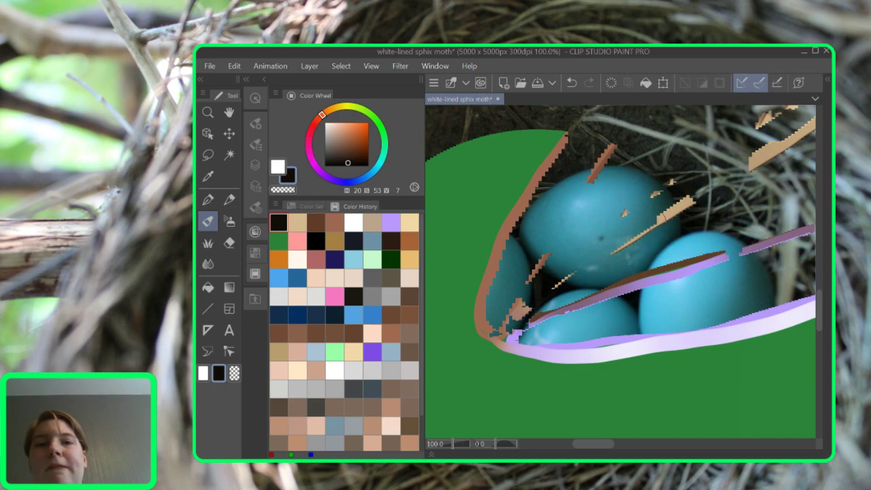
{"action": "key", "text": "ctrl+z"}
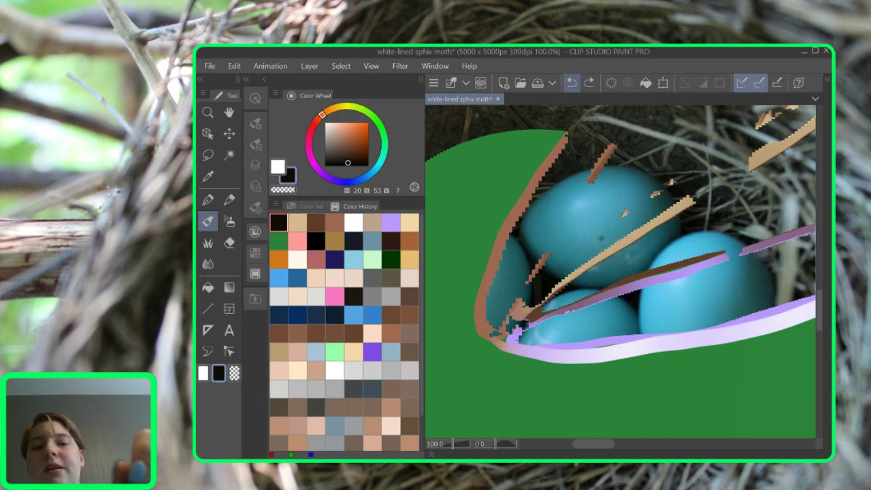
{"action": "mouse_move", "coordinate": [545, 314]}
{"action": "left_mouse_down"}
{"action": "mouse_move", "coordinate": [528, 325]}
{"action": "mouse_move", "coordinate": [572, 279]}
{"action": "mouse_move", "coordinate": [691, 199]}
{"action": "left_mouse_up"}
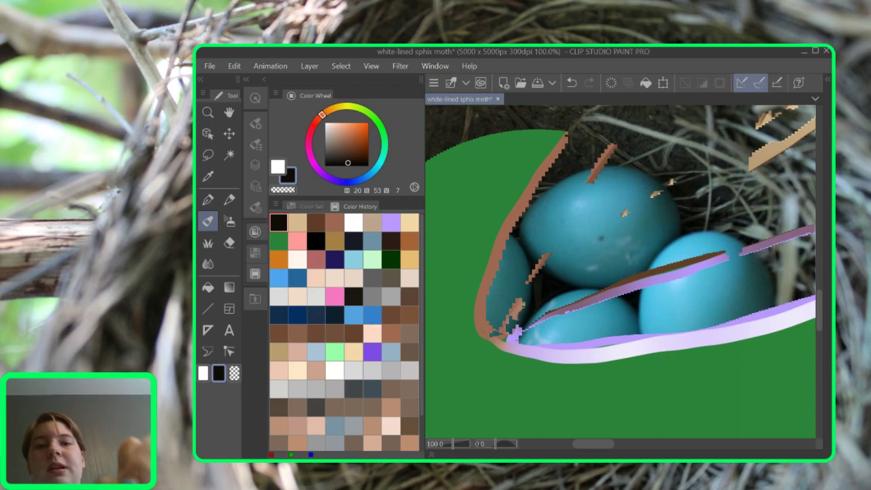
{"action": "key", "text": "ctrl+z"}
Draw a near-black line along the lower edge of the left forewing's tan band with the G-pen at size 60
{"action": "key", "text": "p"}
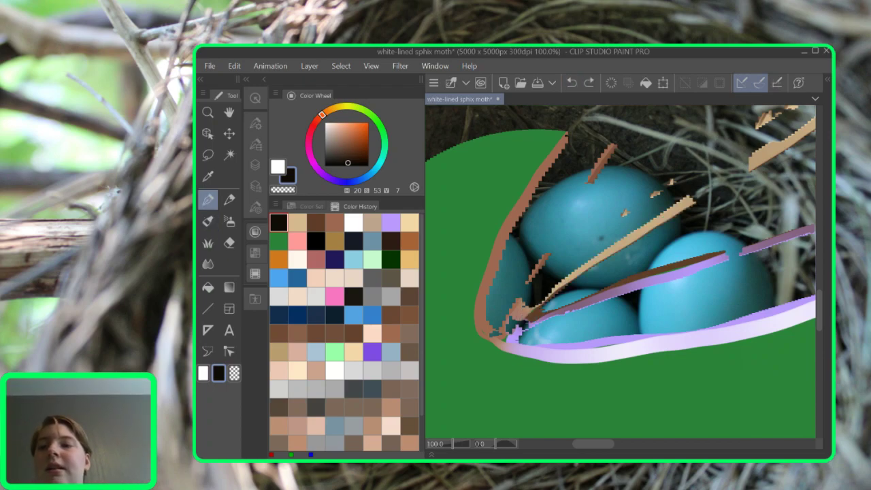
{"action": "scroll", "coordinate": [661, 289], "scroll_direction": "down", "scroll_amount": 4}
{"action": "scroll", "coordinate": [783, 243], "scroll_direction": "up", "scroll_amount": 2}
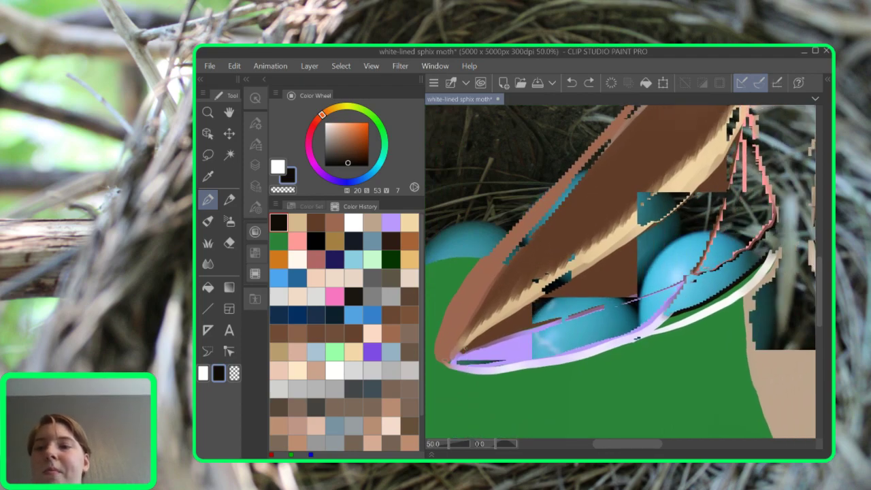
{"action": "left_click", "coordinate": [255, 207]}
{"action": "left_click", "coordinate": [354, 322]}
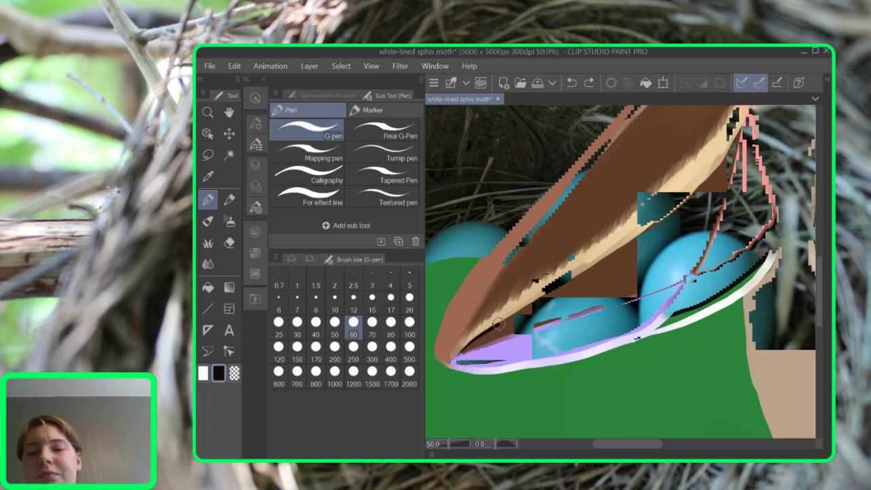
{"action": "mouse_move", "coordinate": [538, 299]}
{"action": "left_mouse_down"}
{"action": "mouse_move", "coordinate": [586, 279]}
{"action": "mouse_move", "coordinate": [722, 184]}
{"action": "mouse_move", "coordinate": [753, 129]}
{"action": "mouse_move", "coordinate": [718, 178]}
{"action": "mouse_move", "coordinate": [688, 196]}
{"action": "left_mouse_up"}
{"action": "left_click_drag", "start_coordinate": [657, 223], "coordinate": [450, 361]}
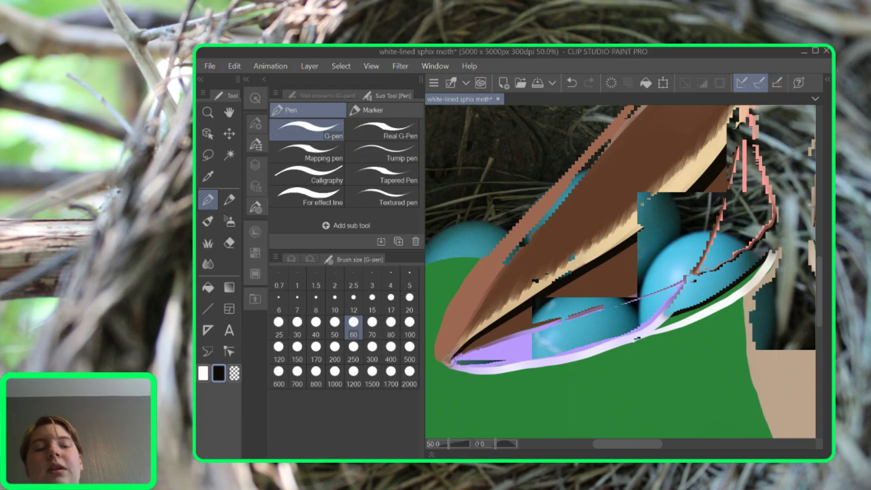
Draw a near-black G-pen line along the lower edge of the right forewing's tan band out to the wing tip, undoing a faulty stroke
{"action": "left_click_drag", "start_coordinate": [729, 232], "coordinate": [461, 300]}
{"action": "left_click_drag", "start_coordinate": [654, 272], "coordinate": [519, 257]}
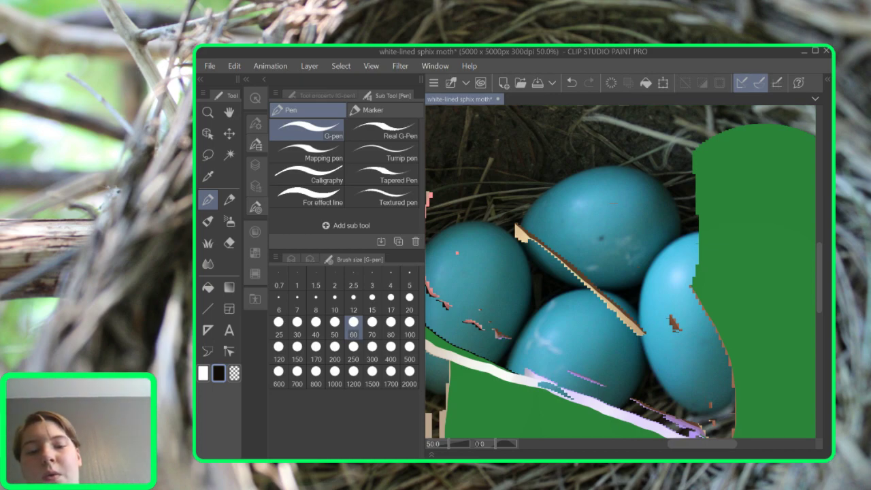
{"action": "left_click_drag", "start_coordinate": [634, 354], "coordinate": [627, 322]}
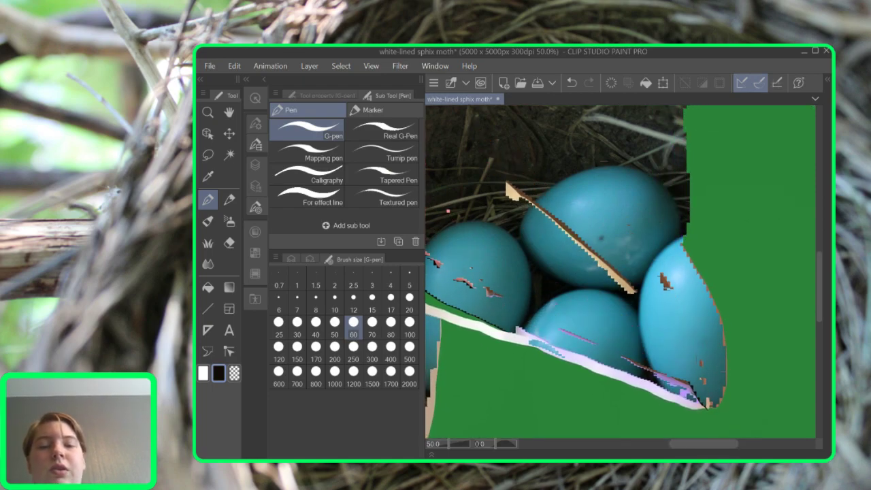
{"action": "key", "text": "ctrl+z"}
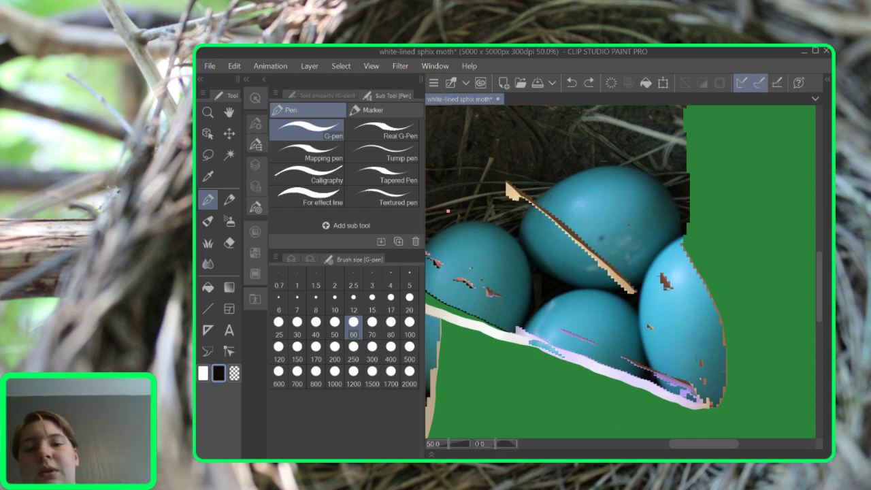
{"action": "left_click_drag", "start_coordinate": [691, 386], "coordinate": [708, 417]}
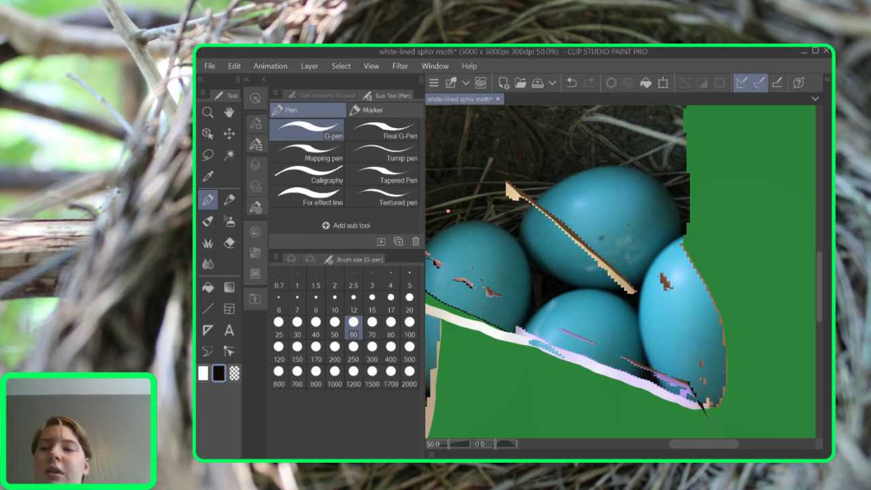
Erase the near-black overshoot beyond the right forewing's tip with the Hard eraser
{"action": "key", "text": "e"}
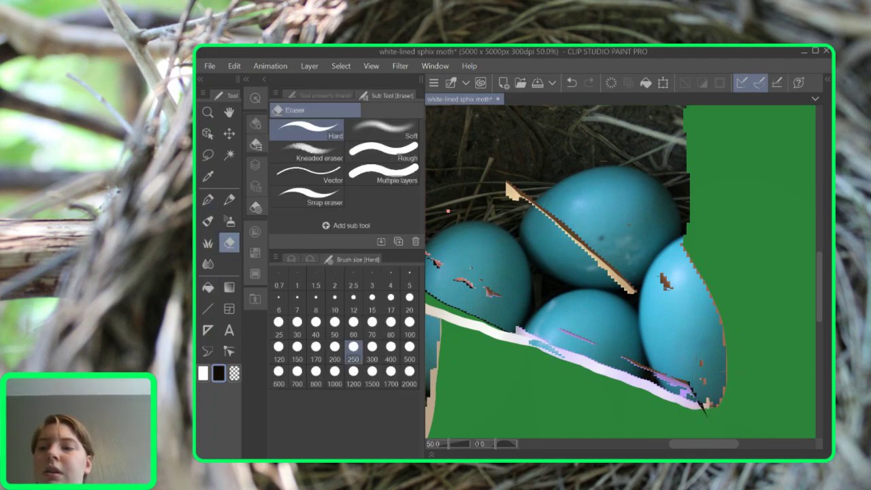
{"action": "left_click_drag", "start_coordinate": [711, 419], "coordinate": [705, 415]}
{"action": "key", "text": "ctrl+z"}
Extend the inner end of the left forewing's near-black line up to the body with the G-pen at size 60
{"action": "scroll", "coordinate": [705, 417], "scroll_direction": "down", "scroll_amount": 3}
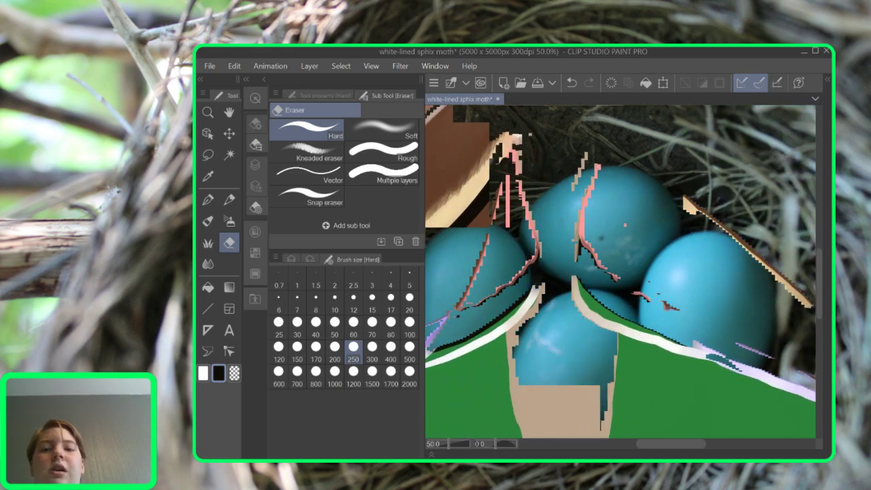
{"action": "scroll", "coordinate": [666, 235], "scroll_direction": "down", "scroll_amount": 1}
{"action": "scroll", "coordinate": [666, 235], "scroll_direction": "up", "scroll_amount": 2}
{"action": "scroll", "coordinate": [634, 238], "scroll_direction": "down", "scroll_amount": 2}
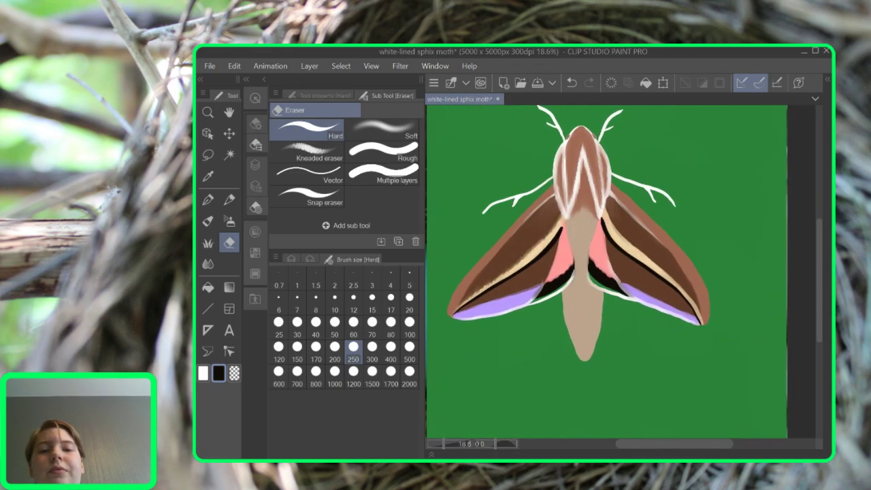
{"action": "scroll", "coordinate": [633, 238], "scroll_direction": "up", "scroll_amount": 2}
{"action": "scroll", "coordinate": [647, 232], "scroll_direction": "down", "scroll_amount": 2}
{"action": "scroll", "coordinate": [643, 226], "scroll_direction": "up", "scroll_amount": 2}
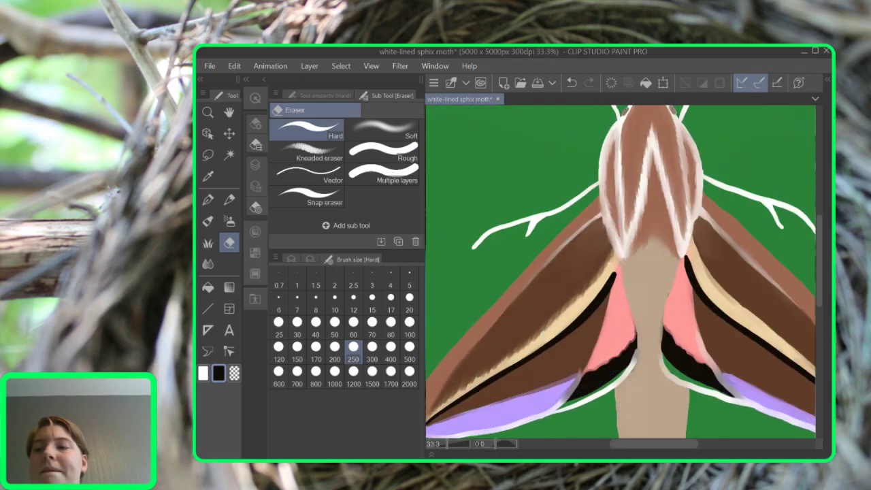
{"action": "key", "text": "p"}
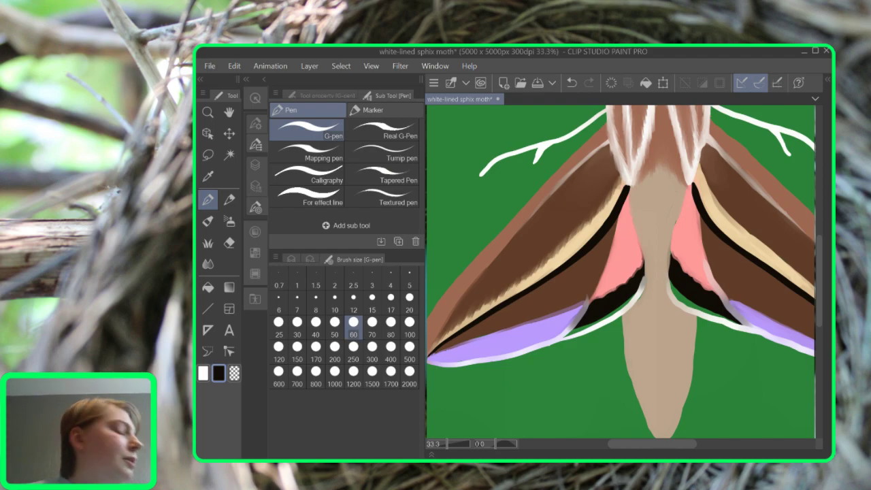
{"action": "left_click_drag", "start_coordinate": [701, 286], "coordinate": [542, 276]}
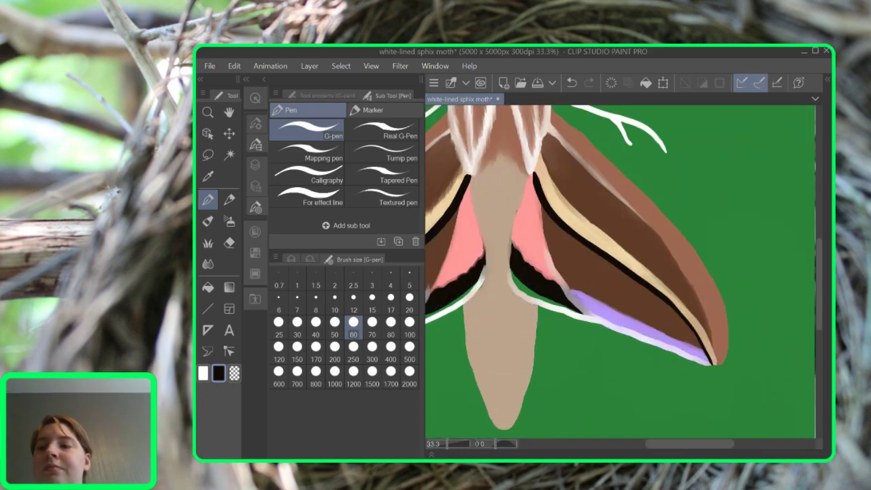
Feather the right forewing's tan band with dark brown from the colour history, using the Watercolor brush at size 60
{"action": "left_click", "coordinate": [255, 232]}
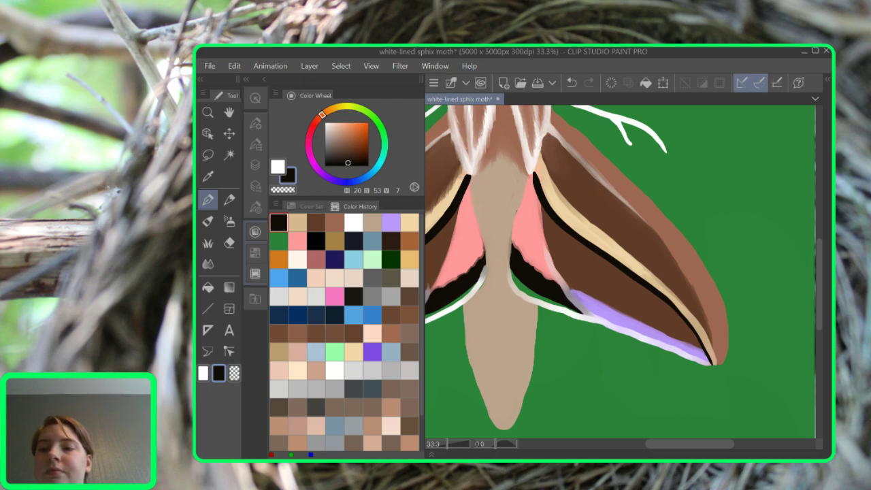
{"action": "left_click", "coordinate": [317, 223]}
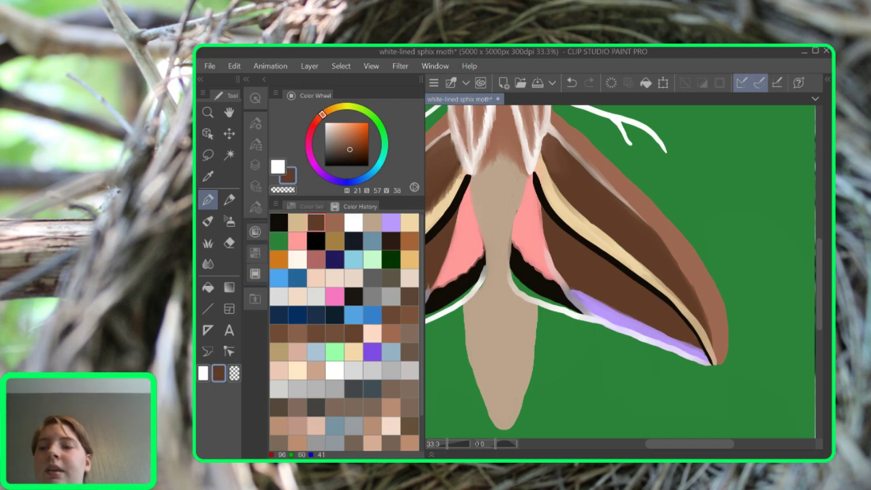
{"action": "left_click", "coordinate": [209, 221]}
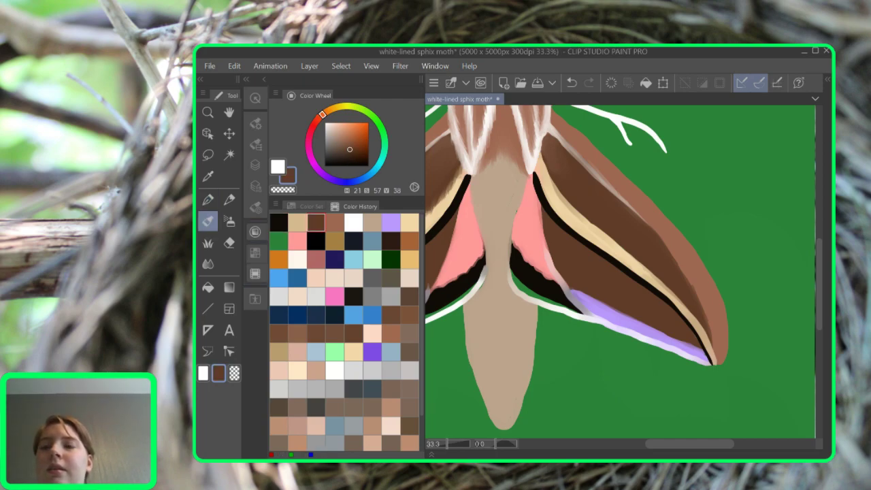
{"action": "left_click", "coordinate": [256, 145]}
{"action": "left_click", "coordinate": [288, 110]}
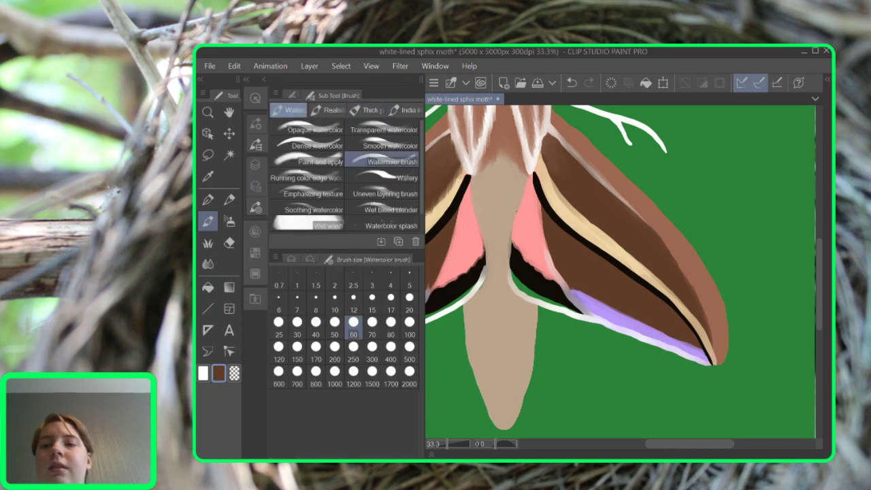
{"action": "scroll", "coordinate": [546, 132], "scroll_direction": "up", "scroll_amount": 3}
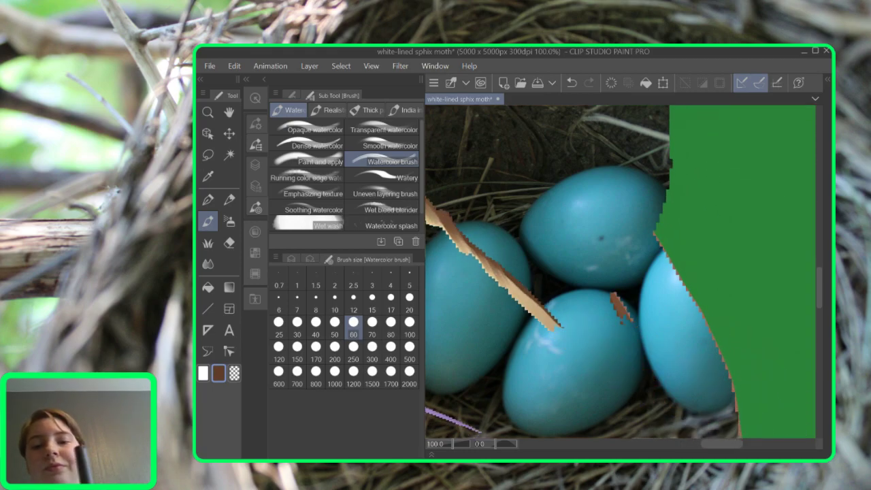
{"action": "left_click_drag", "start_coordinate": [426, 239], "coordinate": [447, 239]}
{"action": "left_click", "coordinate": [397, 208]}
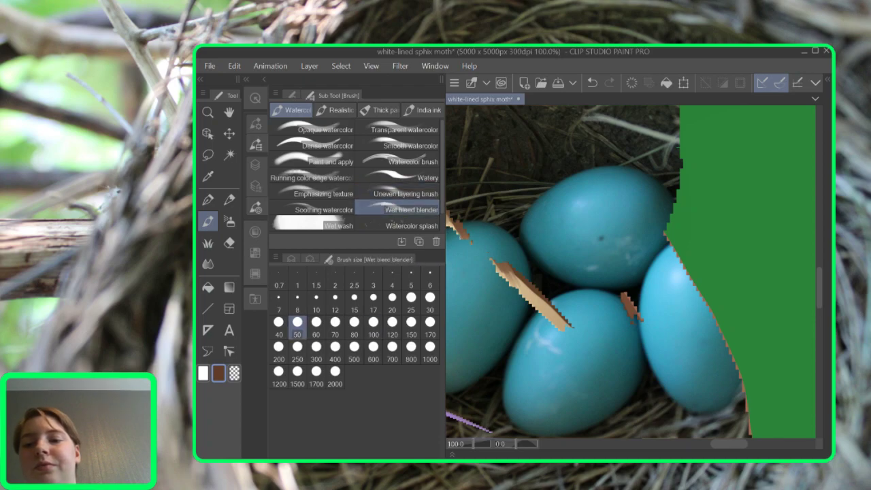
{"action": "left_click_drag", "start_coordinate": [444, 242], "coordinate": [428, 245]}
{"action": "left_click", "coordinate": [393, 162]}
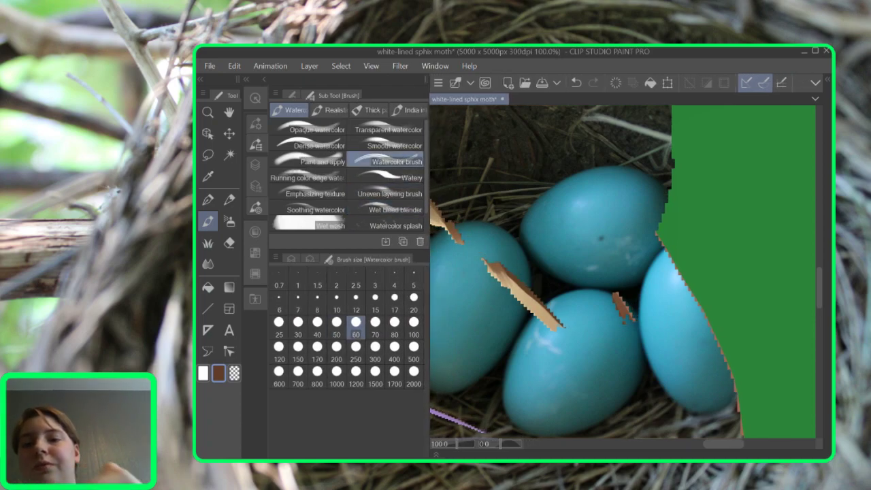
{"action": "mouse_move", "coordinate": [483, 260]}
{"action": "left_mouse_down"}
{"action": "mouse_move", "coordinate": [562, 326]}
{"action": "mouse_move", "coordinate": [506, 198]}
{"action": "left_mouse_up"}
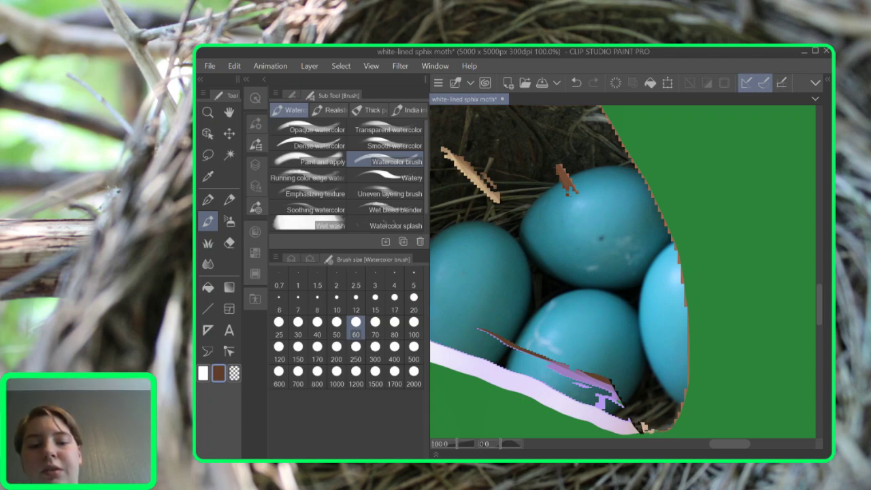
{"action": "scroll", "coordinate": [609, 269], "scroll_direction": "down", "scroll_amount": 4}
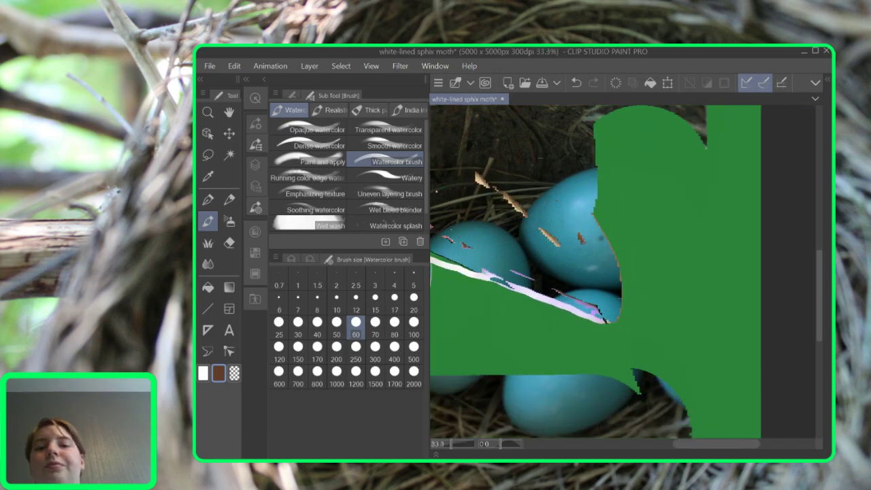
Paint over the right forewing's tip in the reddish brown from the colour history with the Oil paint brush at size 50
{"action": "scroll", "coordinate": [553, 317], "scroll_direction": "up", "scroll_amount": 2}
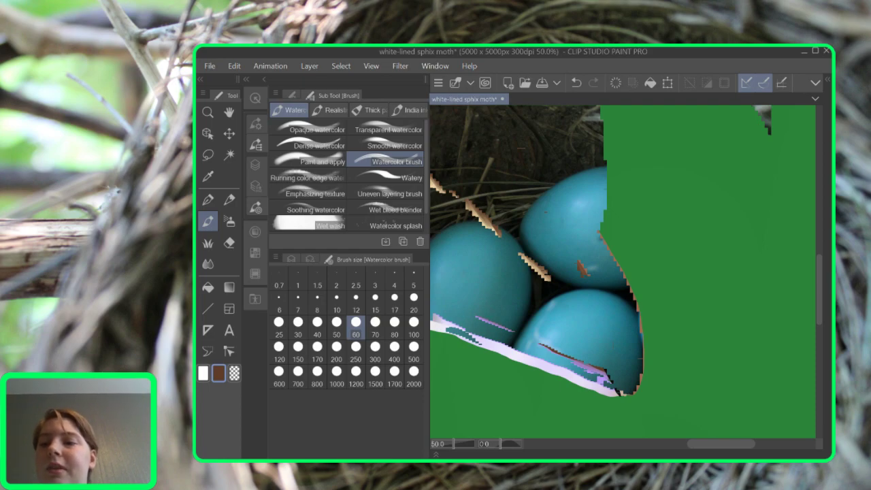
{"action": "left_click", "coordinate": [256, 232]}
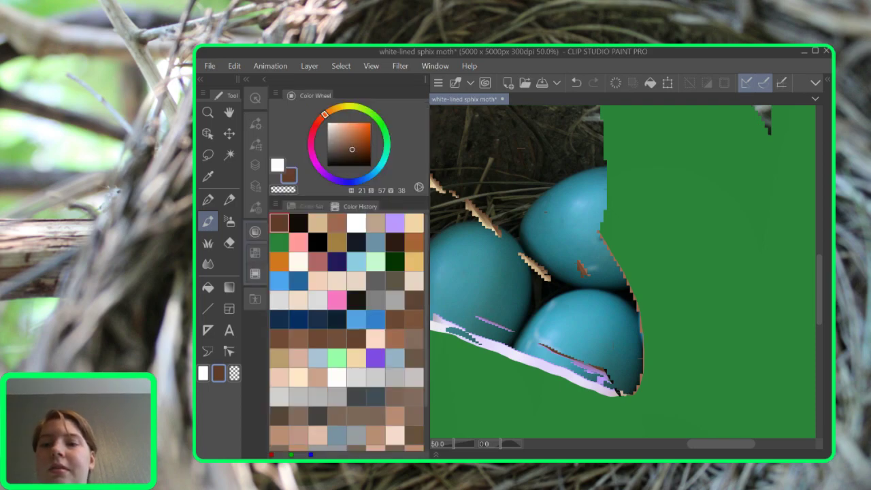
{"action": "left_click", "coordinate": [337, 223]}
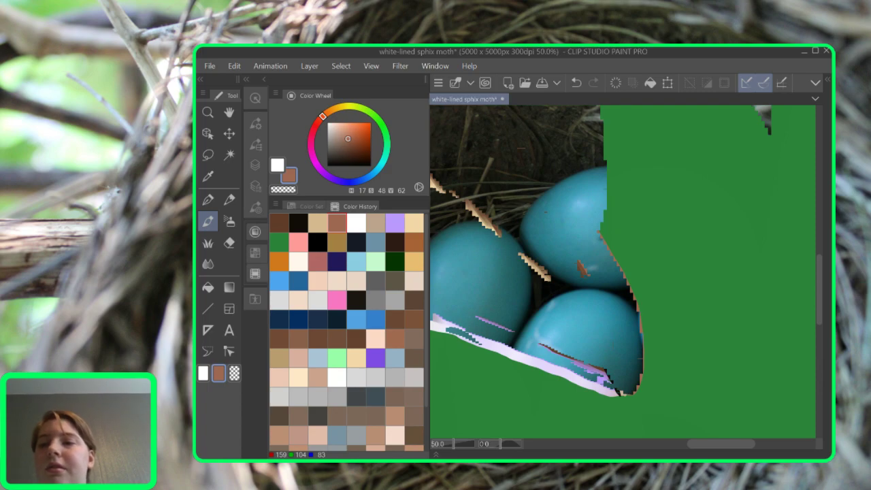
{"action": "left_click", "coordinate": [256, 145]}
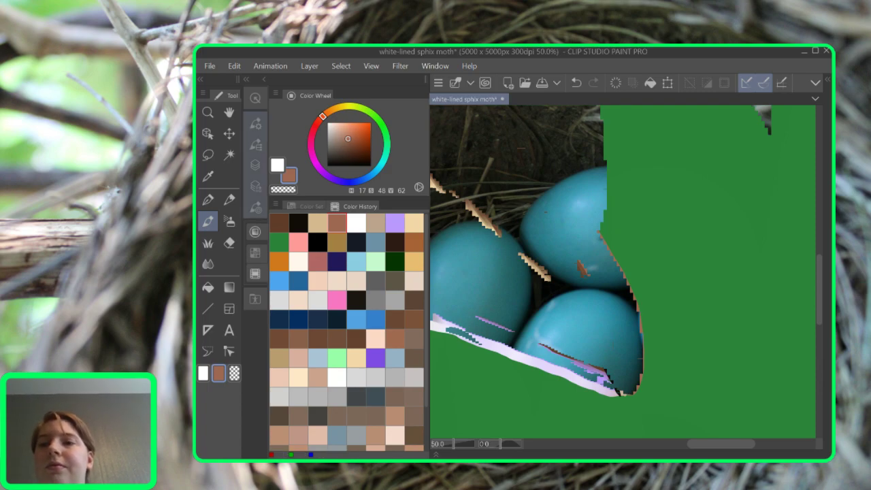
{"action": "left_click", "coordinate": [368, 110]}
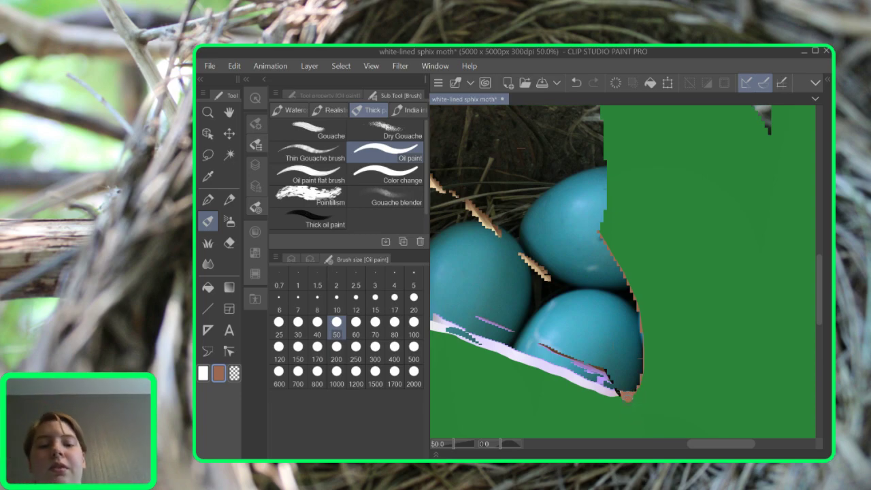
{"action": "scroll", "coordinate": [623, 273], "scroll_direction": "down", "scroll_amount": 5}
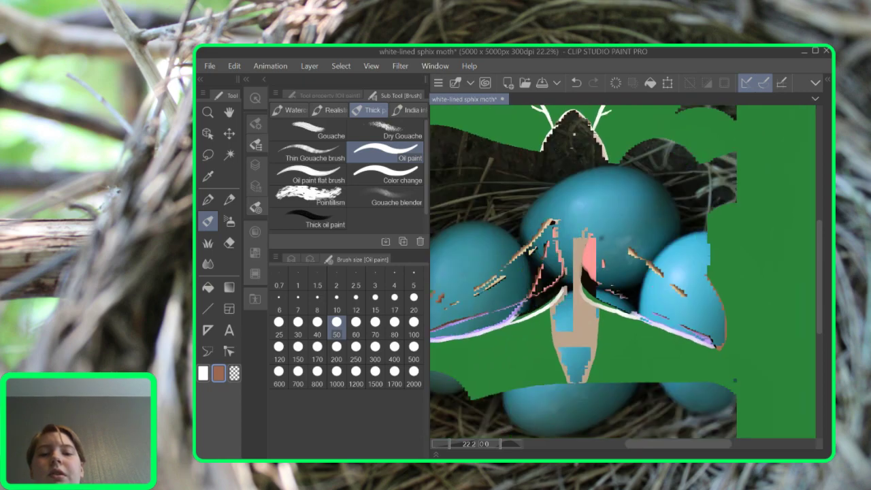
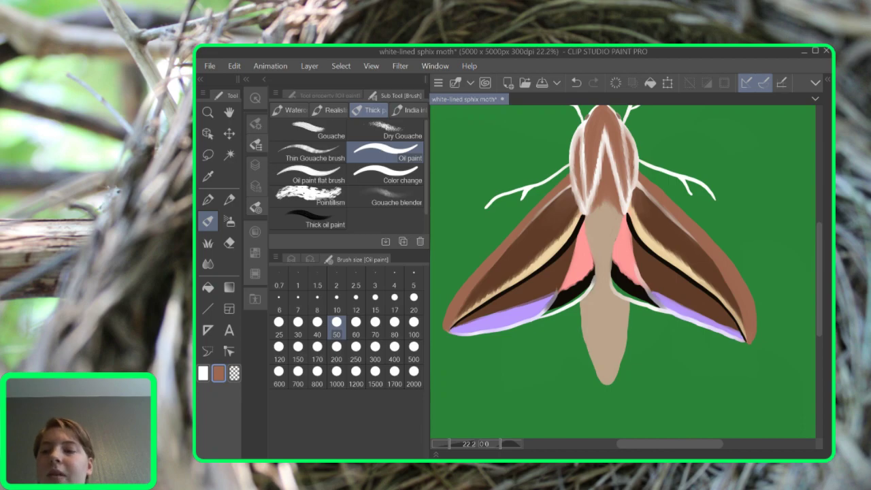
Draw near-black G-pen lines along the upper edge of the left wing's lavender band and the outer edge of its pink patch
{"action": "left_click", "coordinate": [255, 232]}
{"action": "left_click", "coordinate": [318, 223]}
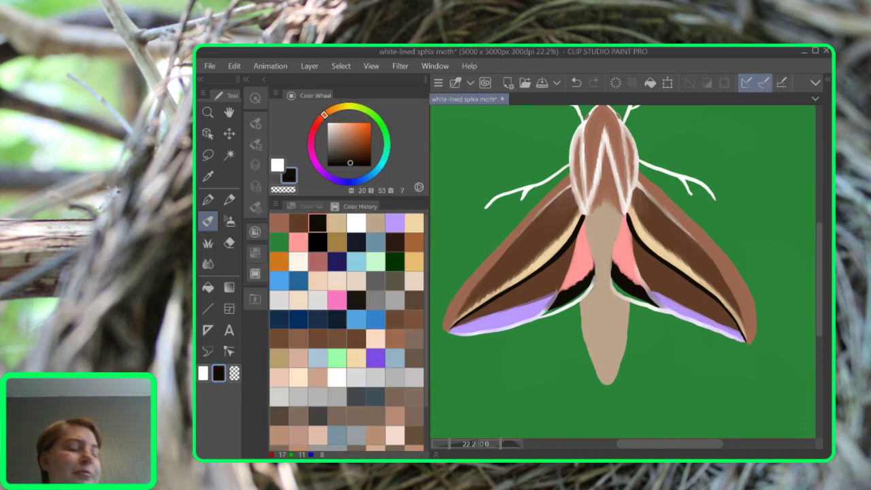
{"action": "key", "text": "p"}
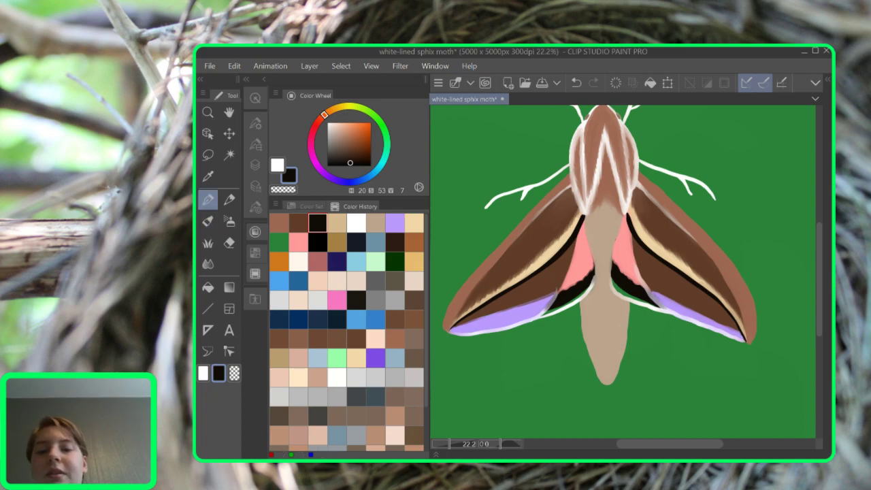
{"action": "scroll", "coordinate": [546, 334], "scroll_direction": "up", "scroll_amount": 3}
{"action": "left_click_drag", "start_coordinate": [546, 334], "coordinate": [738, 346]}
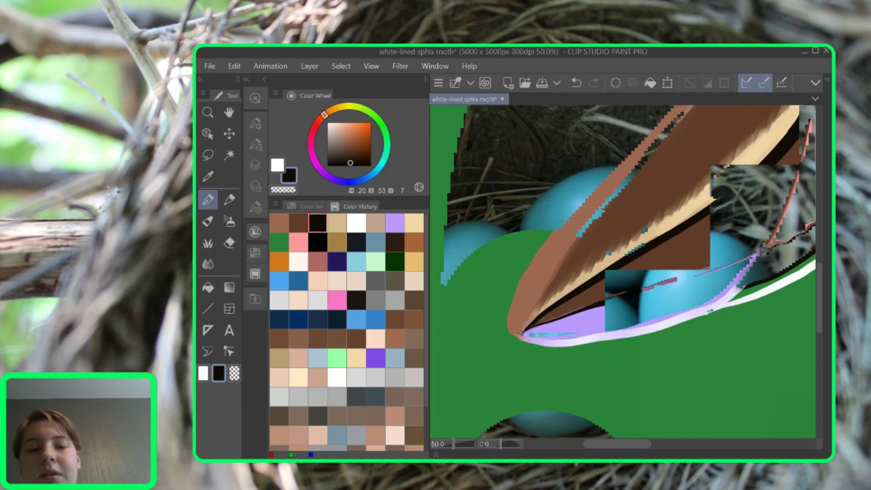
{"action": "mouse_move", "coordinate": [693, 276]}
{"action": "left_mouse_down"}
{"action": "mouse_move", "coordinate": [754, 252]}
{"action": "mouse_move", "coordinate": [751, 258]}
{"action": "mouse_move", "coordinate": [772, 244]}
{"action": "left_mouse_up"}
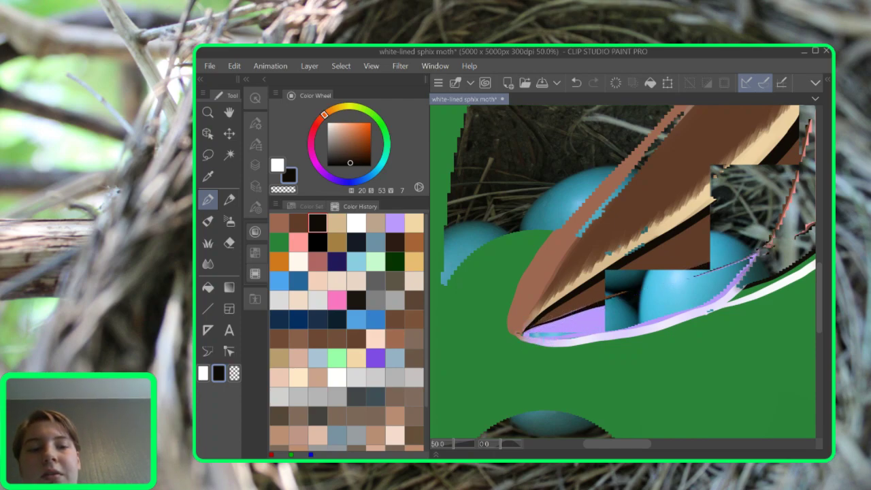
{"action": "mouse_move", "coordinate": [792, 196]}
{"action": "left_mouse_down"}
{"action": "mouse_move", "coordinate": [819, 155]}
{"action": "mouse_move", "coordinate": [823, 119]}
{"action": "left_mouse_up"}
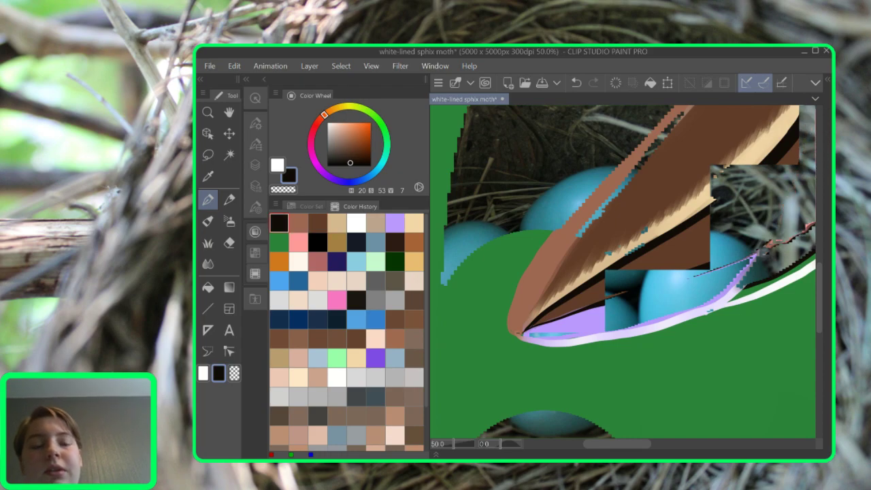
{"action": "mouse_move", "coordinate": [523, 334]}
{"action": "left_mouse_down"}
{"action": "mouse_move", "coordinate": [613, 335]}
{"action": "mouse_move", "coordinate": [684, 317]}
{"action": "mouse_move", "coordinate": [749, 279]}
{"action": "mouse_move", "coordinate": [756, 254]}
{"action": "left_mouse_up"}
Draw a near-black G-pen line along the upper edge of the right wing's lavender band to the wing tip
{"action": "left_click_drag", "start_coordinate": [617, 444], "coordinate": [693, 444]}
{"action": "left_click_drag", "start_coordinate": [772, 304], "coordinate": [691, 318]}
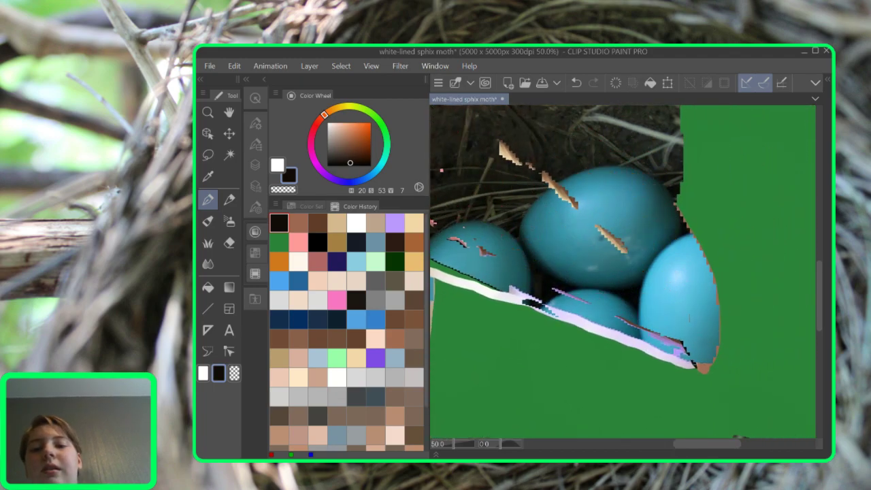
{"action": "scroll", "coordinate": [623, 272], "scroll_direction": "left", "scroll_amount": 3}
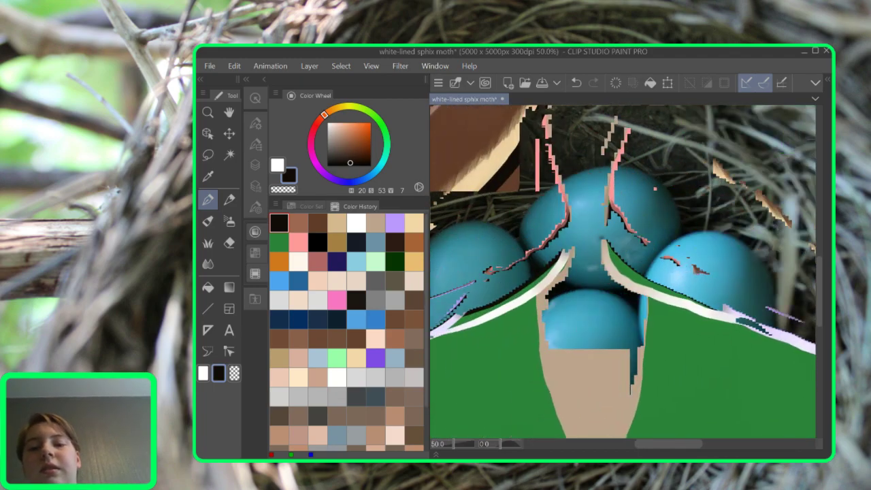
{"action": "left_click_drag", "start_coordinate": [680, 266], "coordinate": [473, 281]}
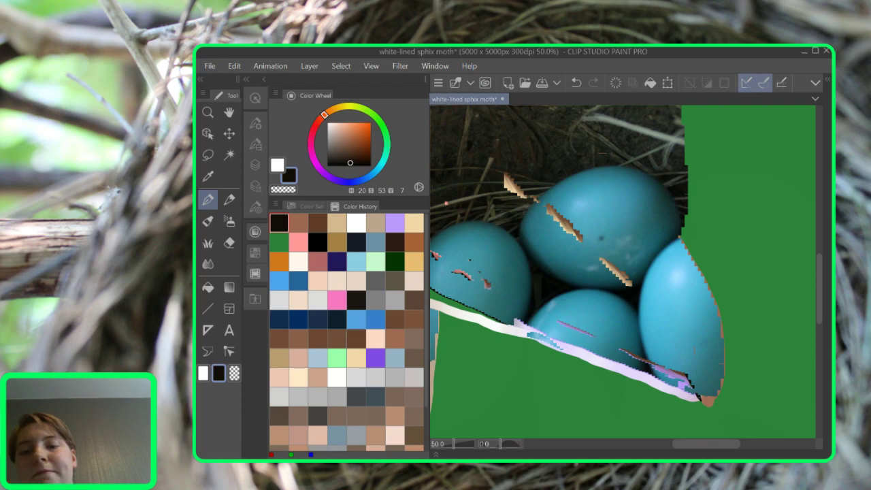
{"action": "left_click_drag", "start_coordinate": [631, 354], "coordinate": [707, 402]}
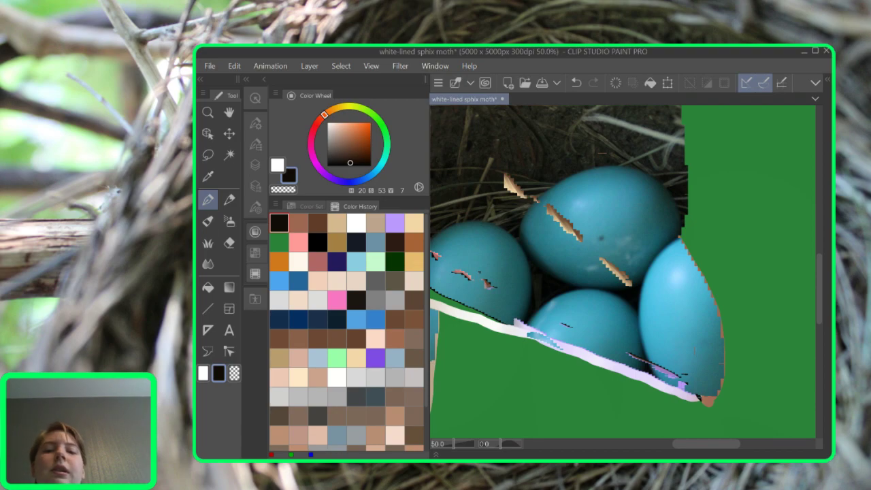
Draw a near-black G-pen line along the lower edge of the right wing's lavender band out to the wing tip
{"action": "scroll", "coordinate": [604, 292], "scroll_direction": "down", "scroll_amount": 4}
{"action": "left_click_drag", "start_coordinate": [579, 293], "coordinate": [688, 285]}
{"action": "left_click_drag", "start_coordinate": [762, 335], "coordinate": [659, 310]}
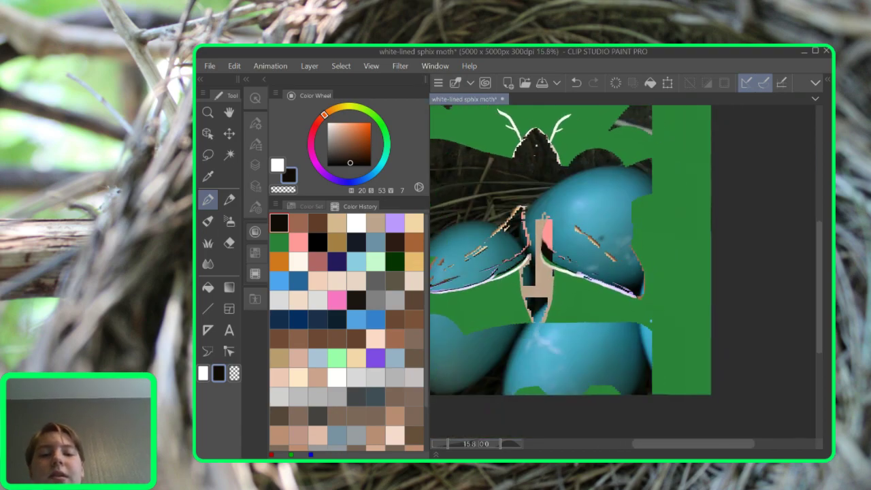
{"action": "scroll", "coordinate": [661, 310], "scroll_direction": "up", "scroll_amount": 4}
{"action": "left_click_drag", "start_coordinate": [569, 215], "coordinate": [673, 299]}
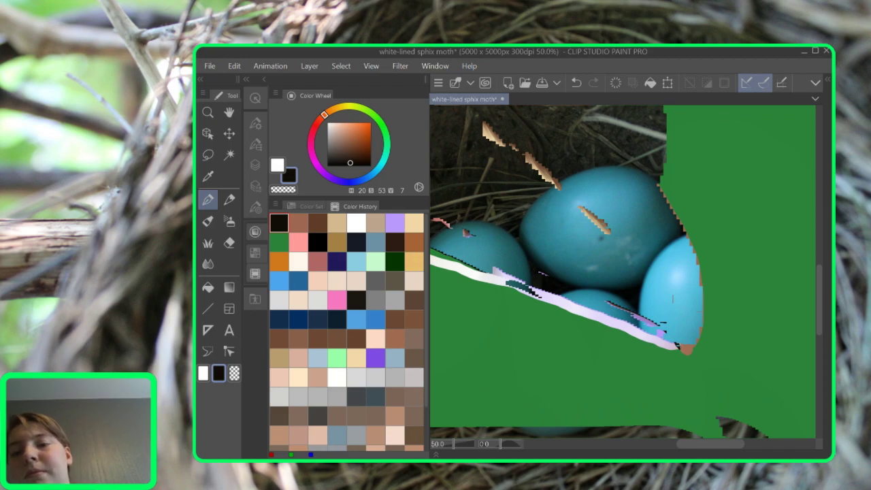
{"action": "left_click_drag", "start_coordinate": [495, 270], "coordinate": [677, 347]}
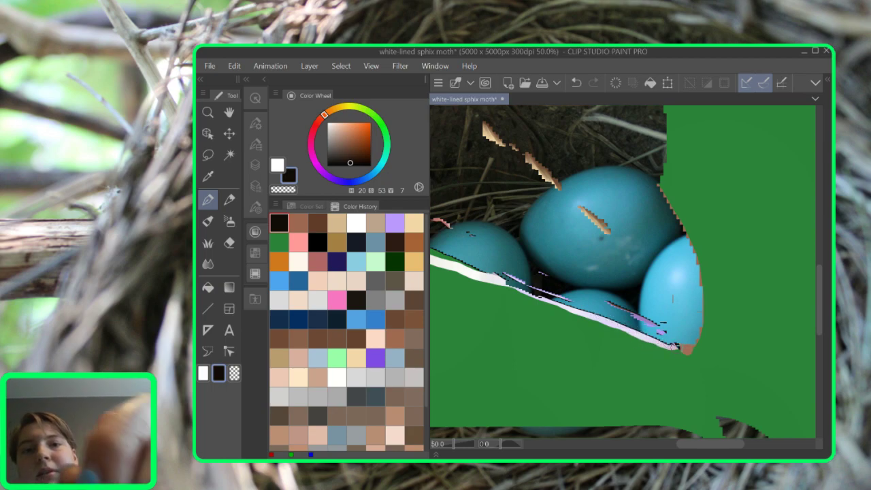
{"action": "key", "text": "ctrl+z"}
{"action": "mouse_move", "coordinate": [496, 269]}
{"action": "left_mouse_down"}
{"action": "mouse_move", "coordinate": [561, 307]}
{"action": "mouse_move", "coordinate": [678, 347]}
{"action": "left_mouse_up"}
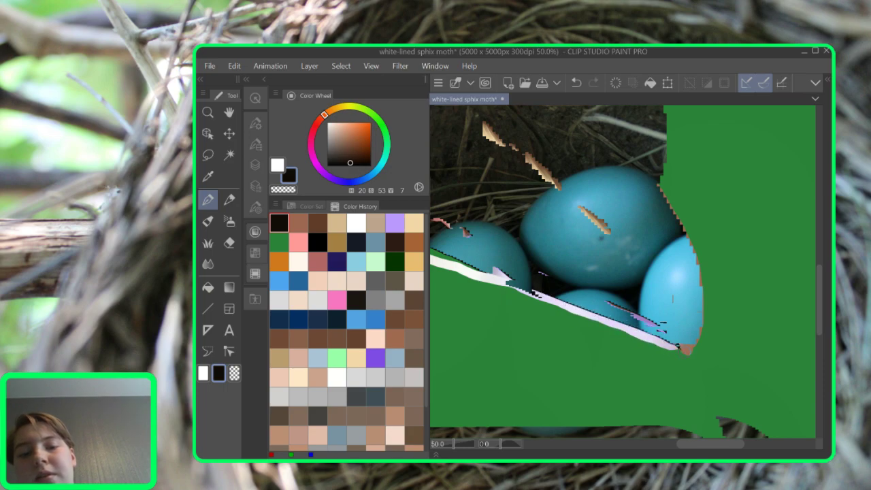
{"action": "left_click", "coordinate": [577, 82]}
{"action": "key", "text": "ctrl+z"}
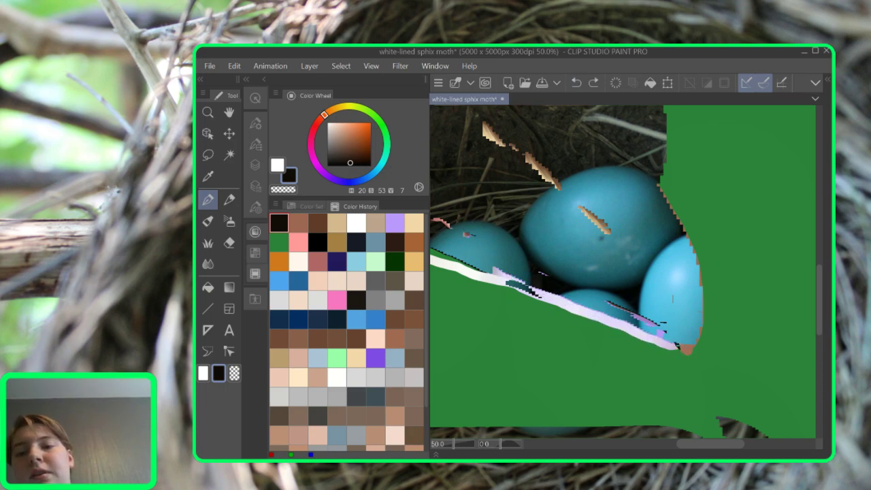
{"action": "mouse_move", "coordinate": [491, 266]}
{"action": "left_mouse_down"}
{"action": "mouse_move", "coordinate": [540, 298]}
{"action": "mouse_move", "coordinate": [681, 350]}
{"action": "left_mouse_up"}
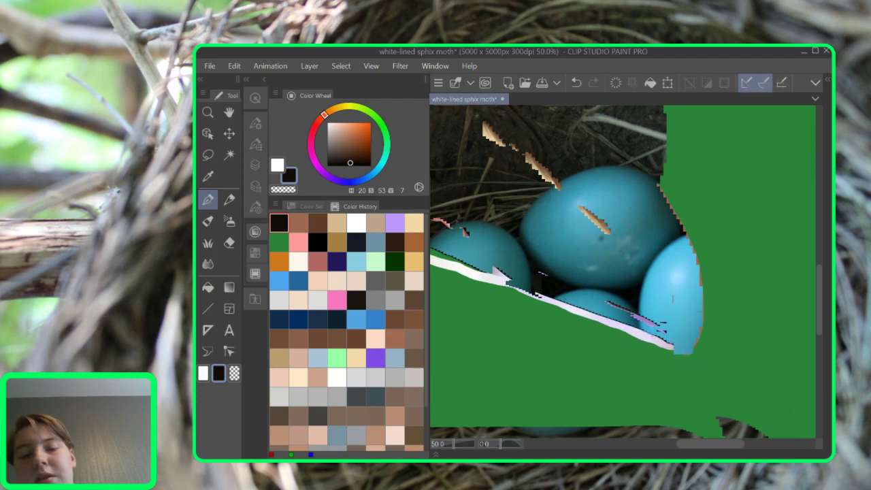
{"action": "left_click_drag", "start_coordinate": [674, 346], "coordinate": [695, 363]}
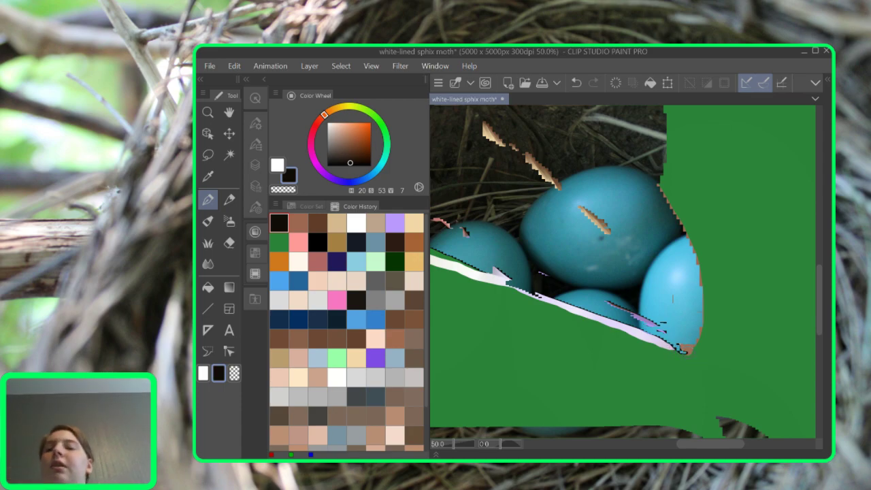
Round out the right and left forewing tips in the reddish brown from the colour history, using the Oil paint brush
{"action": "left_click", "coordinate": [299, 223]}
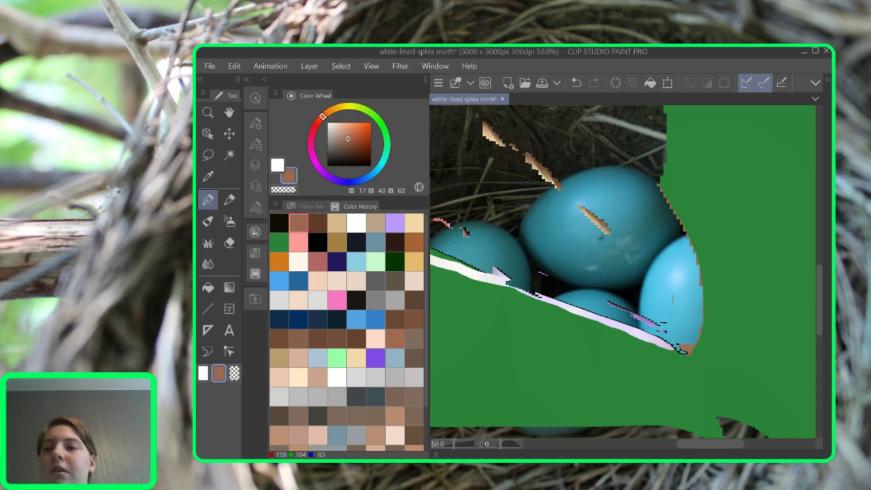
{"action": "key", "text": "b"}
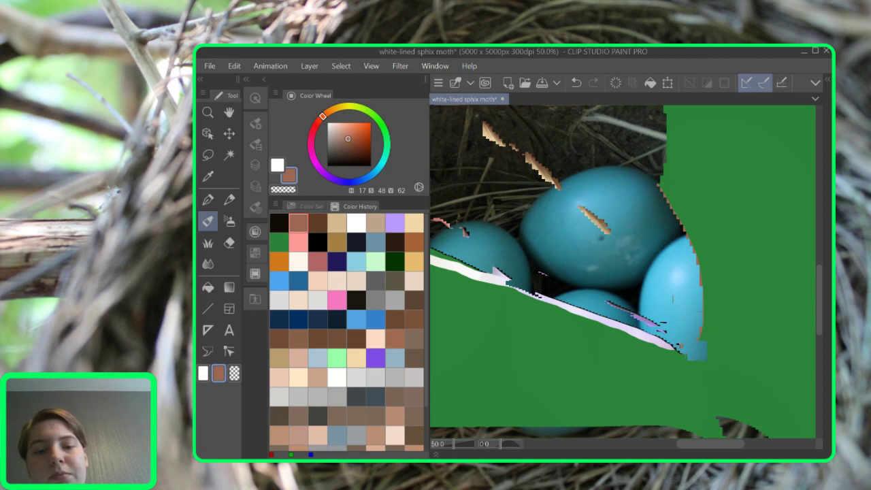
{"action": "left_click_drag", "start_coordinate": [702, 339], "coordinate": [690, 353]}
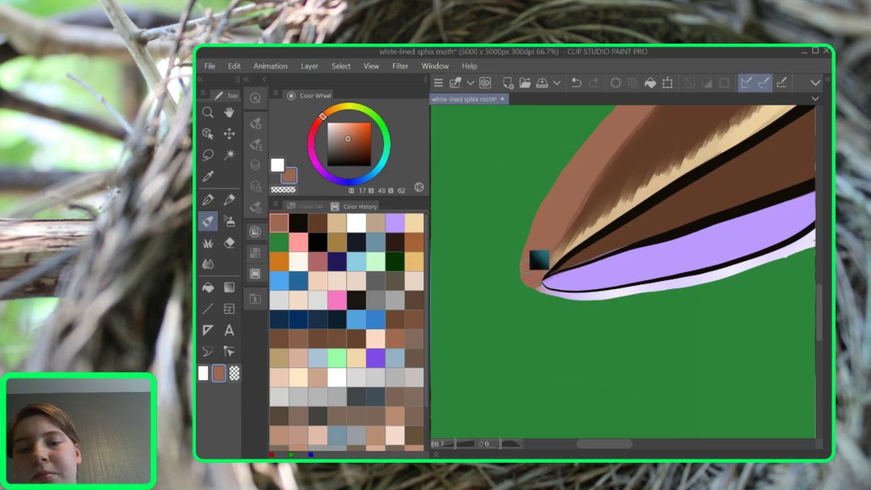
{"action": "left_click_drag", "start_coordinate": [543, 228], "coordinate": [527, 279]}
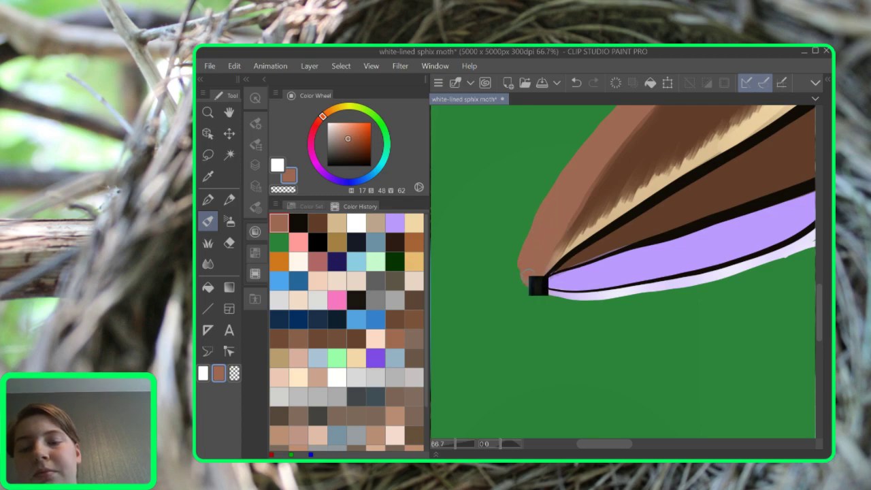
{"action": "mouse_move", "coordinate": [524, 275]}
{"action": "left_mouse_down"}
{"action": "mouse_move", "coordinate": [527, 248]}
{"action": "mouse_move", "coordinate": [538, 249]}
{"action": "mouse_move", "coordinate": [534, 284]}
{"action": "left_mouse_up"}
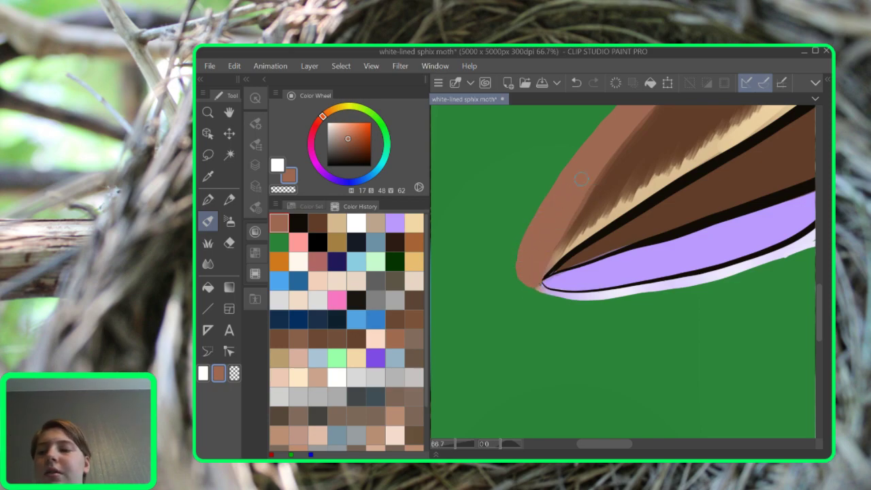
Blend white into the outer end of the pale border at the left wing tip with the Oil paint brush
{"action": "key", "text": "x"}
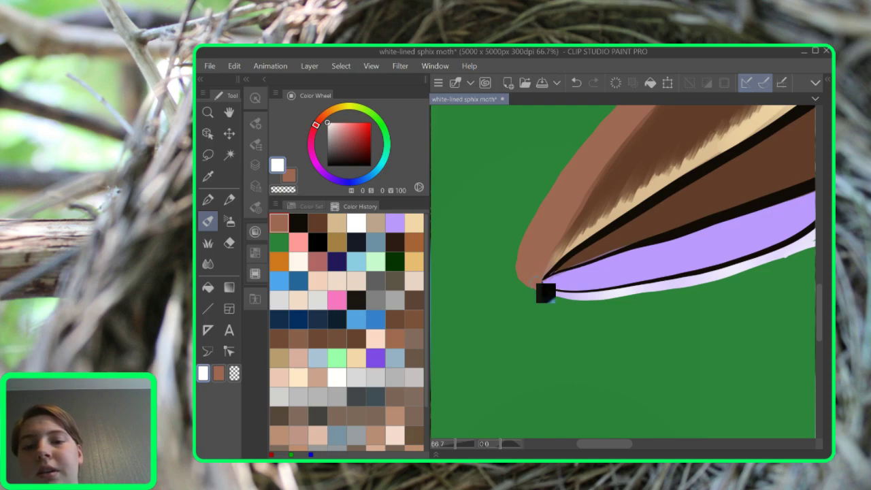
{"action": "left_click_drag", "start_coordinate": [543, 287], "coordinate": [557, 293]}
{"action": "left_click", "coordinate": [577, 82]}
{"action": "scroll", "coordinate": [552, 290], "scroll_direction": "up", "scroll_amount": 5}
{"action": "scroll", "coordinate": [548, 286], "scroll_direction": "up", "scroll_amount": 1}
{"action": "left_click", "coordinate": [542, 366]}
{"action": "left_click_drag", "start_coordinate": [542, 366], "coordinate": [622, 358]}
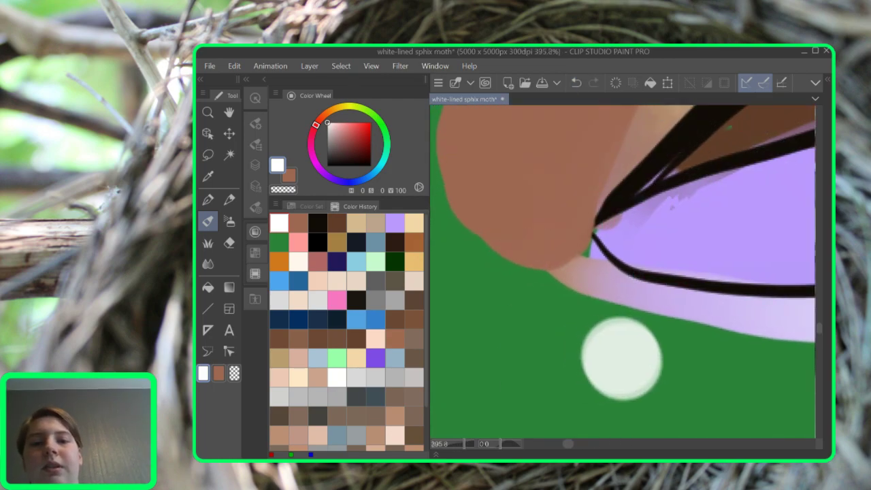
{"action": "key", "text": "ctrl+z"}
{"action": "mouse_move", "coordinate": [576, 254]}
{"action": "left_mouse_down"}
{"action": "mouse_move", "coordinate": [592, 271]}
{"action": "mouse_move", "coordinate": [576, 238]}
{"action": "mouse_move", "coordinate": [598, 271]}
{"action": "mouse_move", "coordinate": [596, 258]}
{"action": "mouse_move", "coordinate": [589, 265]}
{"action": "mouse_move", "coordinate": [602, 267]}
{"action": "mouse_move", "coordinate": [593, 250]}
{"action": "mouse_move", "coordinate": [571, 269]}
{"action": "mouse_move", "coordinate": [611, 286]}
{"action": "mouse_move", "coordinate": [598, 274]}
{"action": "mouse_move", "coordinate": [629, 288]}
{"action": "left_mouse_up"}
{"action": "key", "text": "ctrl+z"}
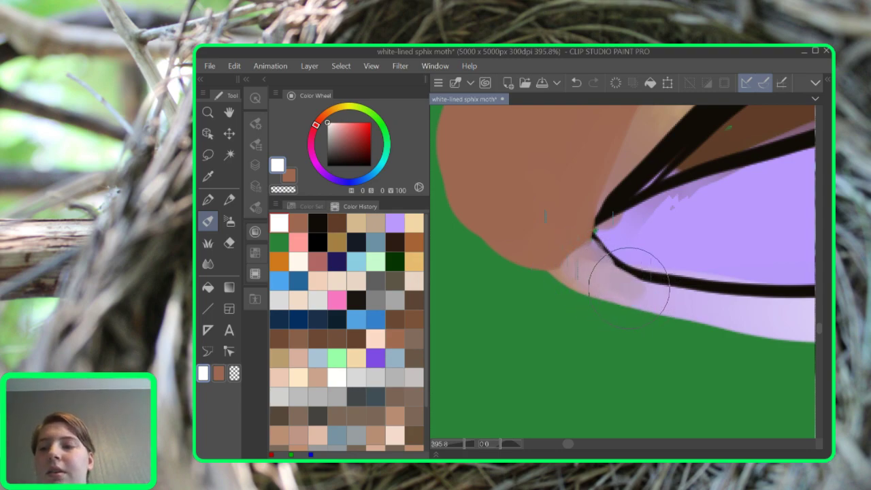
Paint reddish brown over the outer end of the left wing's pale border and try blending the transition
{"action": "key", "text": "x"}
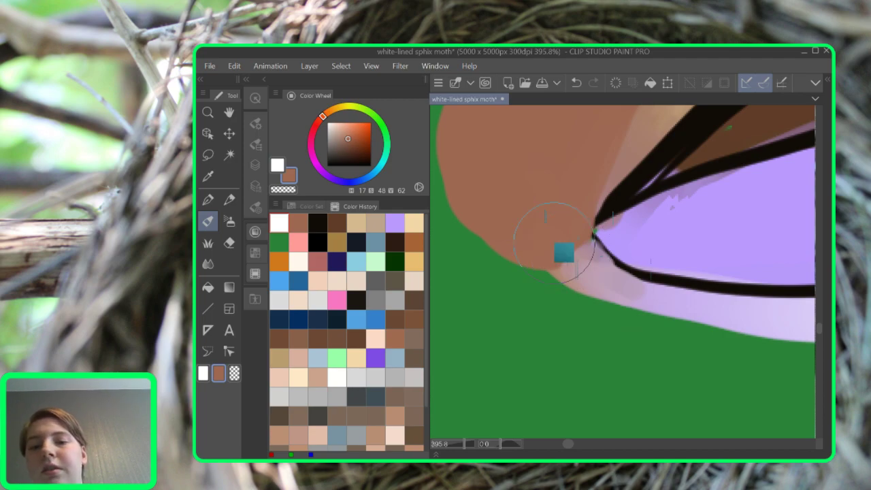
{"action": "mouse_move", "coordinate": [557, 264]}
{"action": "left_mouse_down"}
{"action": "mouse_move", "coordinate": [509, 231]}
{"action": "mouse_move", "coordinate": [560, 270]}
{"action": "mouse_move", "coordinate": [576, 265]}
{"action": "mouse_move", "coordinate": [560, 272]}
{"action": "mouse_move", "coordinate": [600, 274]}
{"action": "mouse_move", "coordinate": [548, 262]}
{"action": "mouse_move", "coordinate": [615, 288]}
{"action": "mouse_move", "coordinate": [591, 252]}
{"action": "mouse_move", "coordinate": [593, 276]}
{"action": "mouse_move", "coordinate": [559, 260]}
{"action": "mouse_move", "coordinate": [580, 282]}
{"action": "mouse_move", "coordinate": [525, 236]}
{"action": "mouse_move", "coordinate": [586, 269]}
{"action": "mouse_move", "coordinate": [557, 216]}
{"action": "mouse_move", "coordinate": [571, 224]}
{"action": "mouse_move", "coordinate": [594, 257]}
{"action": "mouse_move", "coordinate": [533, 201]}
{"action": "mouse_move", "coordinate": [525, 222]}
{"action": "mouse_move", "coordinate": [555, 259]}
{"action": "mouse_move", "coordinate": [512, 203]}
{"action": "mouse_move", "coordinate": [532, 179]}
{"action": "mouse_move", "coordinate": [587, 262]}
{"action": "mouse_move", "coordinate": [527, 187]}
{"action": "mouse_move", "coordinate": [562, 215]}
{"action": "left_mouse_up"}
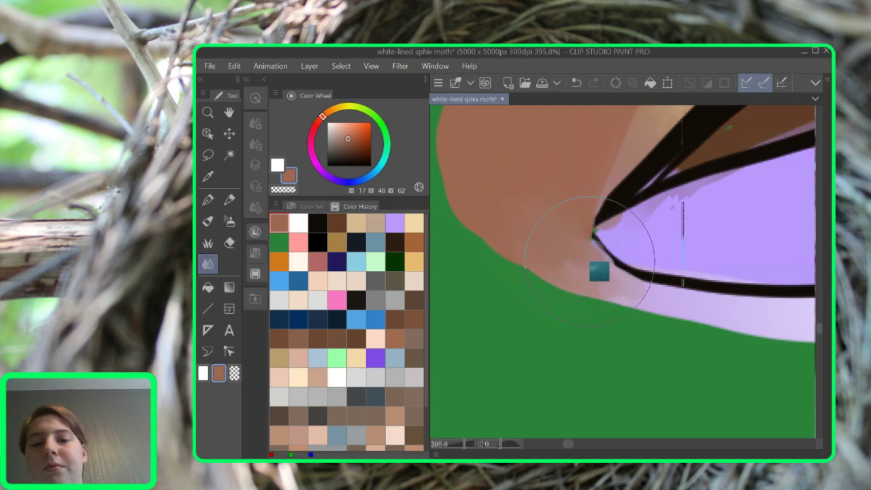
{"action": "mouse_move", "coordinate": [567, 254]}
{"action": "left_mouse_down"}
{"action": "mouse_move", "coordinate": [611, 275]}
{"action": "mouse_move", "coordinate": [588, 250]}
{"action": "mouse_move", "coordinate": [591, 264]}
{"action": "mouse_move", "coordinate": [608, 276]}
{"action": "mouse_move", "coordinate": [573, 230]}
{"action": "mouse_move", "coordinate": [601, 273]}
{"action": "left_mouse_up"}
{"action": "key", "text": "ctrl+z"}
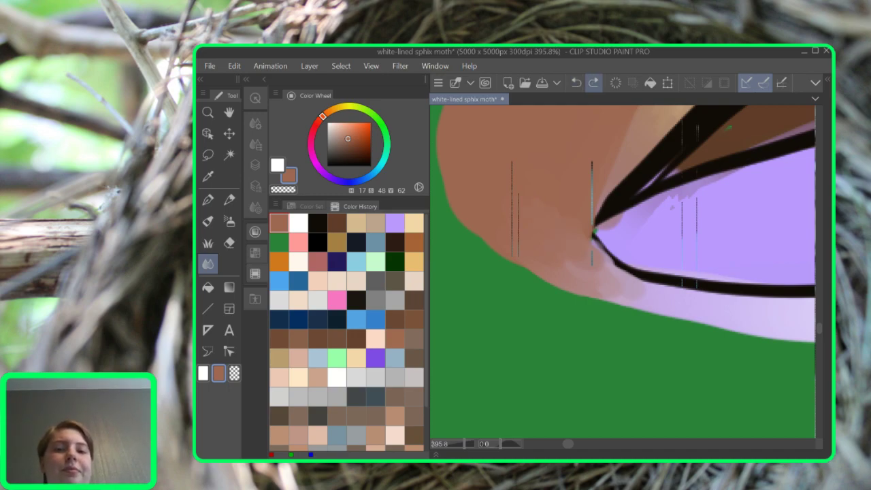
Clean up the pointed end of the left wing's lavender band in lavender from the colour history, using Oil paint at size 25
{"action": "left_click_drag", "start_coordinate": [634, 248], "coordinate": [584, 273]}
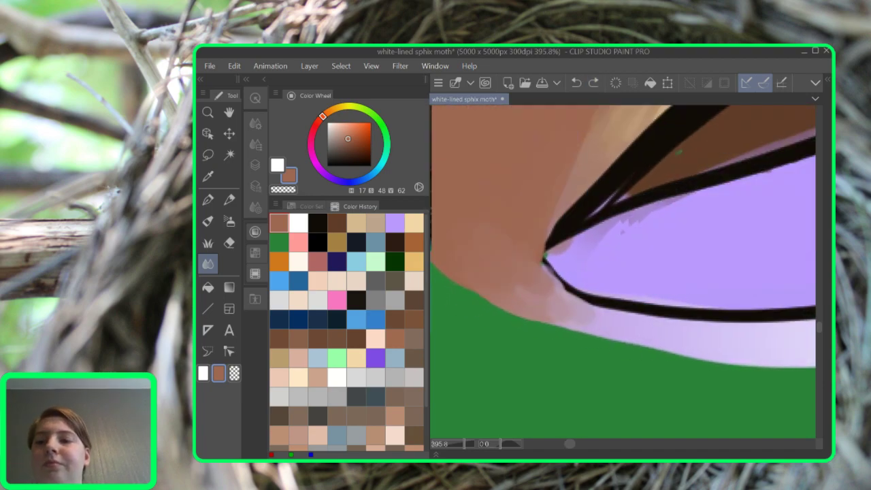
{"action": "left_click", "coordinate": [395, 224]}
{"action": "key", "text": "b"}
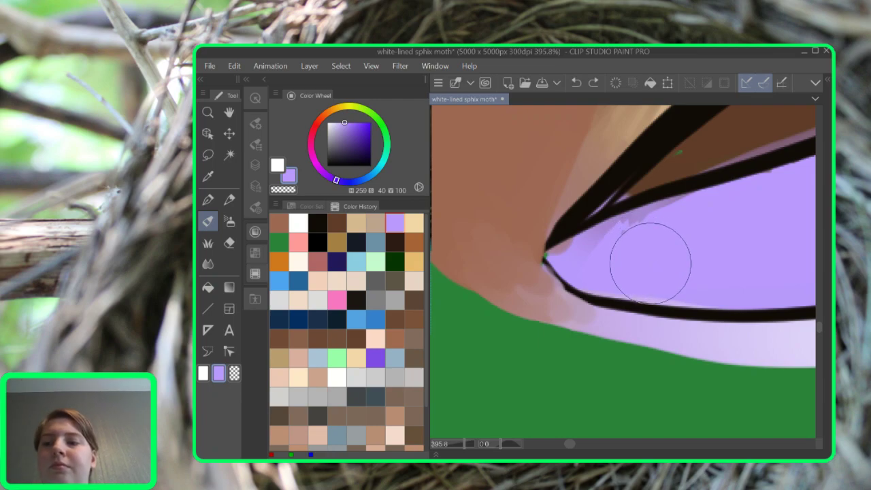
{"action": "left_click", "coordinate": [255, 207]}
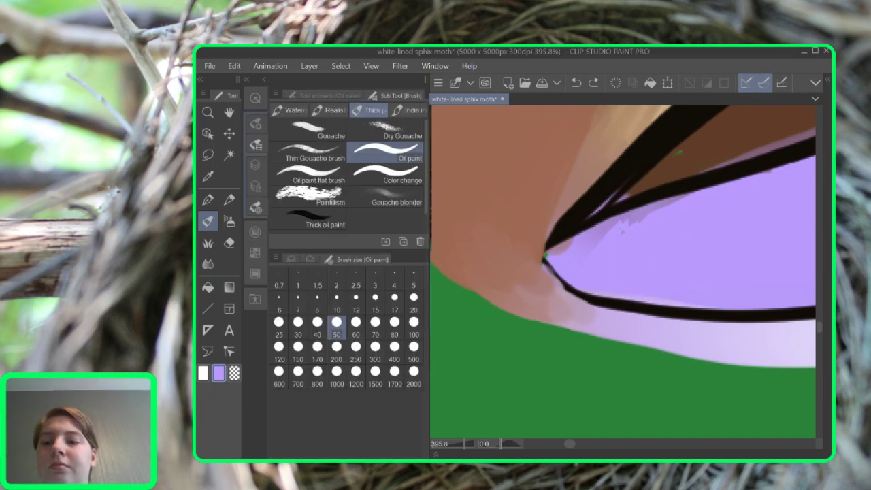
{"action": "left_click", "coordinate": [279, 327]}
{"action": "mouse_move", "coordinate": [610, 234]}
{"action": "left_mouse_down"}
{"action": "mouse_move", "coordinate": [660, 220]}
{"action": "mouse_move", "coordinate": [651, 215]}
{"action": "mouse_move", "coordinate": [552, 254]}
{"action": "mouse_move", "coordinate": [701, 212]}
{"action": "mouse_move", "coordinate": [615, 249]}
{"action": "mouse_move", "coordinate": [564, 258]}
{"action": "mouse_move", "coordinate": [557, 247]}
{"action": "mouse_move", "coordinate": [568, 253]}
{"action": "mouse_move", "coordinate": [540, 265]}
{"action": "mouse_move", "coordinate": [565, 292]}
{"action": "mouse_move", "coordinate": [714, 200]}
{"action": "mouse_move", "coordinate": [761, 193]}
{"action": "mouse_move", "coordinate": [739, 189]}
{"action": "mouse_move", "coordinate": [776, 176]}
{"action": "mouse_move", "coordinate": [679, 229]}
{"action": "mouse_move", "coordinate": [620, 246]}
{"action": "left_mouse_up"}
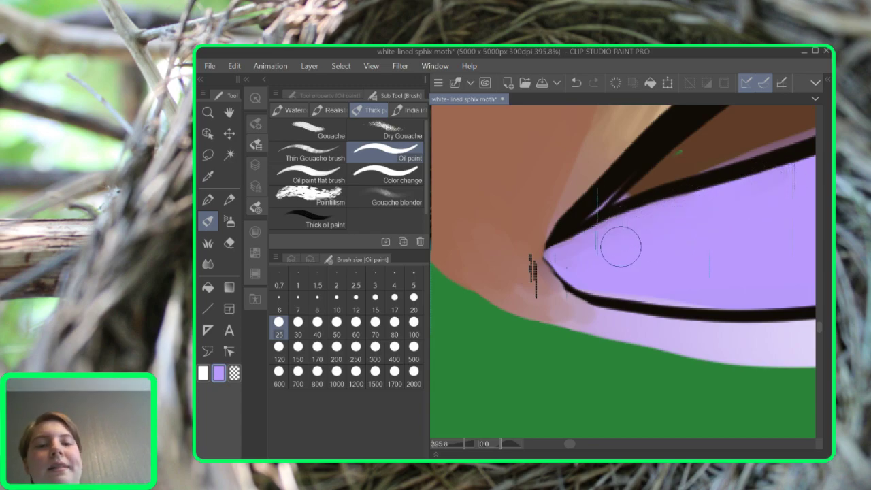
Fill the gaps at the narrow outer end of the left wing's brown area with the dark brown from the colour history
{"action": "scroll", "coordinate": [680, 264], "scroll_direction": "down", "scroll_amount": 3}
{"action": "left_click_drag", "start_coordinate": [681, 266], "coordinate": [532, 325]}
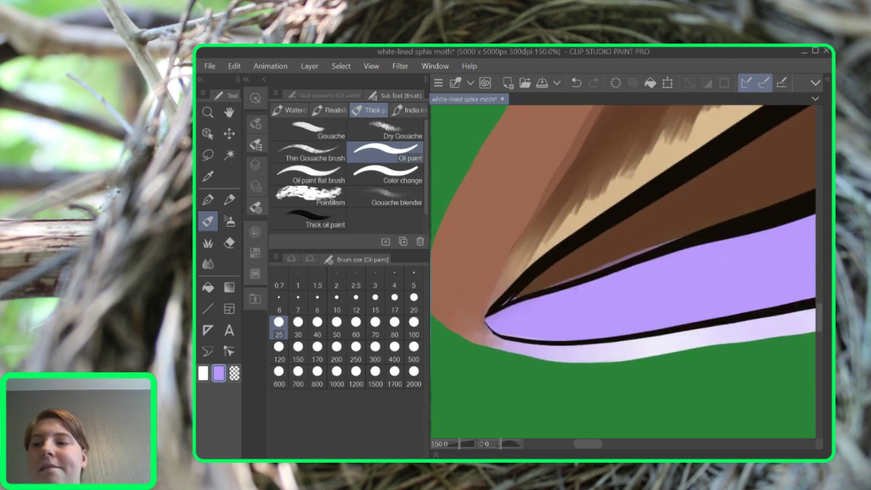
{"action": "key", "text": "i"}
{"action": "left_click", "coordinate": [255, 232]}
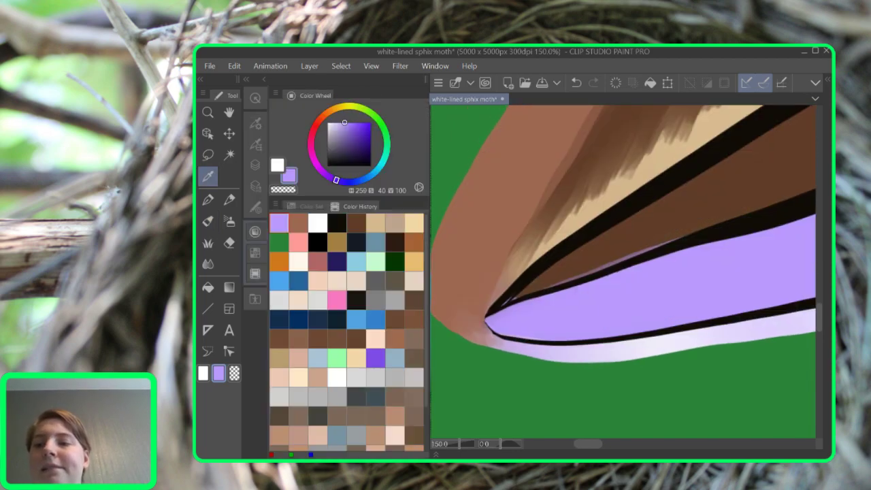
{"action": "left_click", "coordinate": [356, 223]}
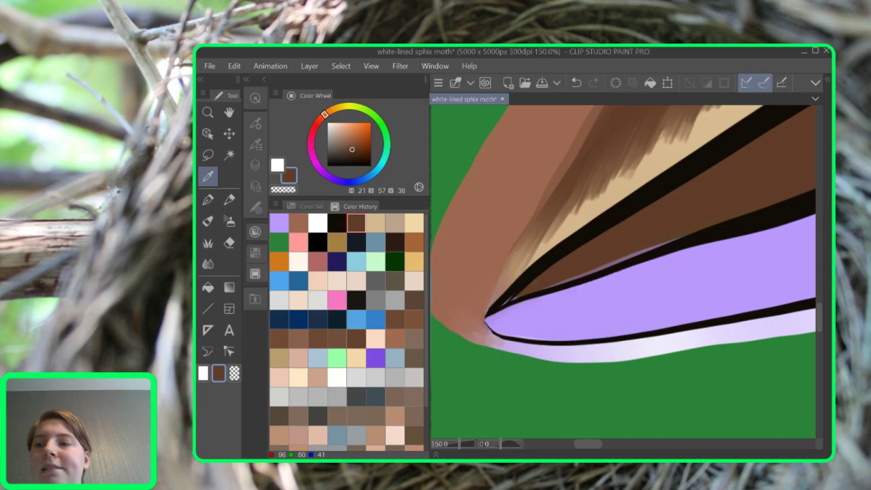
{"action": "key", "text": "b"}
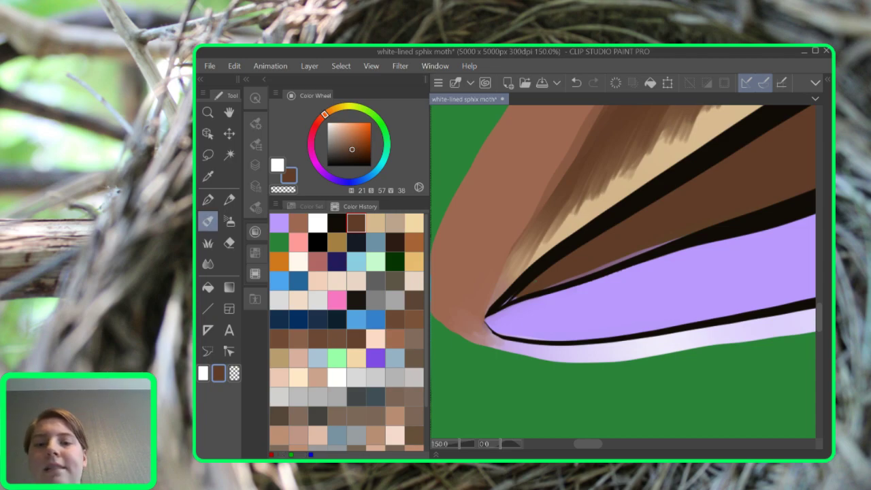
{"action": "scroll", "coordinate": [553, 293], "scroll_direction": "up", "scroll_amount": 3}
{"action": "left_click_drag", "start_coordinate": [553, 293], "coordinate": [692, 265]}
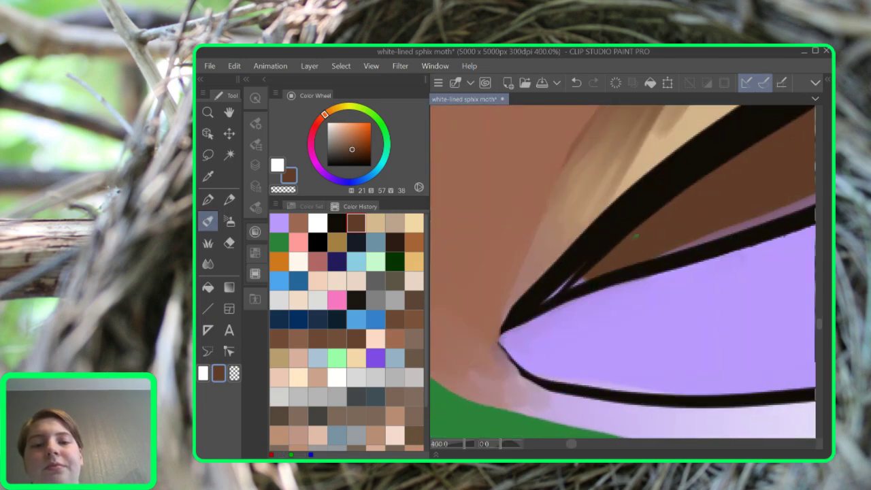
{"action": "mouse_move", "coordinate": [637, 240]}
{"action": "left_mouse_down"}
{"action": "mouse_move", "coordinate": [573, 280]}
{"action": "mouse_move", "coordinate": [643, 237]}
{"action": "mouse_move", "coordinate": [545, 297]}
{"action": "left_mouse_up"}
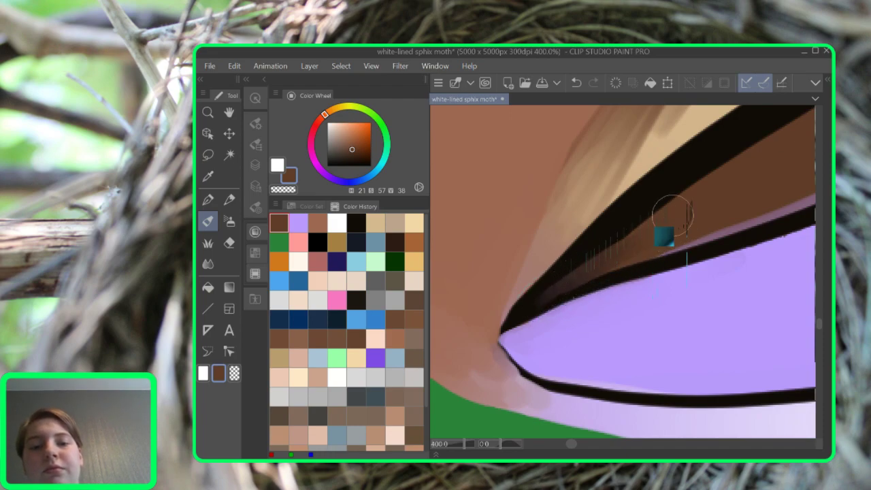
Cover the lavender sliver above the black line on the left wing's lavender band with dark brown Oil paint strokes
{"action": "left_click_drag", "start_coordinate": [709, 223], "coordinate": [563, 254]}
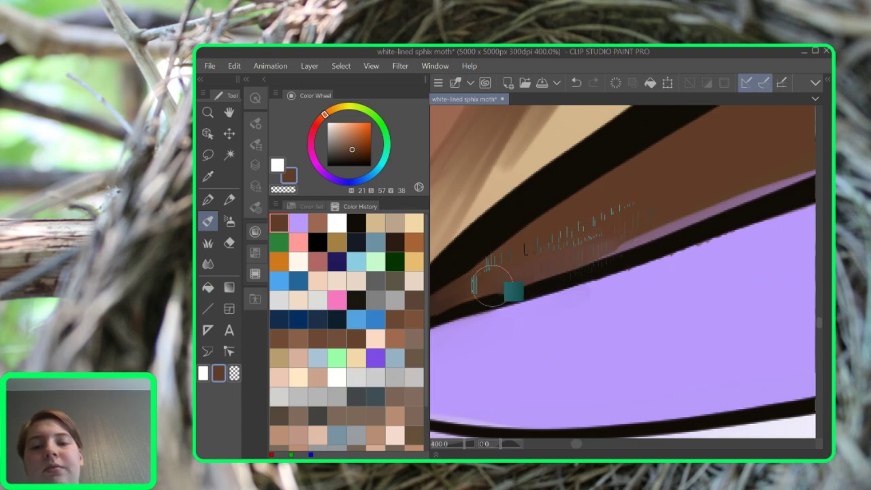
{"action": "key", "text": "ctrl+z"}
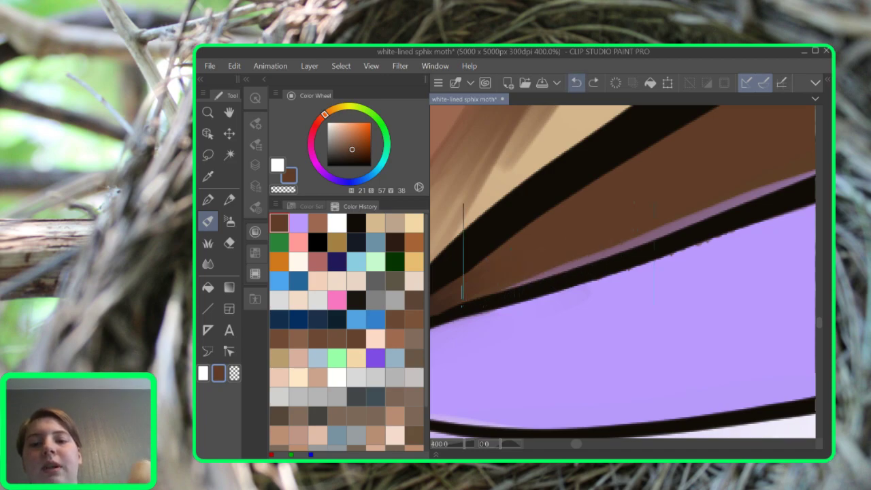
{"action": "left_click_drag", "start_coordinate": [535, 270], "coordinate": [716, 195]}
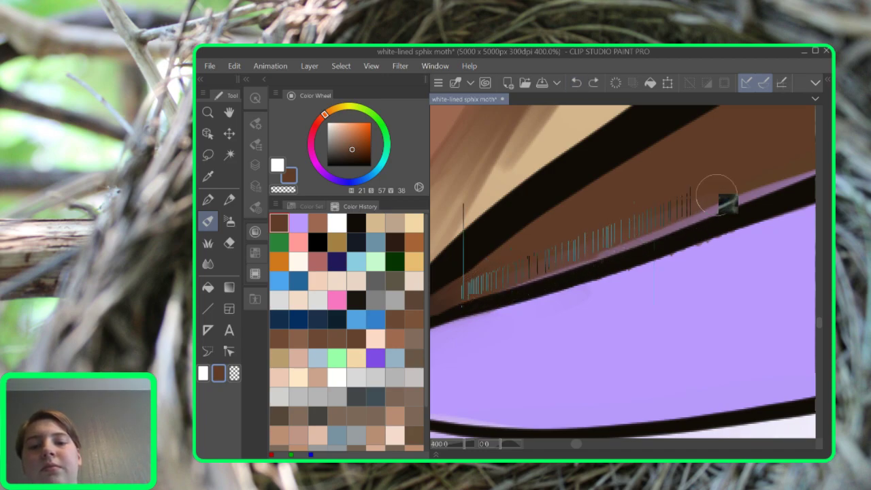
{"action": "left_click_drag", "start_coordinate": [574, 257], "coordinate": [758, 184]}
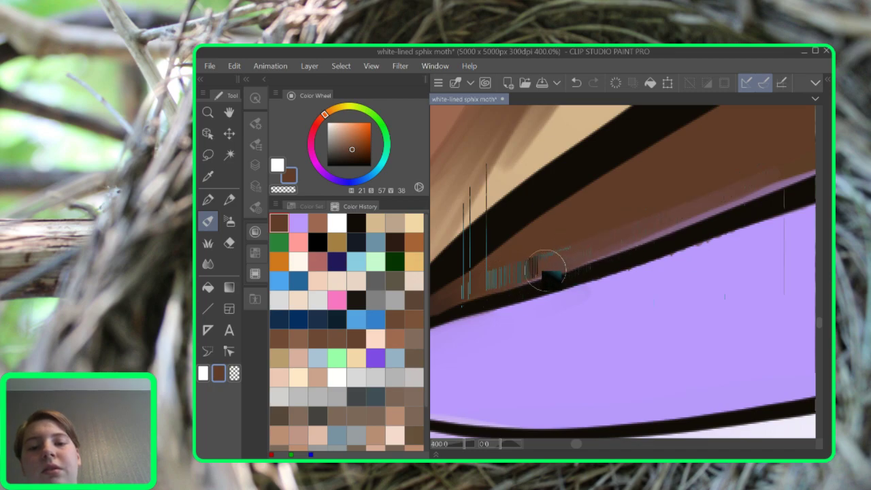
{"action": "mouse_move", "coordinate": [603, 250]}
{"action": "left_mouse_down"}
{"action": "mouse_move", "coordinate": [795, 169]}
{"action": "mouse_move", "coordinate": [590, 243]}
{"action": "mouse_move", "coordinate": [736, 184]}
{"action": "mouse_move", "coordinate": [574, 236]}
{"action": "mouse_move", "coordinate": [697, 185]}
{"action": "mouse_move", "coordinate": [532, 258]}
{"action": "mouse_move", "coordinate": [797, 156]}
{"action": "left_mouse_up"}
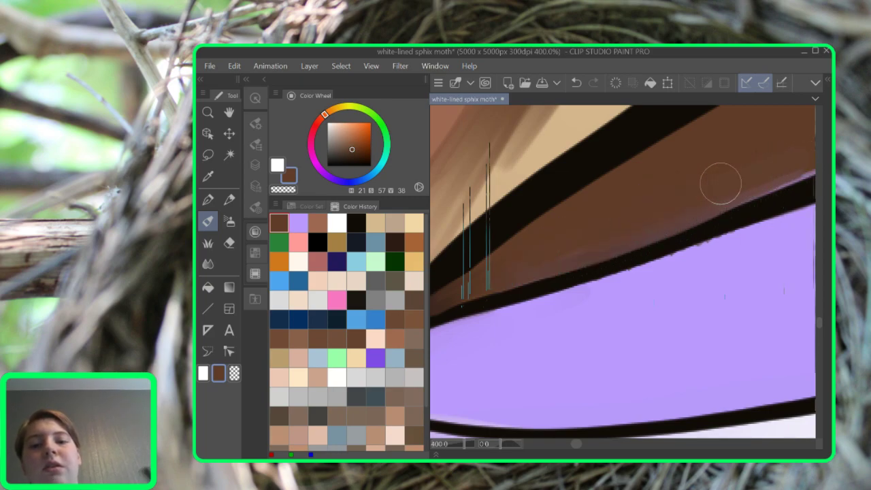
{"action": "left_click_drag", "start_coordinate": [721, 183], "coordinate": [485, 276]}
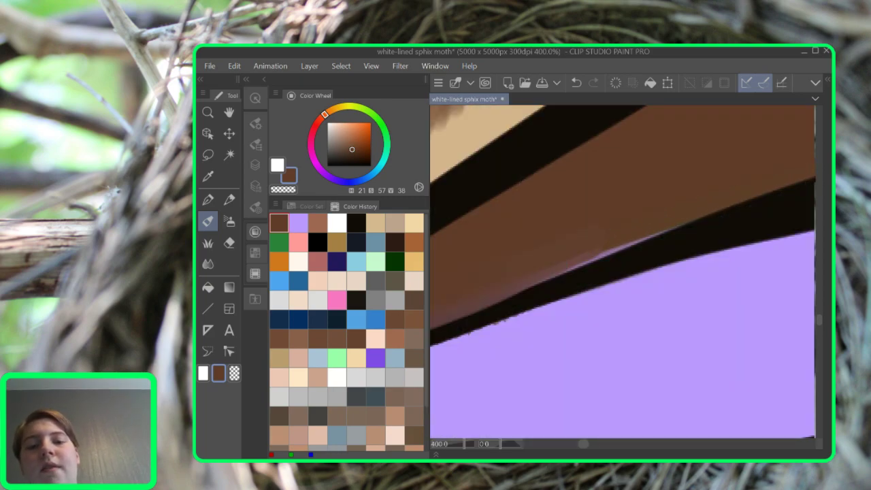
{"action": "mouse_move", "coordinate": [583, 244]}
{"action": "left_mouse_down"}
{"action": "mouse_move", "coordinate": [655, 219]}
{"action": "mouse_move", "coordinate": [536, 273]}
{"action": "mouse_move", "coordinate": [668, 213]}
{"action": "mouse_move", "coordinate": [559, 266]}
{"action": "mouse_move", "coordinate": [690, 211]}
{"action": "mouse_move", "coordinate": [537, 269]}
{"action": "mouse_move", "coordinate": [722, 198]}
{"action": "mouse_move", "coordinate": [602, 245]}
{"action": "mouse_move", "coordinate": [706, 201]}
{"action": "mouse_move", "coordinate": [612, 227]}
{"action": "mouse_move", "coordinate": [666, 209]}
{"action": "mouse_move", "coordinate": [516, 266]}
{"action": "mouse_move", "coordinate": [657, 204]}
{"action": "mouse_move", "coordinate": [492, 285]}
{"action": "mouse_move", "coordinate": [659, 201]}
{"action": "mouse_move", "coordinate": [500, 269]}
{"action": "mouse_move", "coordinate": [638, 208]}
{"action": "mouse_move", "coordinate": [564, 242]}
{"action": "mouse_move", "coordinate": [675, 197]}
{"action": "mouse_move", "coordinate": [563, 242]}
{"action": "mouse_move", "coordinate": [717, 191]}
{"action": "mouse_move", "coordinate": [656, 216]}
{"action": "left_mouse_up"}
{"action": "scroll", "coordinate": [656, 216], "scroll_direction": "down", "scroll_amount": 4}
{"action": "left_click_drag", "start_coordinate": [769, 225], "coordinate": [465, 343]}
{"action": "left_click_drag", "start_coordinate": [667, 273], "coordinate": [568, 306]}
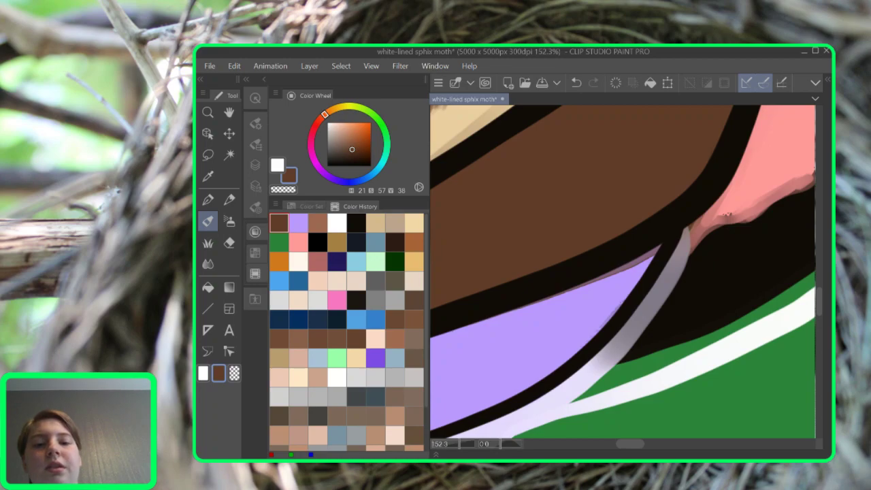
Paint lavender from the colour history over the brownish fringe along the upper edge and pointed inner end of the left wing's lavender band
{"action": "left_click", "coordinate": [299, 224]}
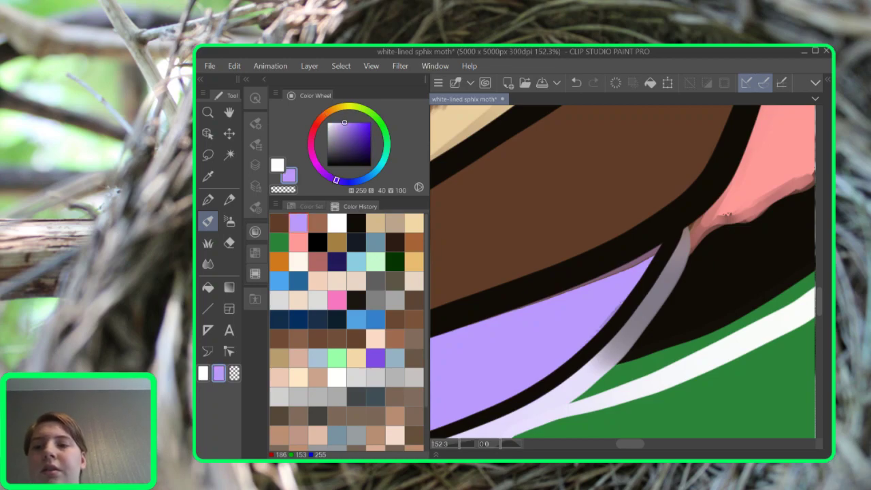
{"action": "mouse_move", "coordinate": [624, 275]}
{"action": "left_mouse_down"}
{"action": "mouse_move", "coordinate": [640, 260]}
{"action": "mouse_move", "coordinate": [563, 296]}
{"action": "mouse_move", "coordinate": [612, 279]}
{"action": "left_mouse_up"}
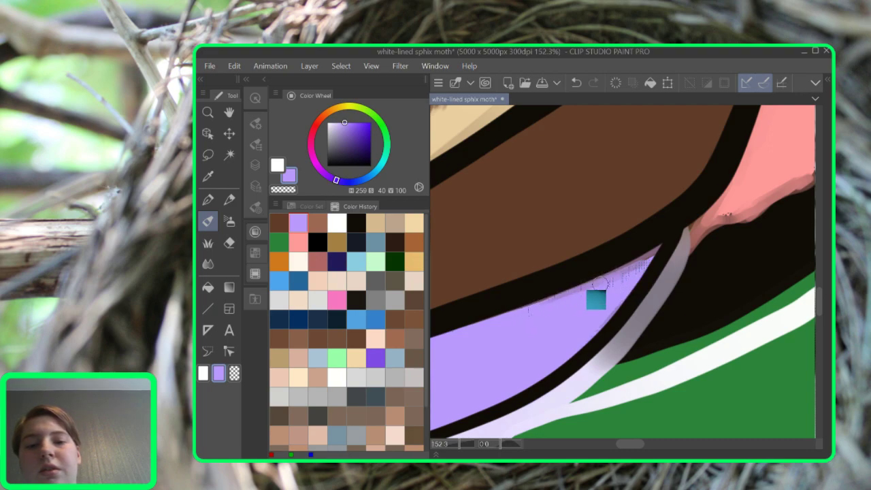
{"action": "scroll", "coordinate": [616, 276], "scroll_direction": "up", "scroll_amount": 4}
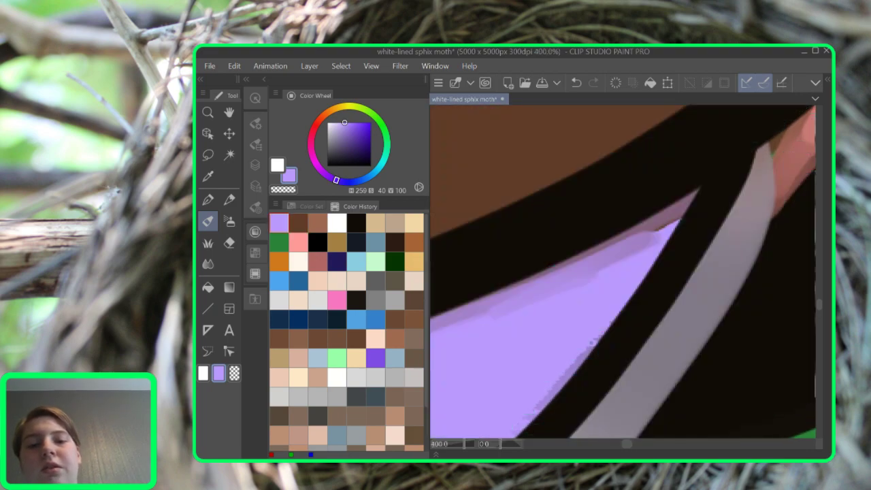
{"action": "mouse_move", "coordinate": [553, 311]}
{"action": "left_mouse_down"}
{"action": "mouse_move", "coordinate": [585, 307]}
{"action": "mouse_move", "coordinate": [709, 238]}
{"action": "mouse_move", "coordinate": [650, 259]}
{"action": "mouse_move", "coordinate": [691, 235]}
{"action": "mouse_move", "coordinate": [529, 311]}
{"action": "mouse_move", "coordinate": [755, 241]}
{"action": "mouse_move", "coordinate": [671, 271]}
{"action": "left_mouse_up"}
{"action": "mouse_move", "coordinate": [670, 271]}
{"action": "left_mouse_down"}
{"action": "mouse_move", "coordinate": [747, 236]}
{"action": "mouse_move", "coordinate": [608, 296]}
{"action": "left_mouse_up"}
{"action": "mouse_move", "coordinate": [608, 296]}
{"action": "left_mouse_down"}
{"action": "mouse_move", "coordinate": [719, 246]}
{"action": "mouse_move", "coordinate": [517, 327]}
{"action": "left_mouse_up"}
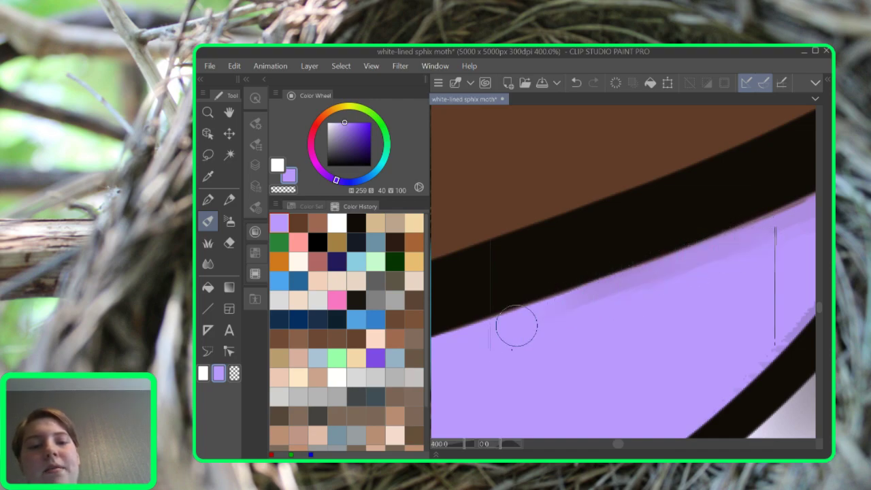
{"action": "left_click_drag", "start_coordinate": [708, 293], "coordinate": [531, 292]}
{"action": "mouse_move", "coordinate": [517, 368]}
{"action": "left_mouse_down"}
{"action": "mouse_move", "coordinate": [552, 350]}
{"action": "mouse_move", "coordinate": [634, 256]}
{"action": "mouse_move", "coordinate": [612, 292]}
{"action": "mouse_move", "coordinate": [569, 334]}
{"action": "mouse_move", "coordinate": [623, 269]}
{"action": "mouse_move", "coordinate": [635, 232]}
{"action": "mouse_move", "coordinate": [570, 249]}
{"action": "mouse_move", "coordinate": [525, 249]}
{"action": "mouse_move", "coordinate": [584, 214]}
{"action": "mouse_move", "coordinate": [602, 211]}
{"action": "mouse_move", "coordinate": [488, 272]}
{"action": "mouse_move", "coordinate": [487, 287]}
{"action": "mouse_move", "coordinate": [640, 200]}
{"action": "mouse_move", "coordinate": [497, 343]}
{"action": "left_mouse_up"}
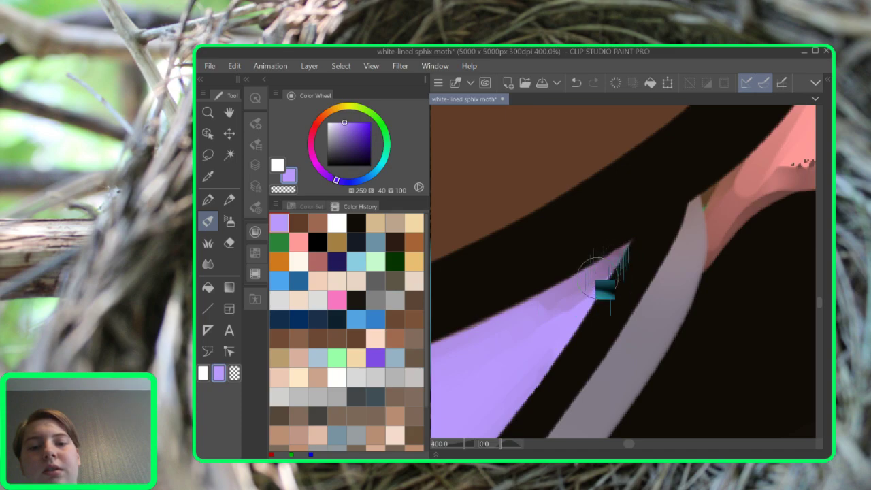
{"action": "mouse_move", "coordinate": [586, 282]}
{"action": "left_mouse_down"}
{"action": "mouse_move", "coordinate": [514, 341]}
{"action": "mouse_move", "coordinate": [586, 277]}
{"action": "mouse_move", "coordinate": [592, 273]}
{"action": "mouse_move", "coordinate": [585, 293]}
{"action": "mouse_move", "coordinate": [603, 275]}
{"action": "mouse_move", "coordinate": [568, 311]}
{"action": "mouse_move", "coordinate": [615, 258]}
{"action": "mouse_move", "coordinate": [595, 289]}
{"action": "mouse_move", "coordinate": [608, 263]}
{"action": "mouse_move", "coordinate": [583, 297]}
{"action": "mouse_move", "coordinate": [600, 269]}
{"action": "mouse_move", "coordinate": [572, 286]}
{"action": "mouse_move", "coordinate": [587, 274]}
{"action": "mouse_move", "coordinate": [525, 347]}
{"action": "left_mouse_up"}
{"action": "scroll", "coordinate": [525, 347], "scroll_direction": "down", "scroll_amount": 7}
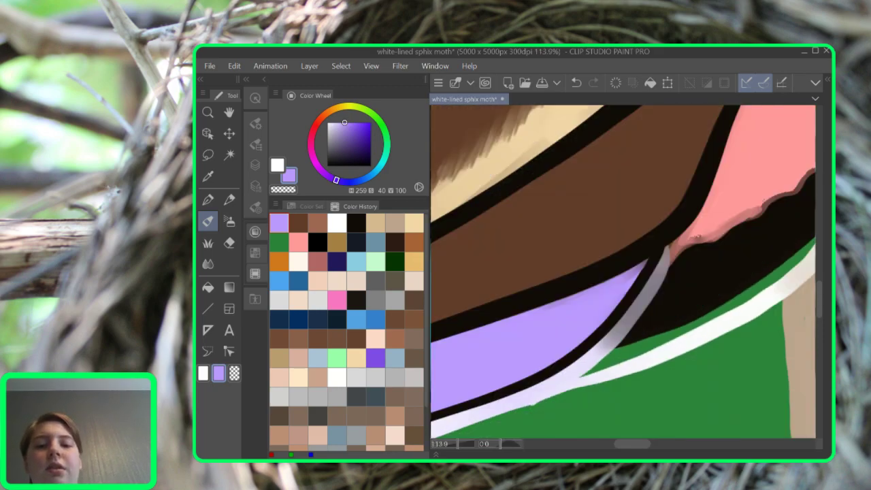
{"action": "left_click_drag", "start_coordinate": [630, 272], "coordinate": [549, 284]}
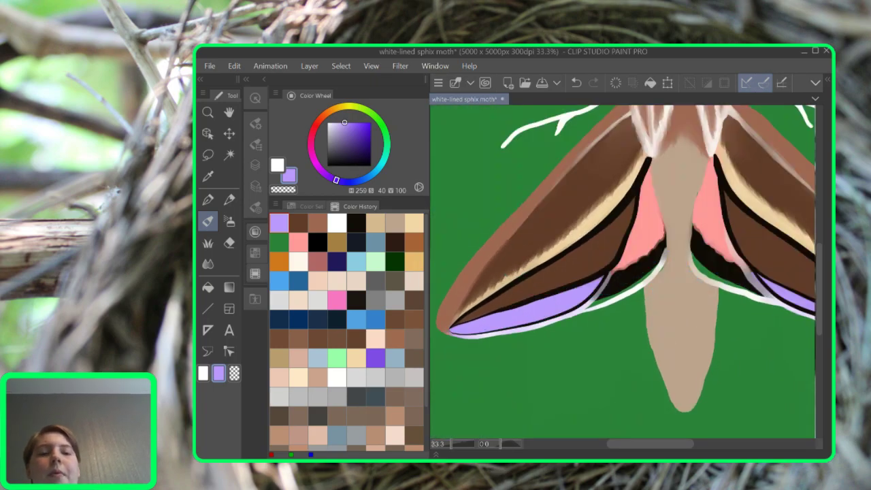
Fit the whole moth illustration in view and save the file
{"action": "key", "text": "ctrl+0"}
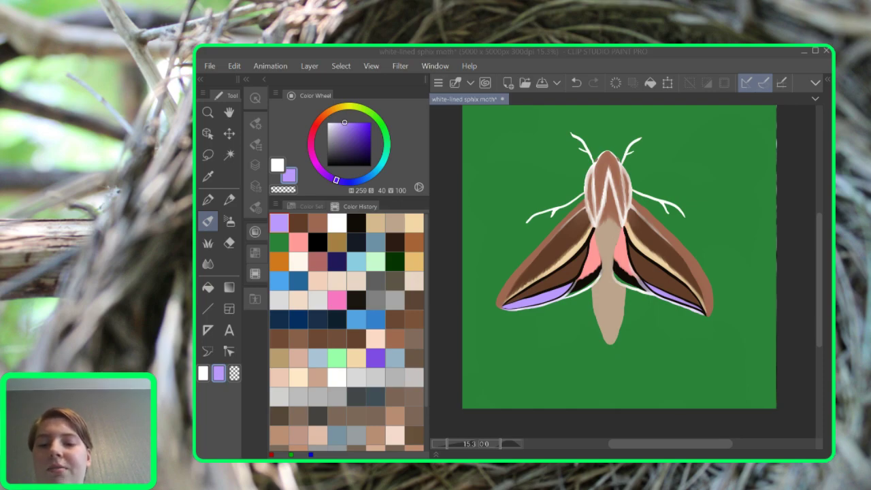
{"action": "key", "text": "ctrl+s"}
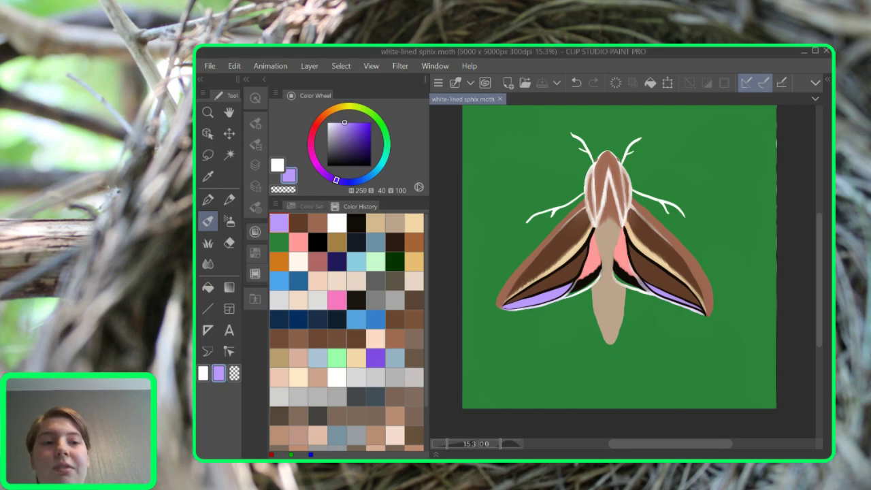